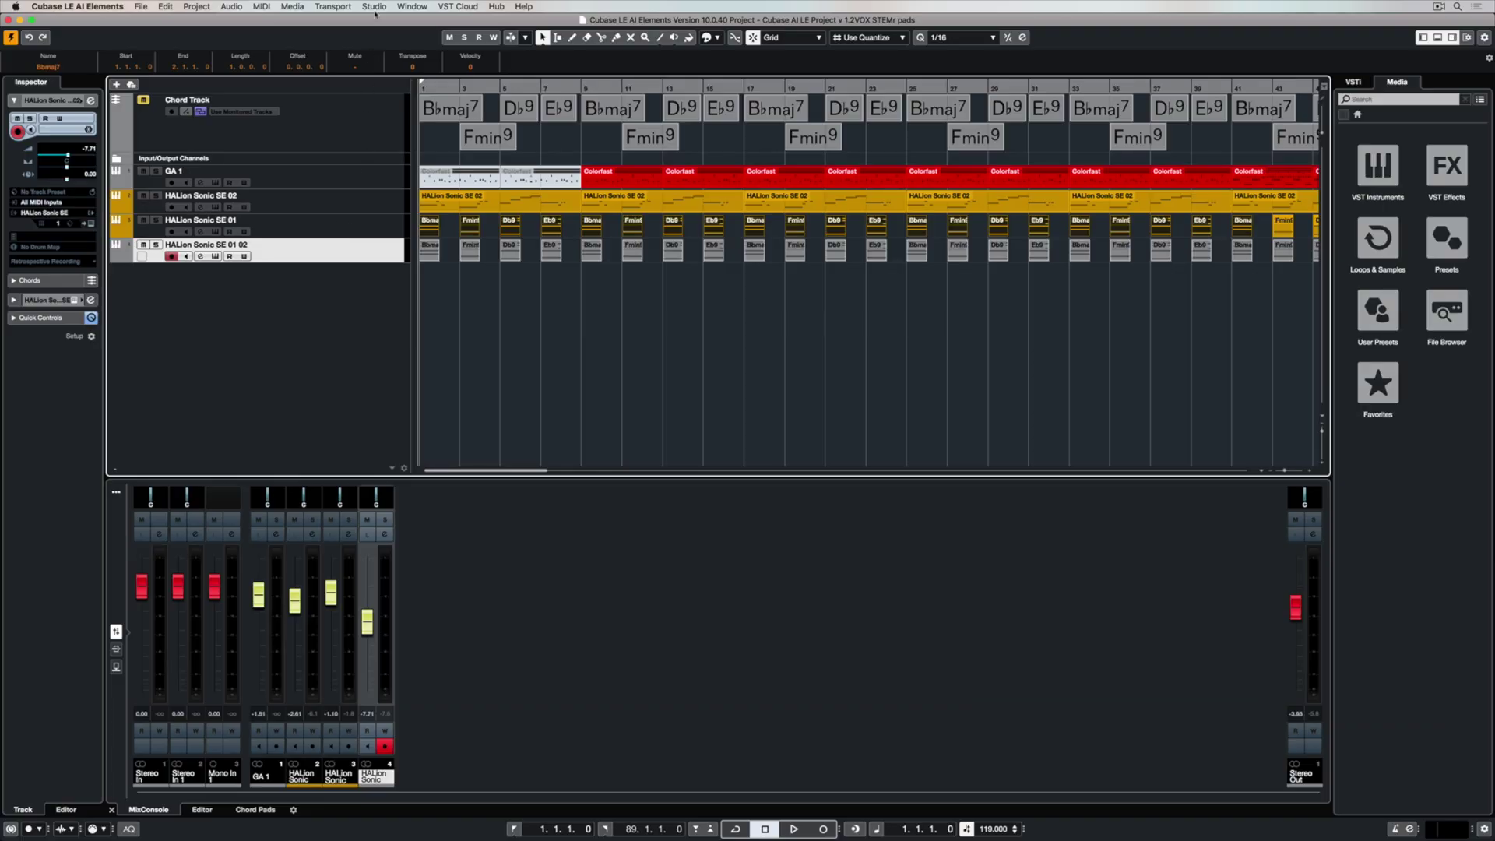
Step: Keep the UR22mkII ASIO driver and lower its buffer size from 256 to 128 samples
{"action": "left_click", "coordinate": [374, 7]}
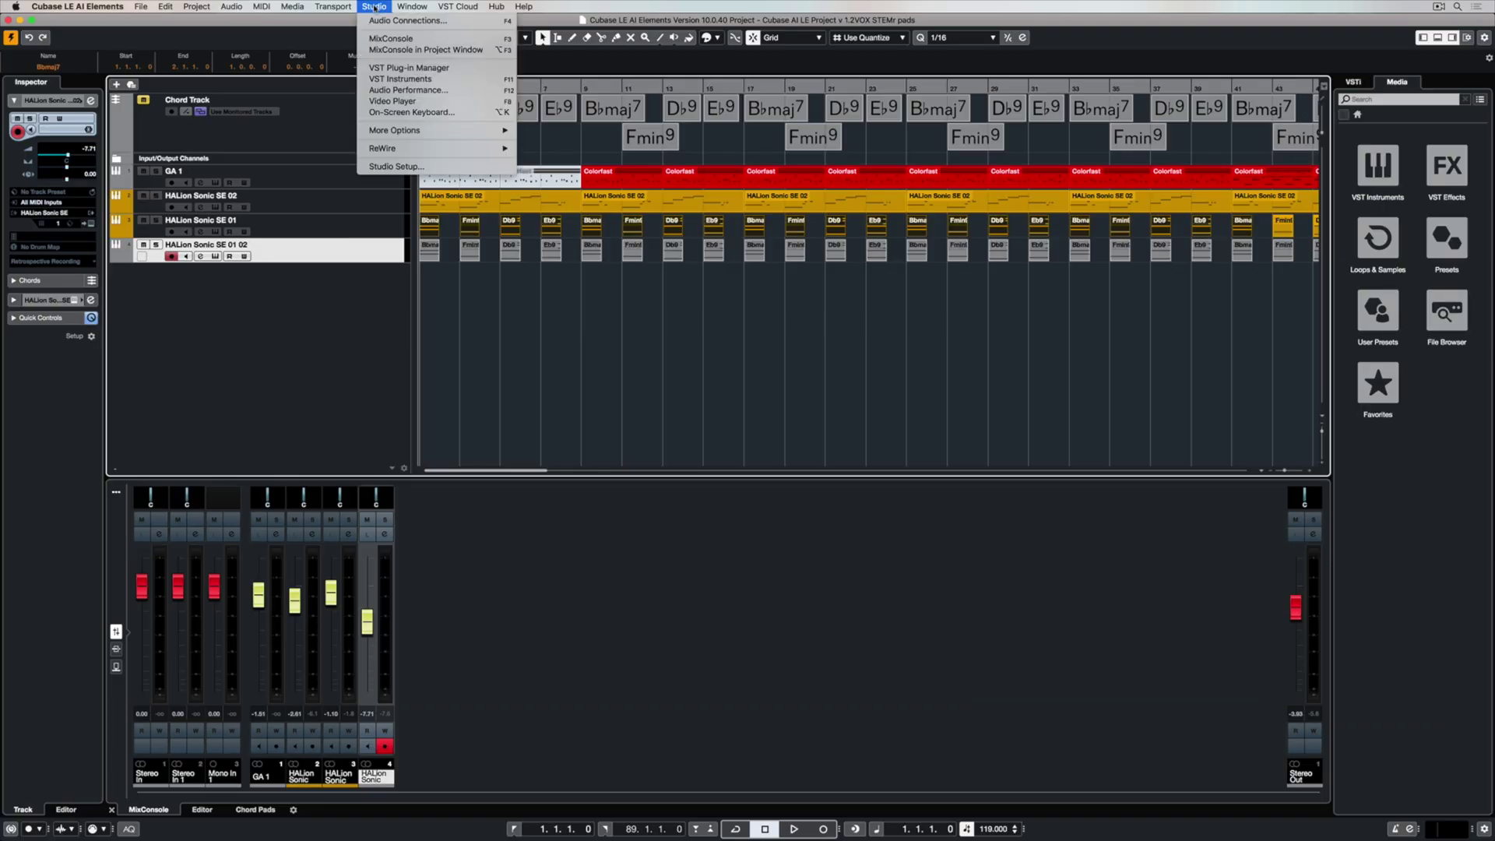
{"action": "left_click", "coordinate": [408, 167]}
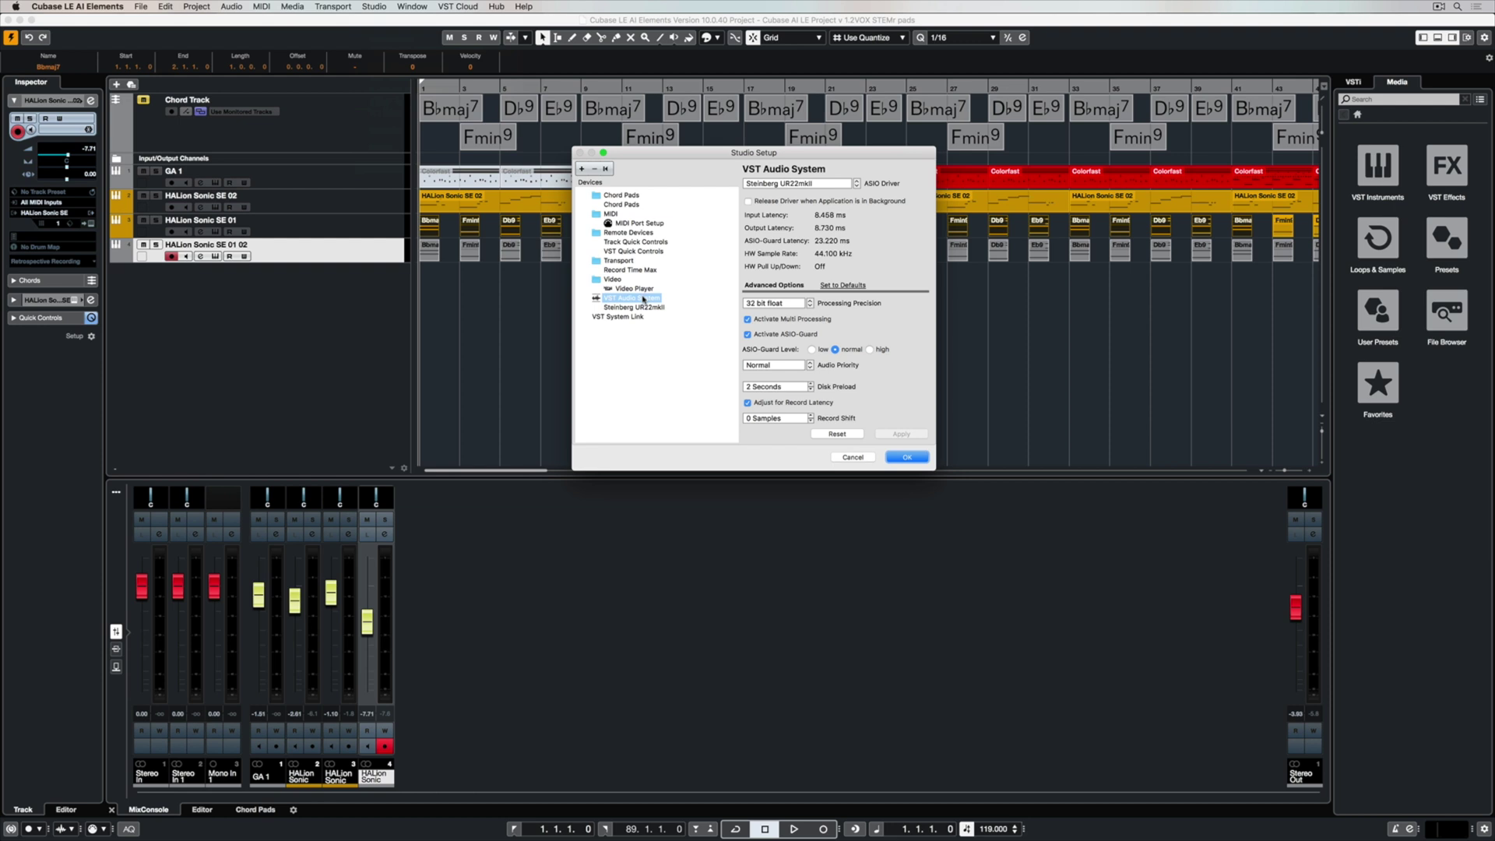
{"action": "left_click", "coordinate": [780, 184]}
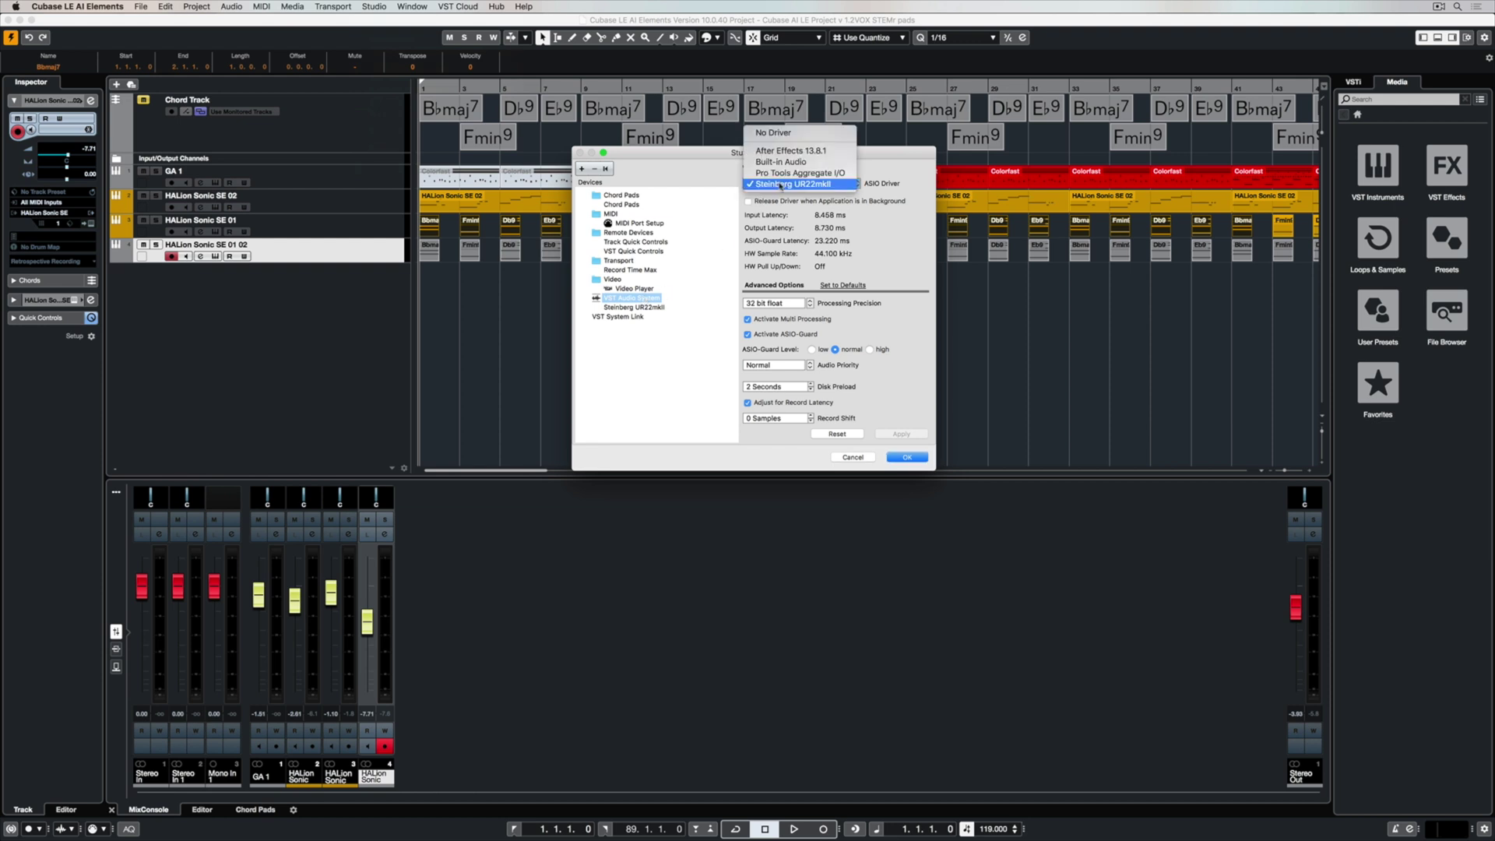
{"action": "left_click", "coordinate": [791, 185]}
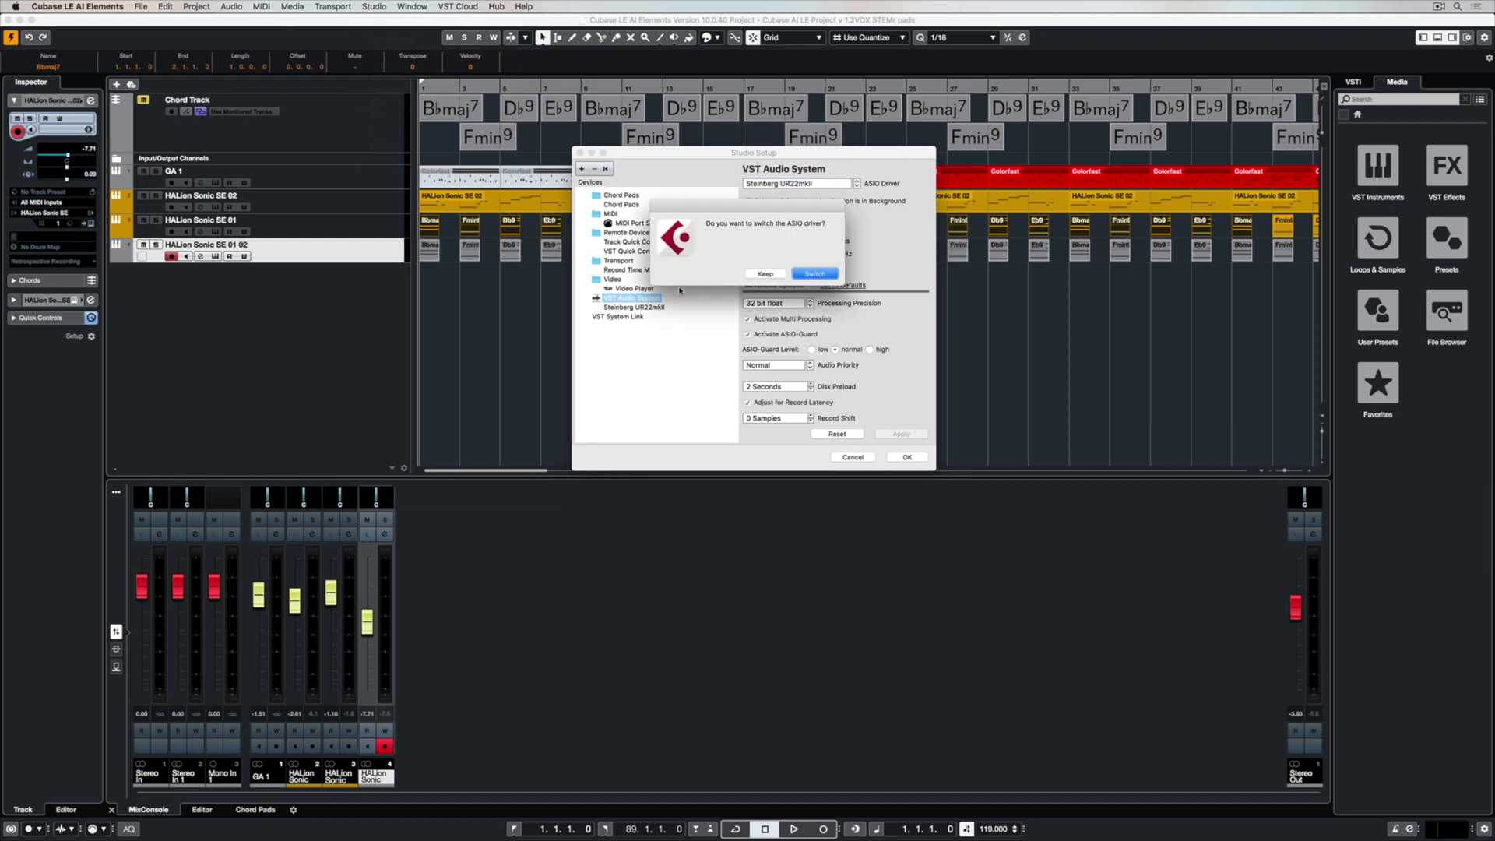
{"action": "left_click", "coordinate": [767, 275]}
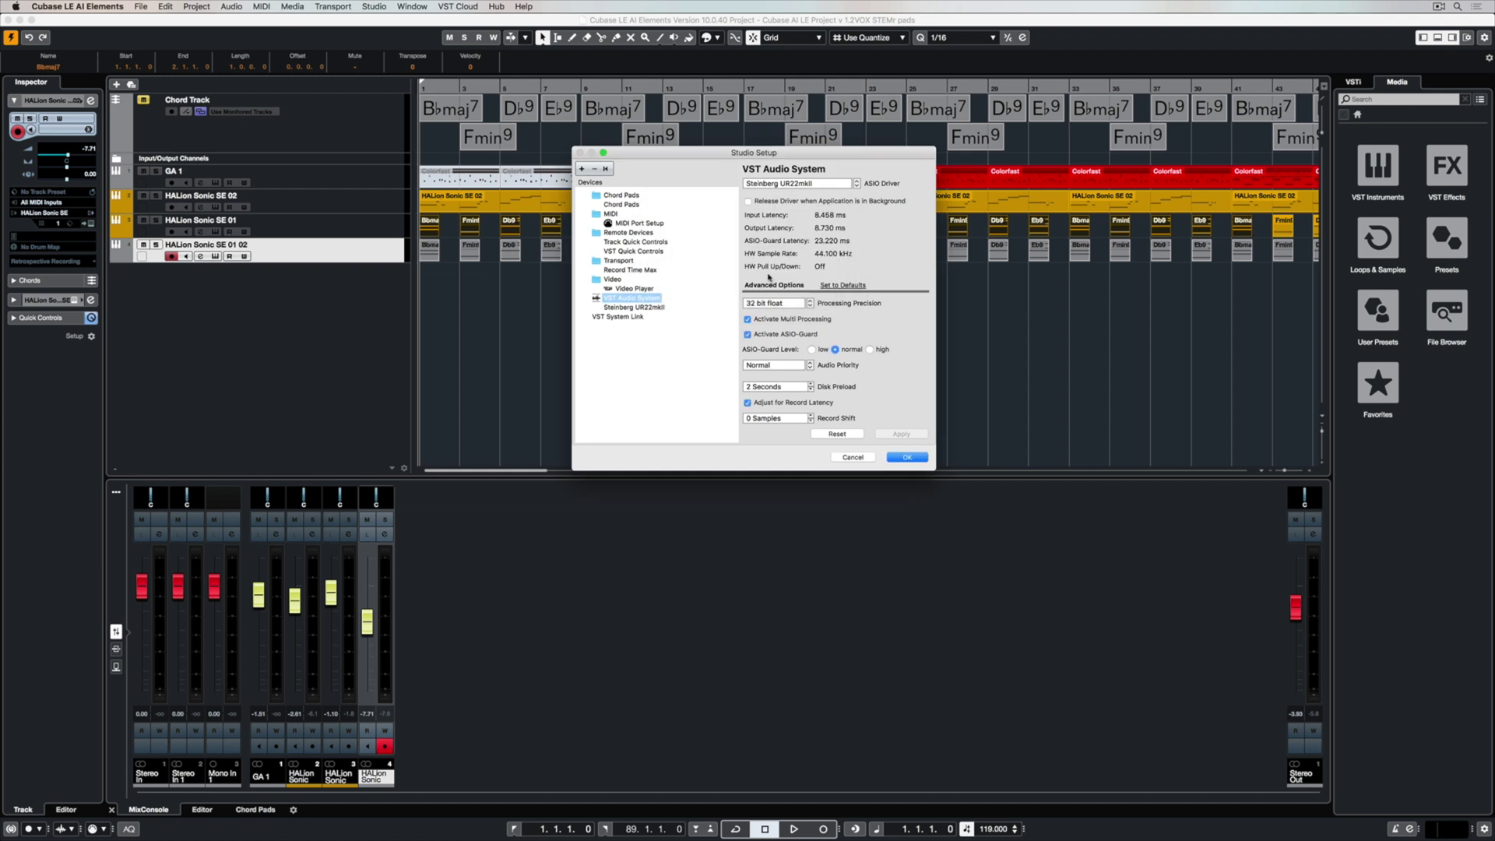
{"action": "left_click", "coordinate": [634, 307]}
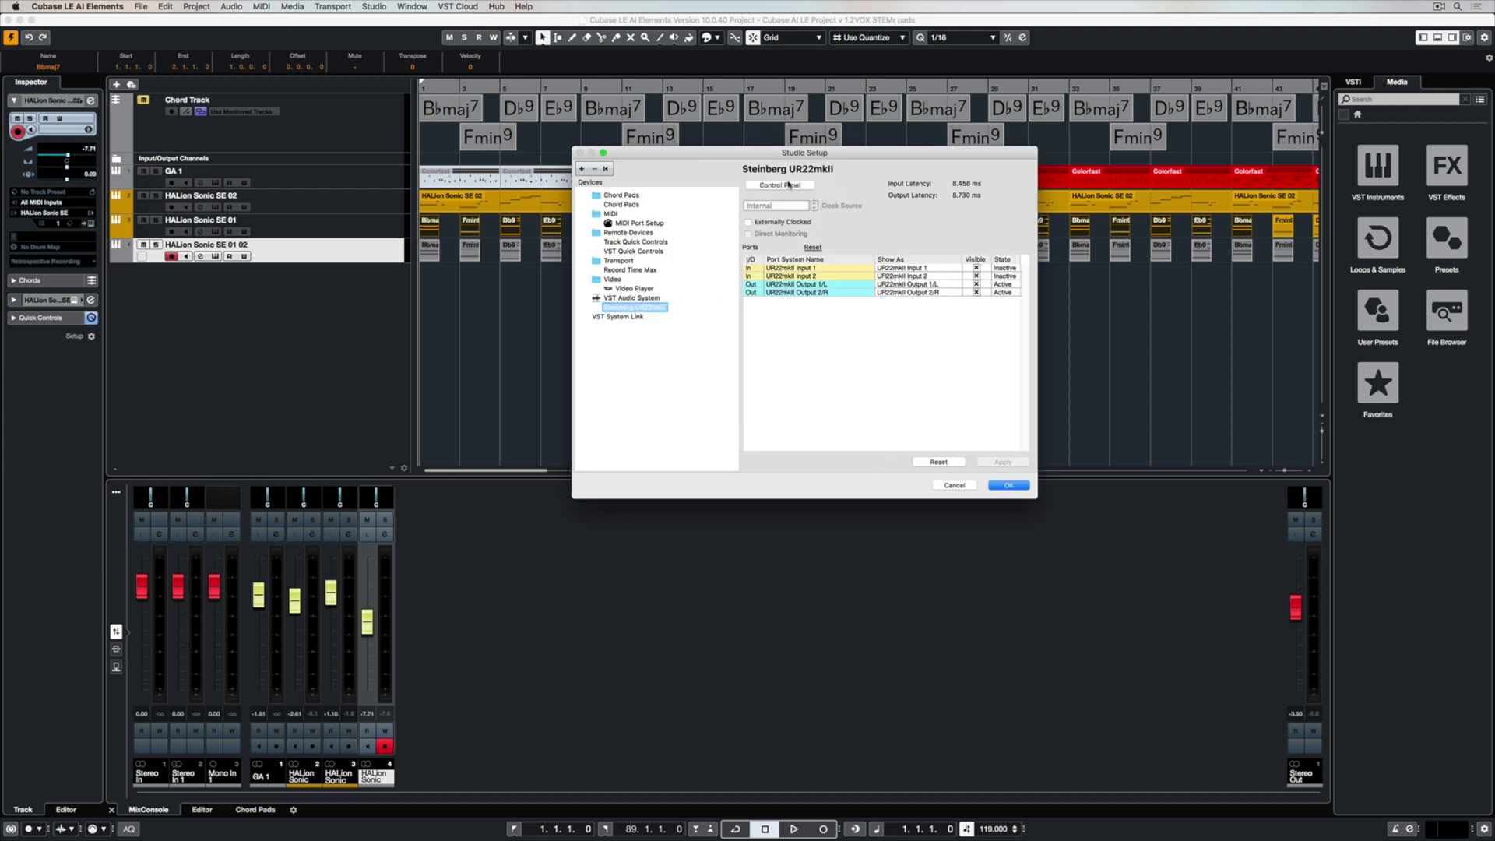
{"action": "left_click", "coordinate": [788, 185]}
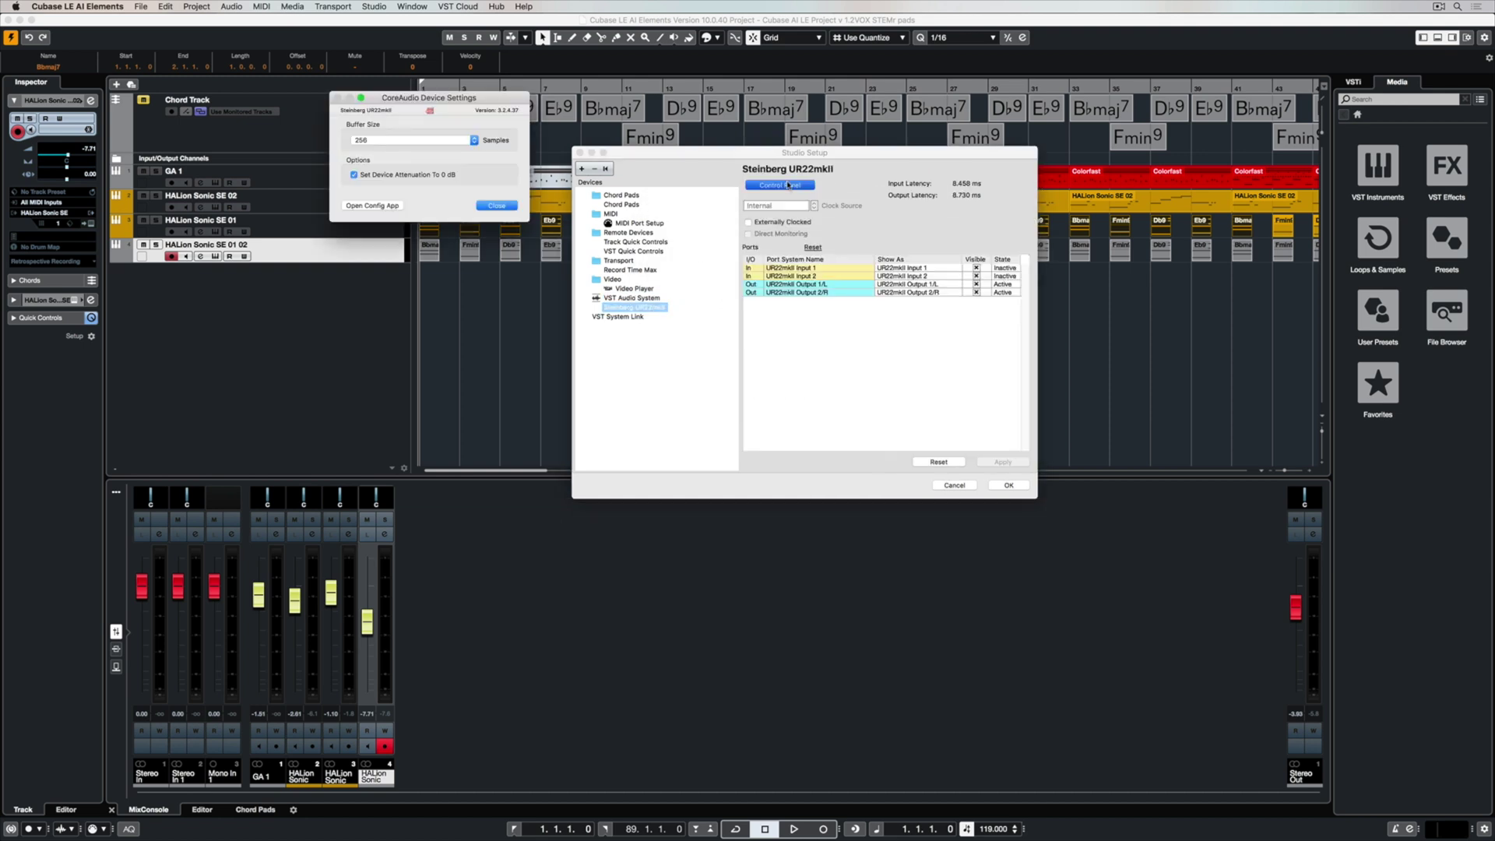
{"action": "left_click", "coordinate": [384, 141]}
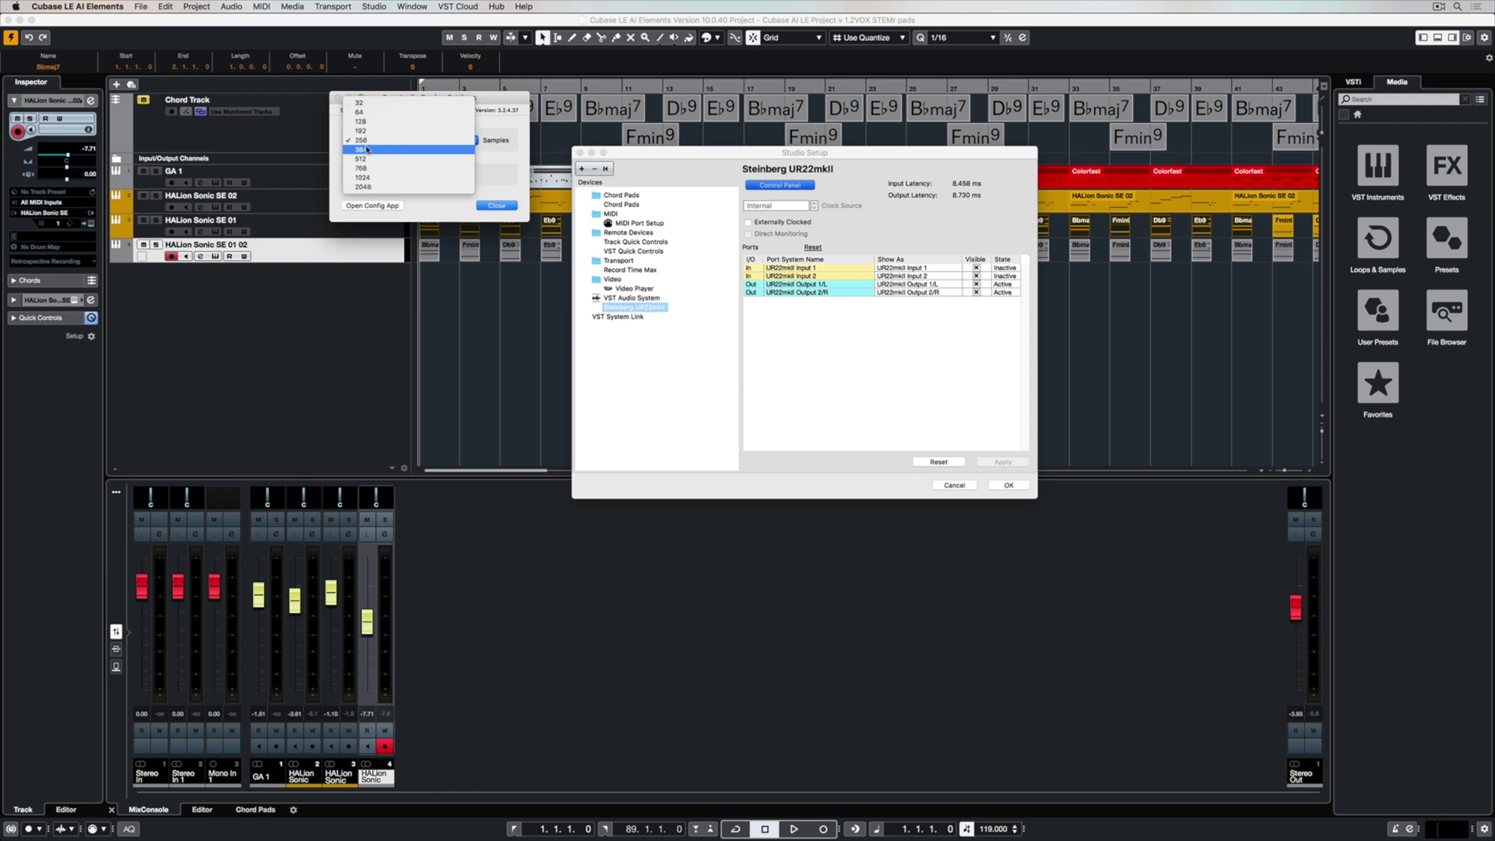
{"action": "left_click", "coordinate": [367, 122]}
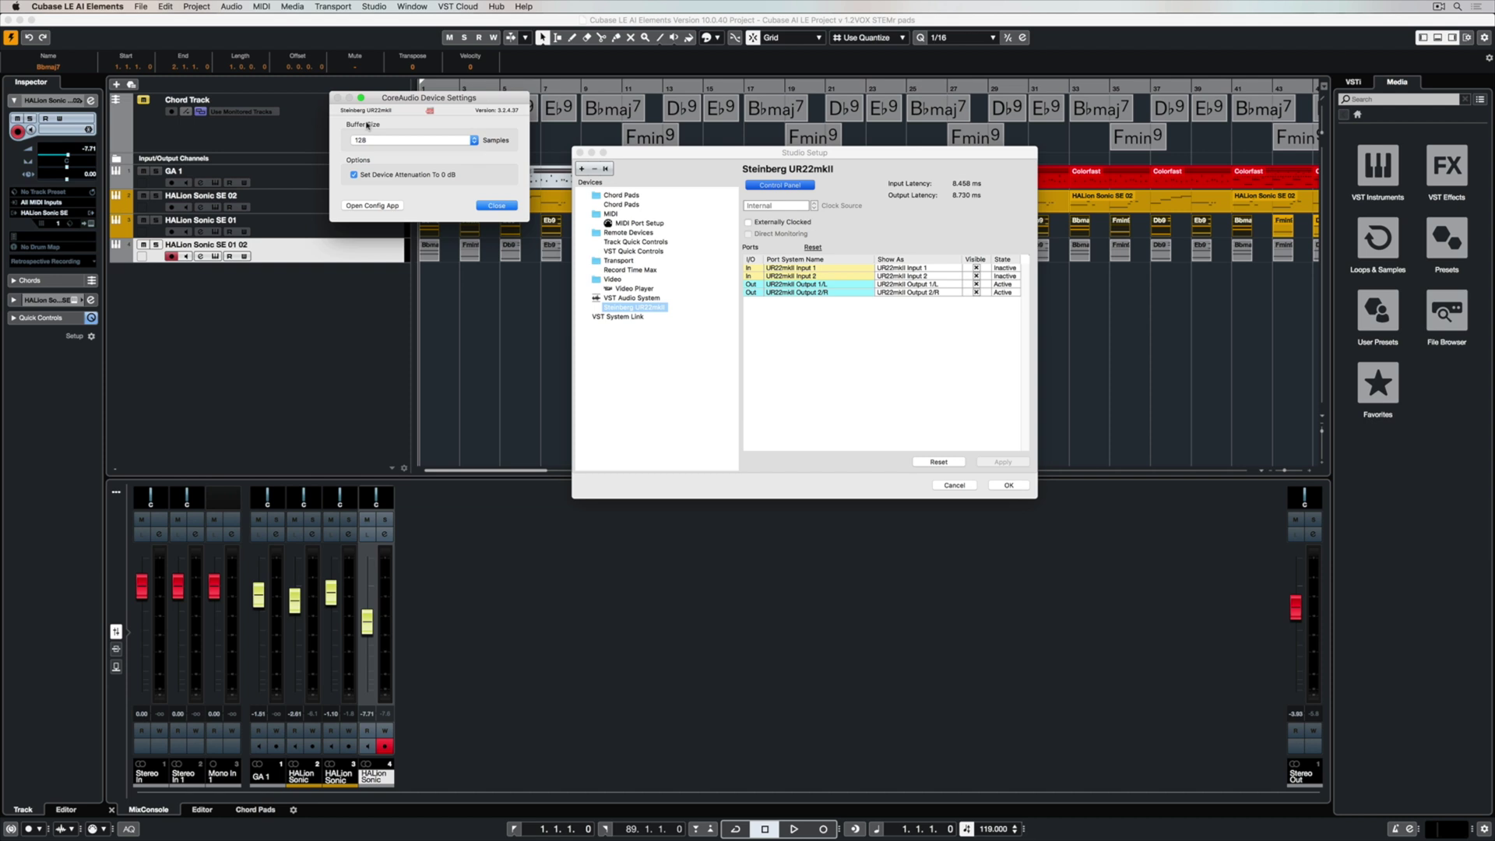
{"action": "left_click", "coordinate": [493, 204]}
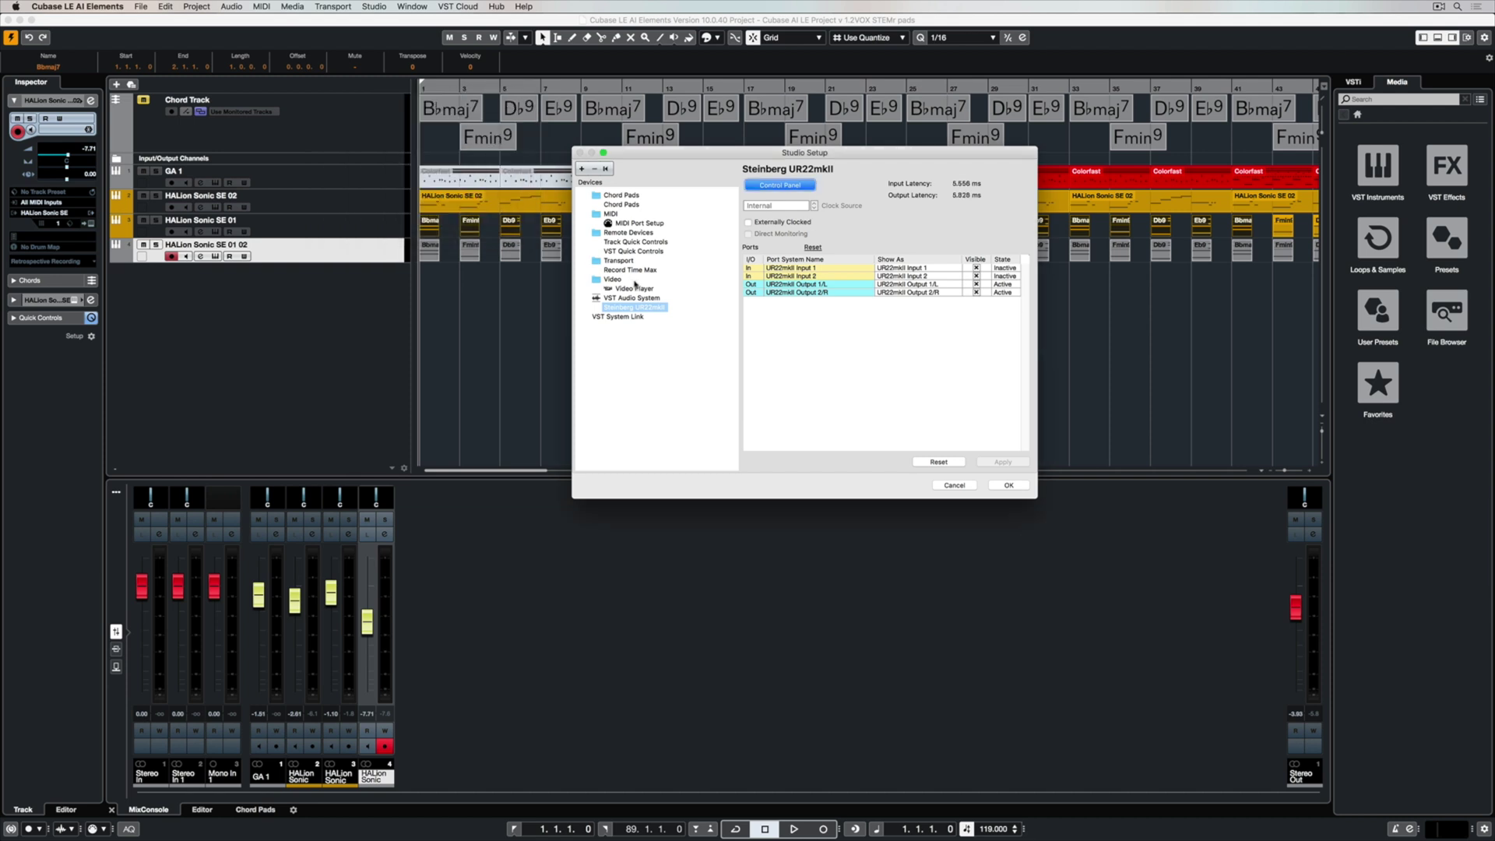
Step: Apply the audio setup and assign the Stereo input bus to UR22mkII Inputs 1 and 2
{"action": "left_click", "coordinate": [1009, 485]}
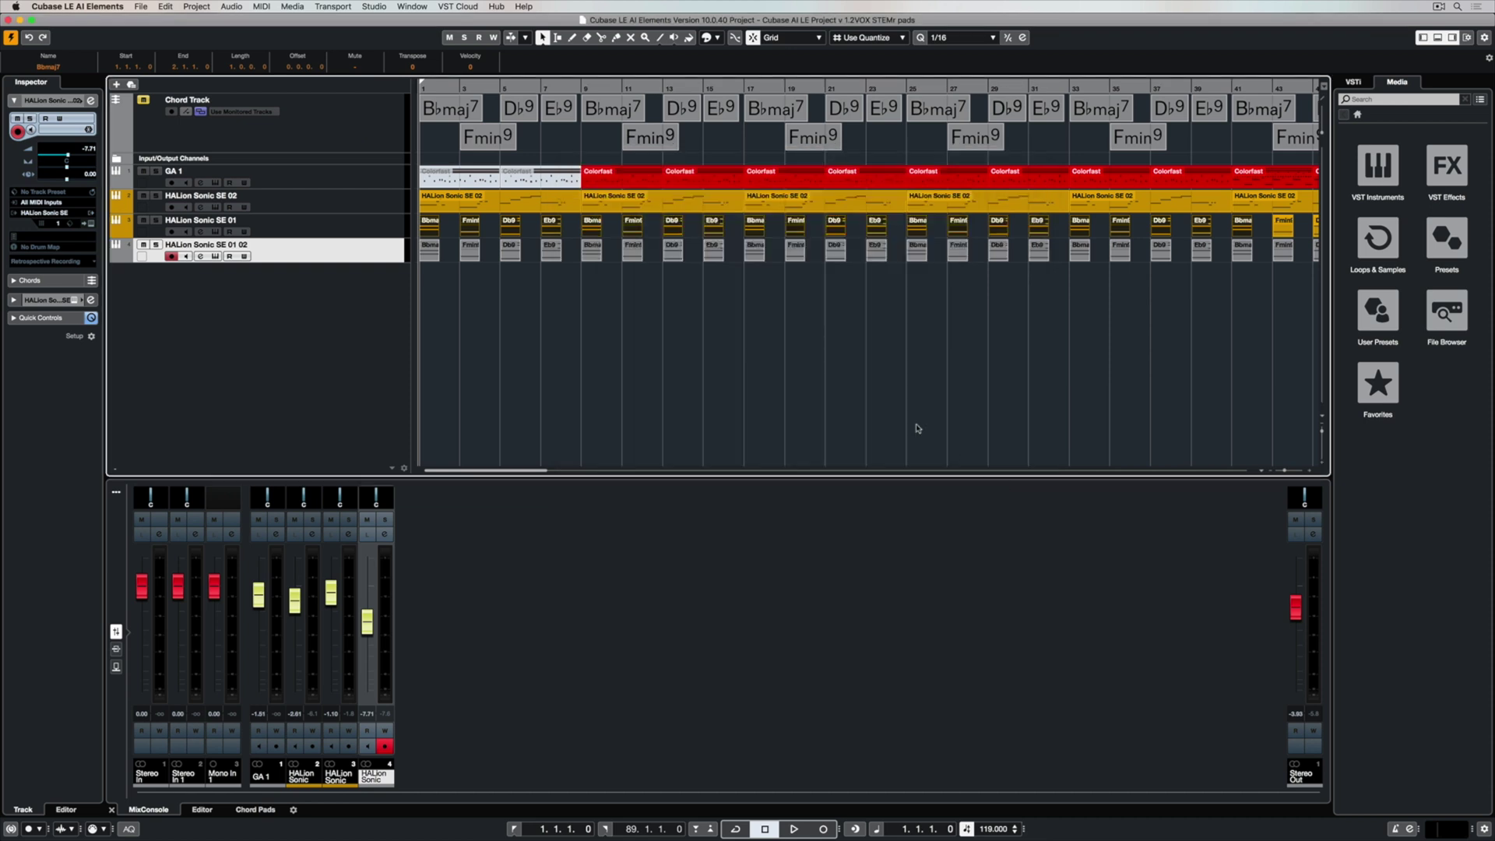
{"action": "left_click", "coordinate": [374, 6]}
{"action": "left_click", "coordinate": [405, 53]}
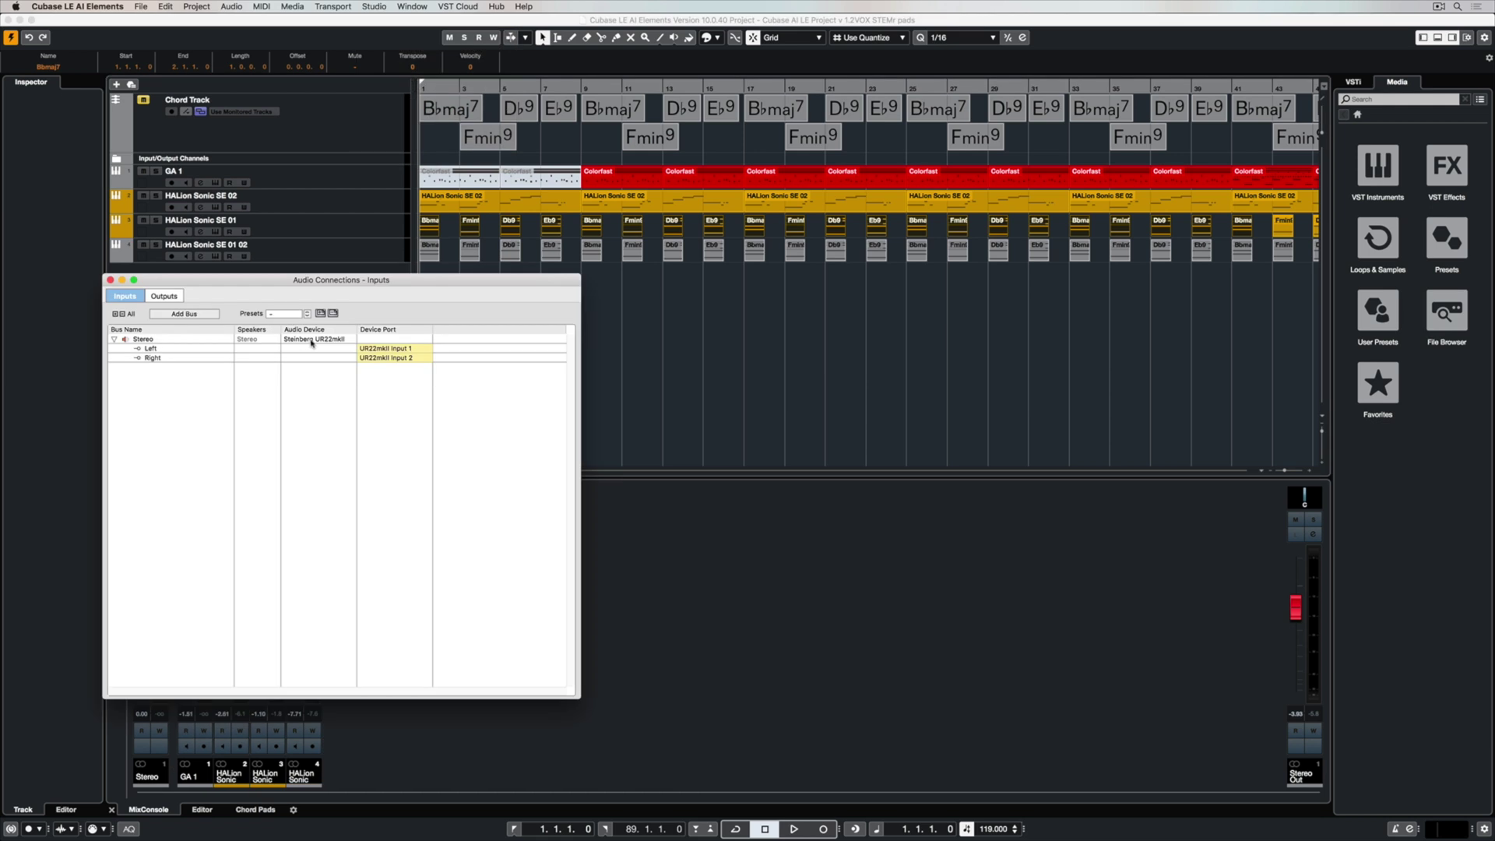
{"action": "left_click", "coordinate": [311, 339]}
{"action": "left_click", "coordinate": [331, 367]}
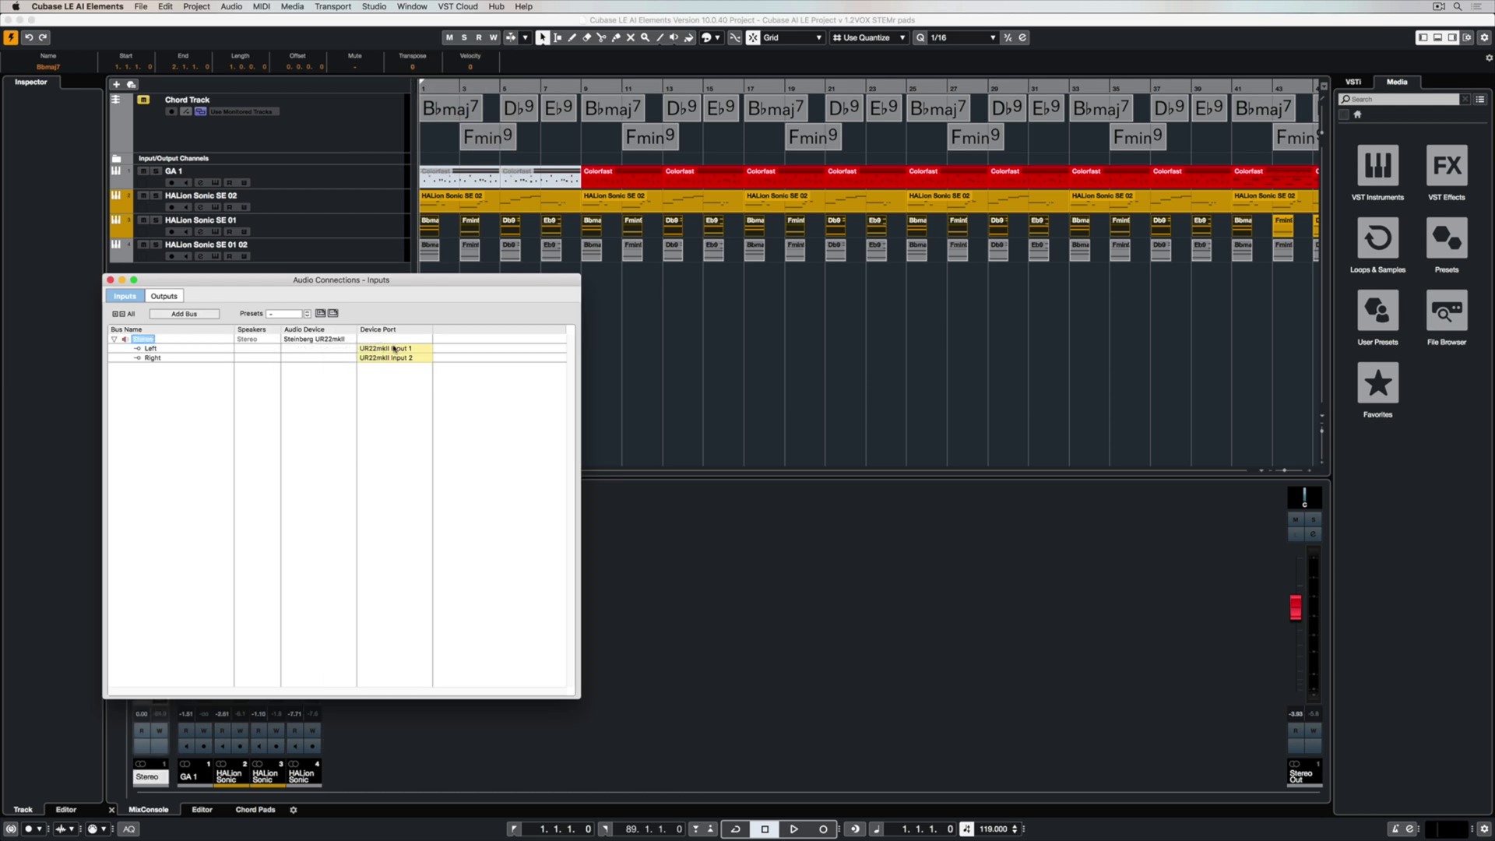
Step: Confirm Stereo Out stays on UR22mkII Outputs 1 and 2, then close Audio Connections
{"action": "left_click", "coordinate": [165, 296]}
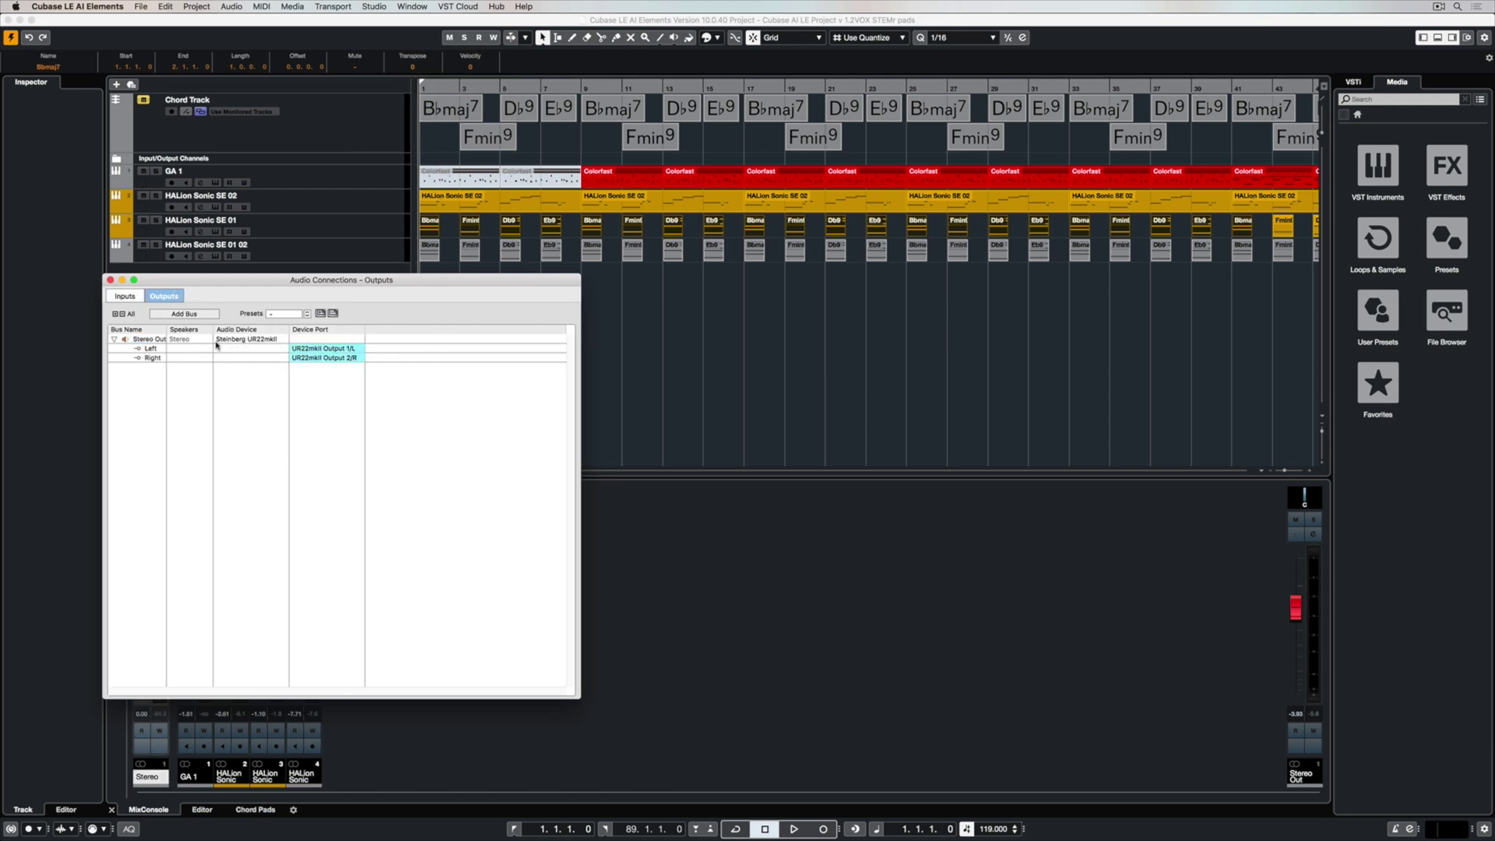
{"action": "left_click", "coordinate": [247, 340]}
{"action": "left_click", "coordinate": [273, 341]}
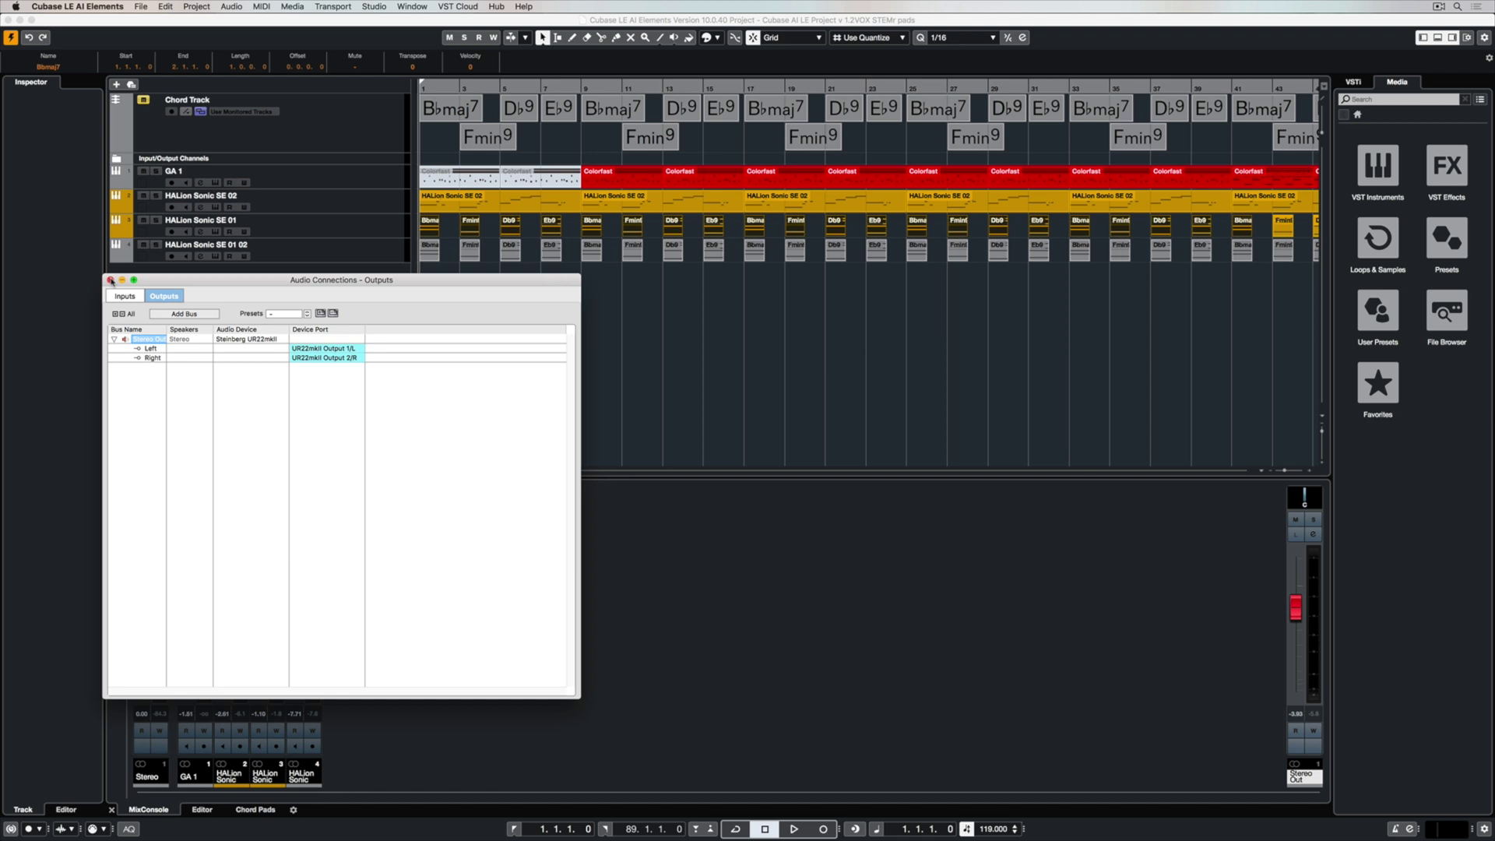
{"action": "left_click", "coordinate": [110, 280]}
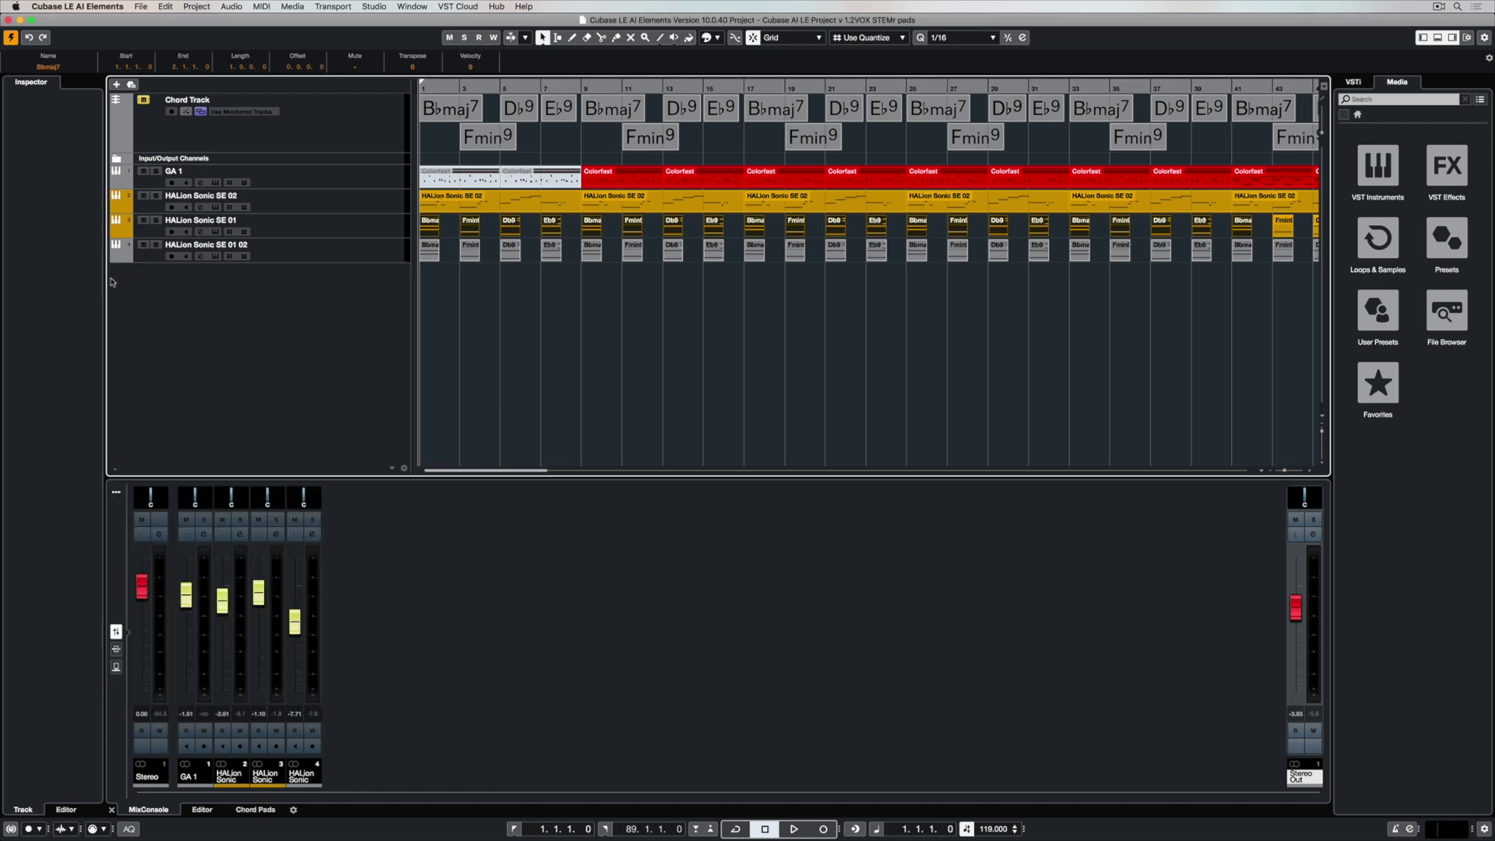
Step: Create a mono audio track named Lead Vocal with Mono In 1 as its input
{"action": "left_click", "coordinate": [116, 84]}
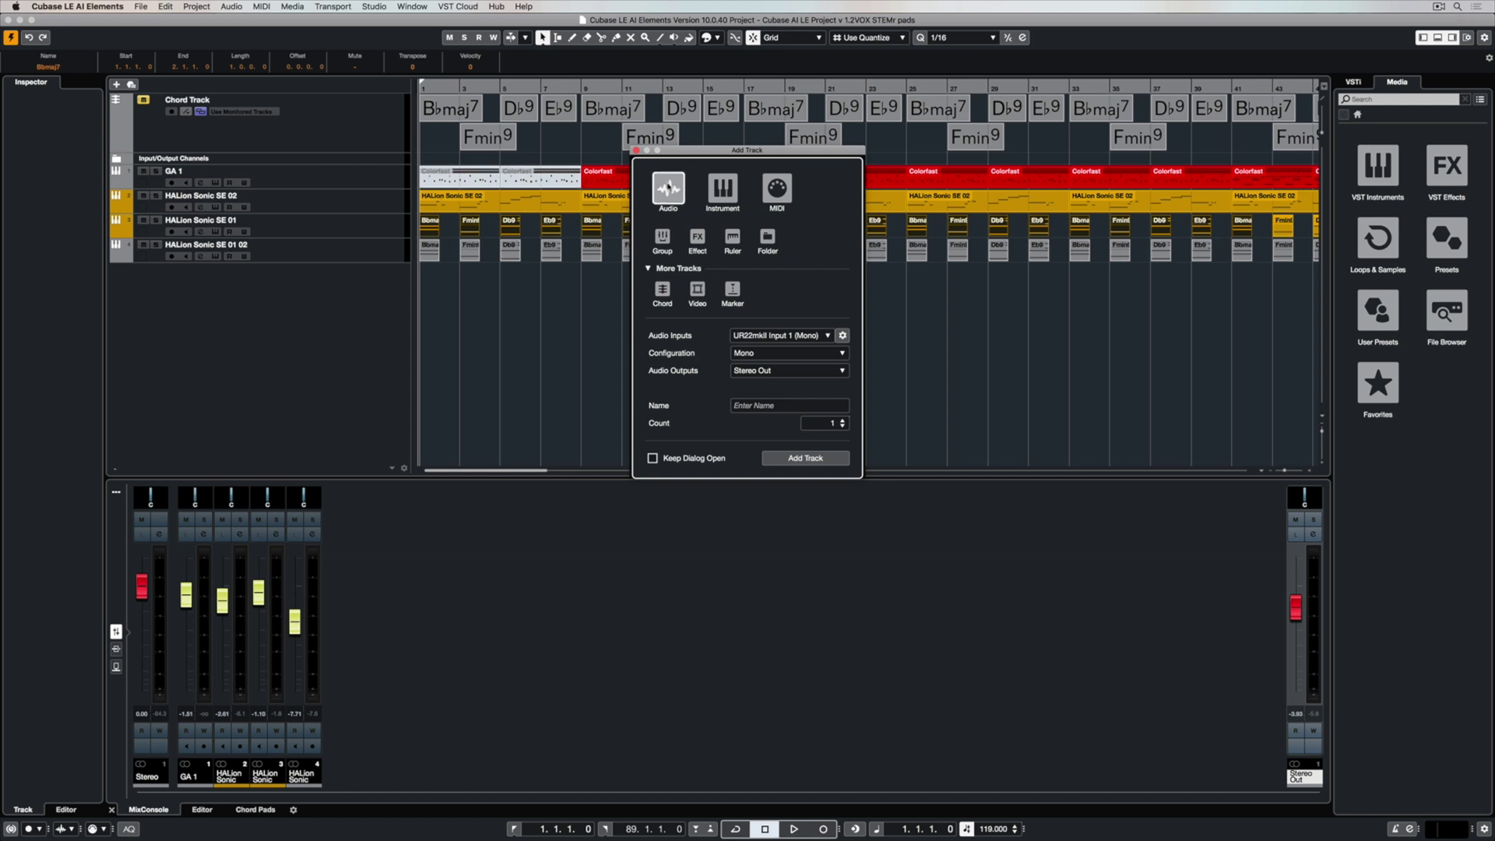
{"action": "left_click", "coordinate": [773, 337]}
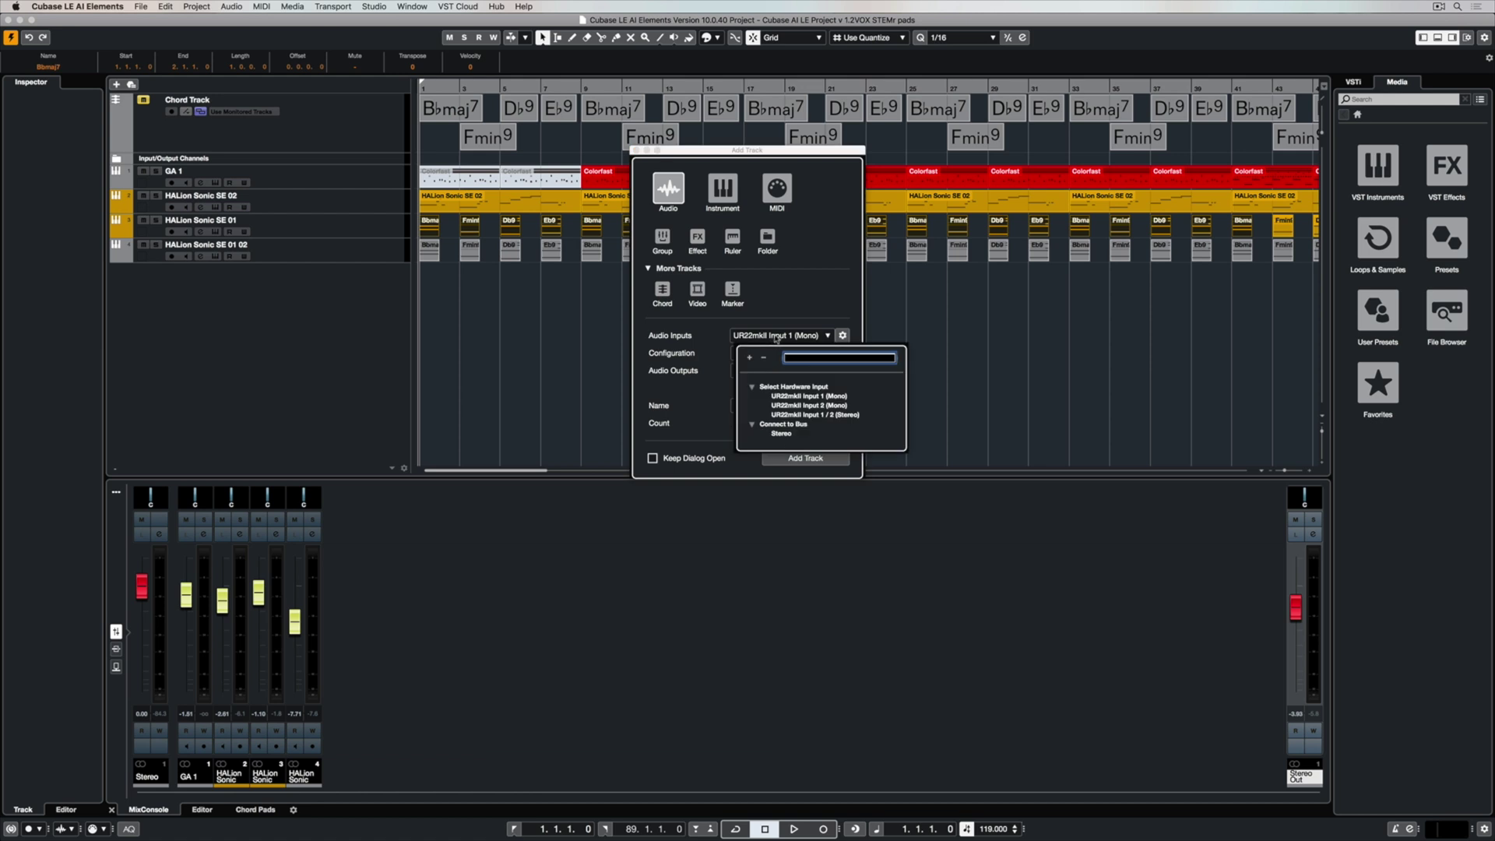
{"action": "left_click", "coordinate": [802, 395]}
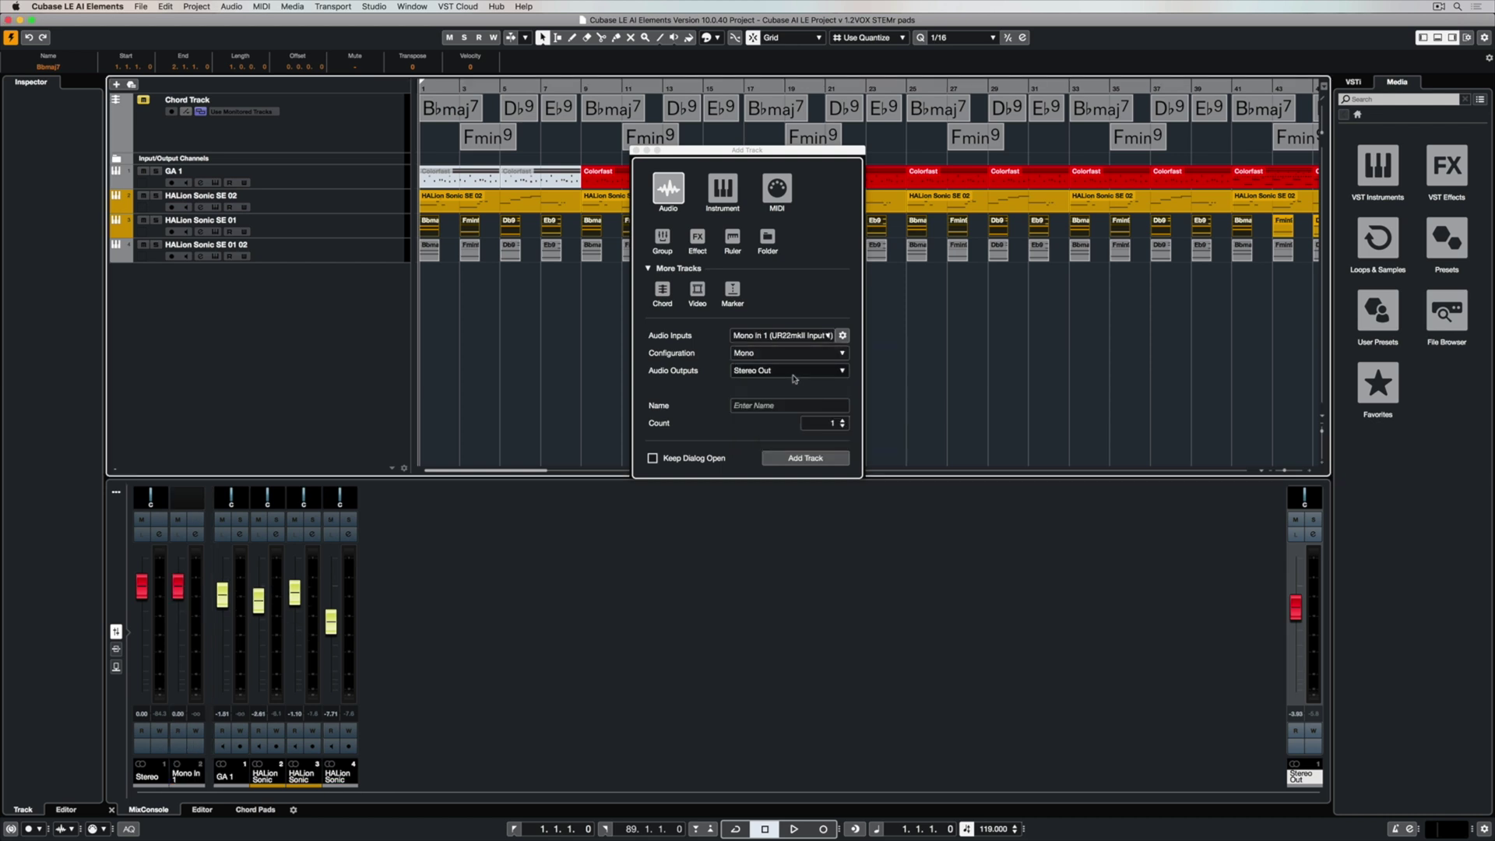
{"action": "left_click", "coordinate": [774, 405]}
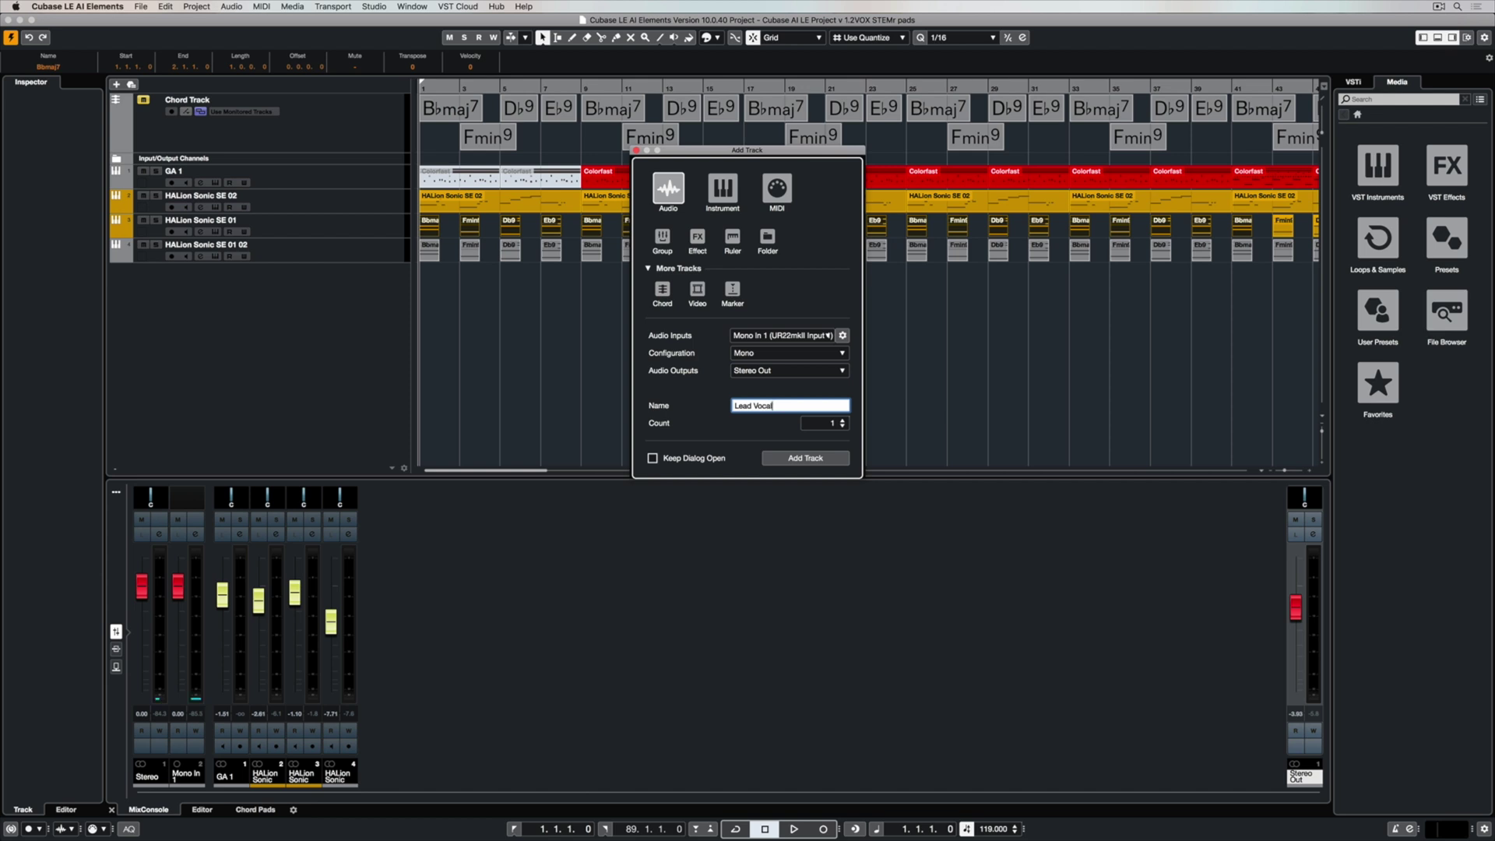
{"action": "left_click", "coordinate": [809, 459]}
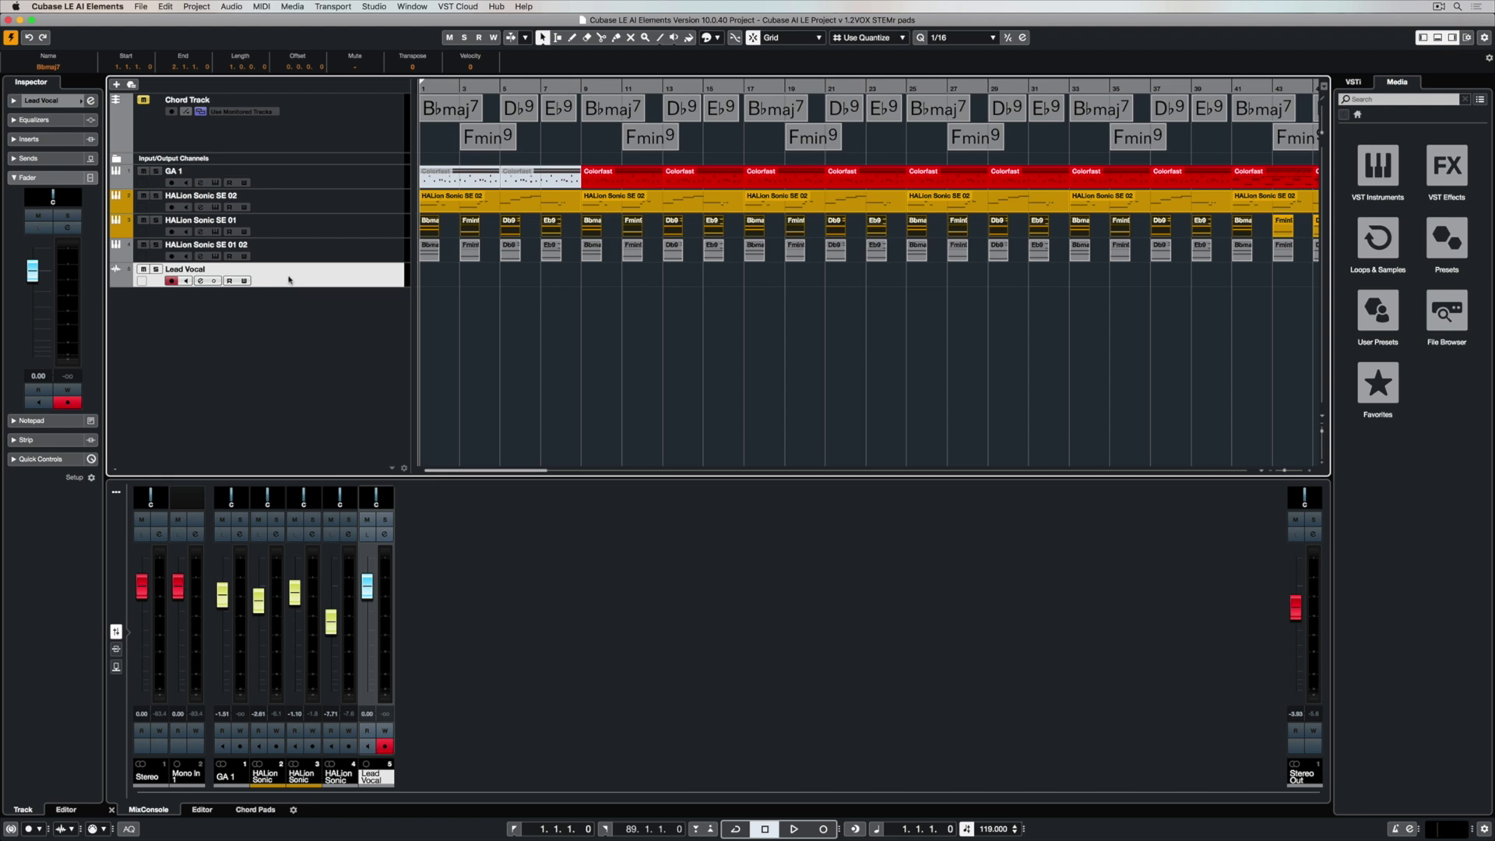
Step: Confirm the Lead Vocal routing in the Inspector: Mono In 1 input, Stereo Out output
{"action": "left_click", "coordinate": [13, 100]}
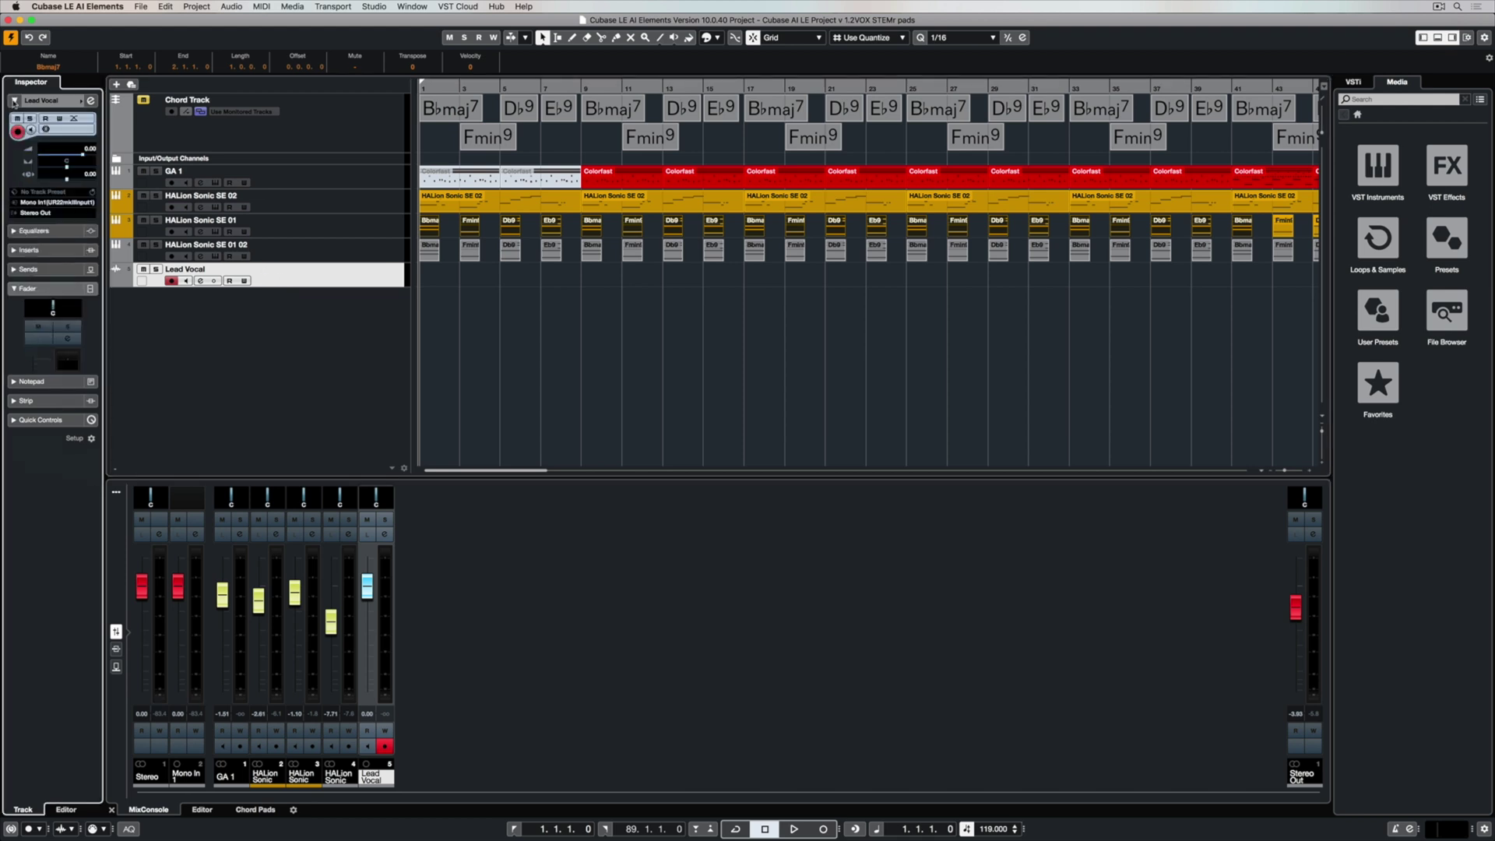
{"action": "left_click", "coordinate": [35, 203]}
{"action": "left_click", "coordinate": [35, 203]}
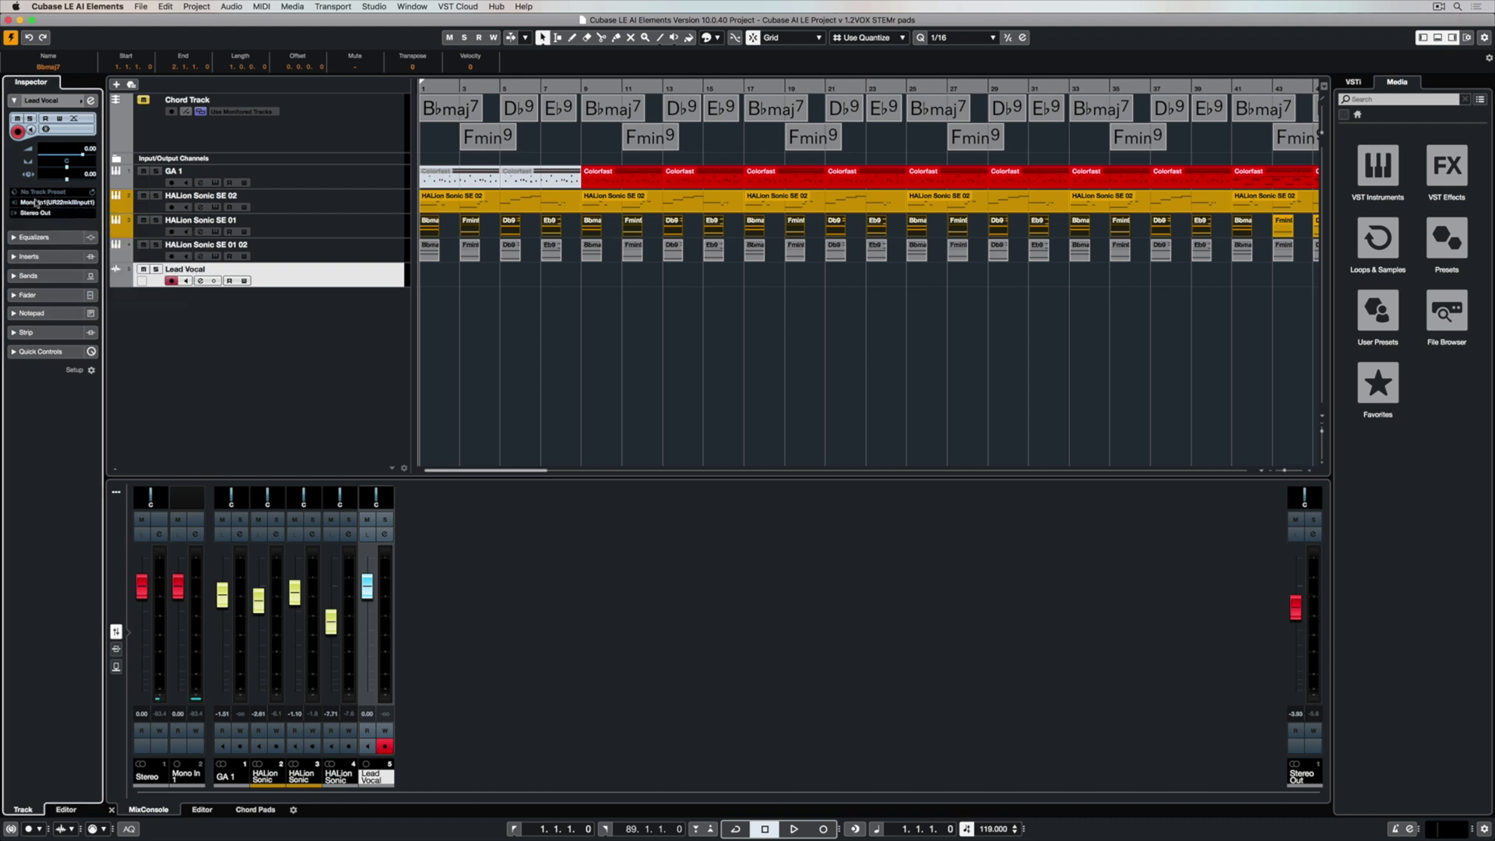
{"action": "left_click", "coordinate": [35, 212]}
{"action": "left_click", "coordinate": [35, 212]}
Step: Review every channel's routing in the MixConsole, then switch on Lead Vocal input monitoring
{"action": "left_click", "coordinate": [374, 6]}
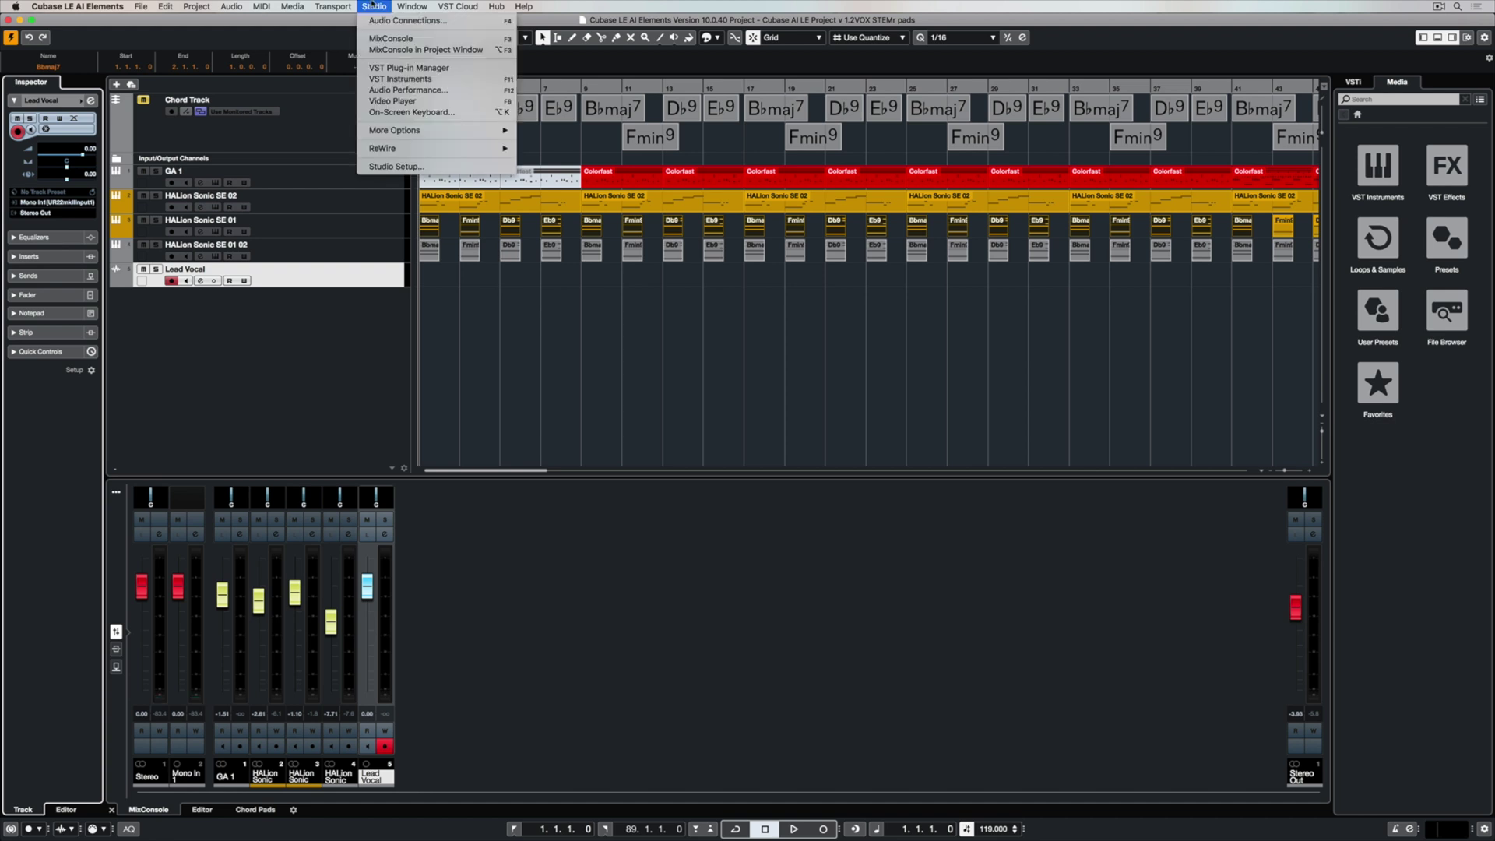
{"action": "left_click", "coordinate": [393, 38]}
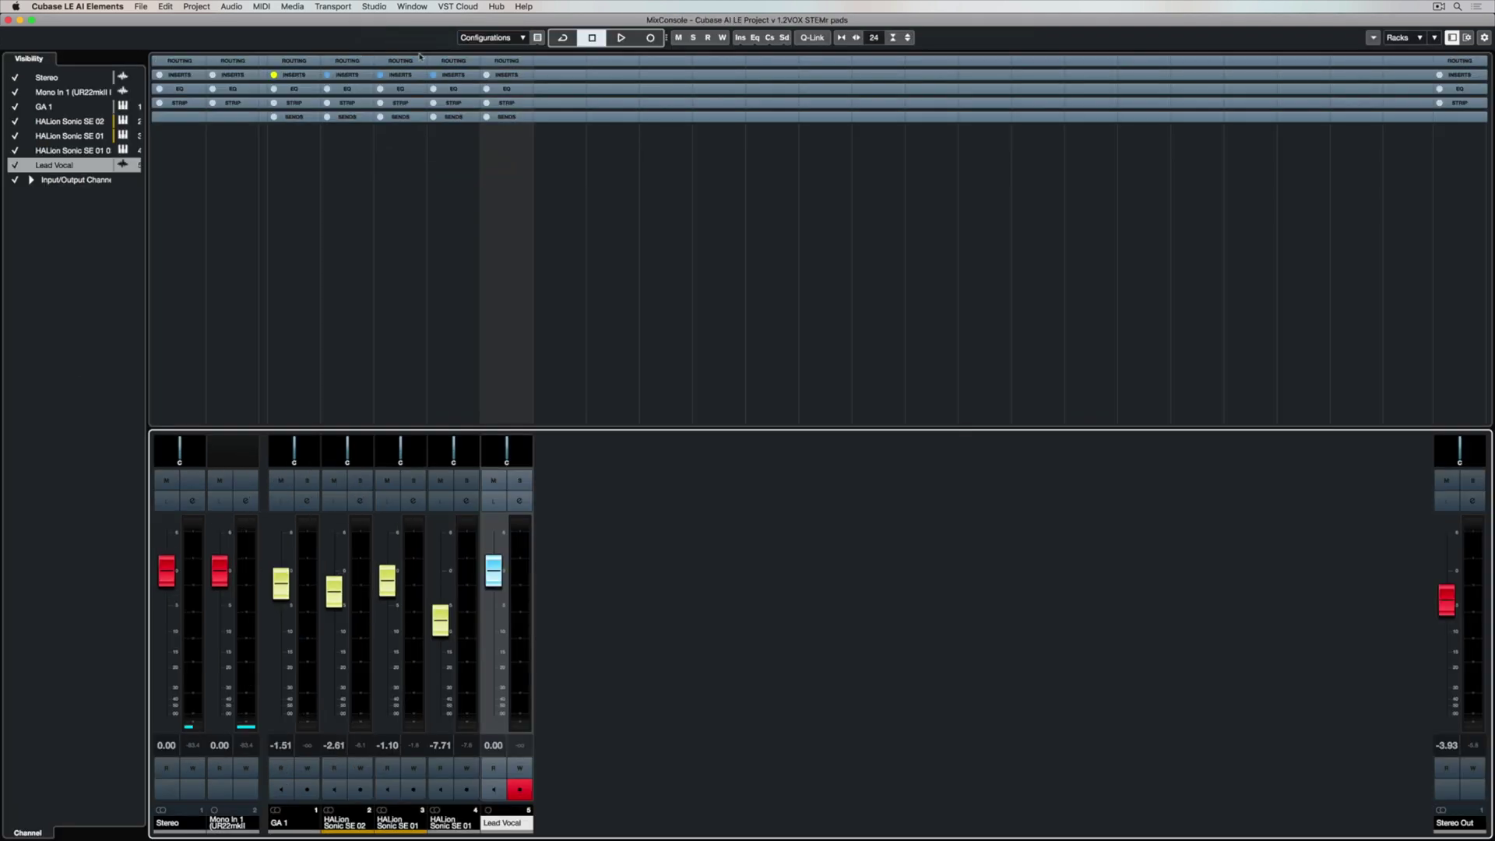
{"action": "left_click", "coordinate": [409, 61]}
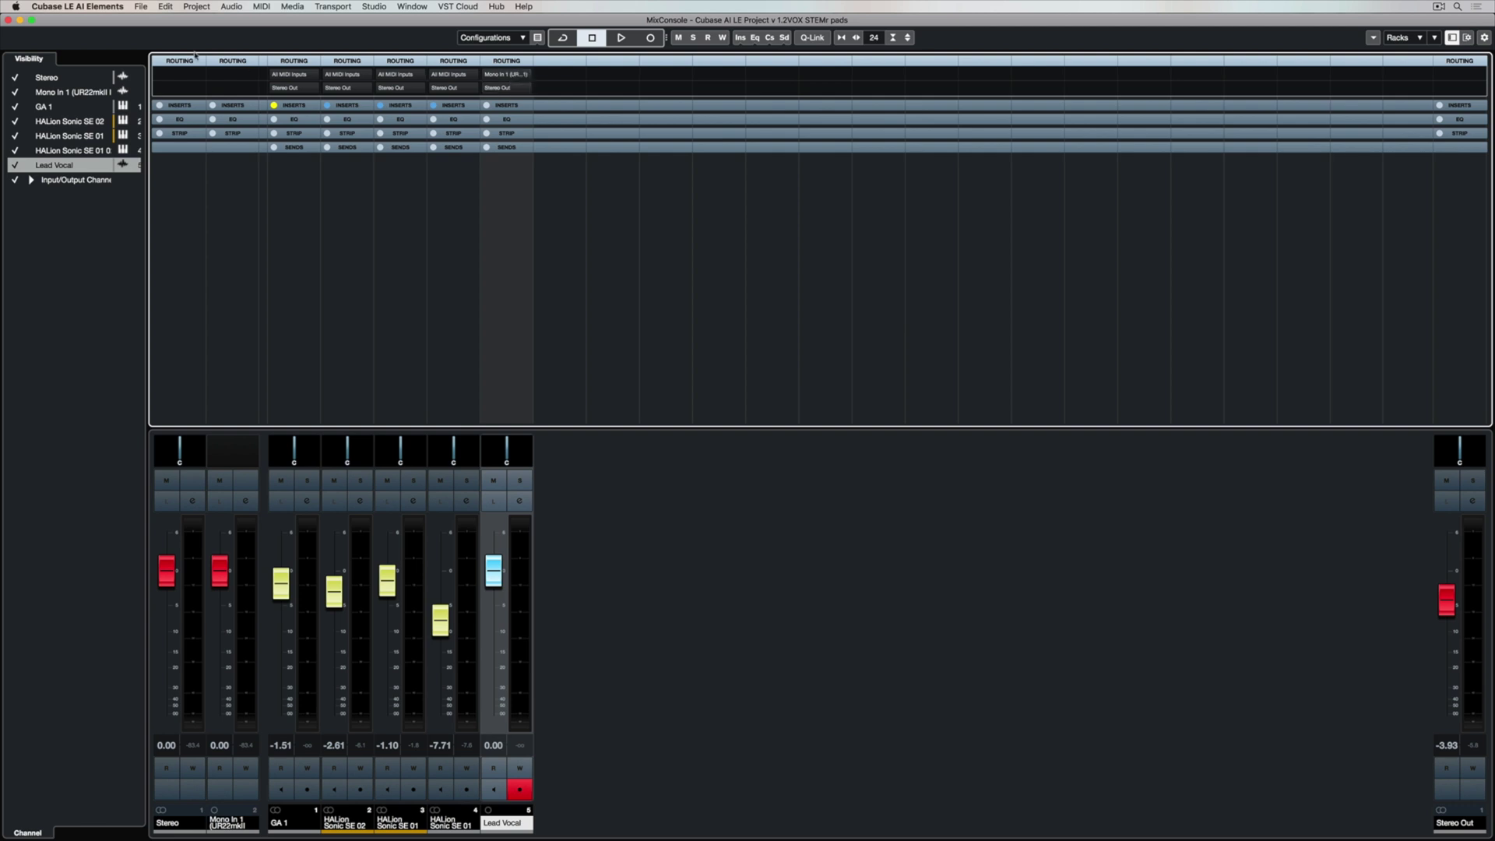
{"action": "left_click", "coordinate": [8, 21]}
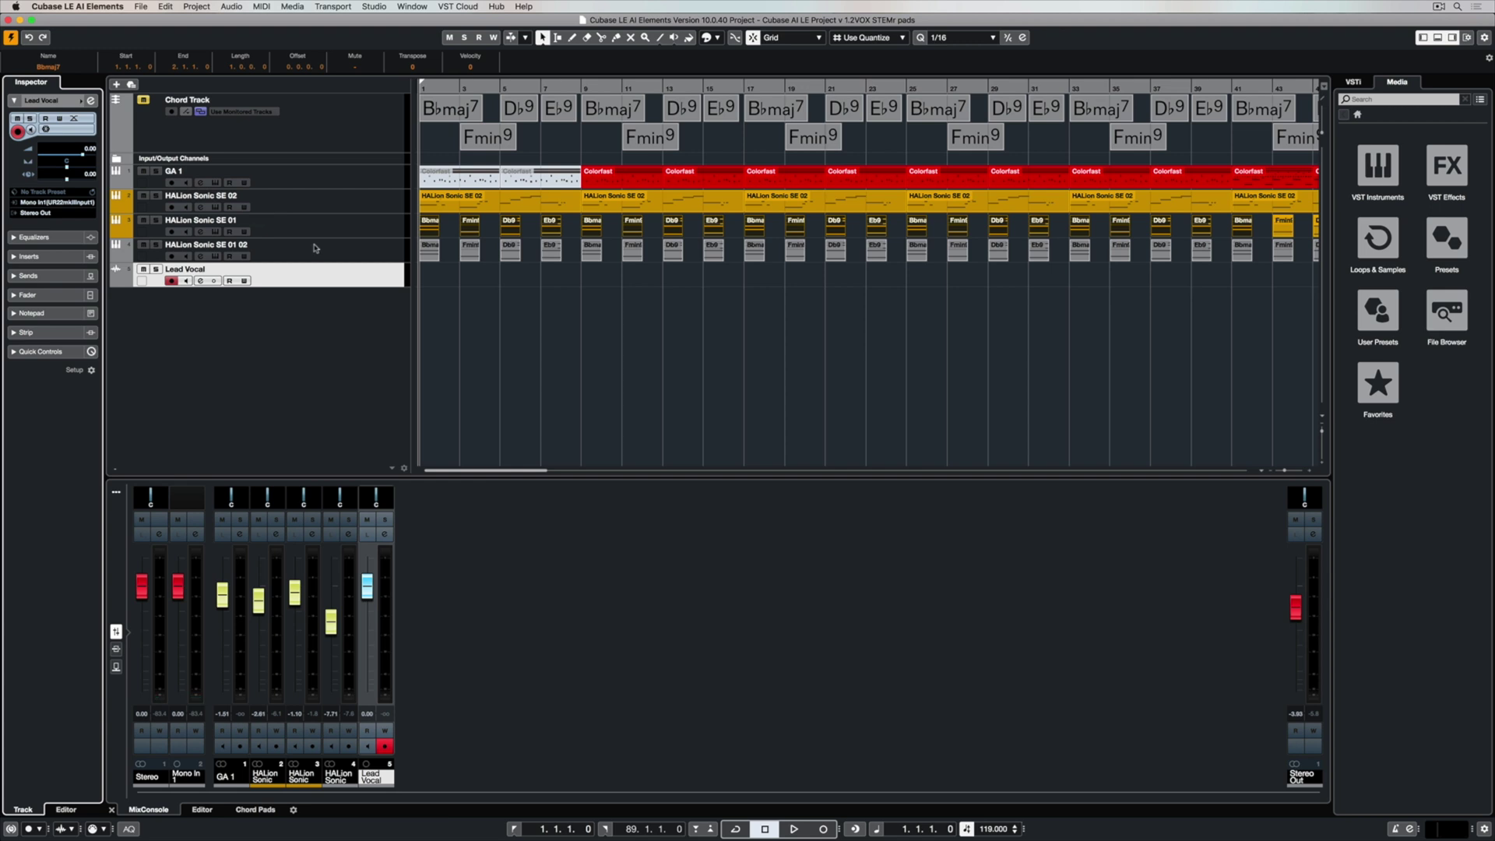
{"action": "left_click", "coordinate": [187, 281]}
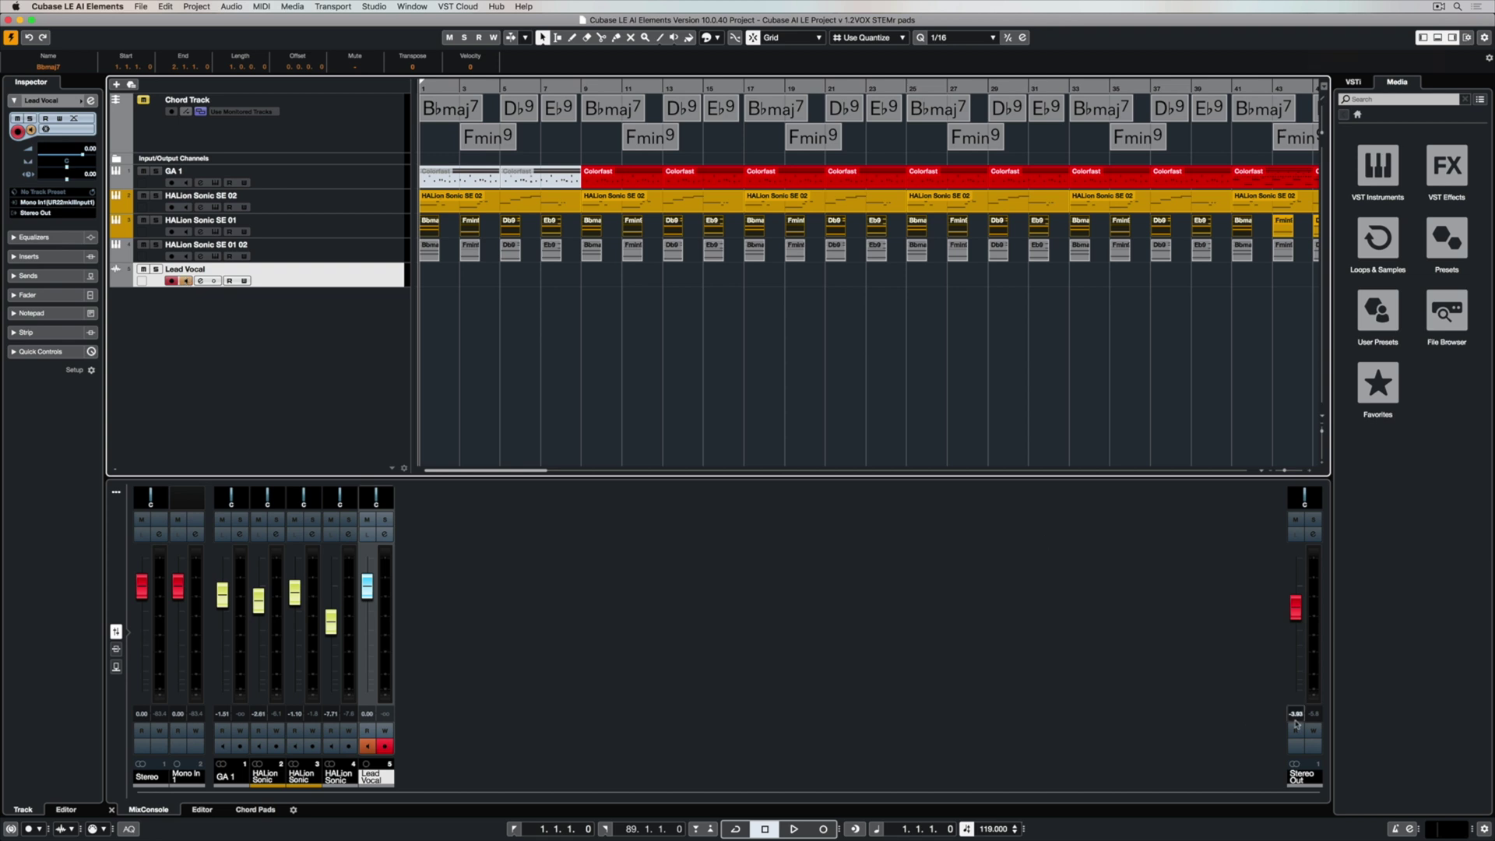
Step: Activate the metronome click in the transport bar
{"action": "left_click", "coordinate": [1394, 829]}
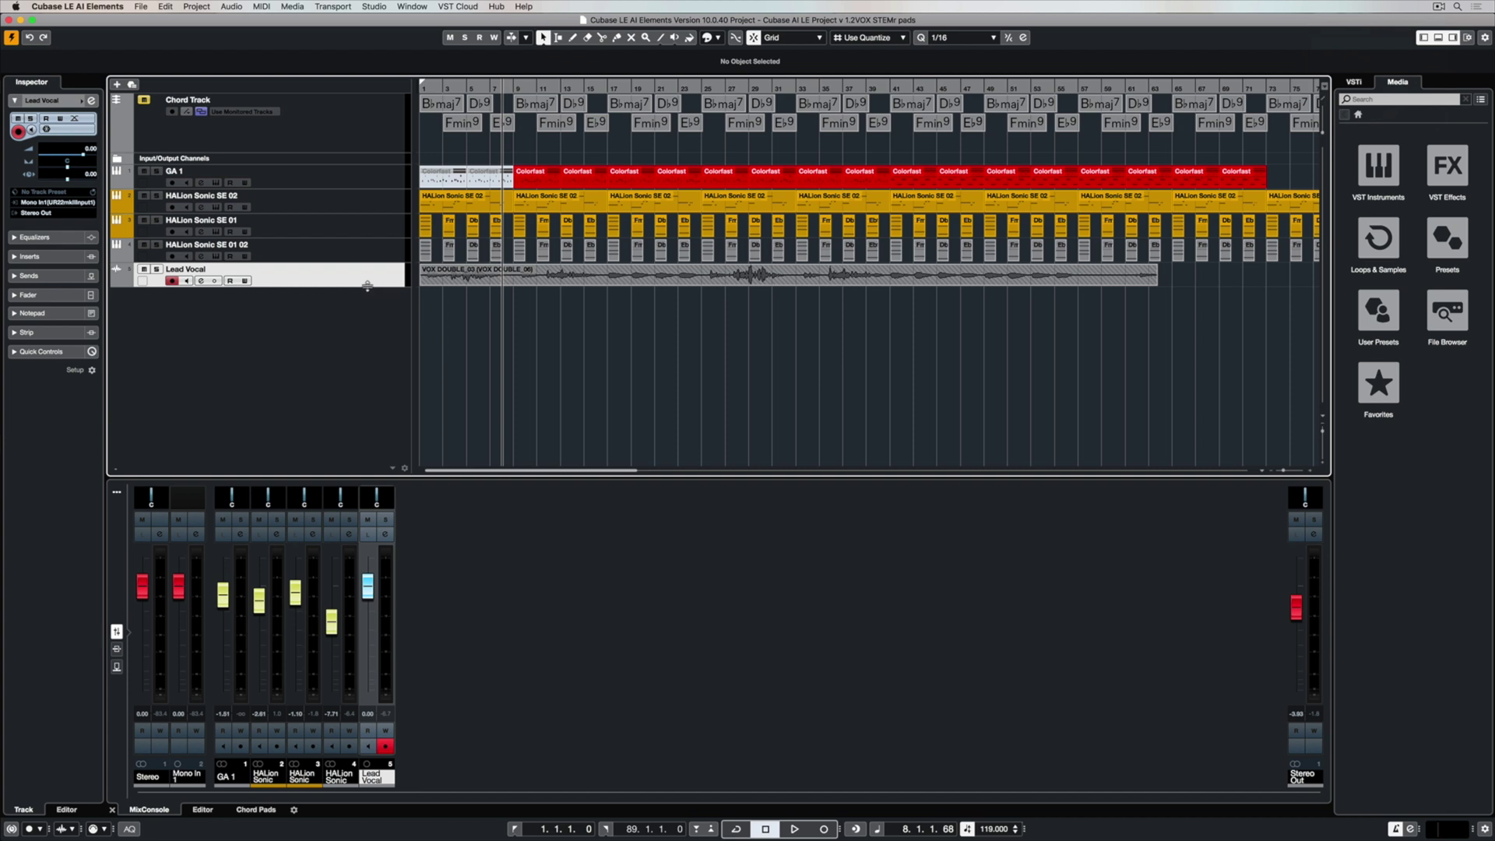
Step: Enlarge and zoom into the Lead Vocal lane, then delete the silent lead-in
{"action": "left_click_drag", "start_coordinate": [367, 288], "coordinate": [359, 393]}
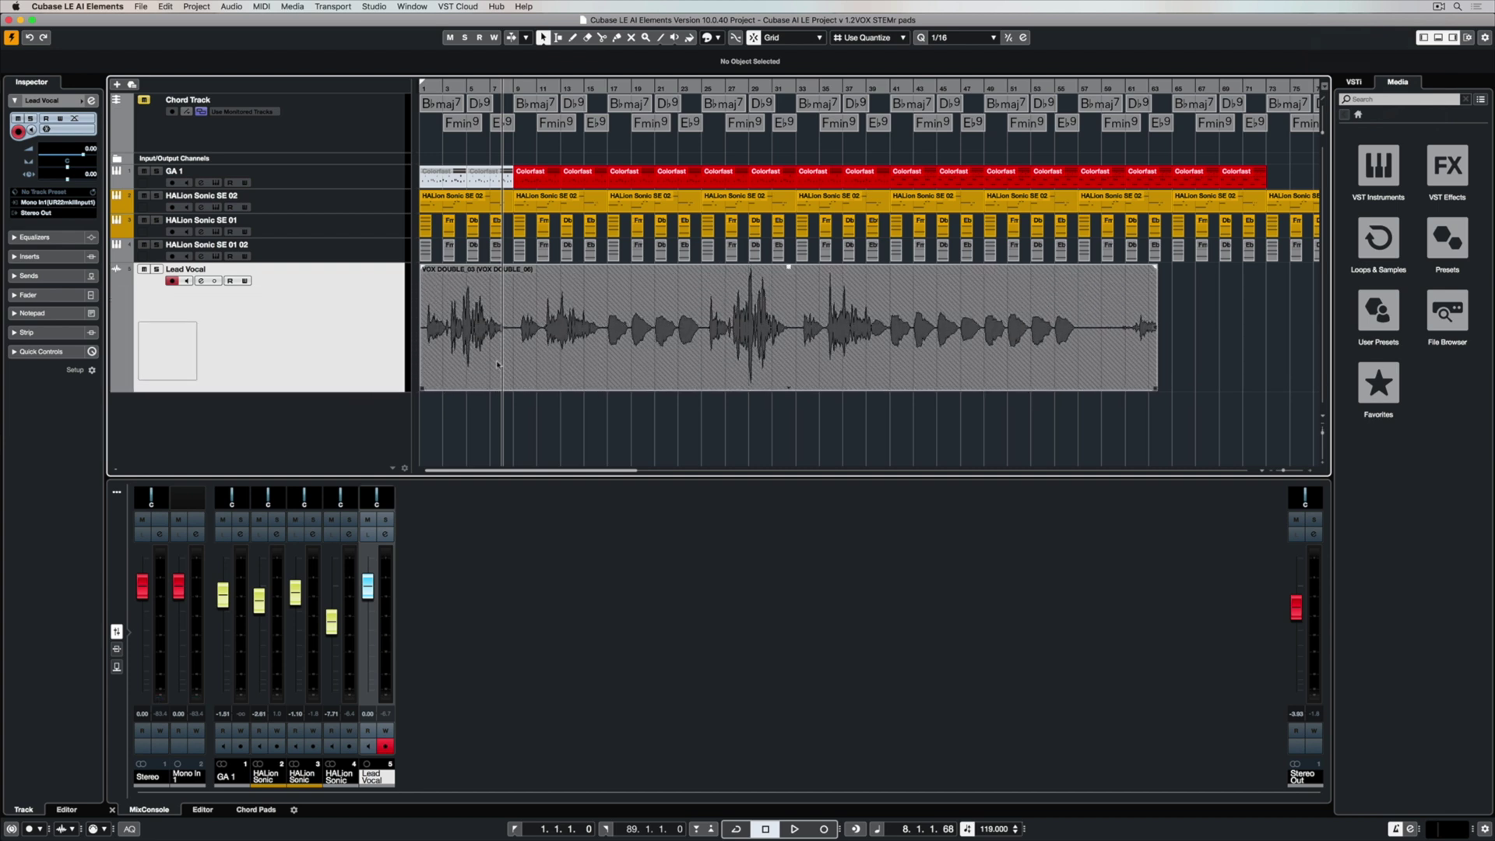
{"action": "key", "text": "h"}
{"action": "key", "text": "h"}
{"action": "key", "text": "h"}
{"action": "key", "text": "h"}
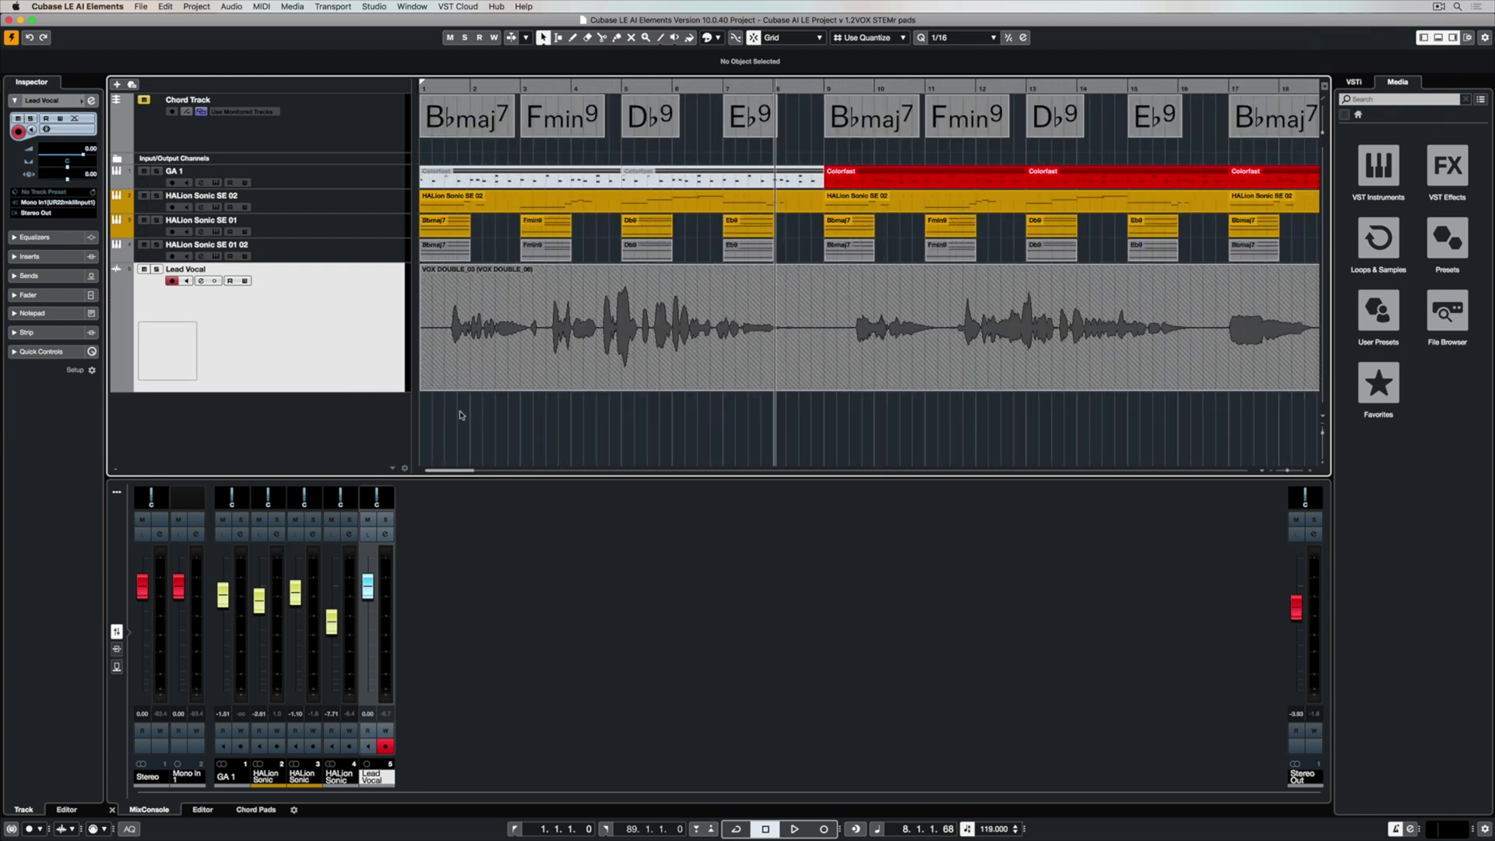
{"action": "left_click", "coordinate": [448, 376]}
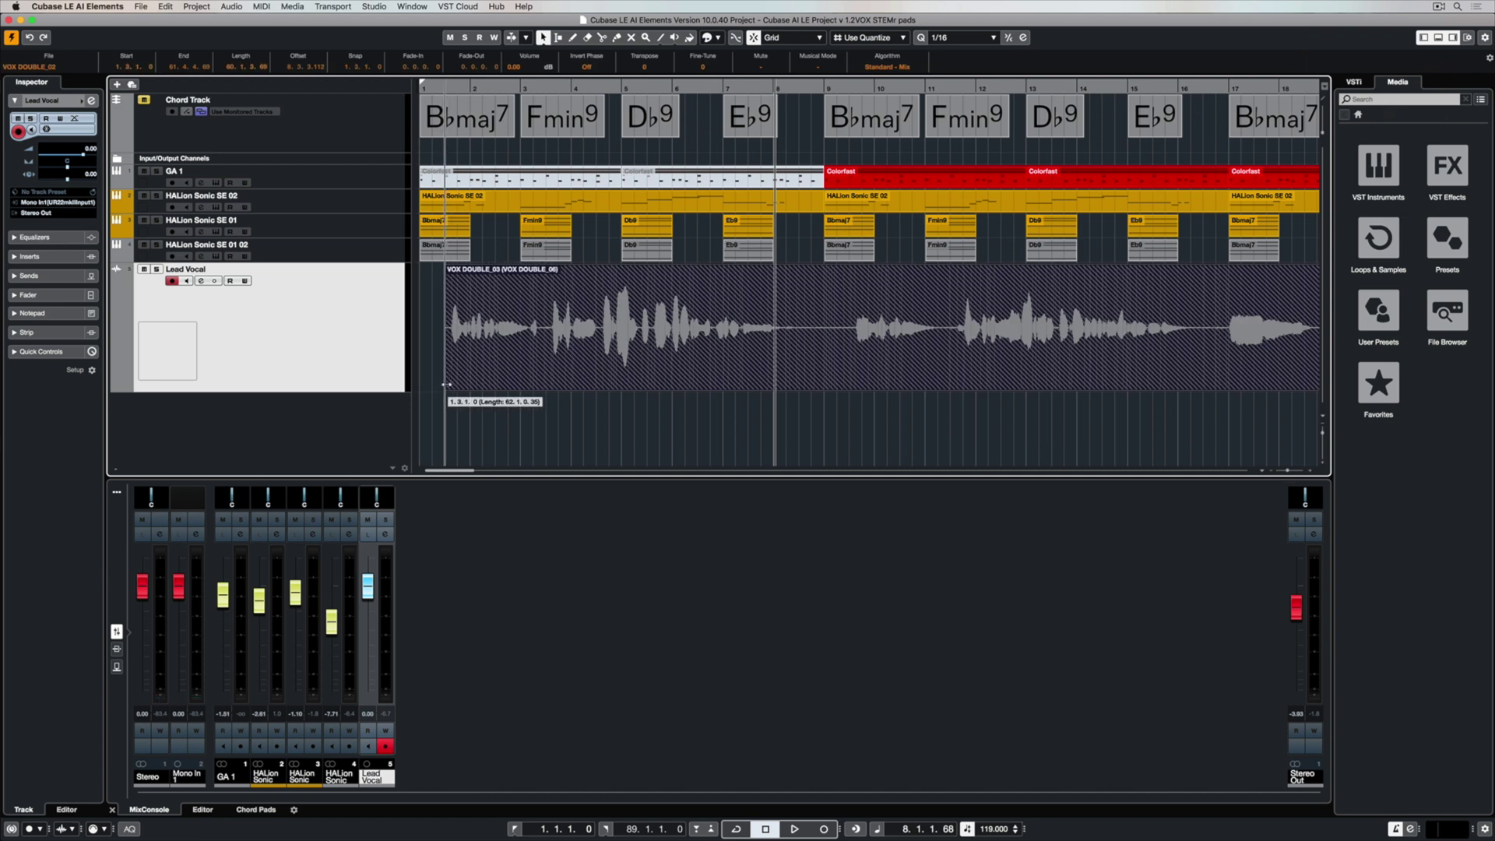
{"action": "left_click", "coordinate": [499, 357]}
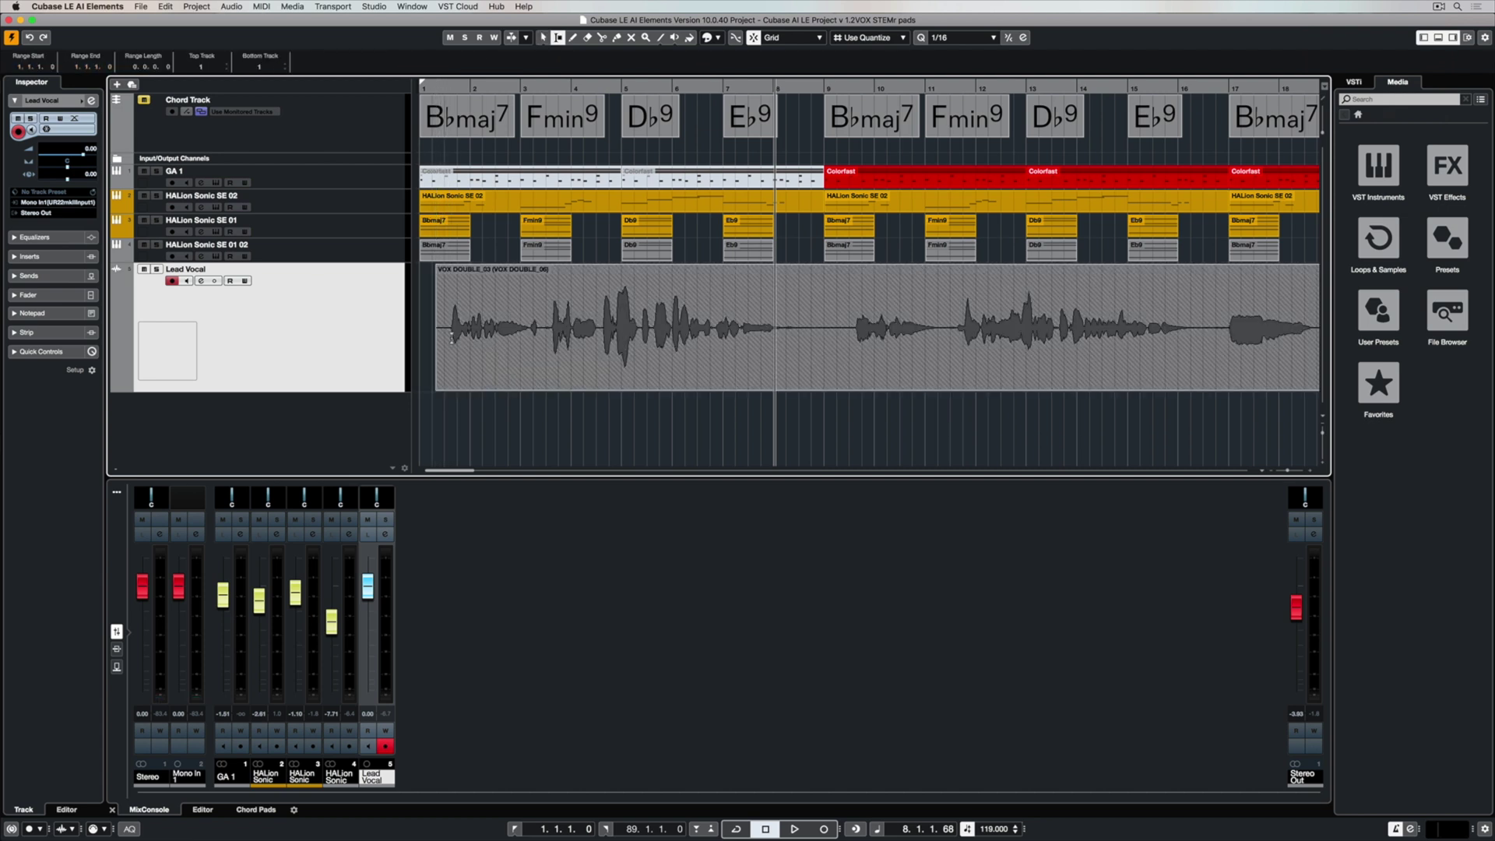
{"action": "key", "text": "Delete"}
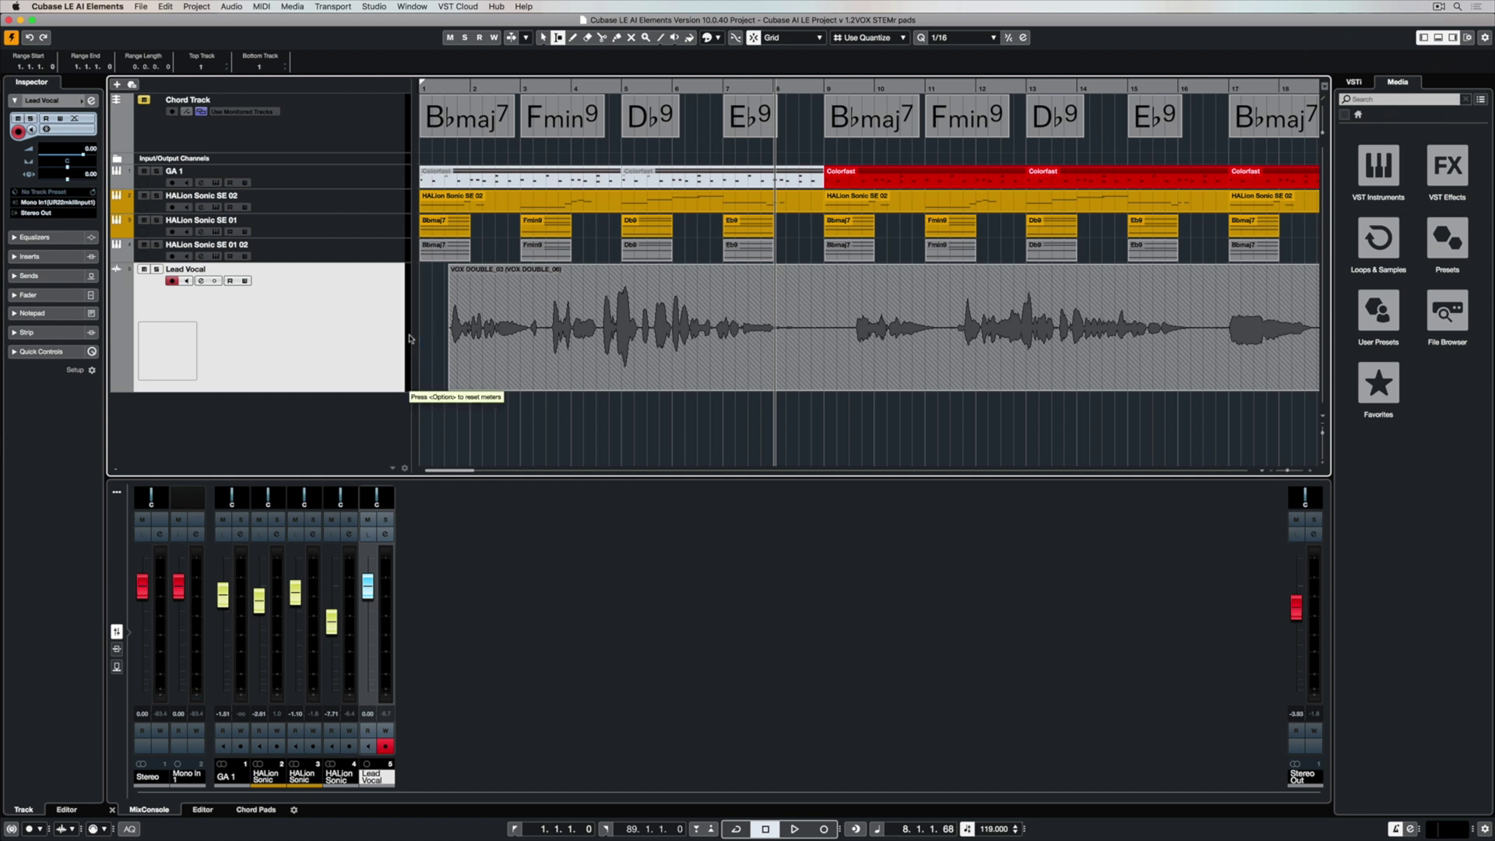
Step: Range-select and delete the pauses around bars 8–9 and further along the vocal take
{"action": "left_click_drag", "start_coordinate": [776, 328], "coordinate": [842, 325]}
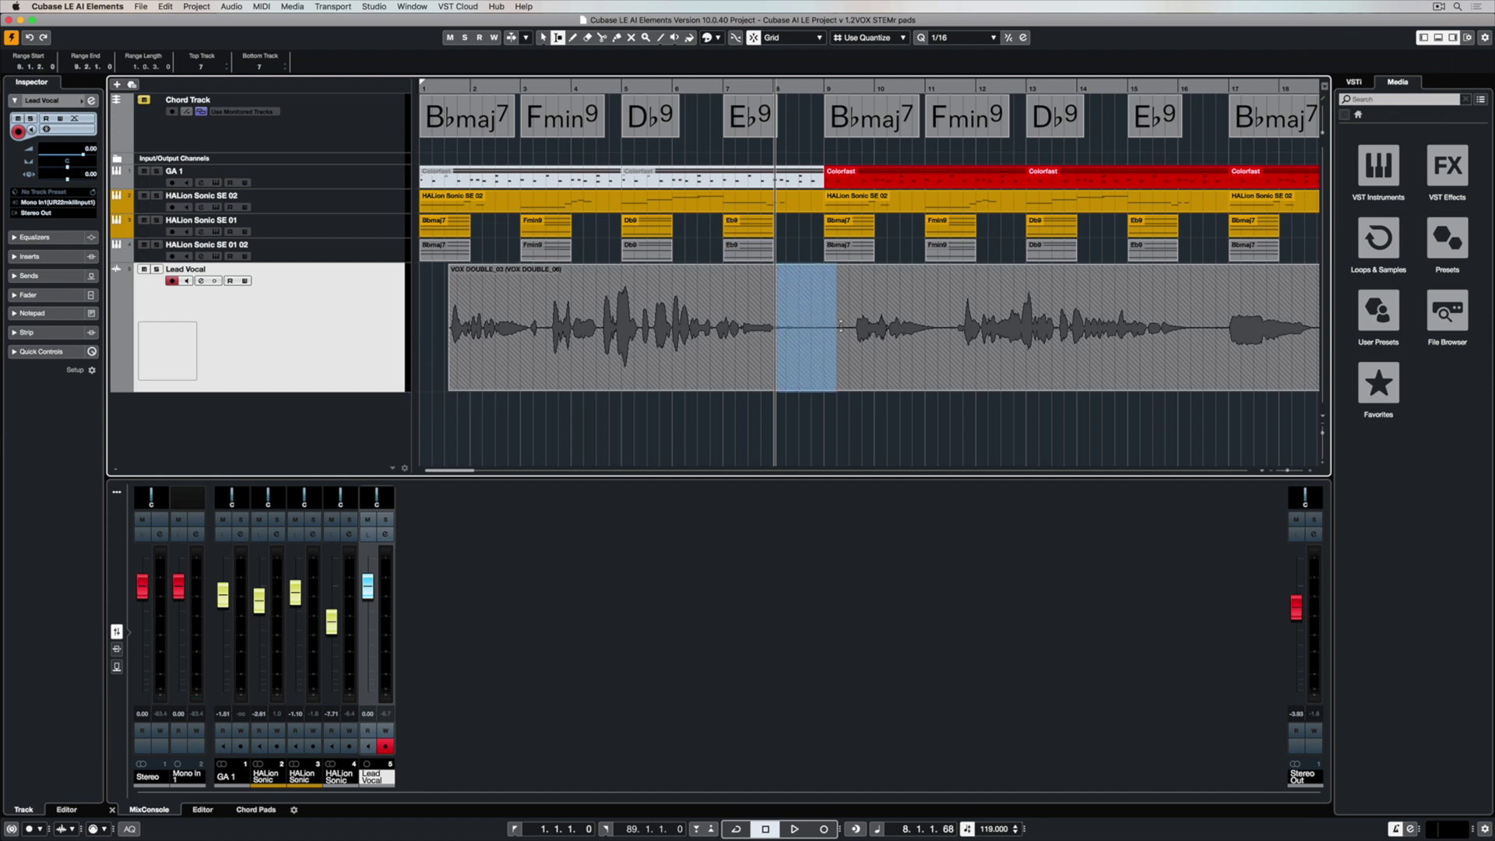
{"action": "key", "text": "Delete"}
{"action": "scroll", "coordinate": [869, 364], "scroll_direction": "right", "scroll_amount": 2}
{"action": "scroll", "coordinate": [870, 364], "scroll_direction": "right", "scroll_amount": 3}
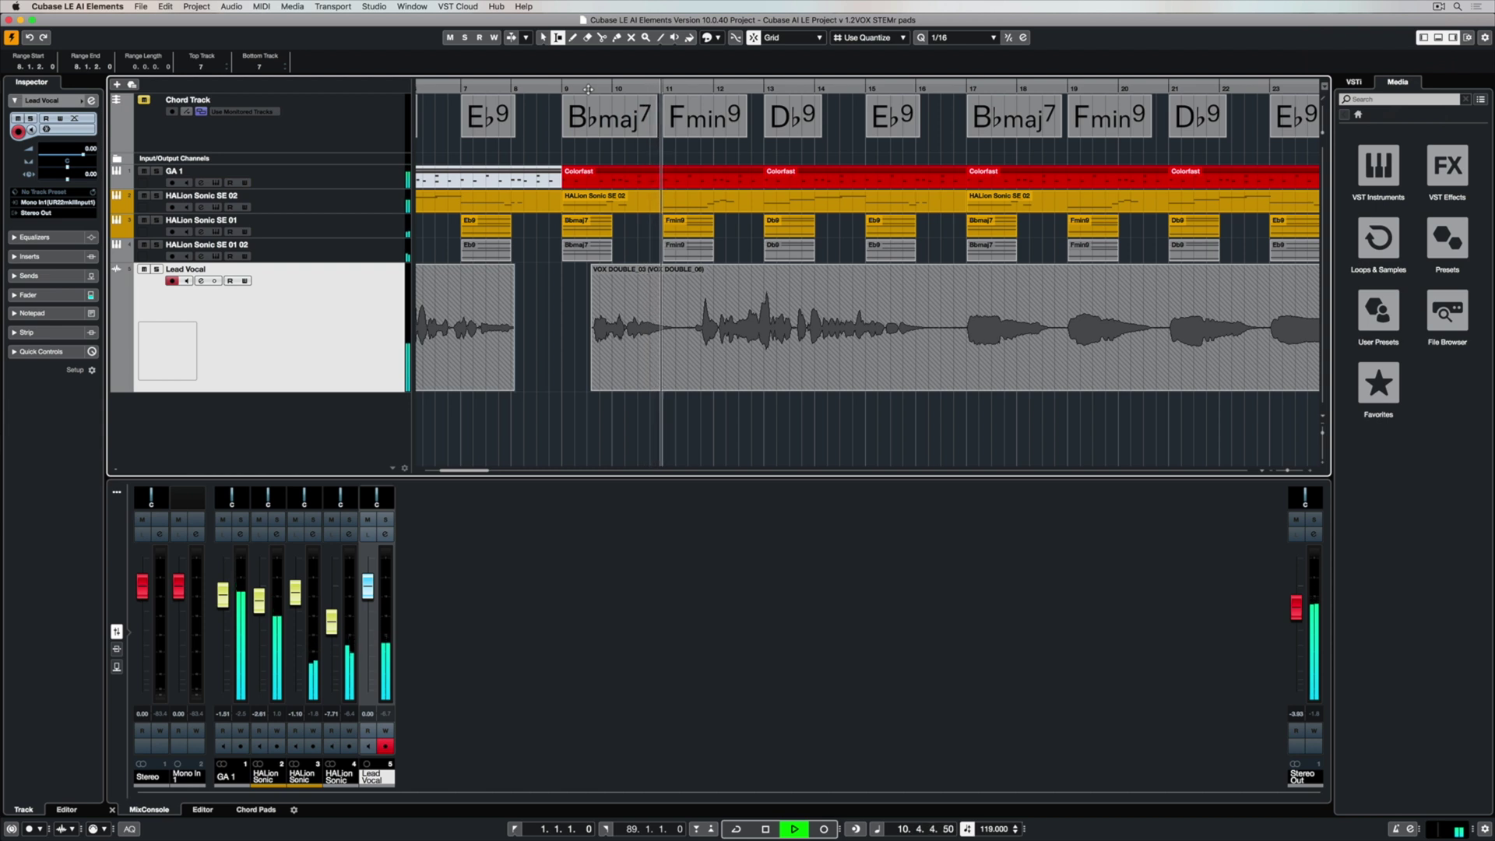
{"action": "left_click_drag", "start_coordinate": [929, 324], "coordinate": [961, 321]}
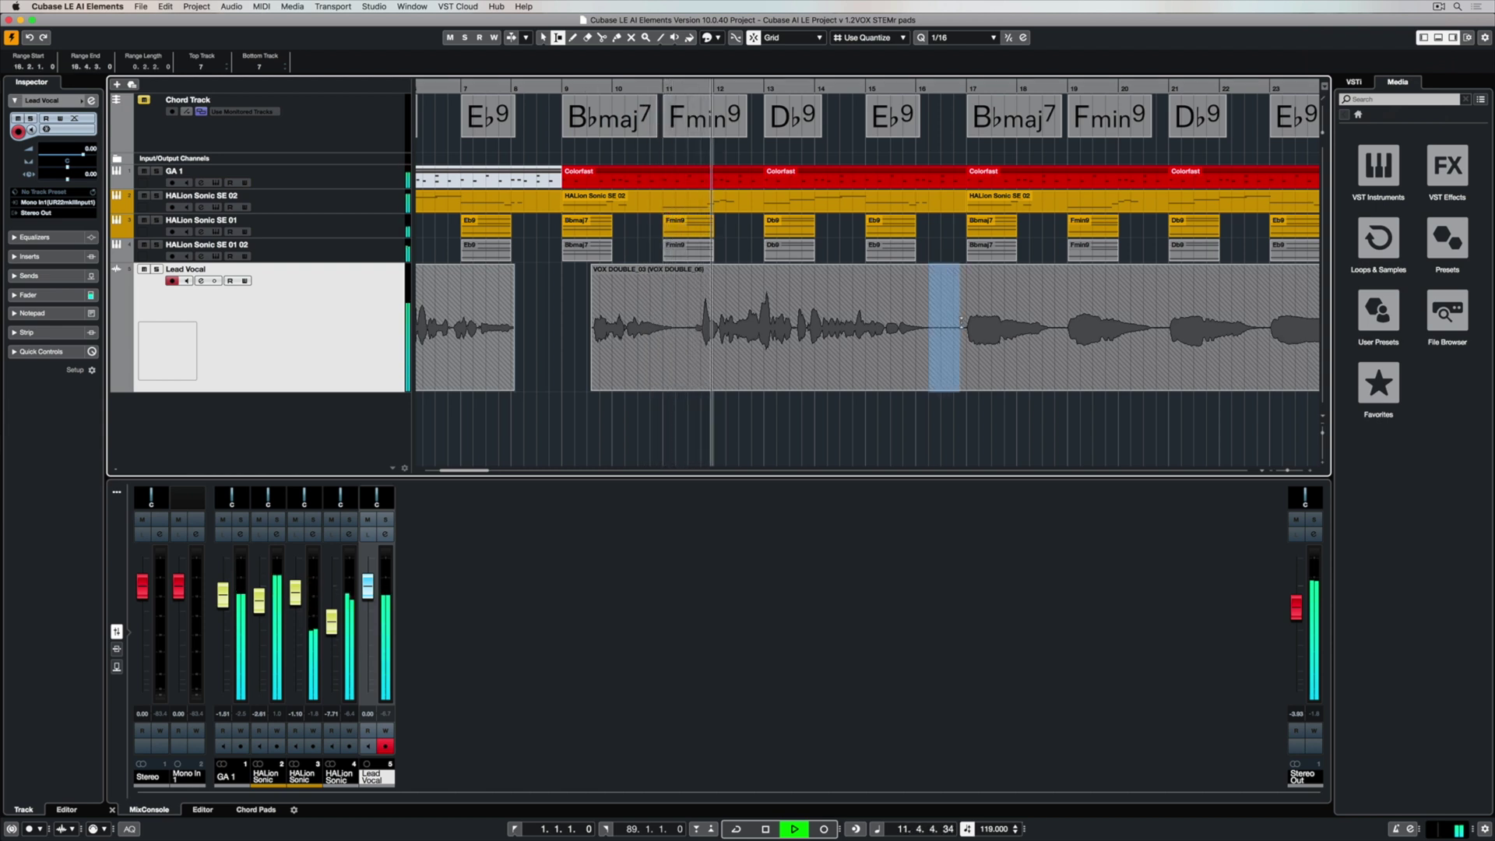
{"action": "left_click", "coordinate": [963, 322]}
{"action": "scroll", "coordinate": [910, 360], "scroll_direction": "right", "scroll_amount": 5}
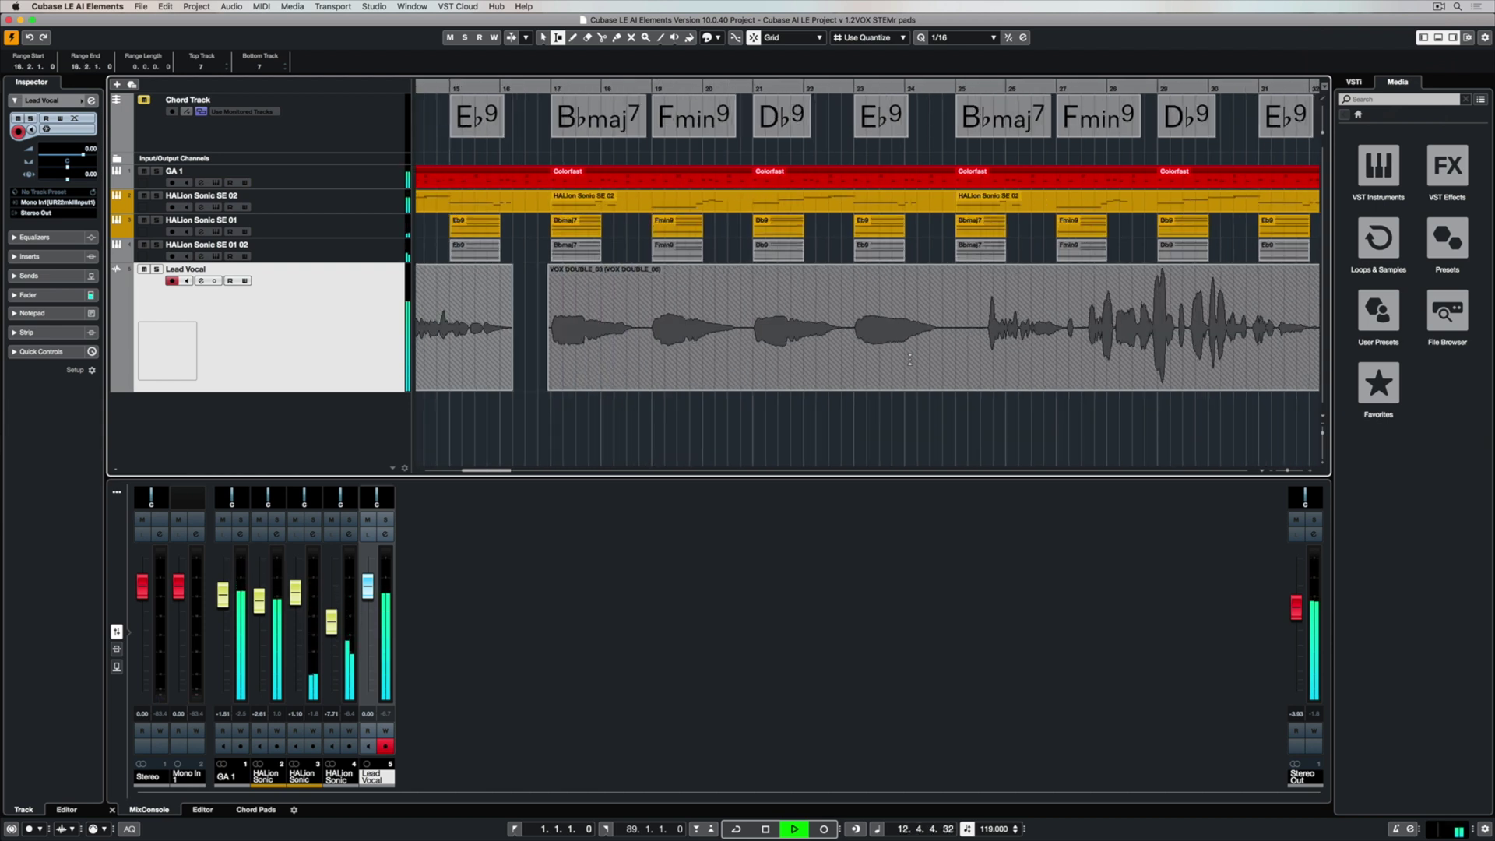
{"action": "scroll", "coordinate": [910, 360], "scroll_direction": "right", "scroll_amount": 4}
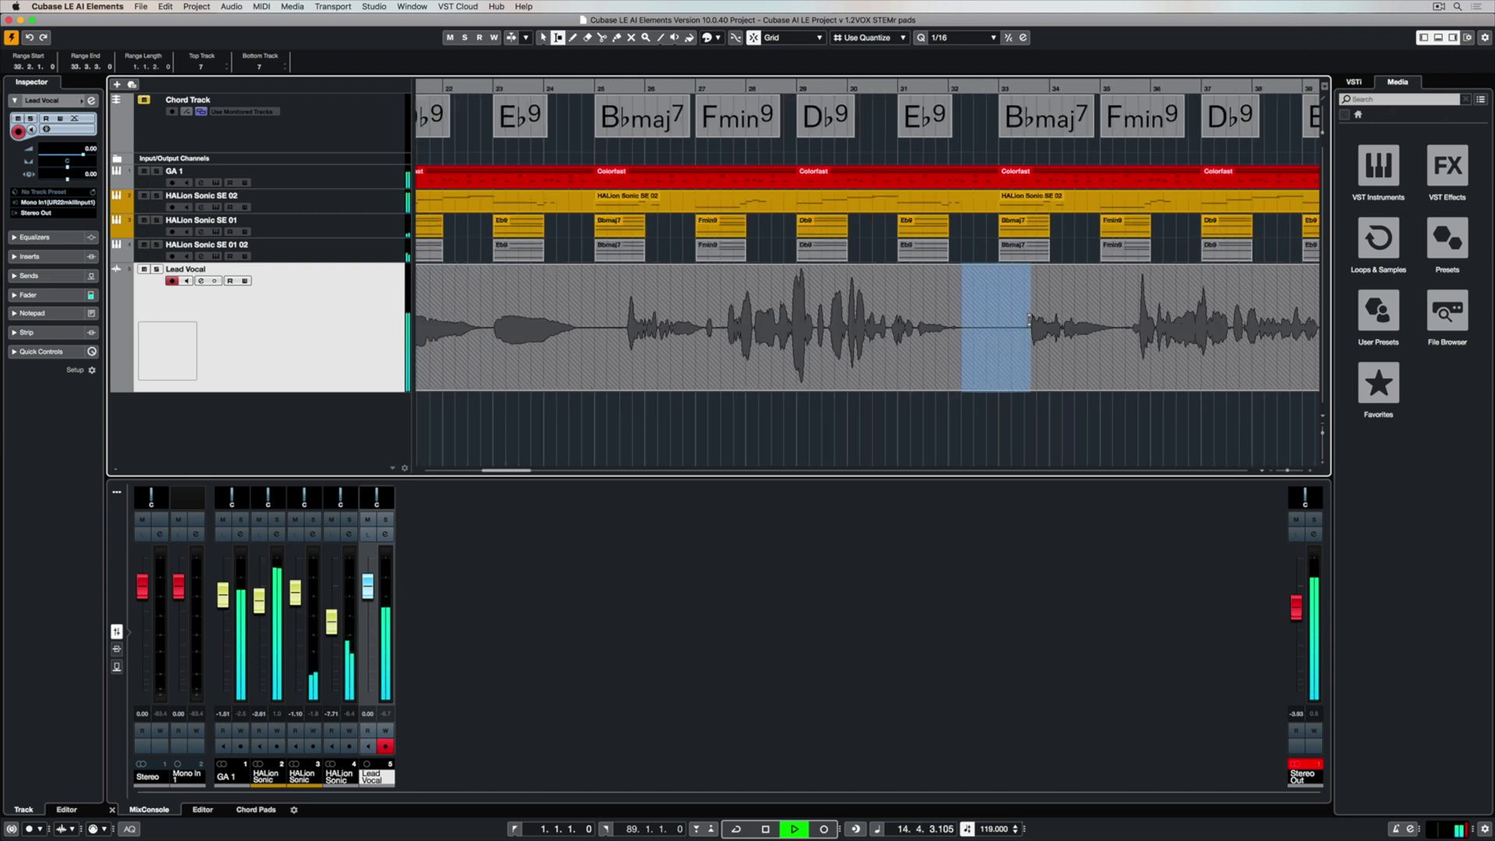
{"action": "key", "text": "Delete"}
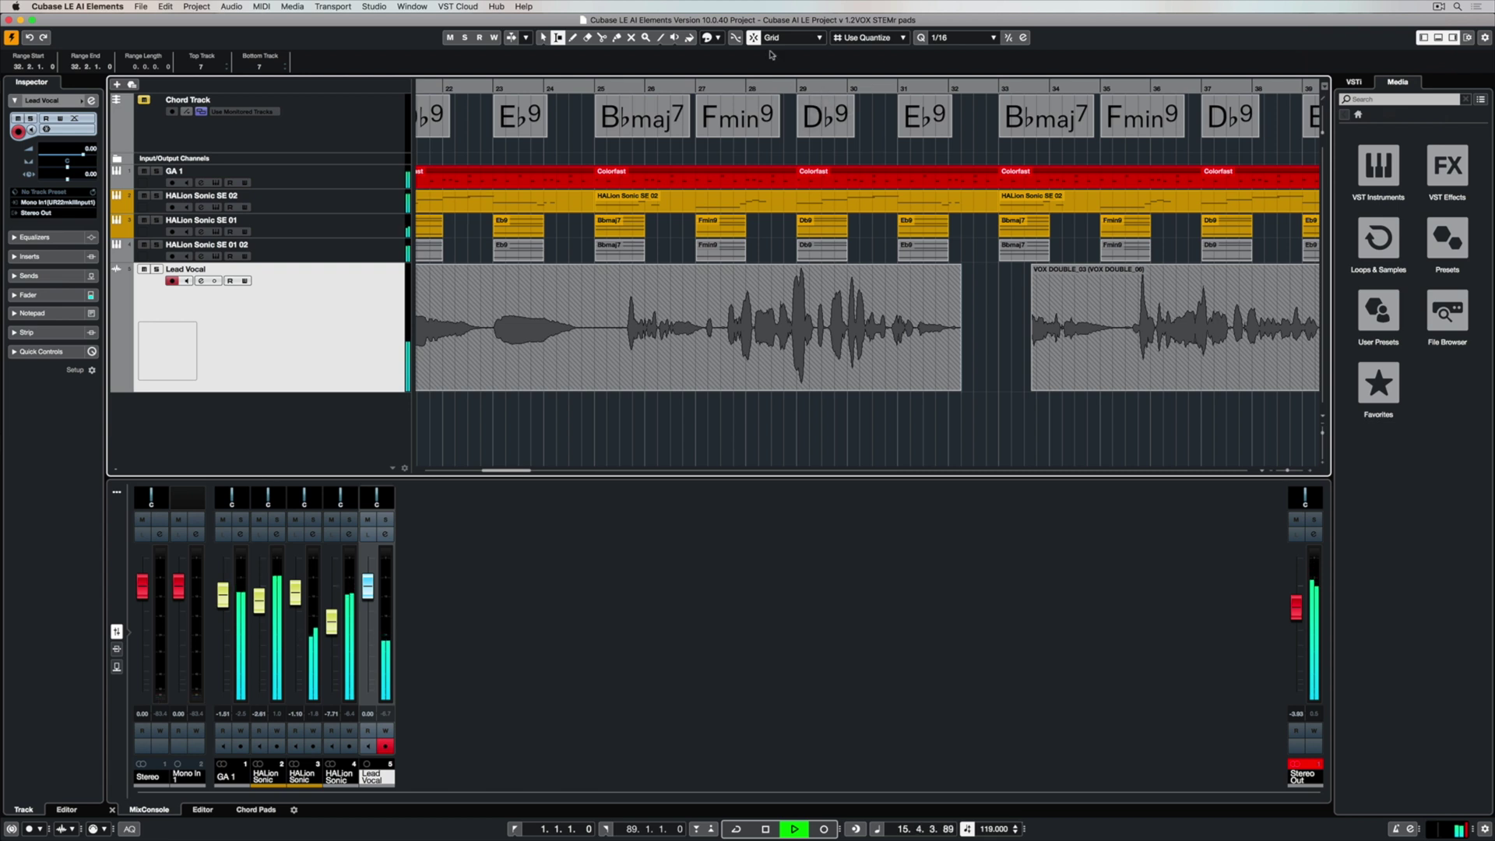
Step: Range-select and delete another pause in the Lead Vocal take, then zoom out
{"action": "scroll", "coordinate": [892, 351], "scroll_direction": "right", "scroll_amount": 14}
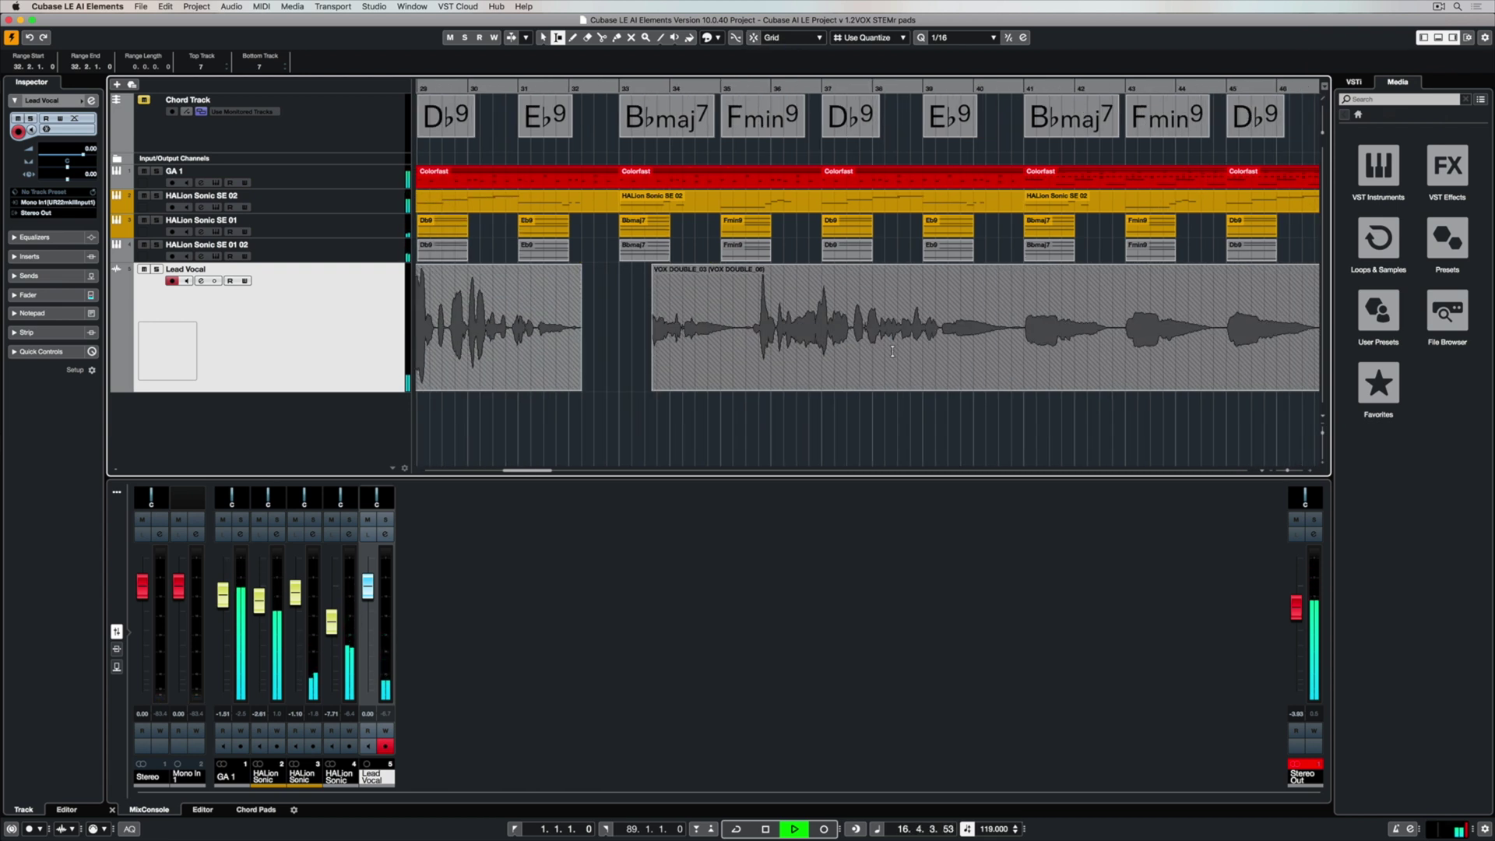
{"action": "left_click_drag", "start_coordinate": [987, 329], "coordinate": [1234, 335]}
{"action": "key", "text": "Delete"}
{"action": "scroll", "coordinate": [1138, 341], "scroll_direction": "left", "scroll_amount": 20}
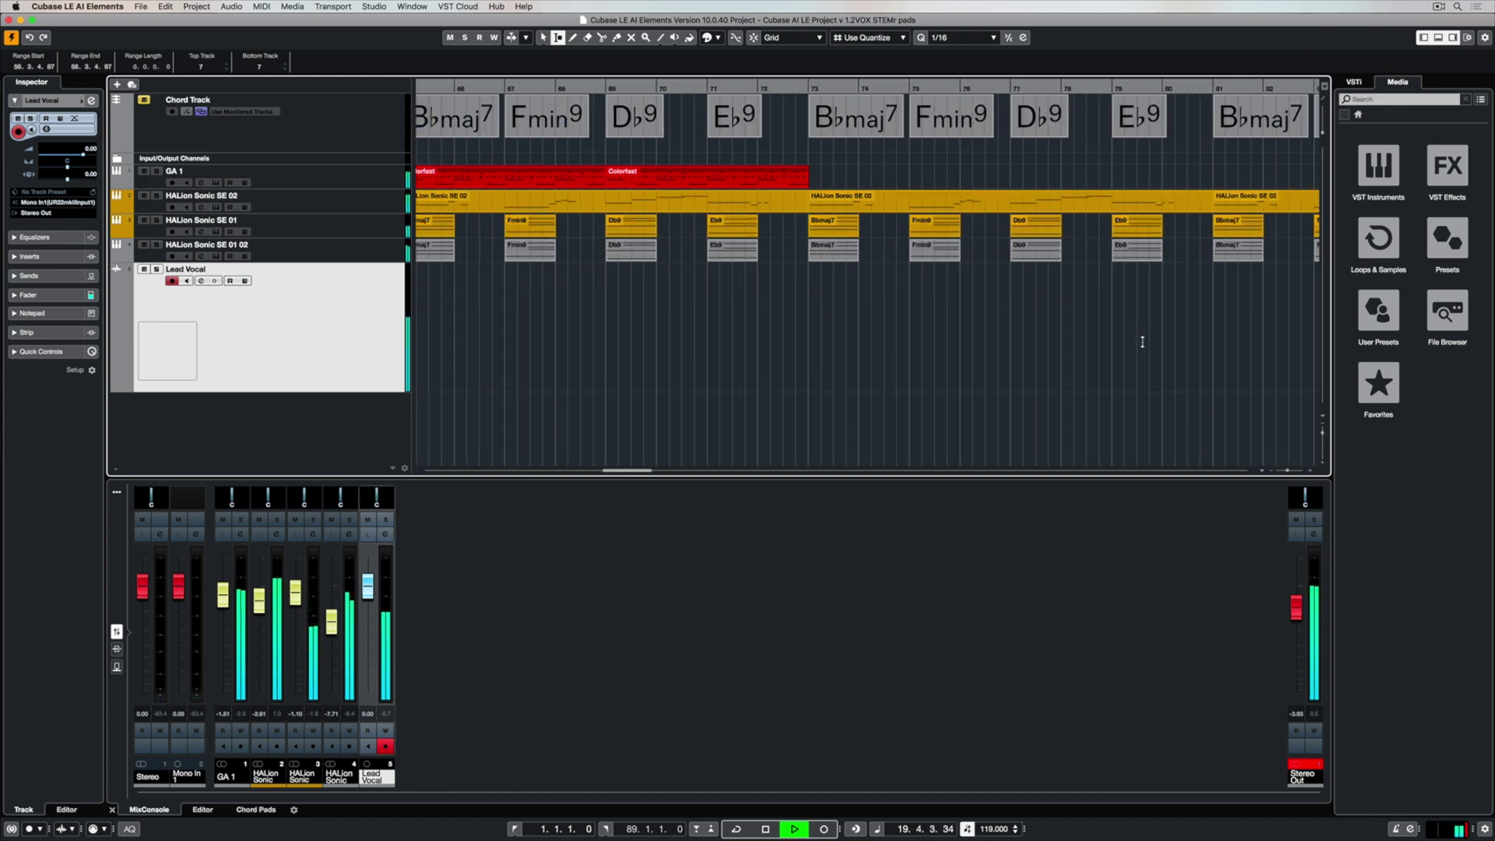
{"action": "key", "text": "g"}
{"action": "key", "text": "g"}
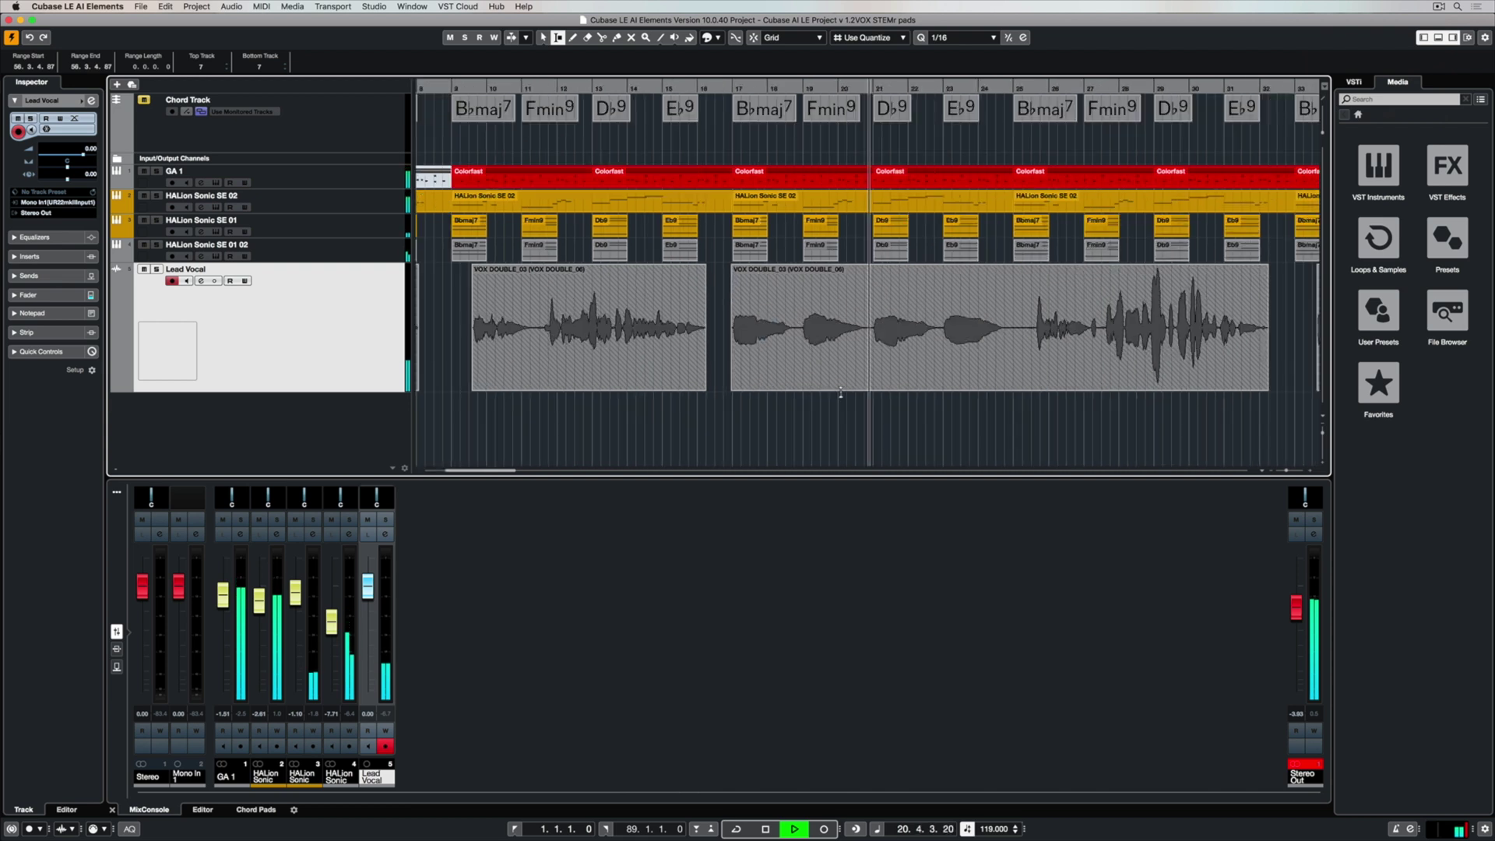
Step: Return to the Object Selection tool, play back, and bring VOX DOUBLE_02 to the front
{"action": "left_click", "coordinate": [842, 394]}
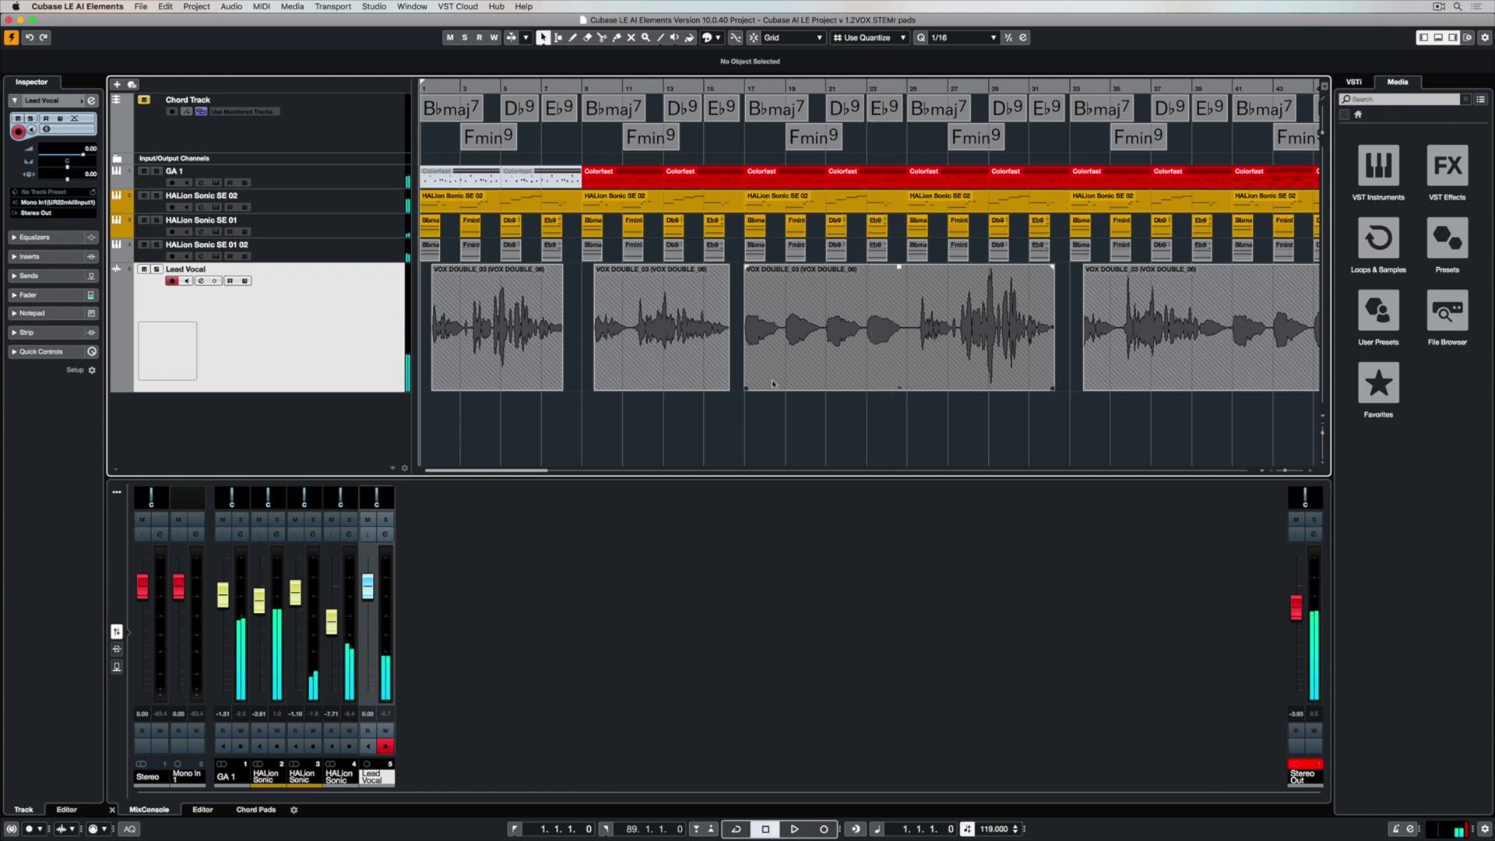
{"action": "key", "text": "space"}
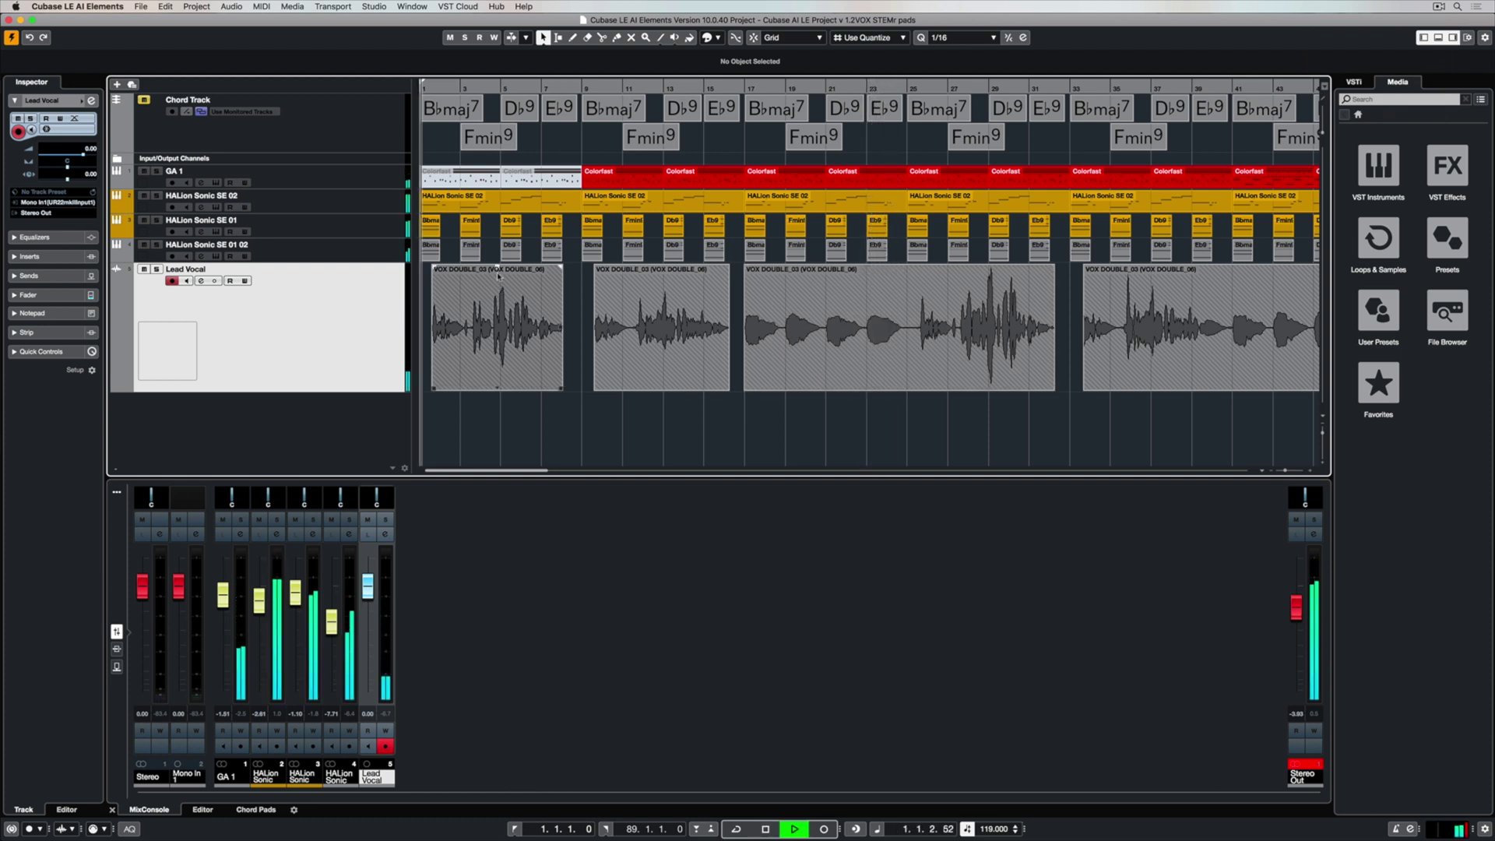
{"action": "left_click", "coordinate": [498, 390]}
{"action": "left_click", "coordinate": [515, 397]}
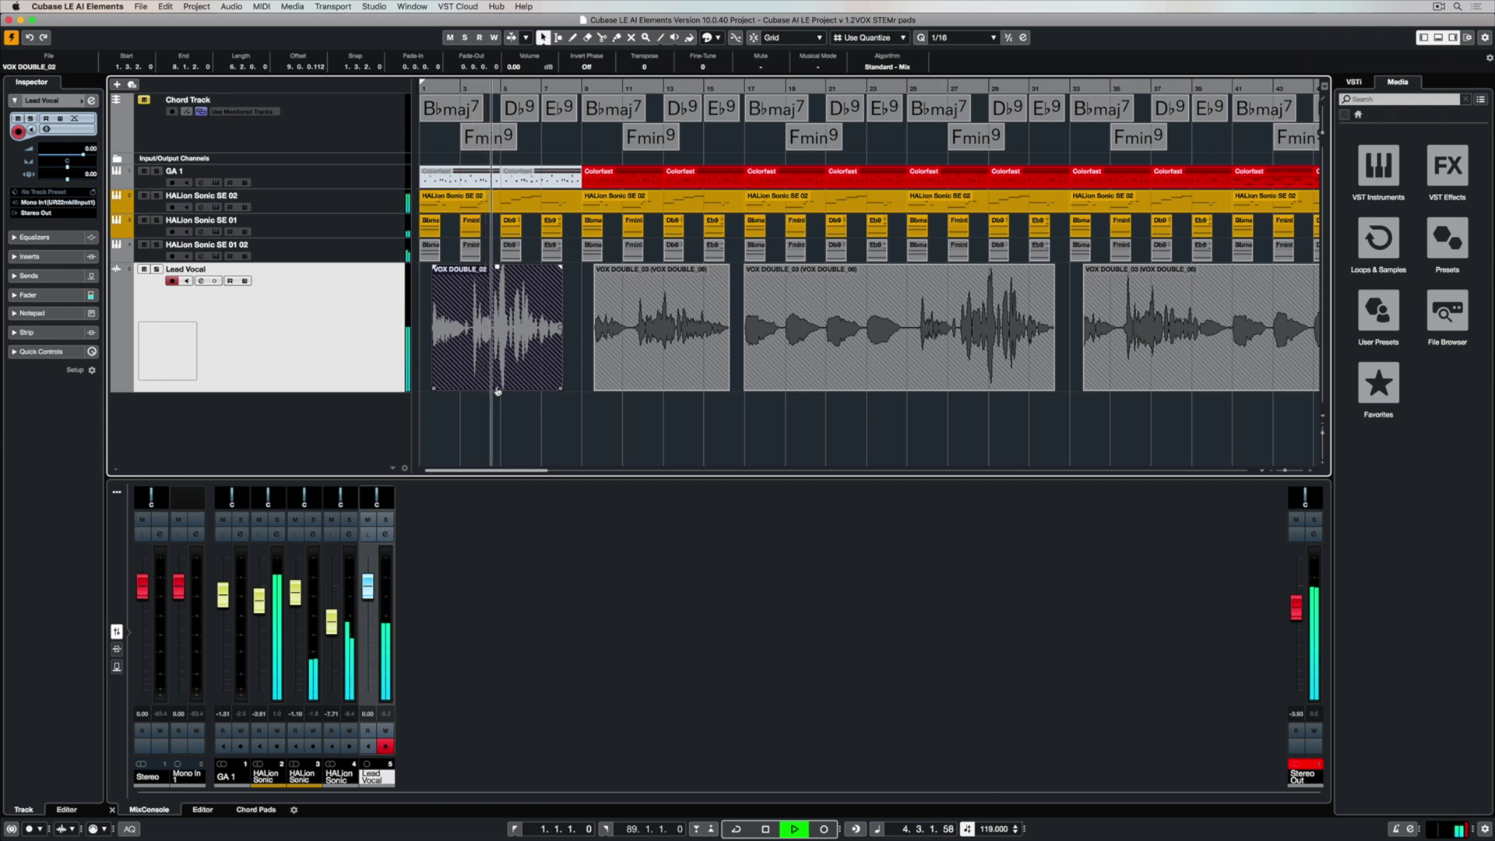
Step: Compare VOX DOUBLE_03 and VOX DOUBLE_02 on the opening event, settling on VOX DOUBLE_02
{"action": "left_click", "coordinate": [497, 389]}
{"action": "left_click", "coordinate": [513, 407]}
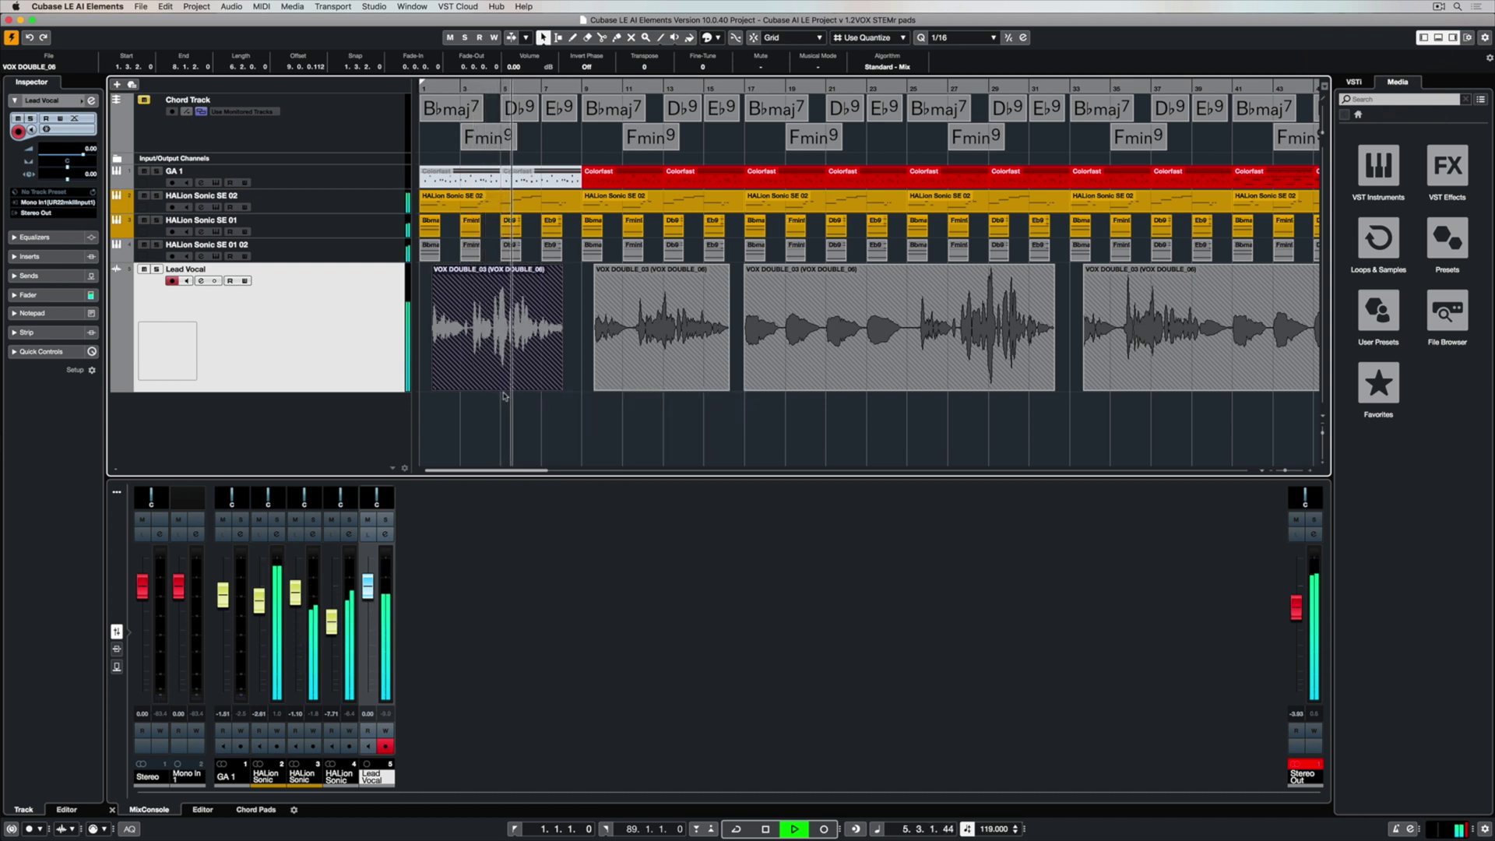
{"action": "left_click", "coordinate": [498, 389]}
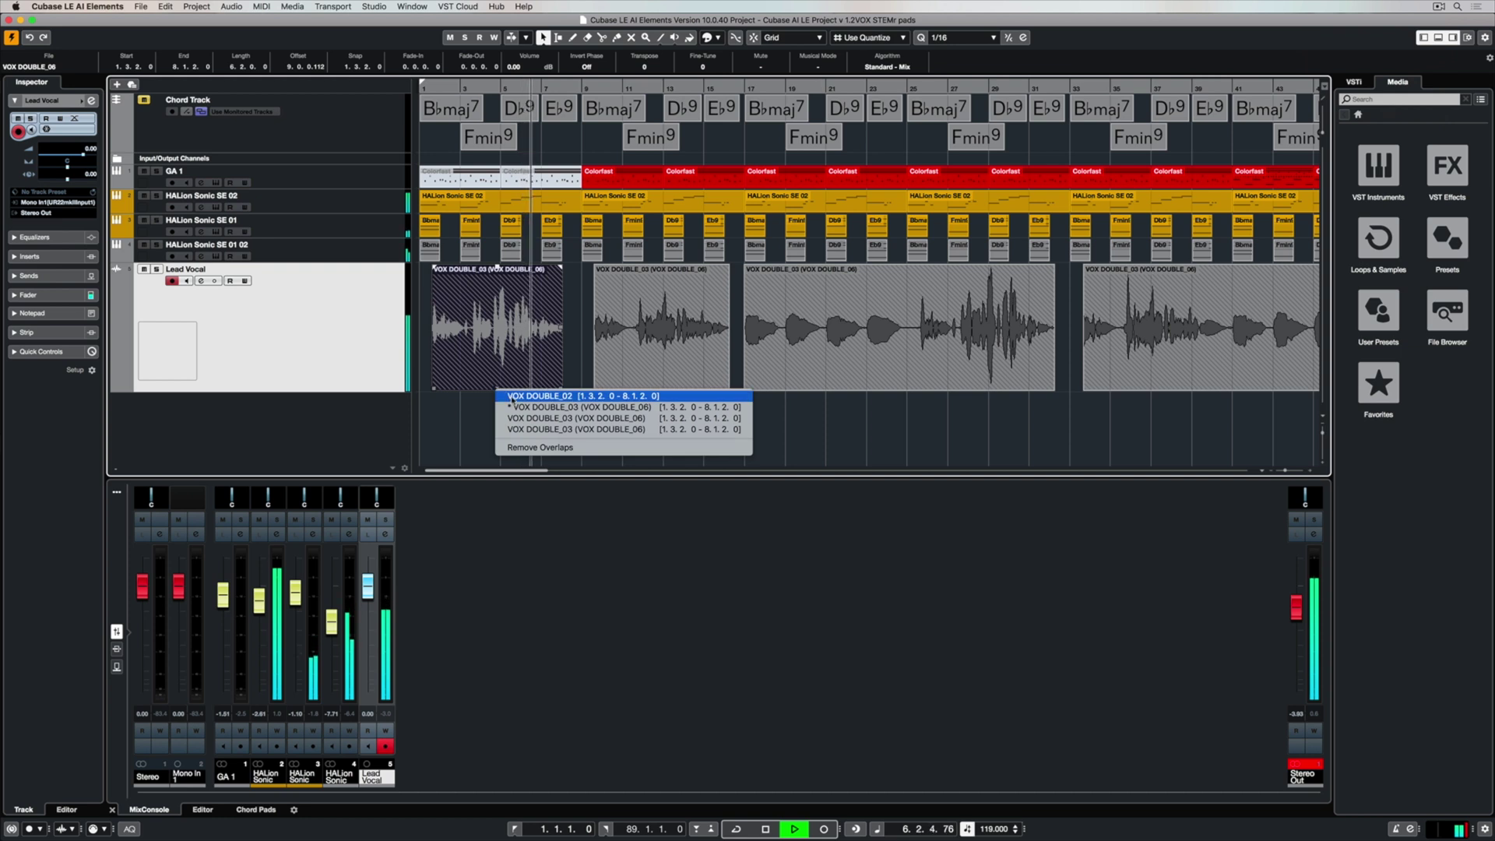
{"action": "left_click", "coordinate": [513, 396]}
Step: Split the vocal at 3.3.1.68 and 5.2.2.99, then choose VOX DOUBLE_02 for the middle piece
{"action": "key", "text": "h"}
{"action": "key", "text": "h"}
{"action": "key", "text": "h"}
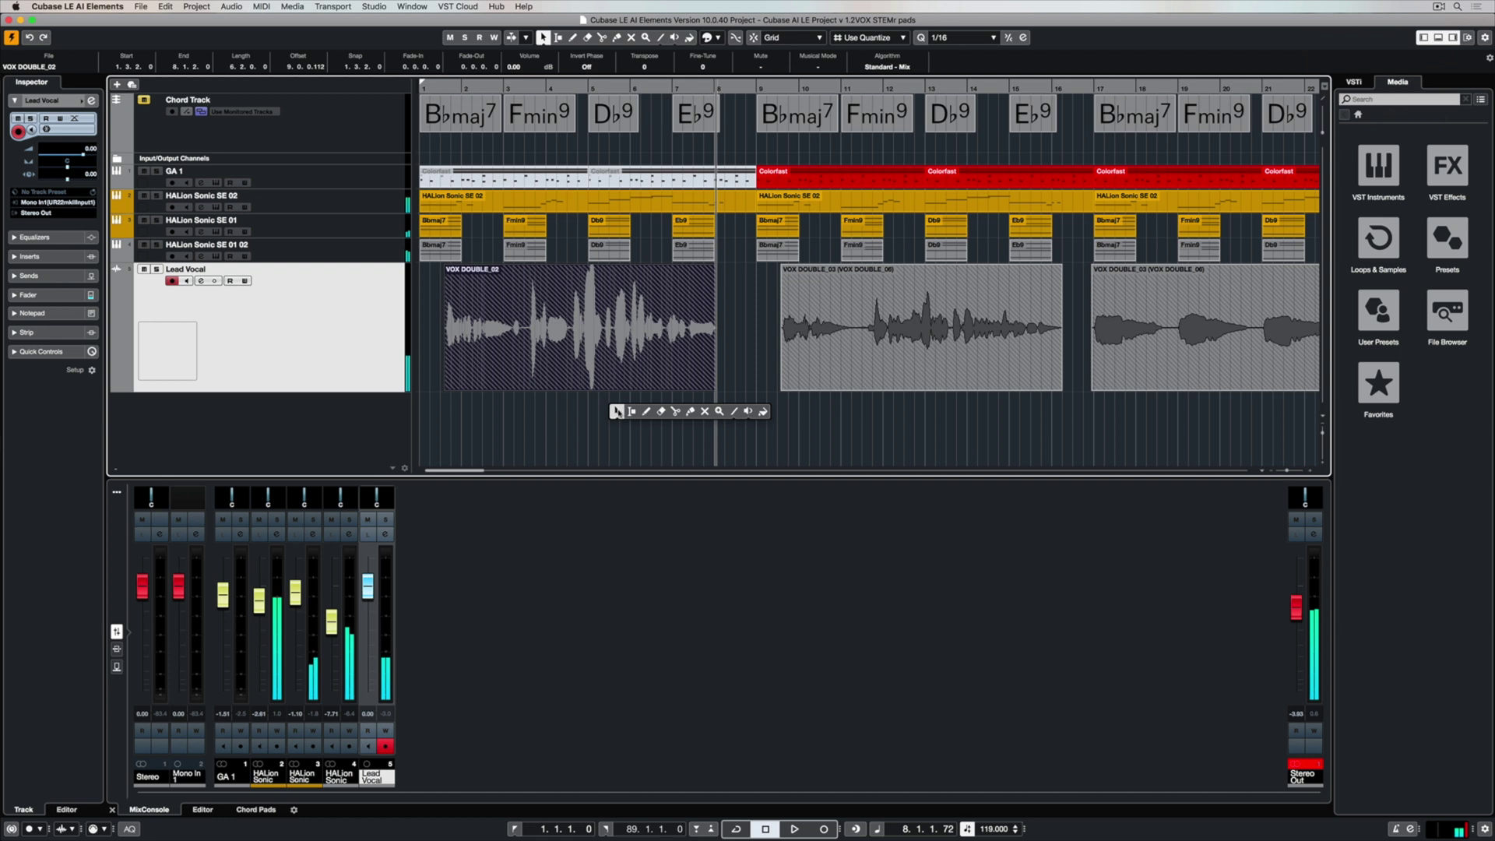
{"action": "left_click", "coordinate": [675, 411]}
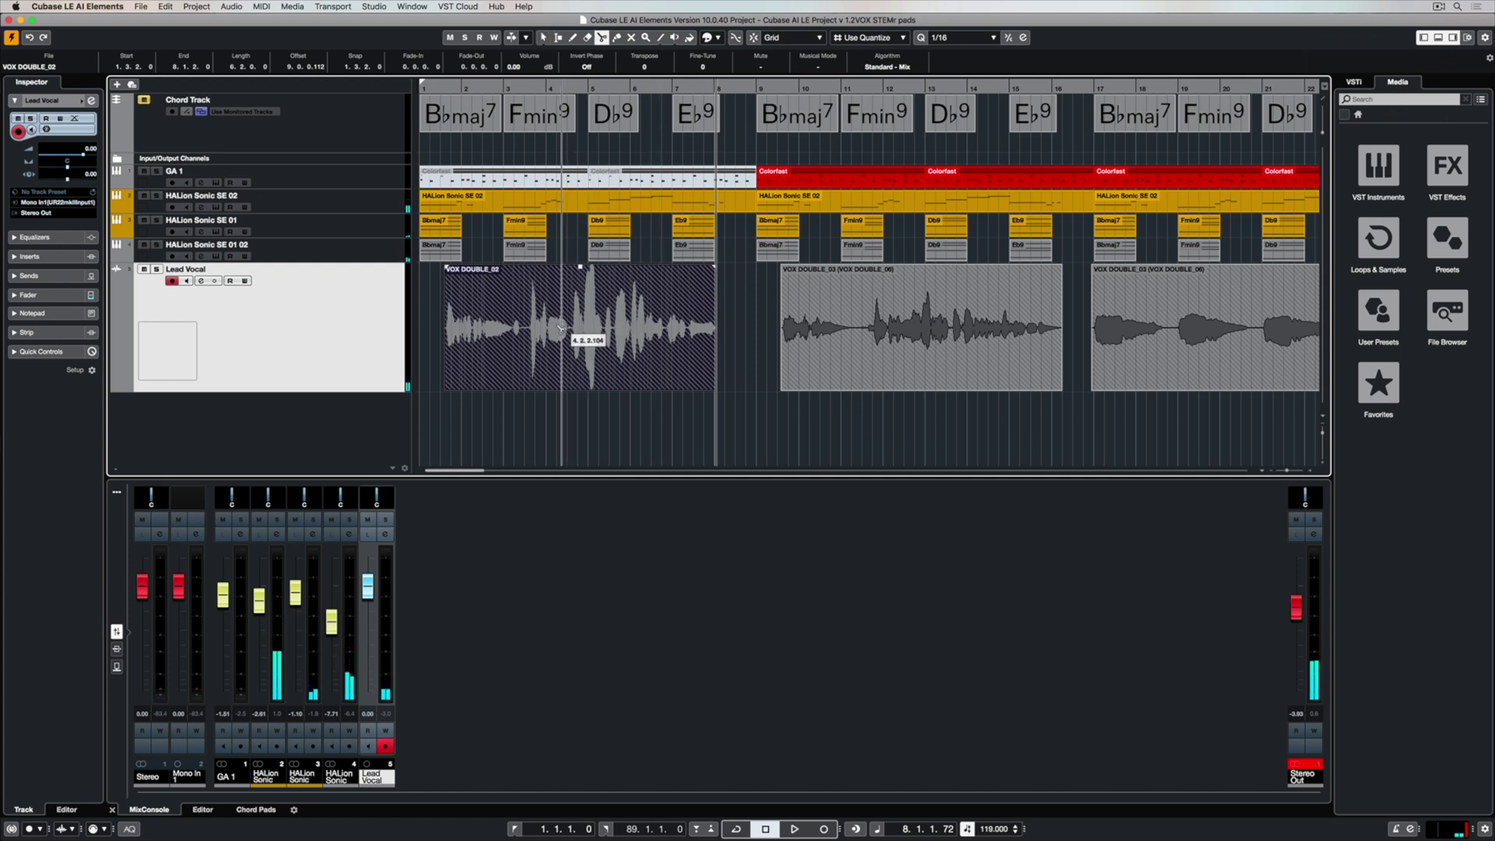
{"action": "left_click", "coordinate": [529, 330]}
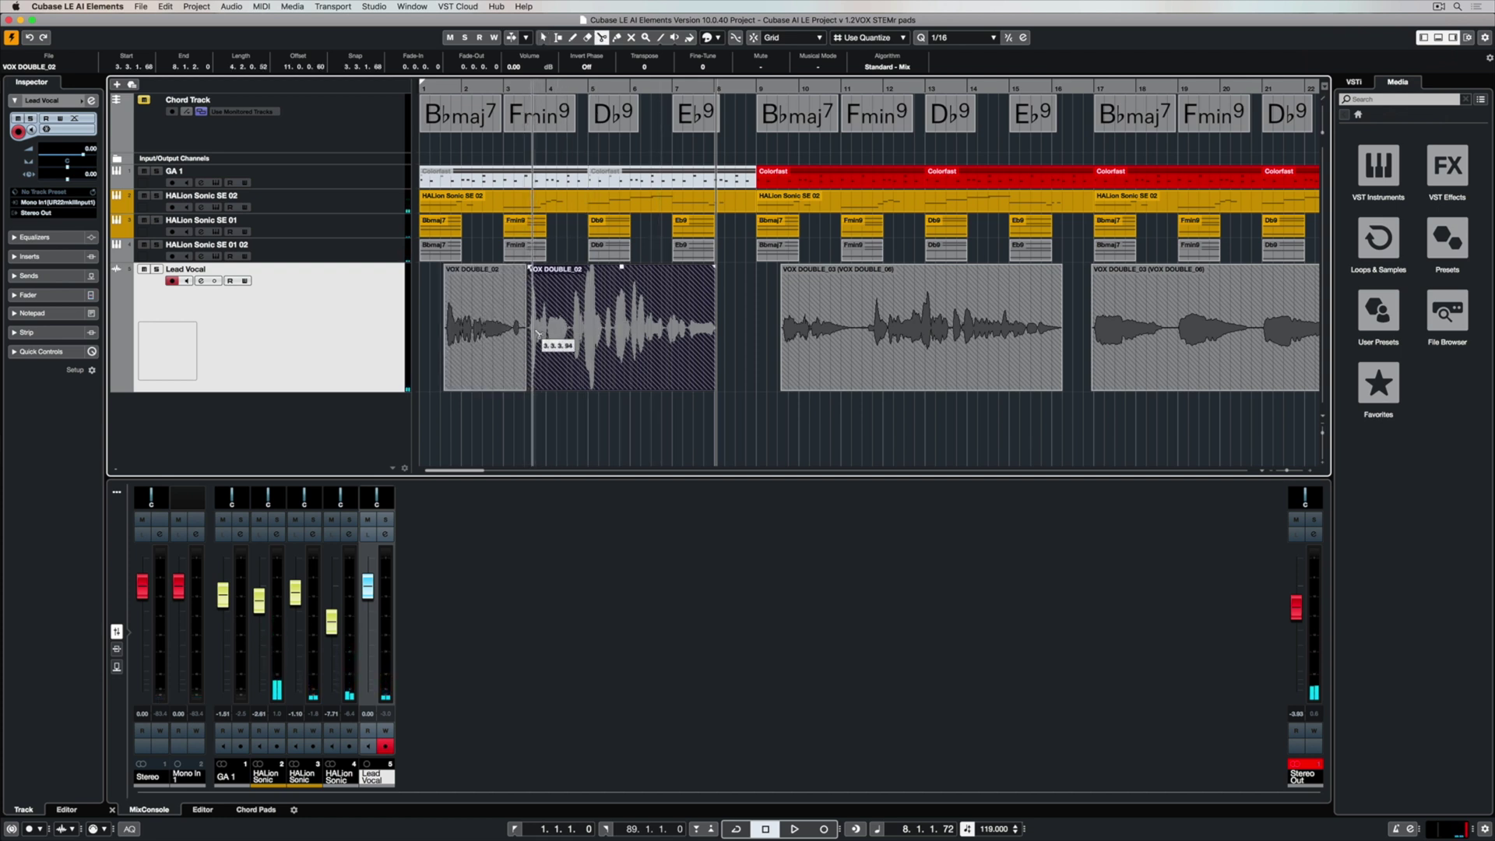
{"action": "left_click", "coordinate": [606, 329]}
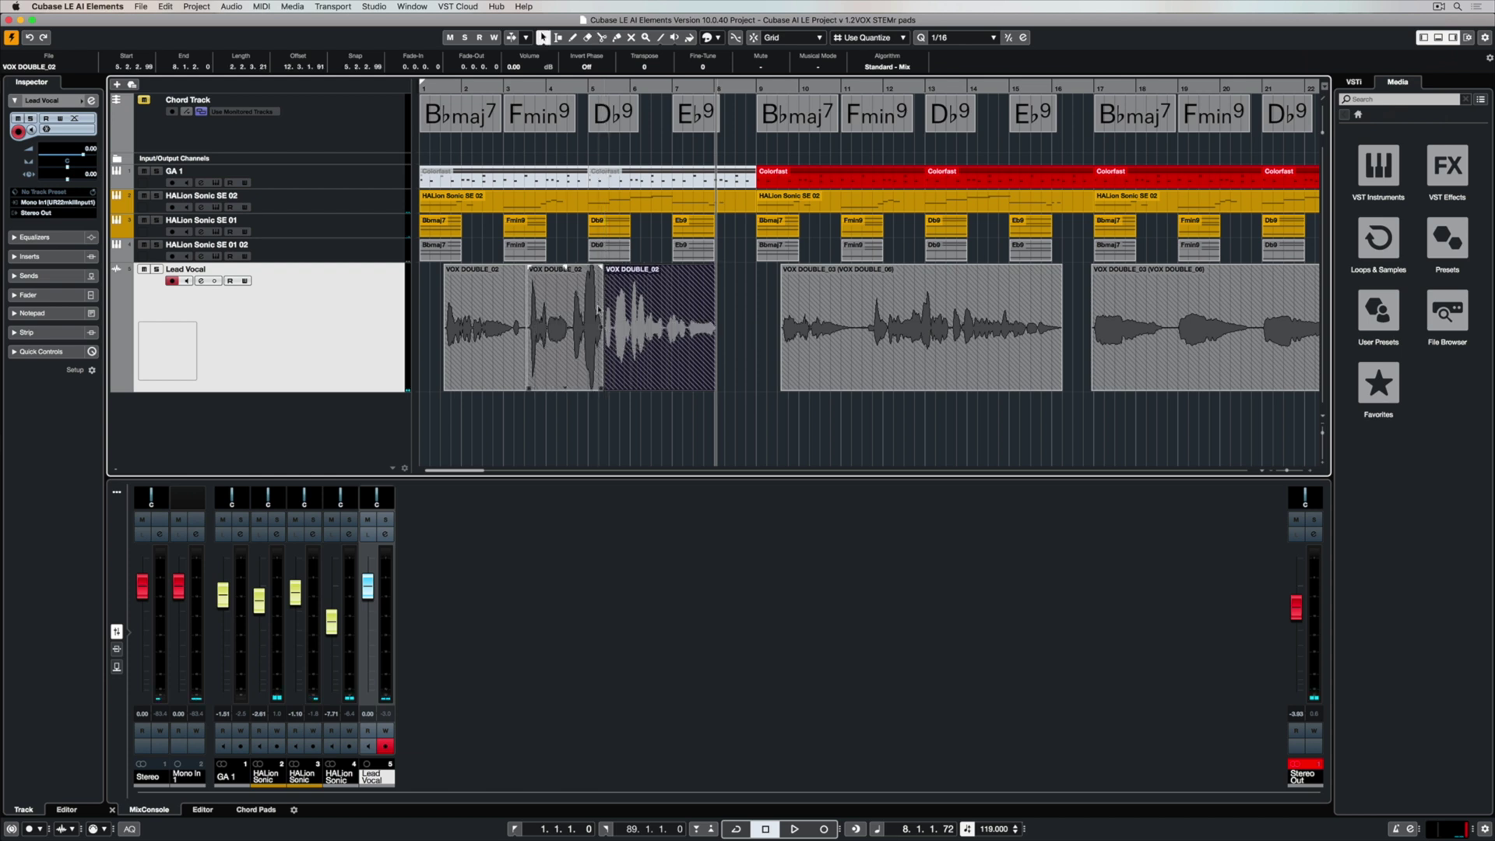
{"action": "left_click", "coordinate": [567, 390]}
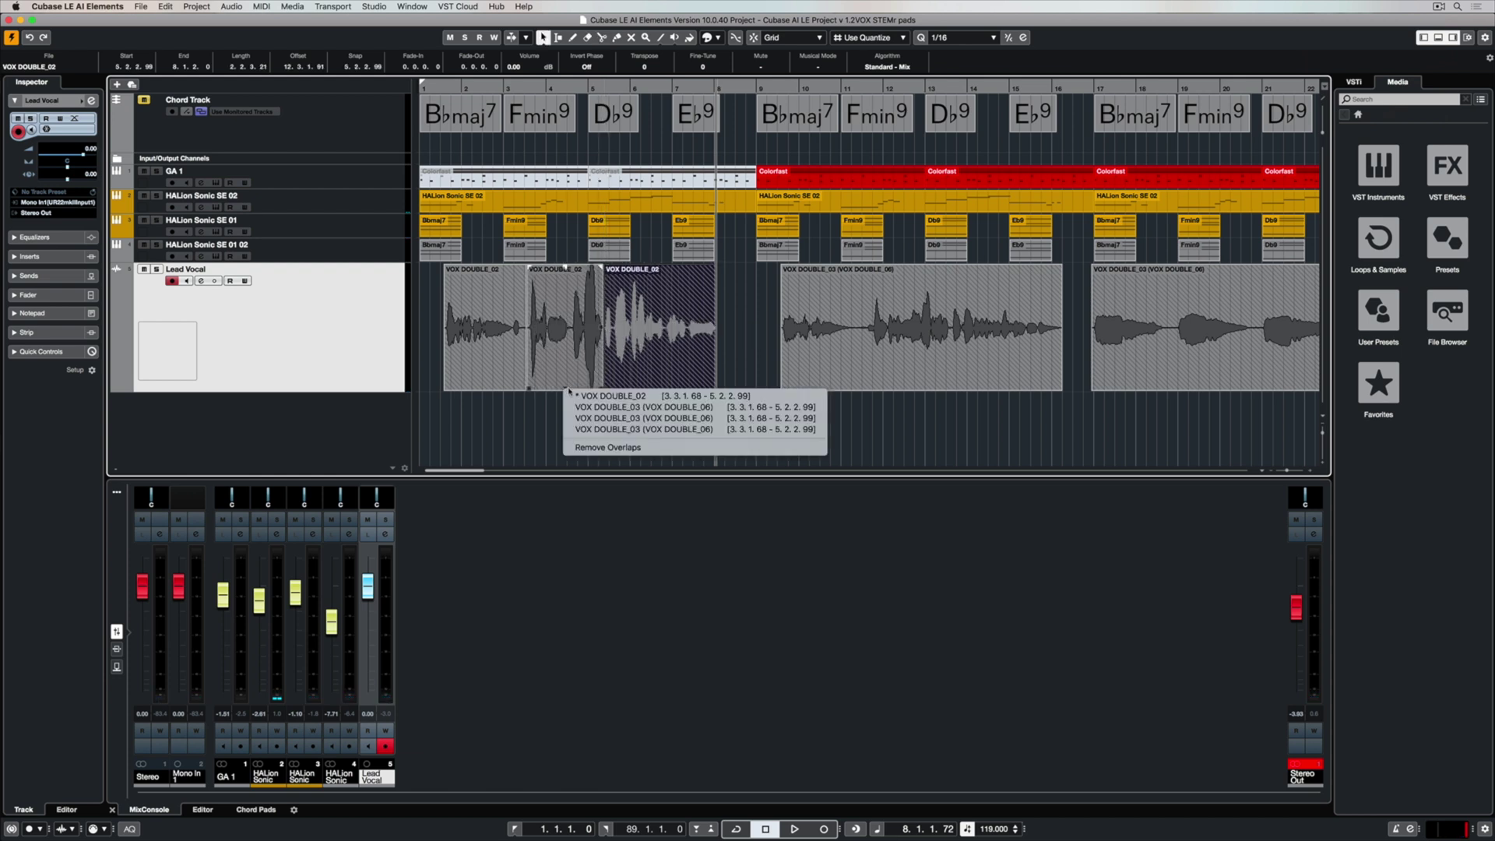
{"action": "left_click", "coordinate": [584, 407]}
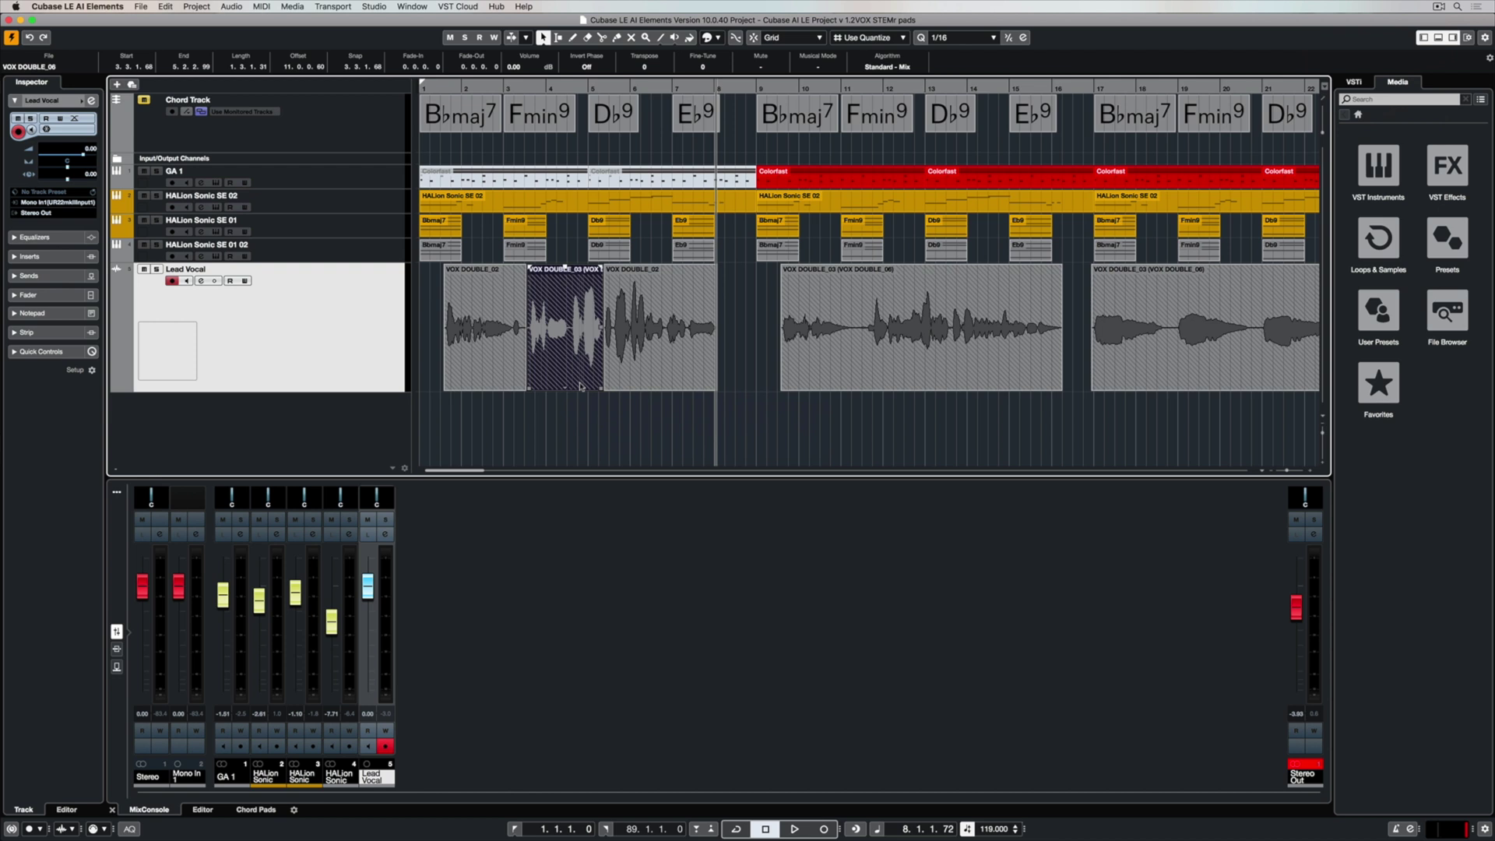
{"action": "left_click", "coordinate": [567, 390]}
{"action": "left_click", "coordinate": [590, 433]}
{"action": "left_click", "coordinate": [567, 390]}
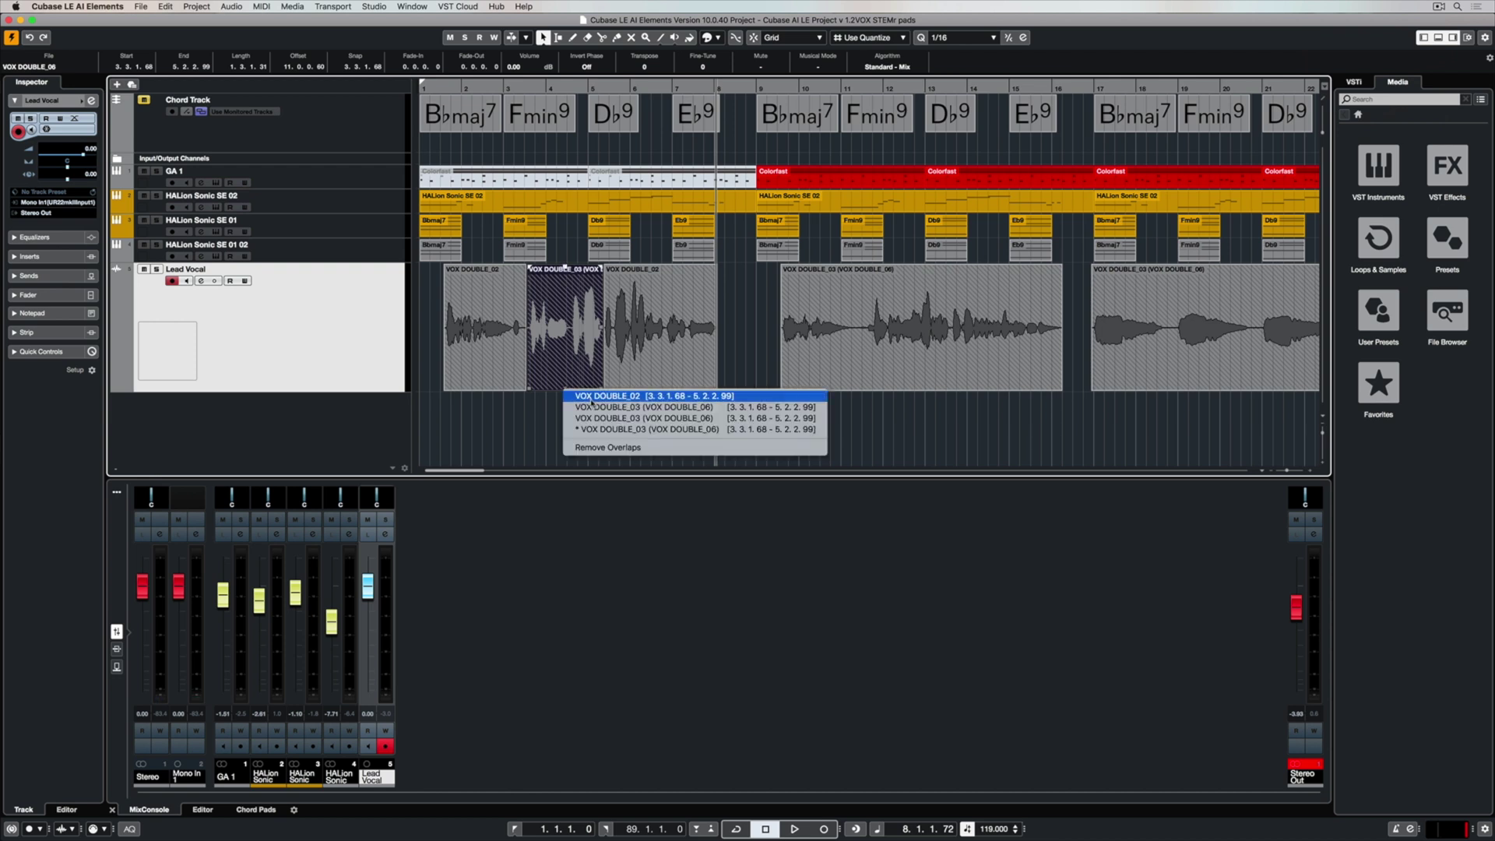
{"action": "left_click", "coordinate": [592, 396]}
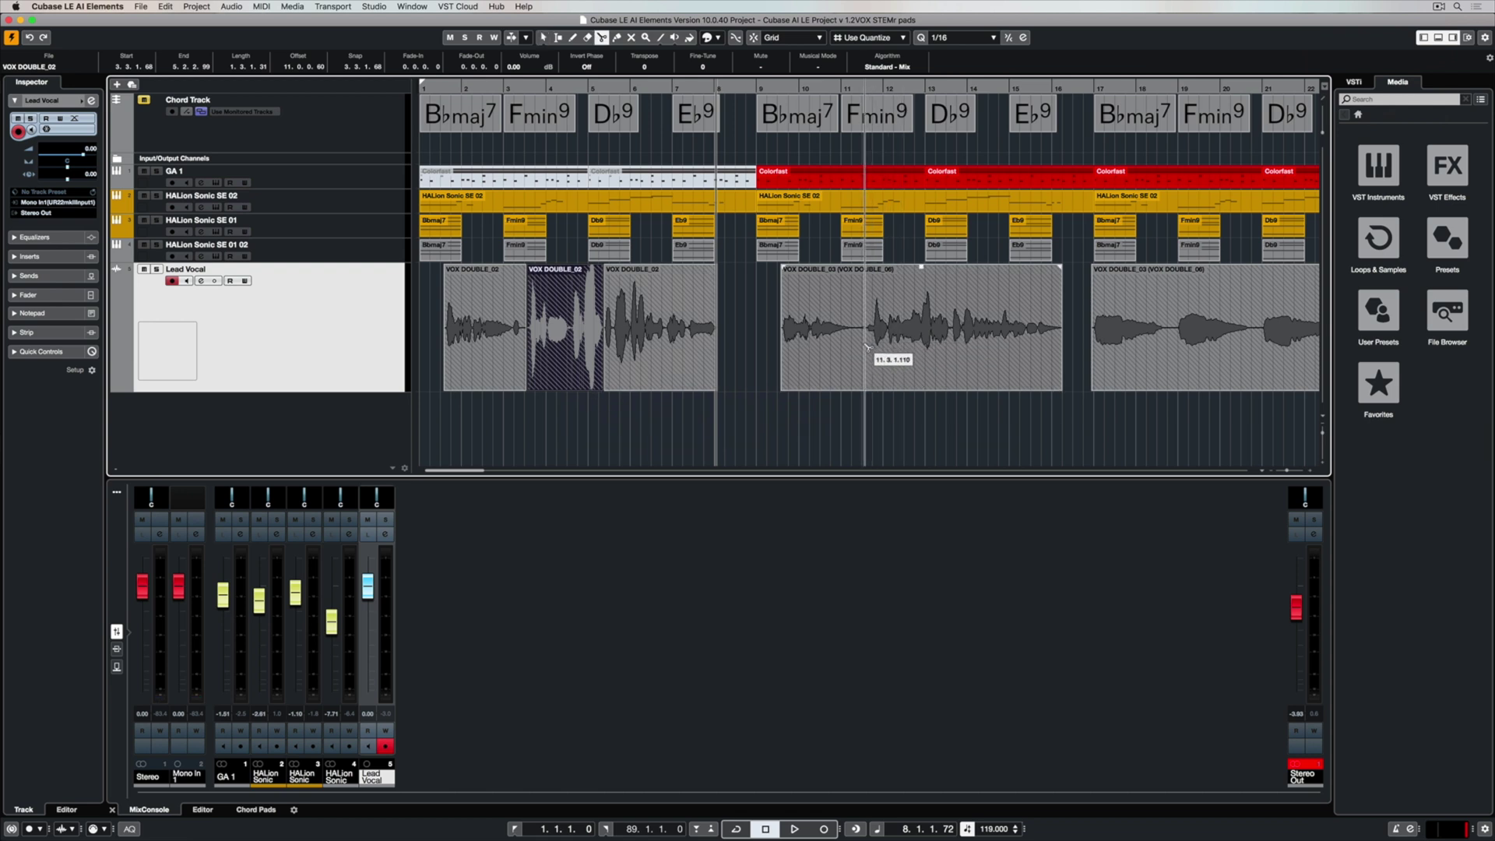
Step: Put VOX DOUBLE_02 on top of the later sections too, auditioning during playback
{"action": "key", "text": "1"}
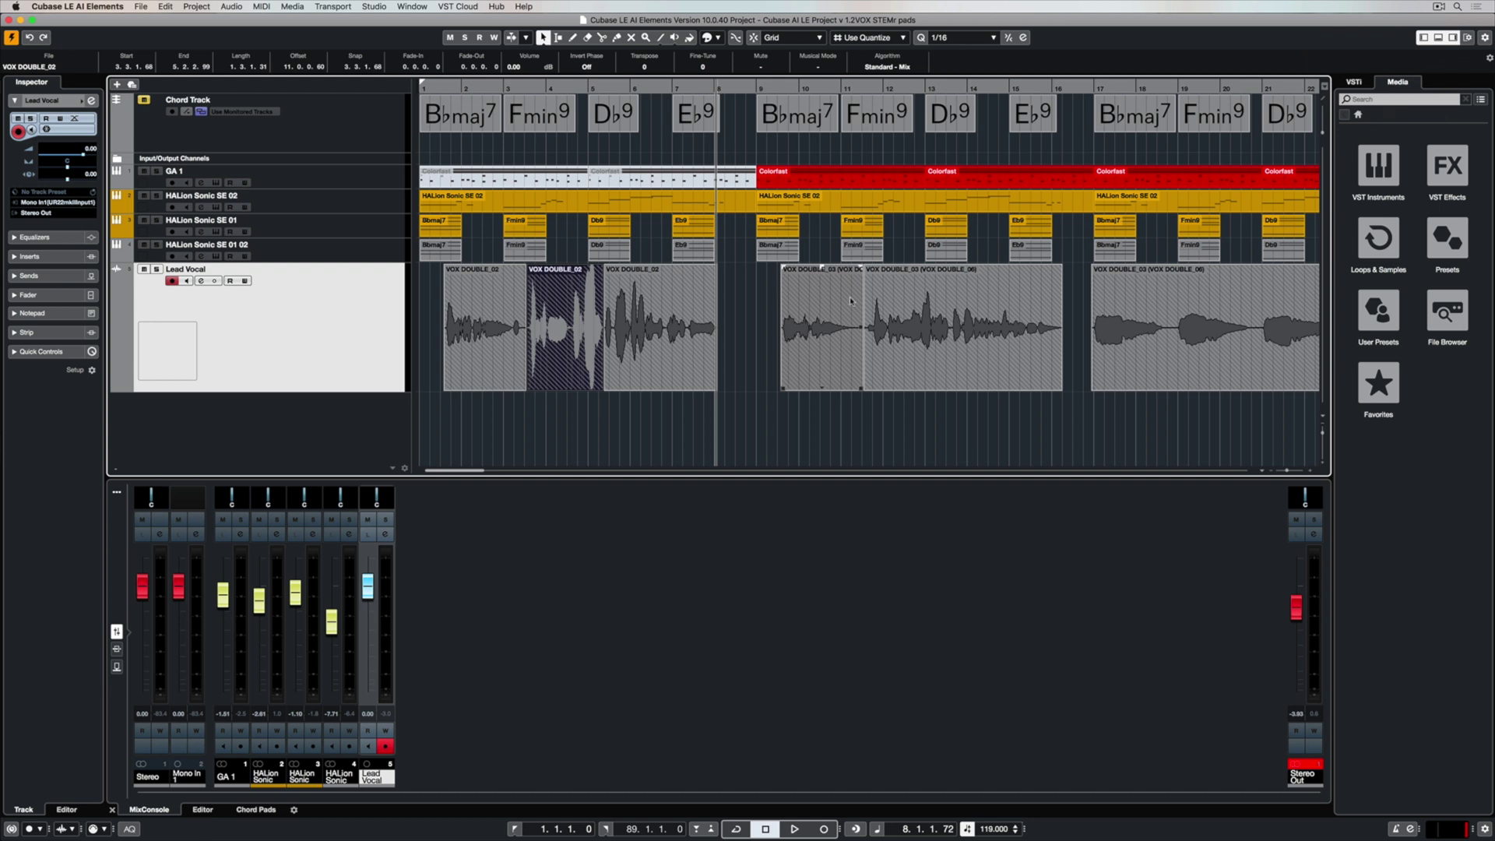
{"action": "left_click", "coordinate": [822, 393]}
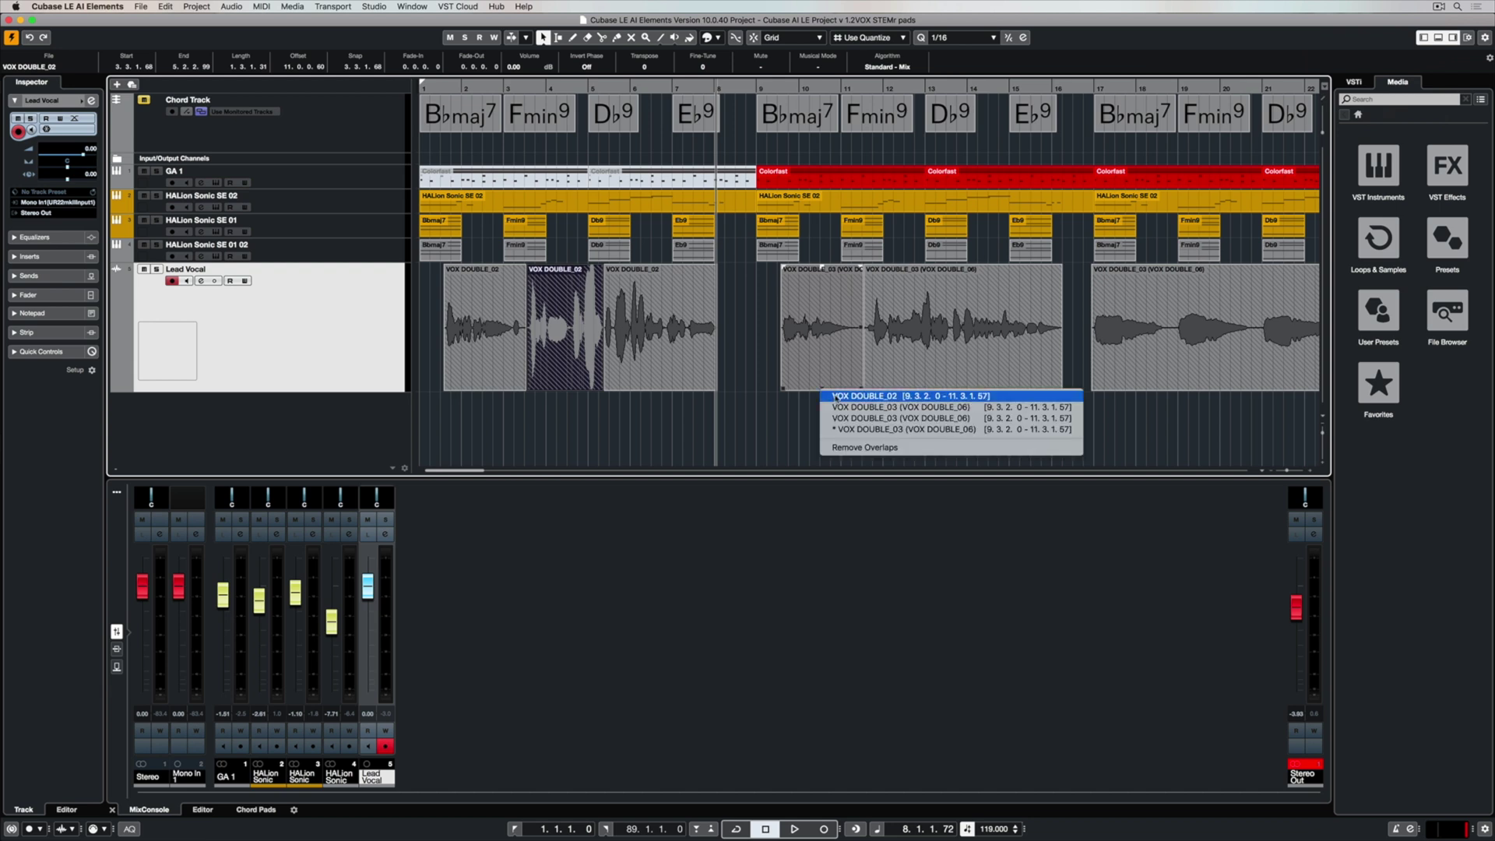
{"action": "left_click", "coordinate": [835, 395]}
{"action": "key", "text": "space"}
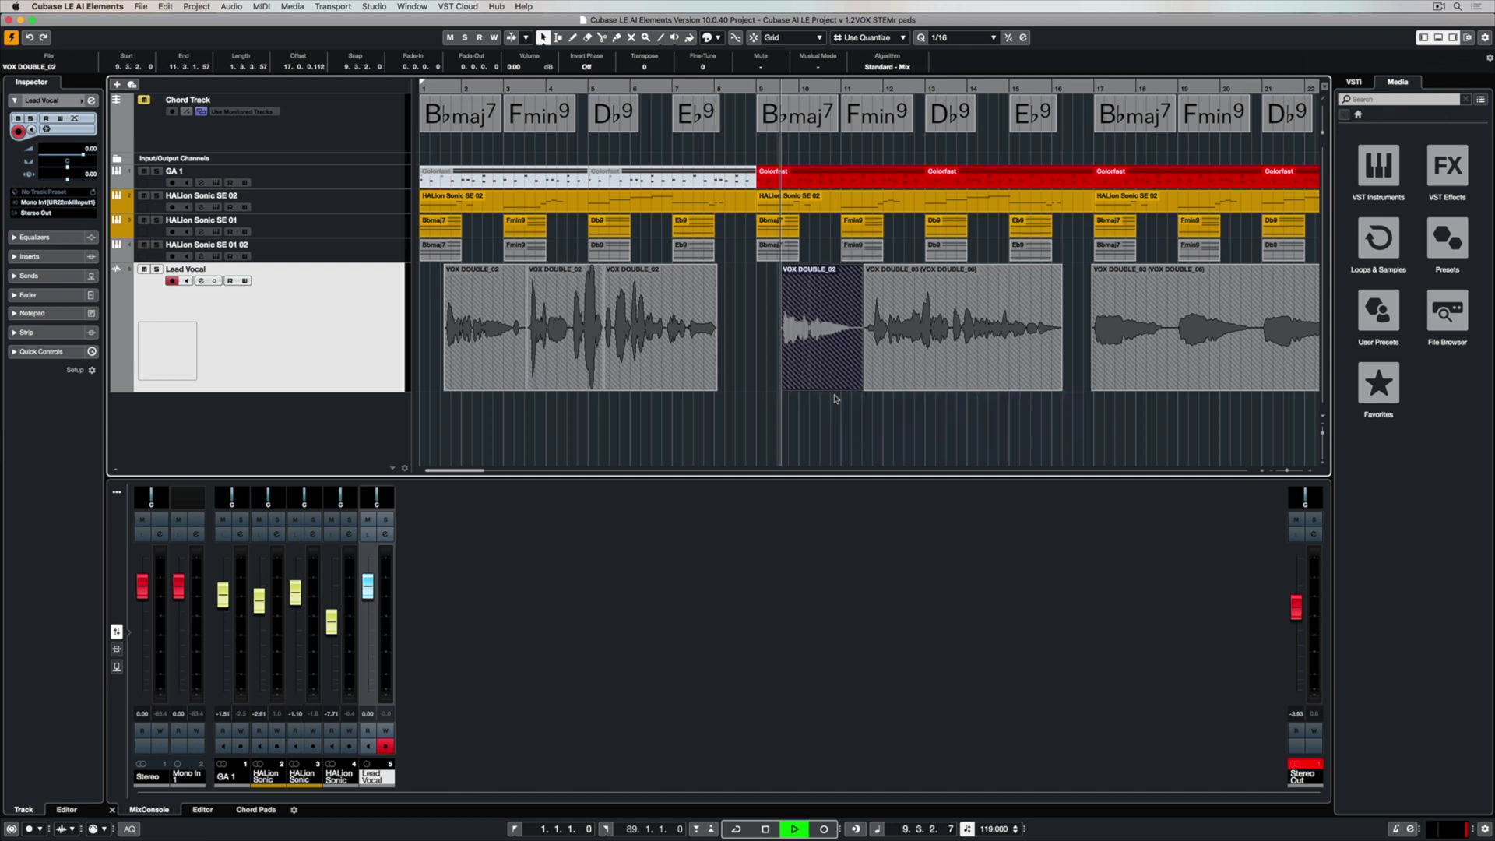
{"action": "left_click", "coordinate": [962, 388]}
{"action": "left_click", "coordinate": [980, 402]}
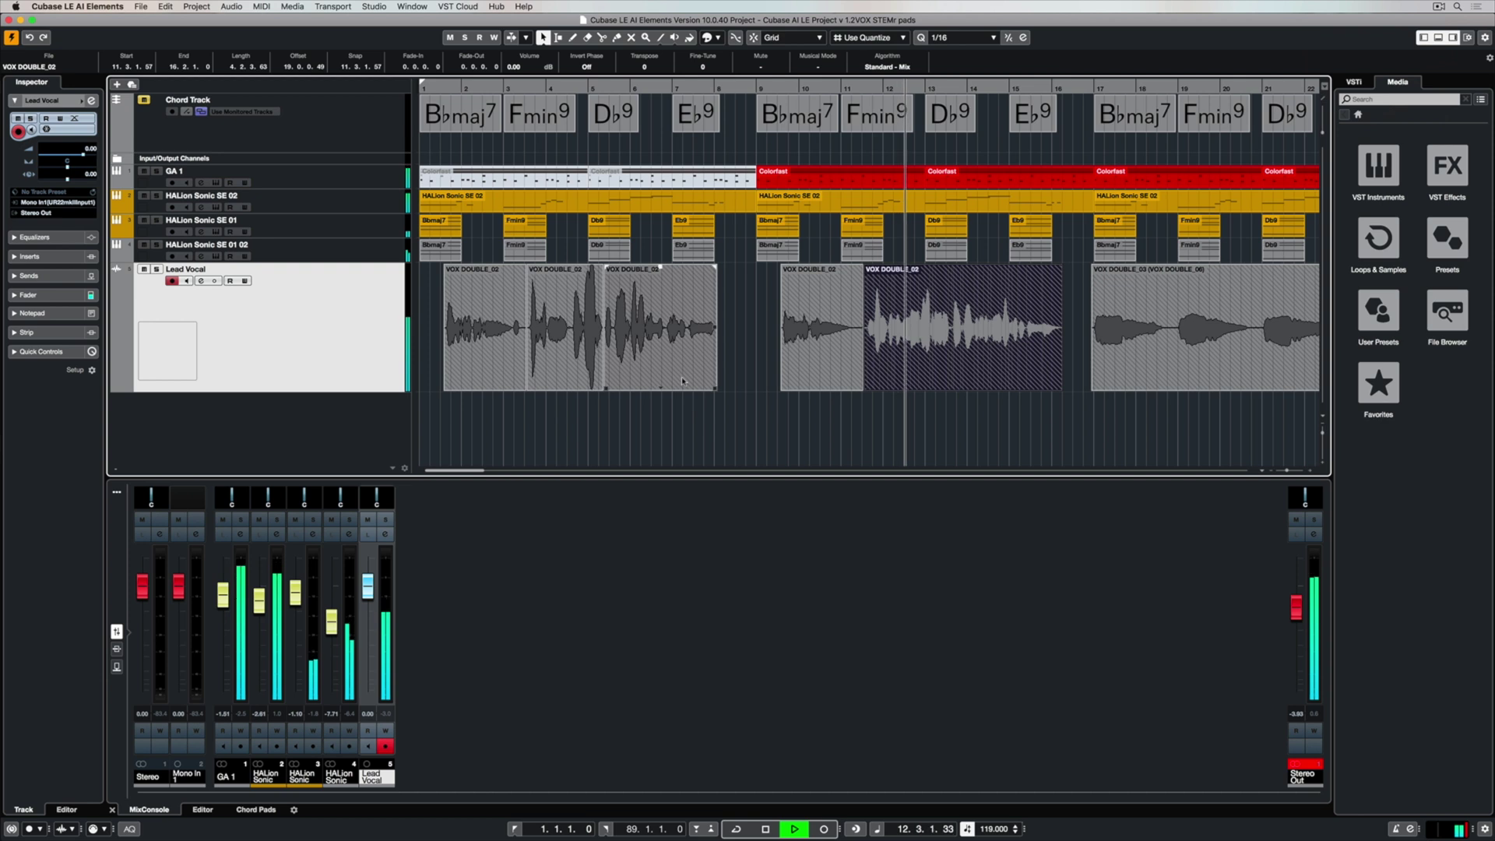
Step: Stop playback, select the first VOX DOUBLE_02 events, and nudge their crossfade slightly earlier
{"action": "key", "text": "space"}
{"action": "left_click", "coordinate": [623, 408]}
{"action": "left_click", "coordinate": [502, 329]}
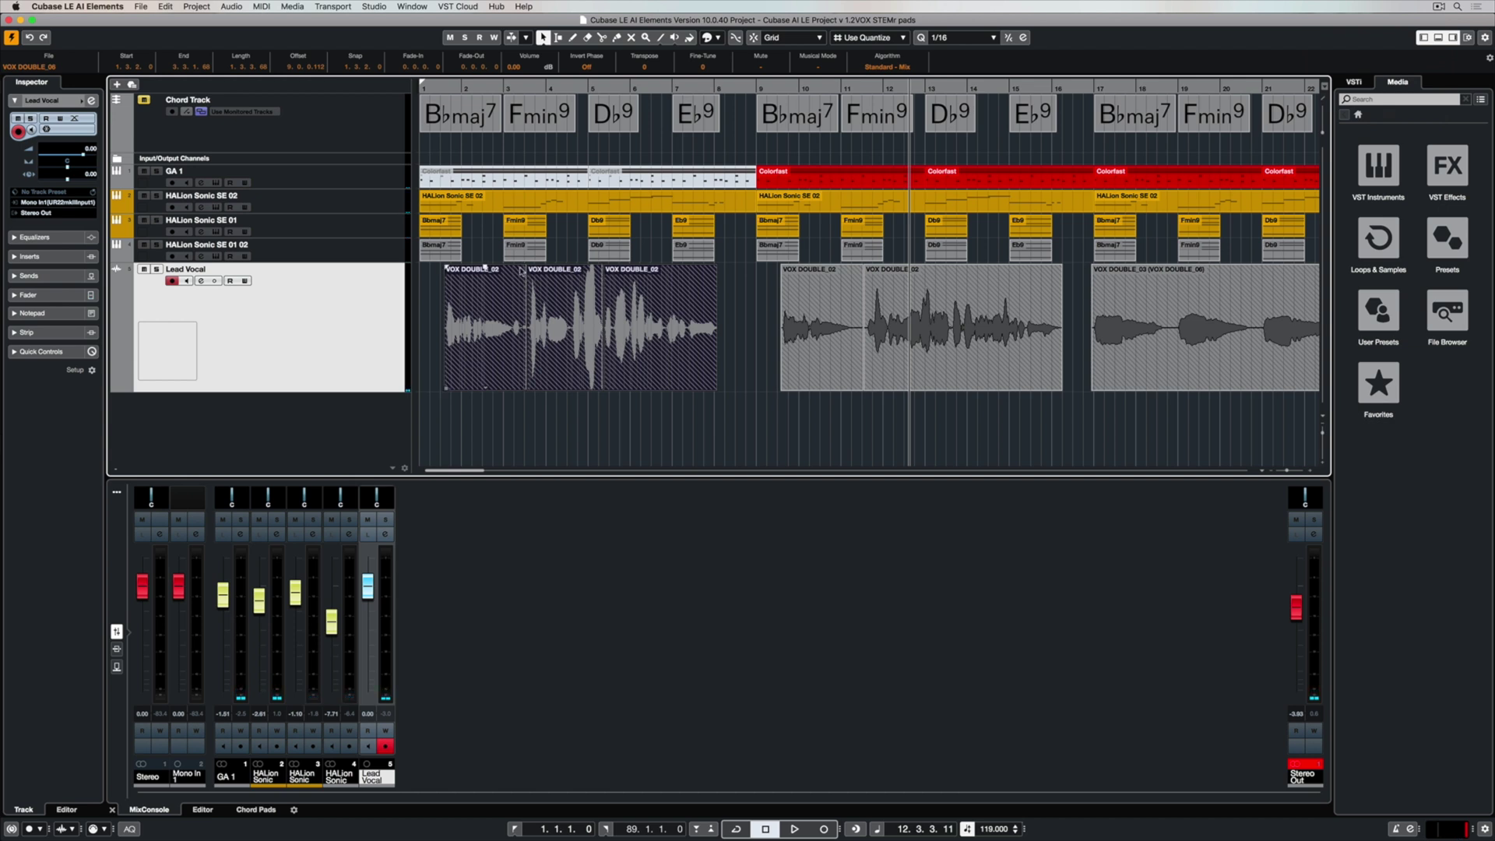
{"action": "scroll", "coordinate": [522, 272], "scroll_direction": "up", "scroll_amount": 6}
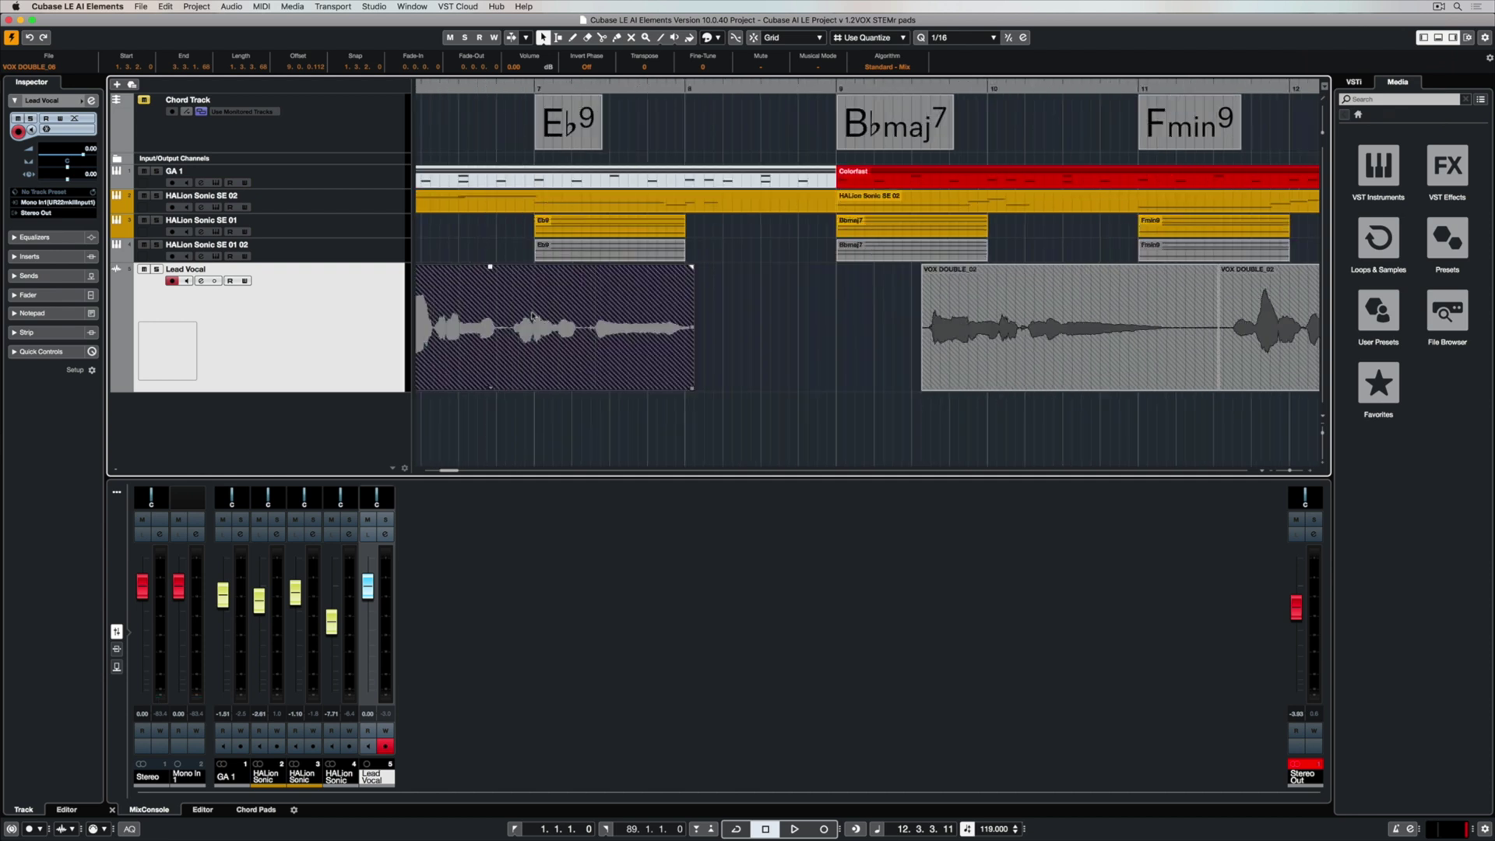
{"action": "scroll", "coordinate": [545, 274], "scroll_direction": "down", "scroll_amount": 2}
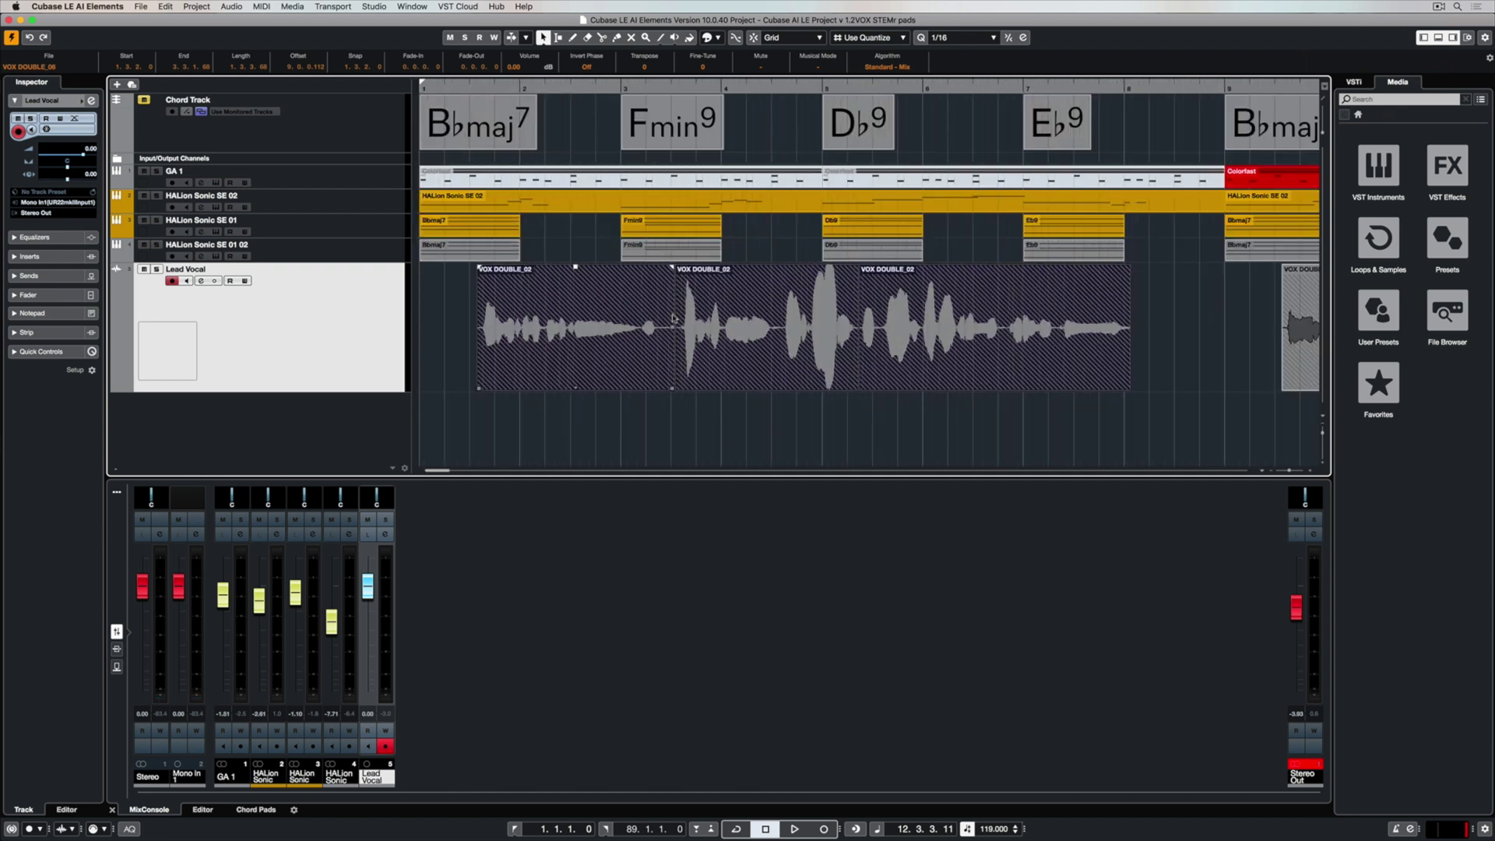
{"action": "scroll", "coordinate": [681, 296], "scroll_direction": "up", "scroll_amount": 4}
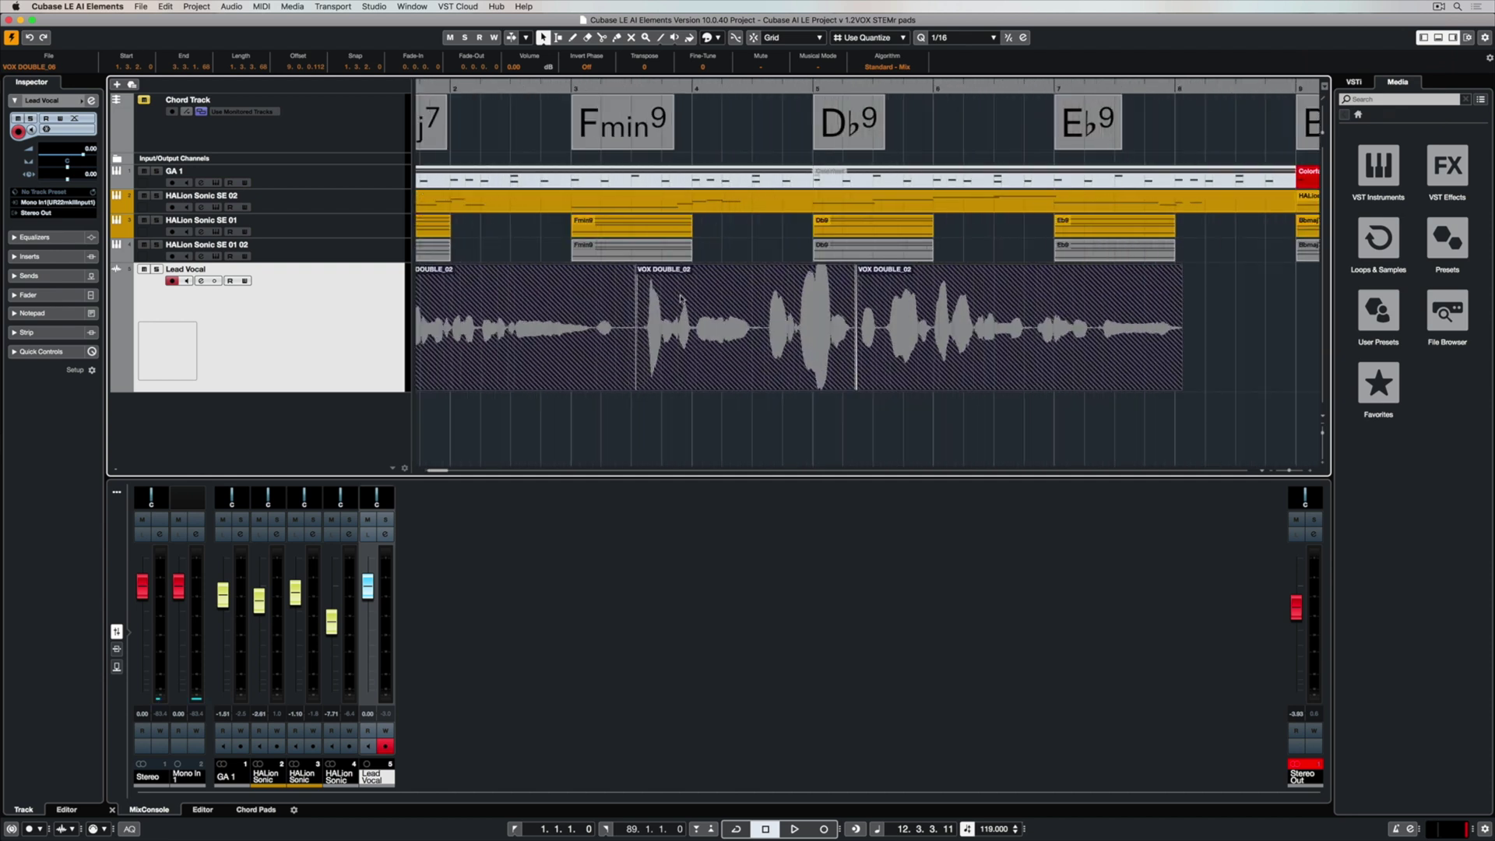
{"action": "scroll", "coordinate": [798, 304], "scroll_direction": "up", "scroll_amount": 5}
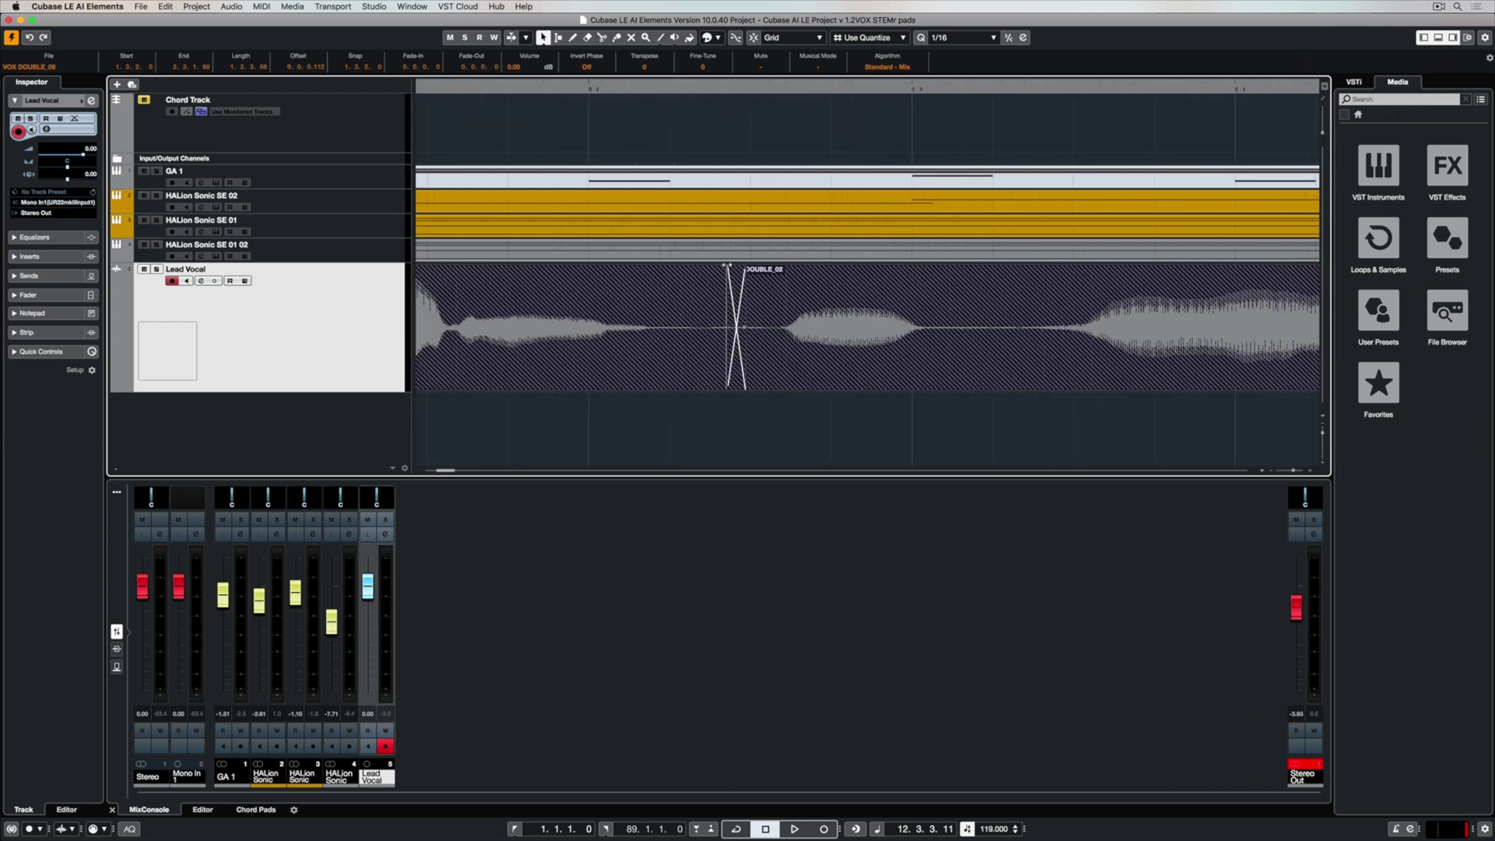
{"action": "left_click_drag", "start_coordinate": [728, 266], "coordinate": [724, 269]}
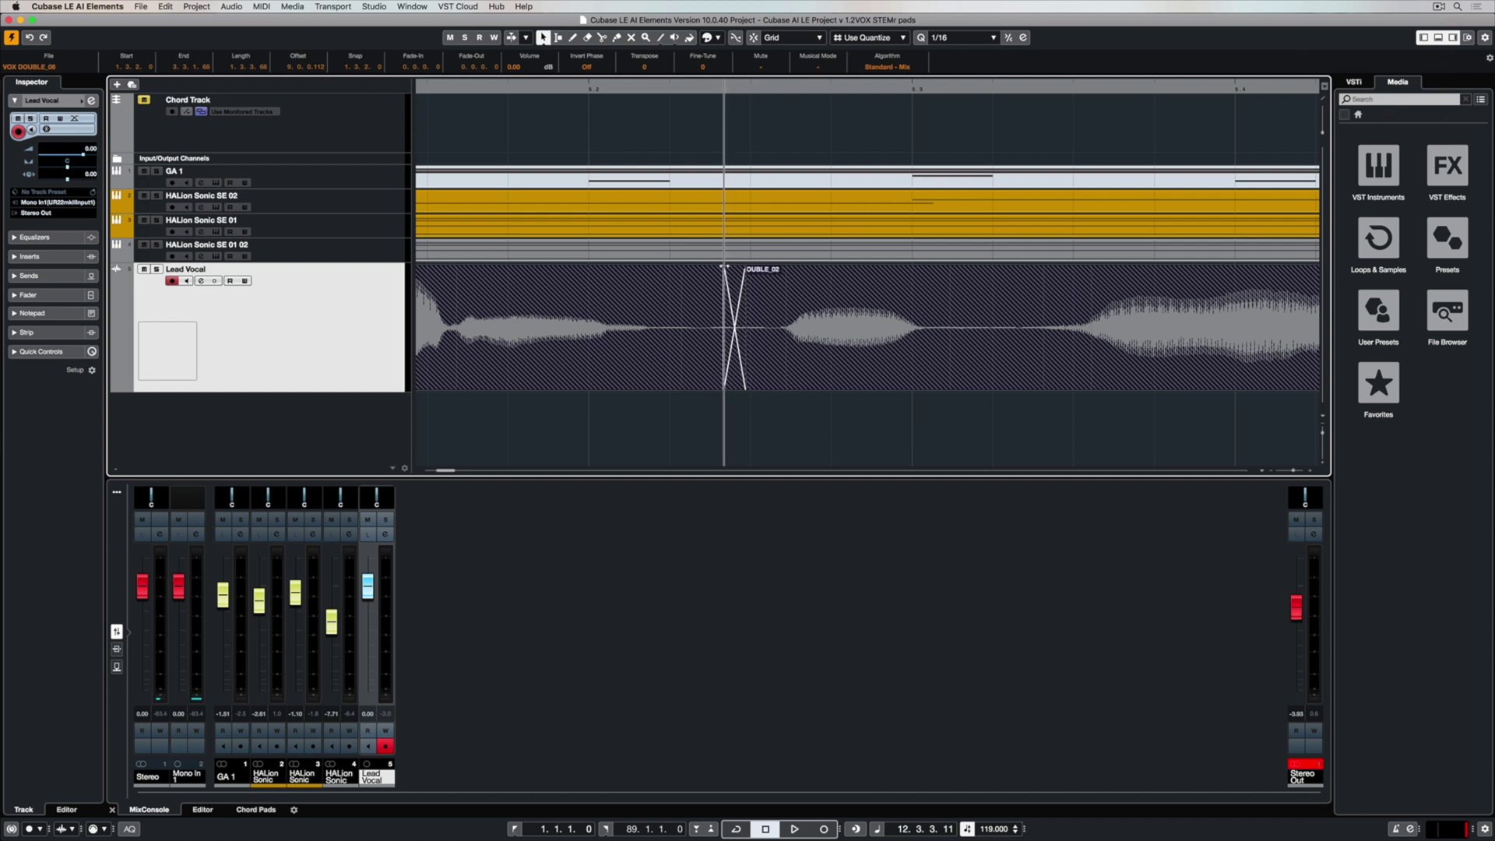
{"action": "scroll", "coordinate": [724, 269], "scroll_direction": "down", "scroll_amount": 6}
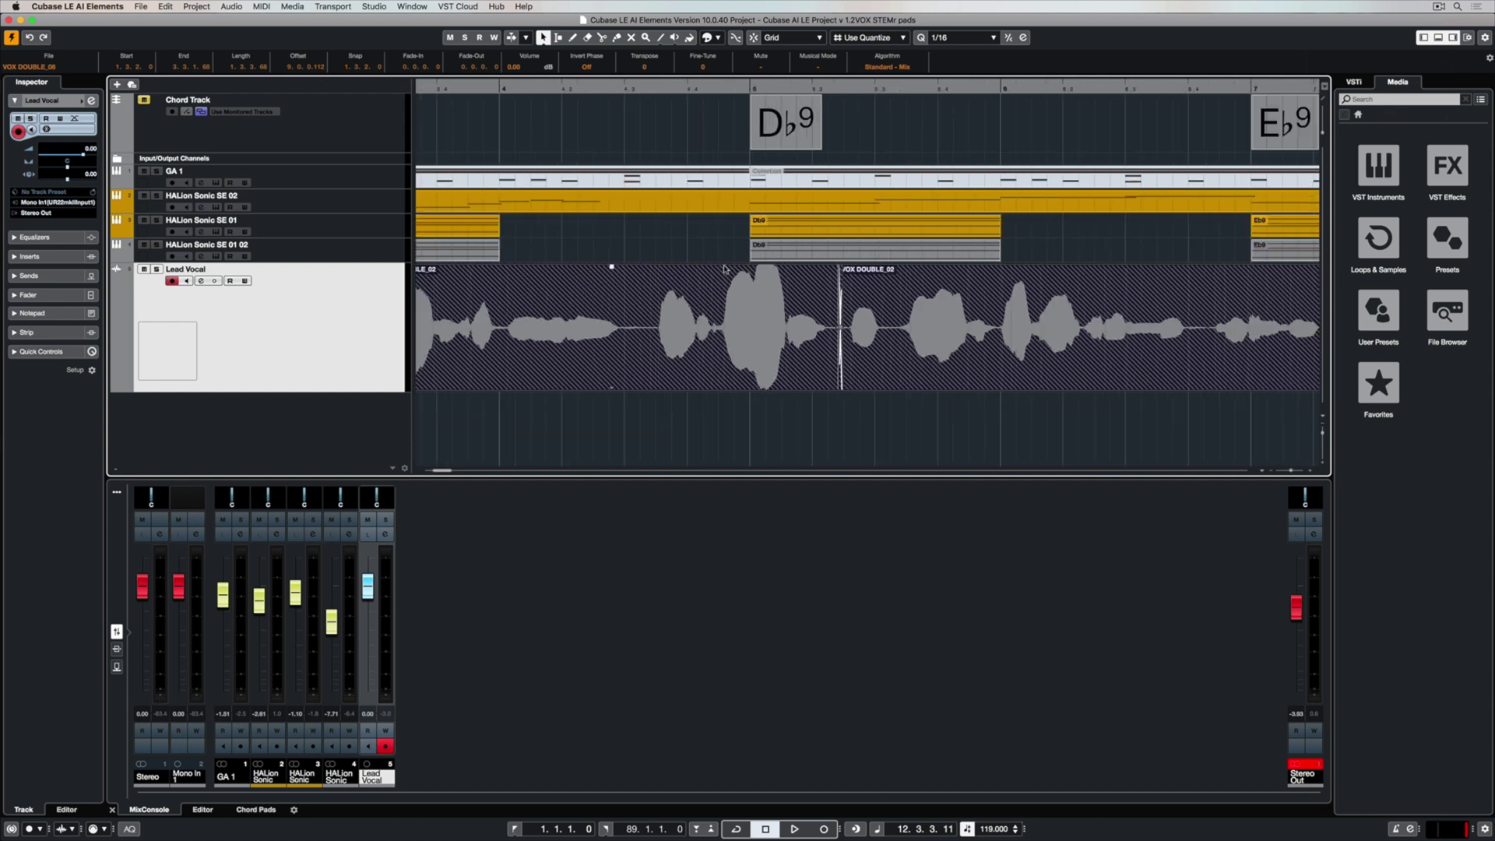
{"action": "scroll", "coordinate": [724, 268], "scroll_direction": "down", "scroll_amount": 6}
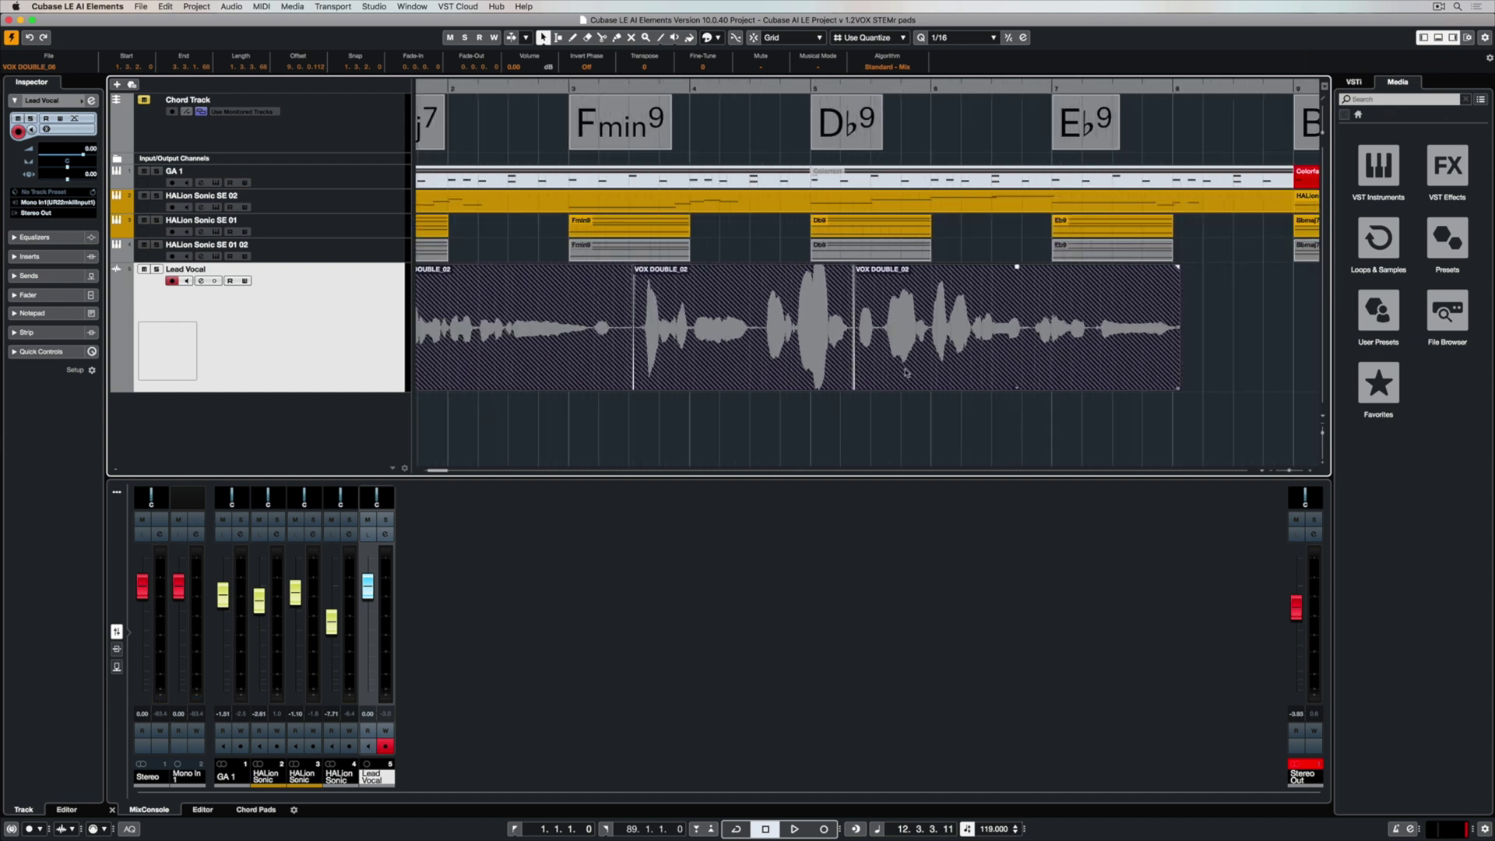
Step: Trim the first VOX DOUBLE_02 event to start at 1.3.2.44 with a shorter fade-in
{"action": "left_click", "coordinate": [879, 404]}
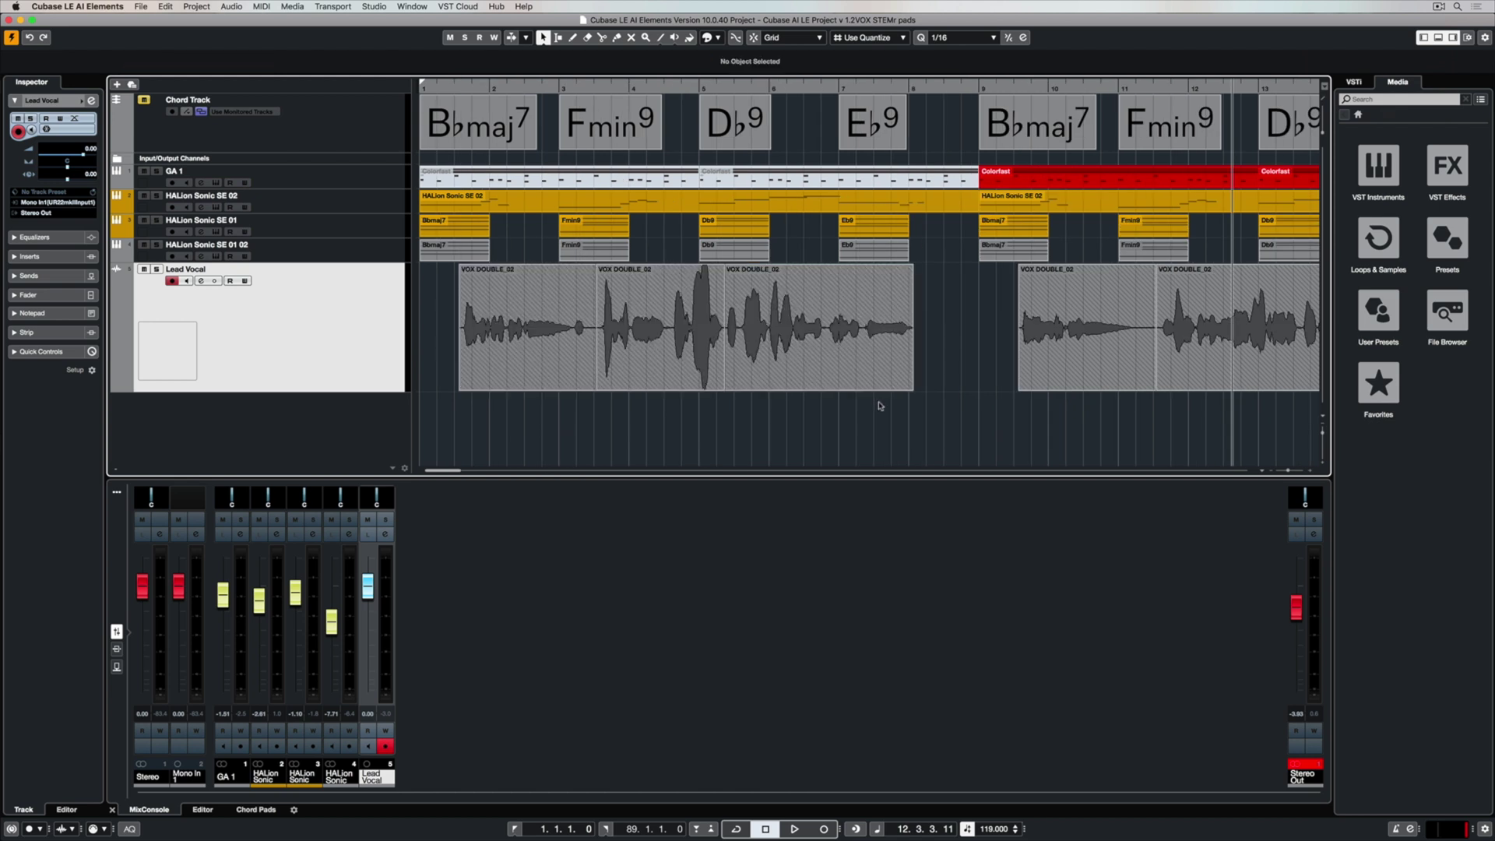
{"action": "left_click", "coordinate": [908, 267]}
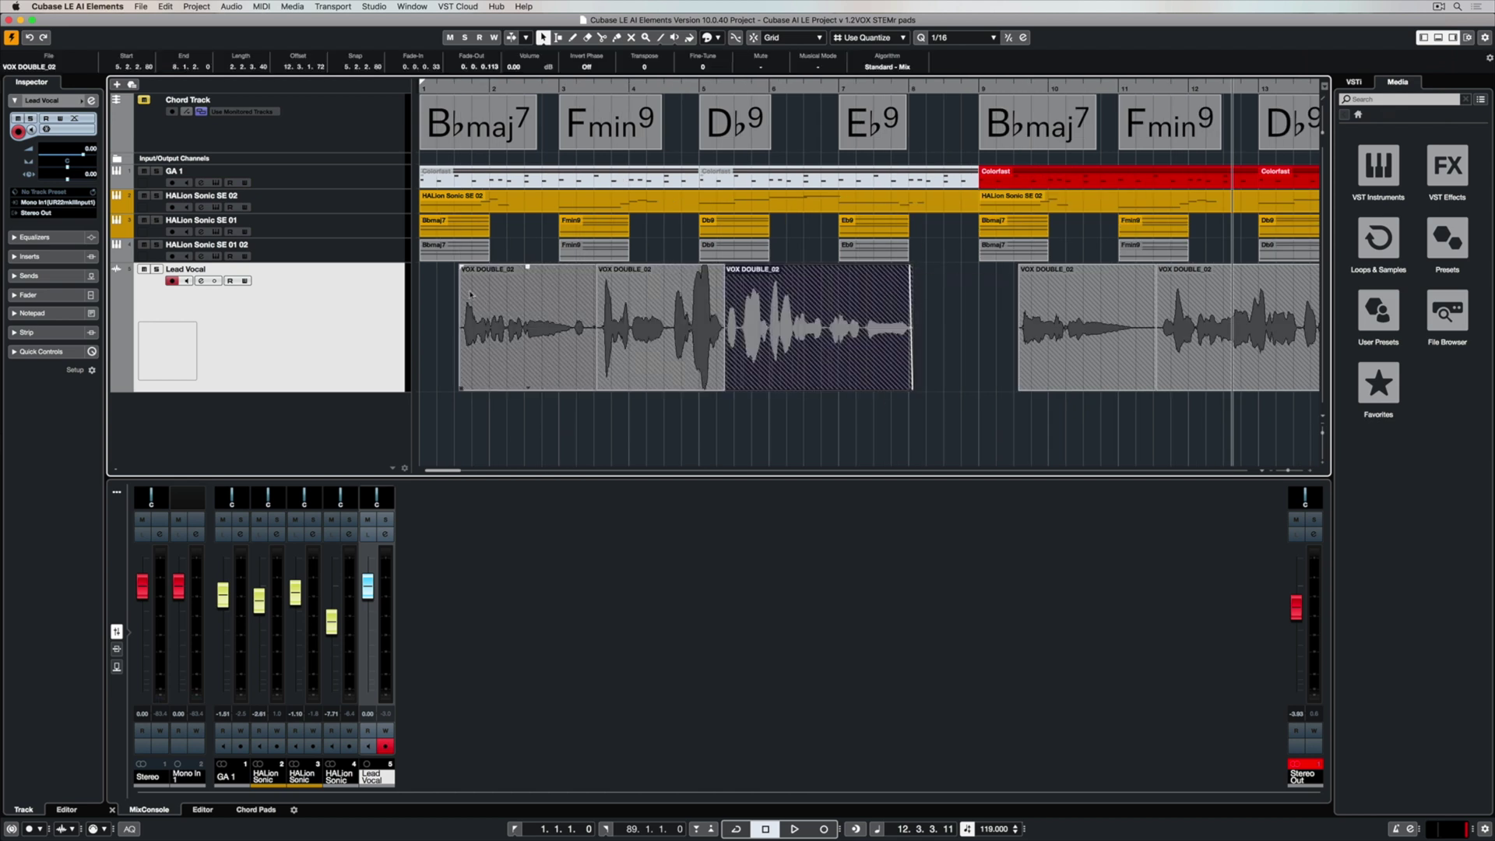
{"action": "left_click", "coordinate": [462, 267]}
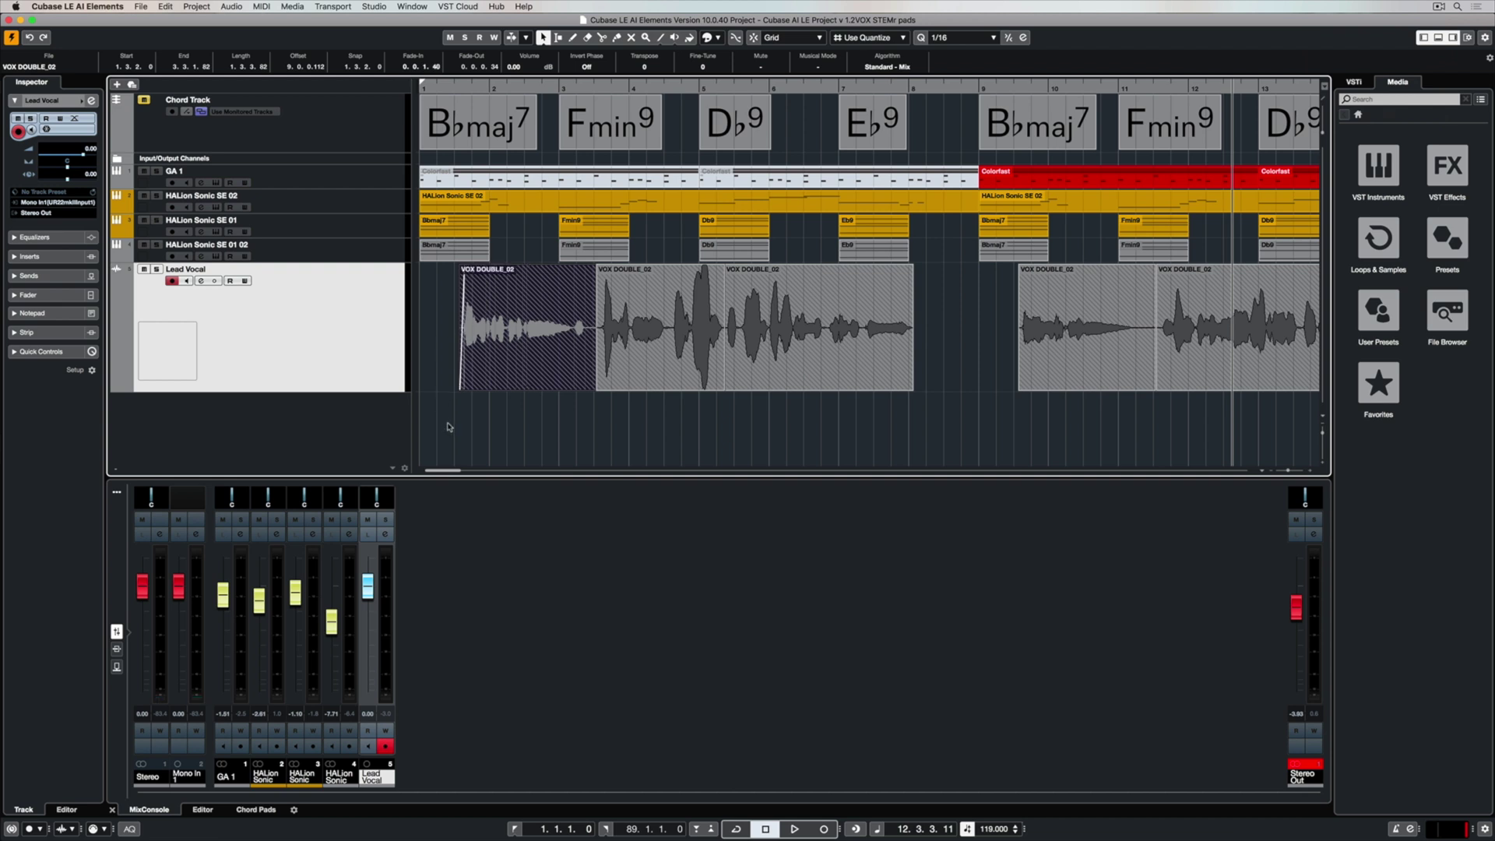
{"action": "scroll", "coordinate": [447, 427], "scroll_direction": "right", "scroll_amount": 5}
{"action": "key", "text": "h"}
{"action": "scroll", "coordinate": [452, 425], "scroll_direction": "left", "scroll_amount": 10}
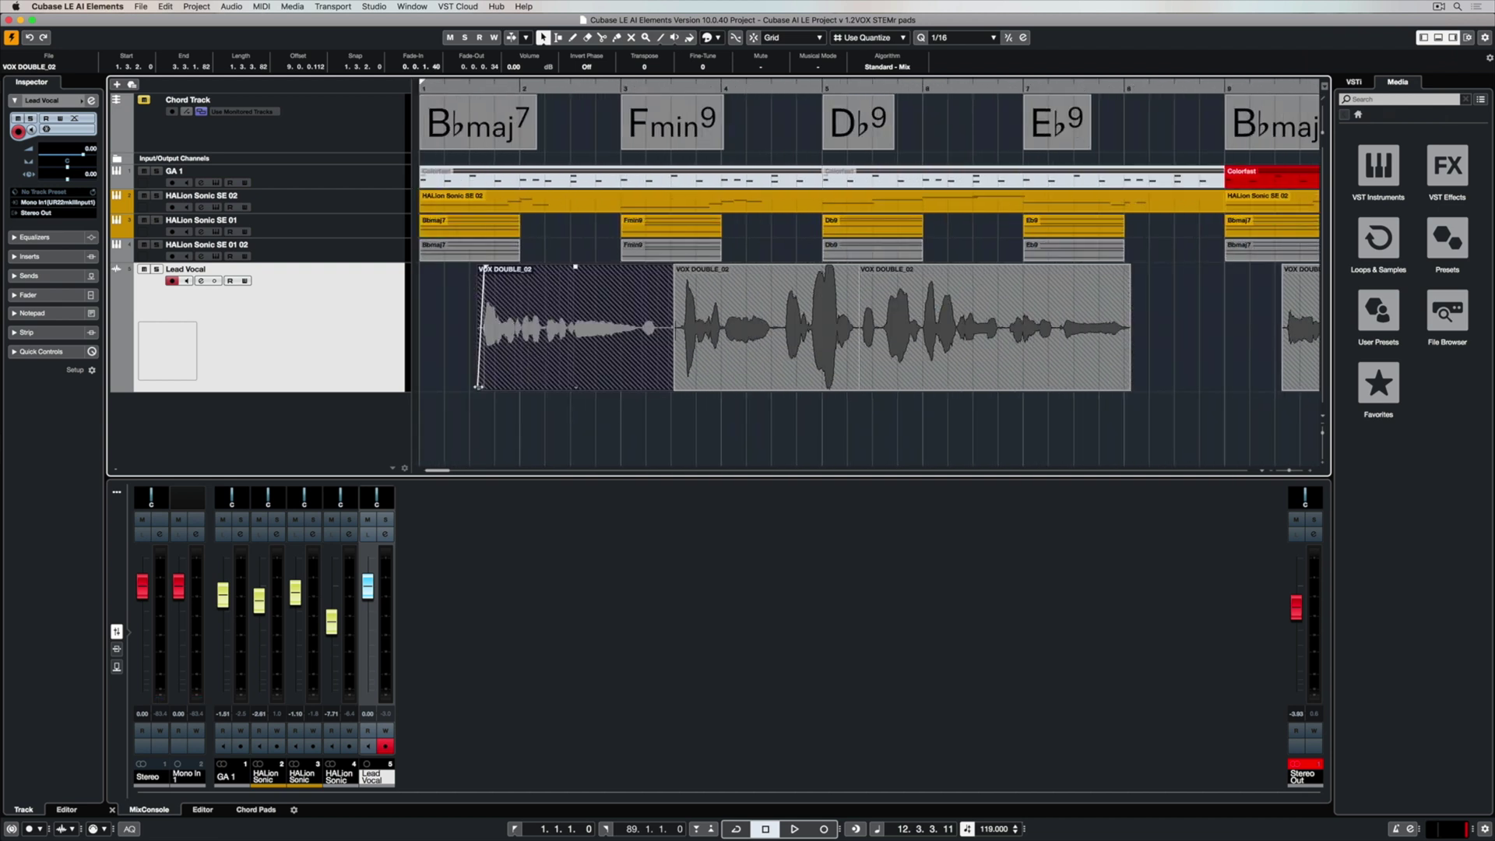
{"action": "left_click_drag", "start_coordinate": [478, 387], "coordinate": [479, 387]}
{"action": "left_click_drag", "start_coordinate": [483, 268], "coordinate": [478, 267]}
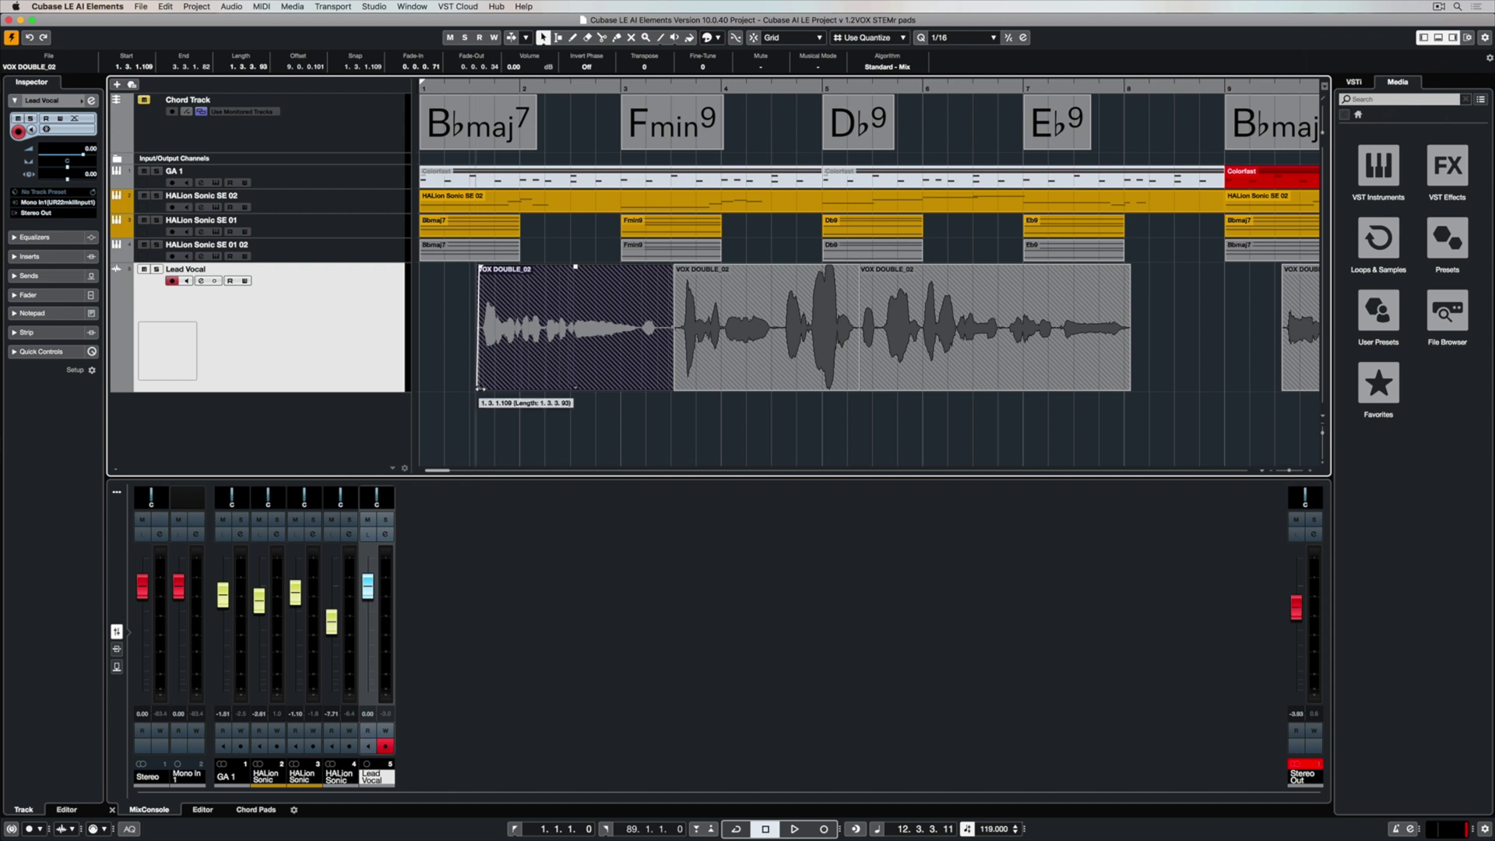
{"action": "left_click_drag", "start_coordinate": [478, 388], "coordinate": [479, 389]}
Step: Pull the VOX DOUBLE_06 start slightly earlier, zoom out, and select the three VOX DOUBLE_02 events
{"action": "left_click", "coordinate": [466, 379]}
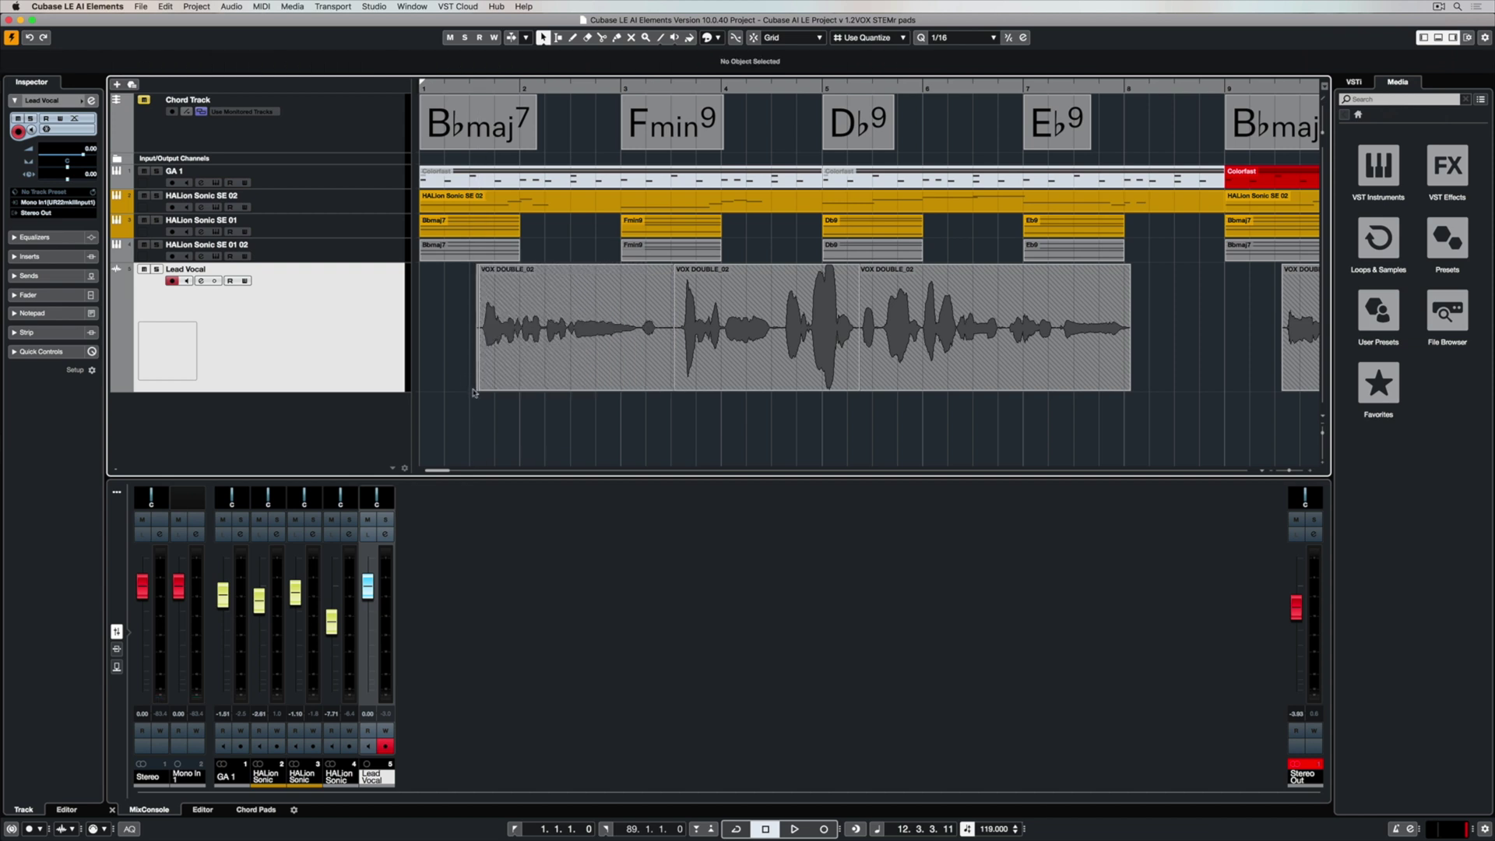
{"action": "left_click", "coordinate": [477, 388]}
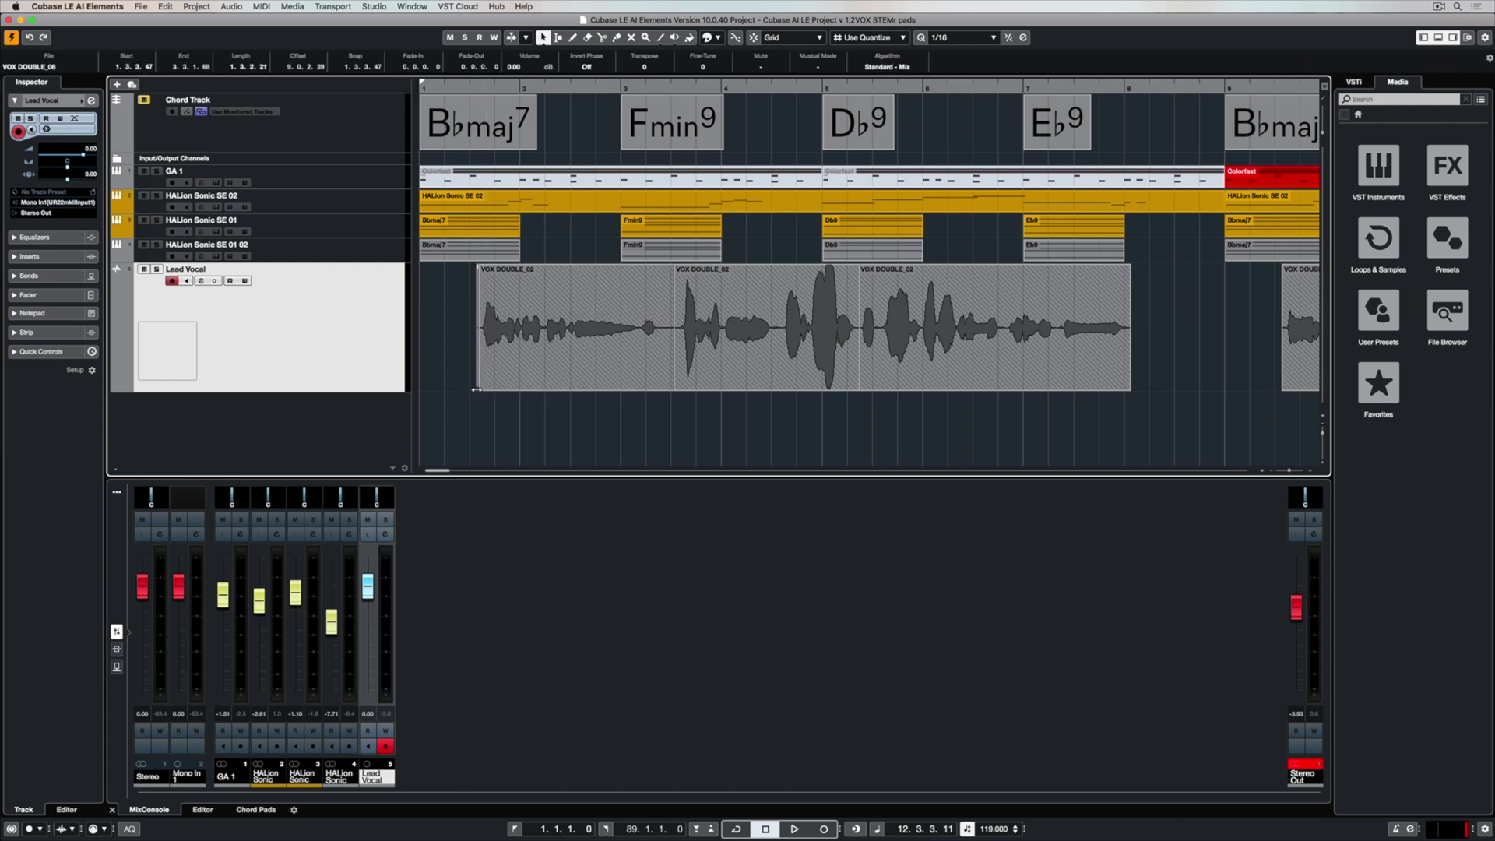
{"action": "left_click_drag", "start_coordinate": [476, 389], "coordinate": [483, 391]}
{"action": "key", "text": "g"}
{"action": "key", "text": "g"}
{"action": "key", "text": "g"}
{"action": "key", "text": "g"}
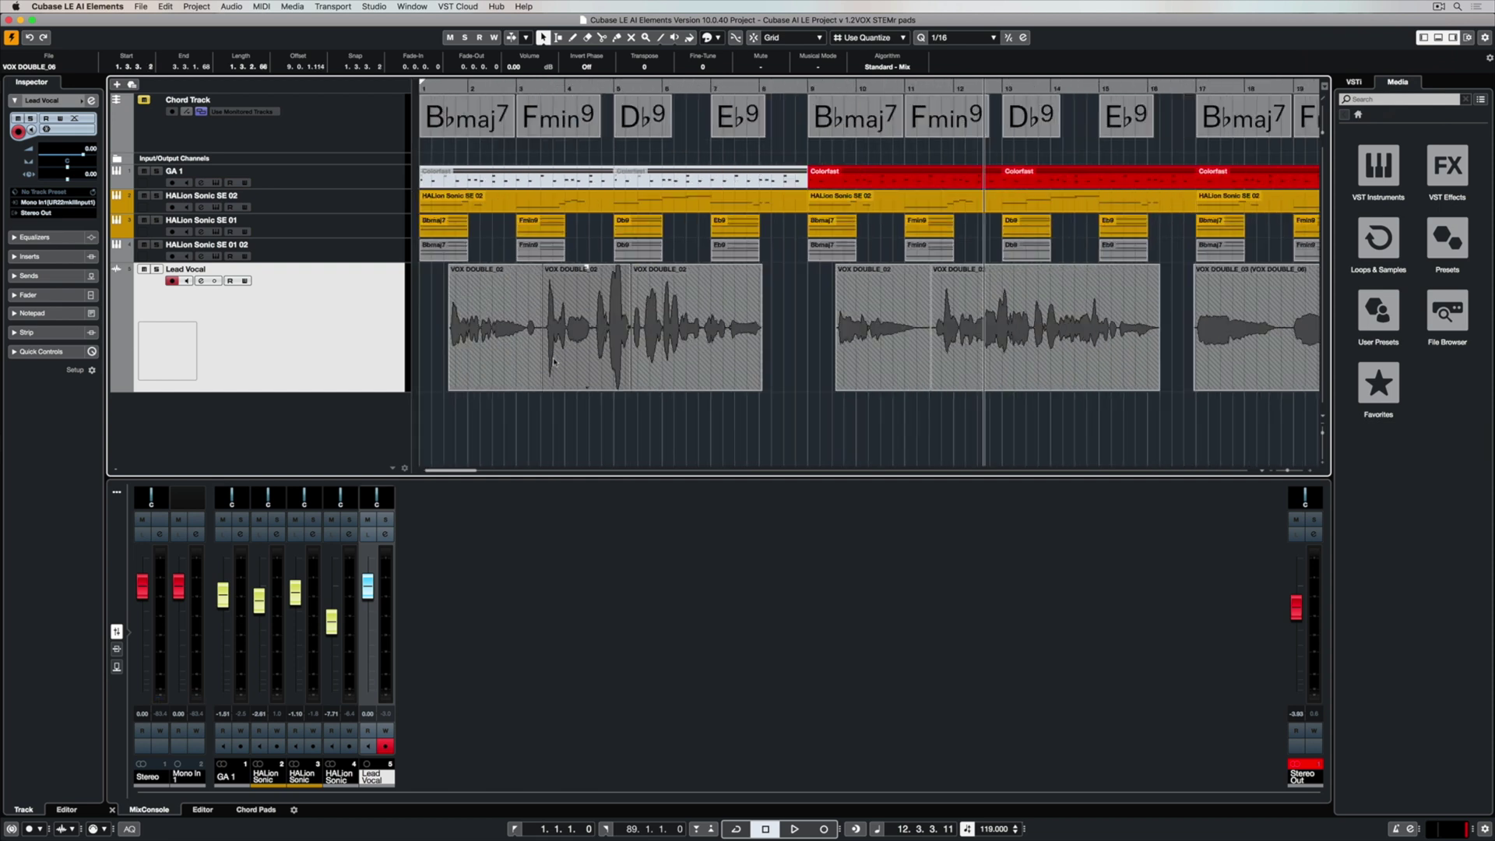
{"action": "left_click", "coordinate": [483, 331]}
{"action": "left_click", "coordinate": [555, 332], "text": "shift"}
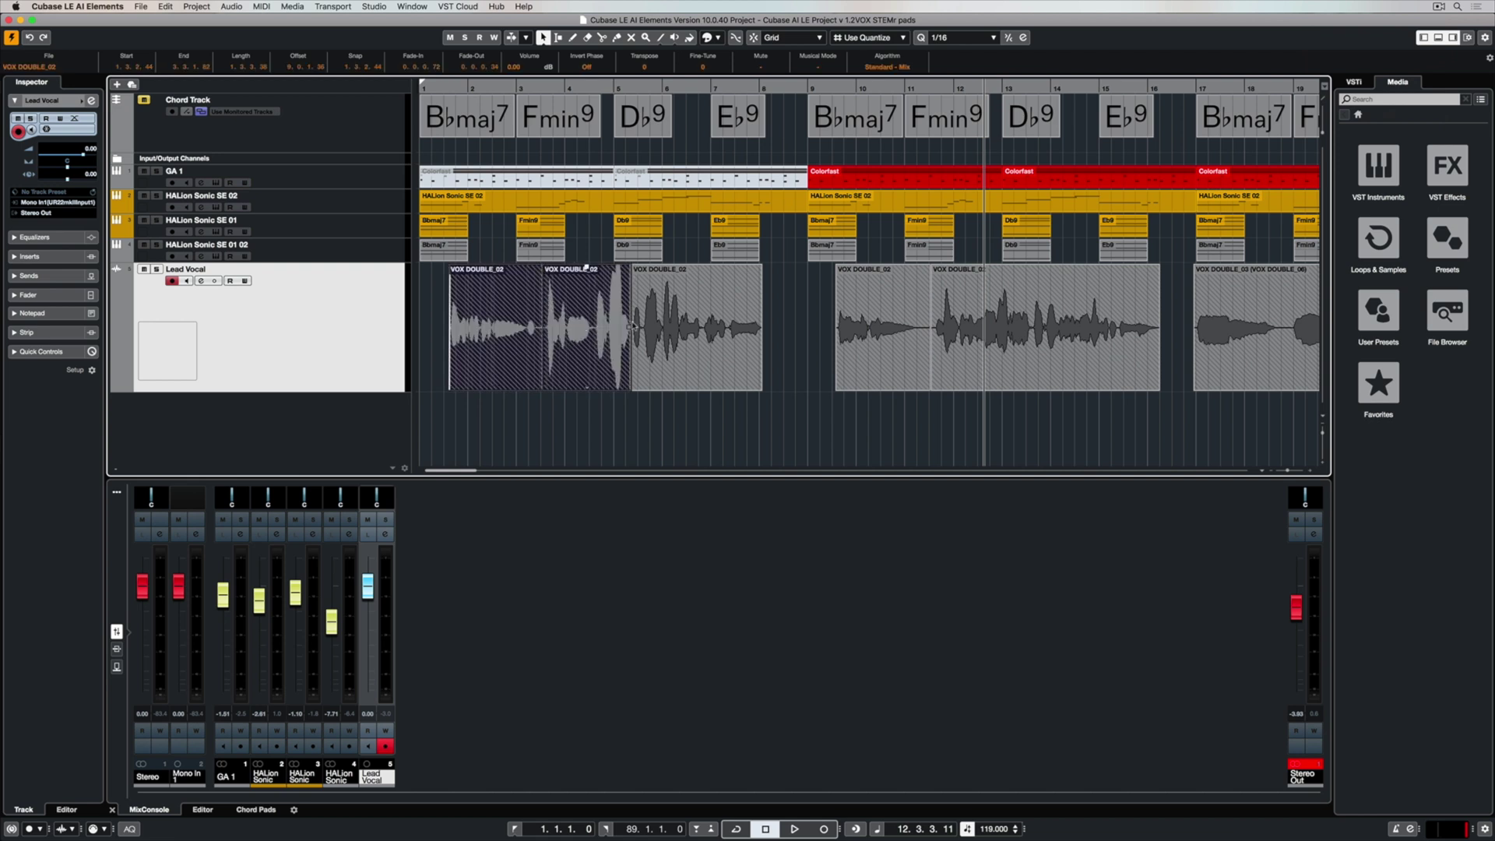
{"action": "left_click", "coordinate": [691, 323], "text": "shift"}
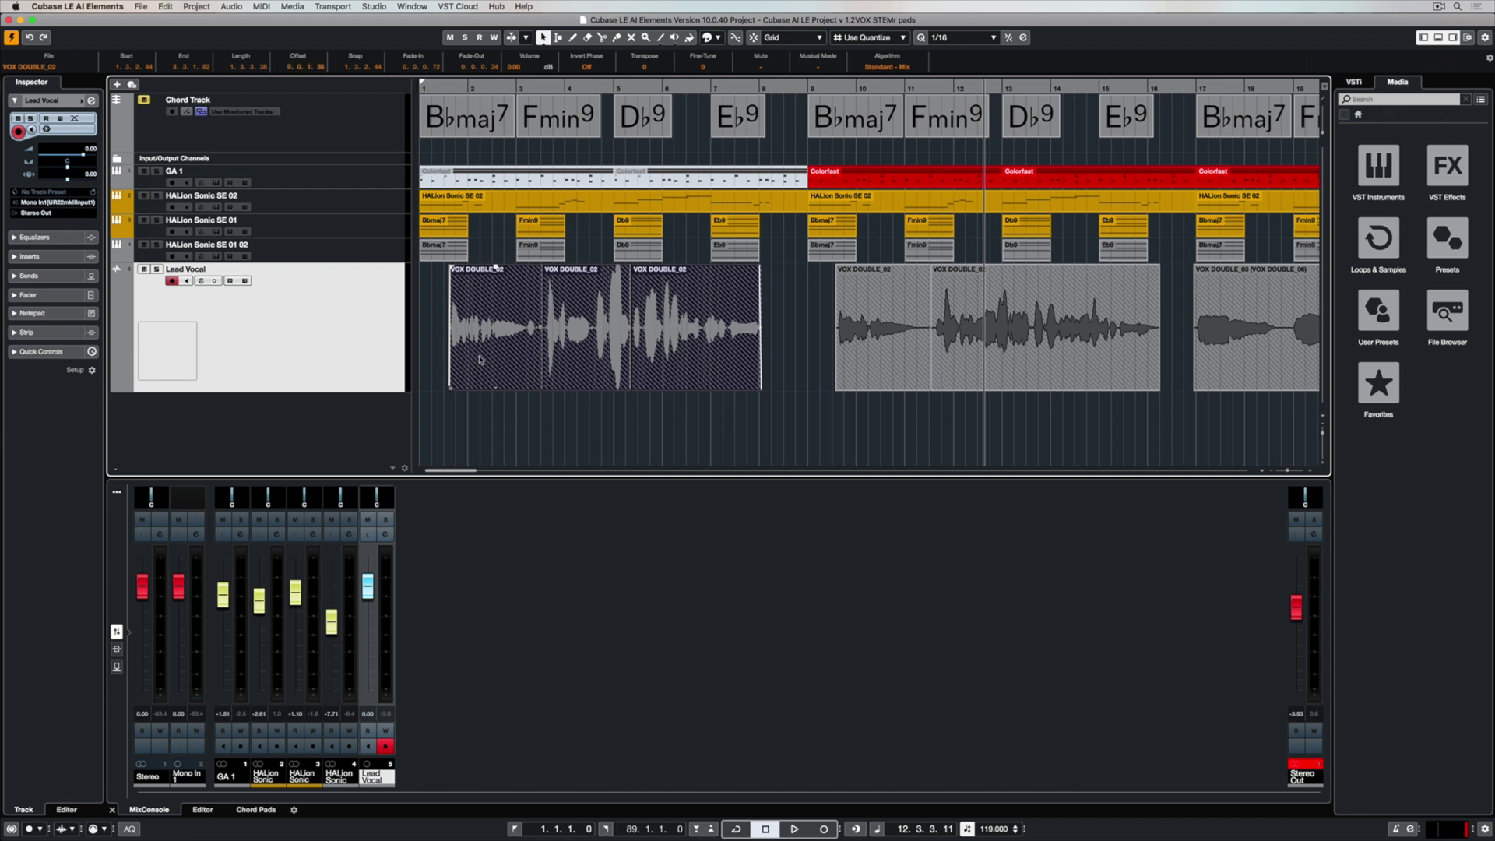
Step: Duplicate the Lead Vocal track and name the copy Lead Vocal Double
{"action": "right_click", "coordinate": [298, 315]}
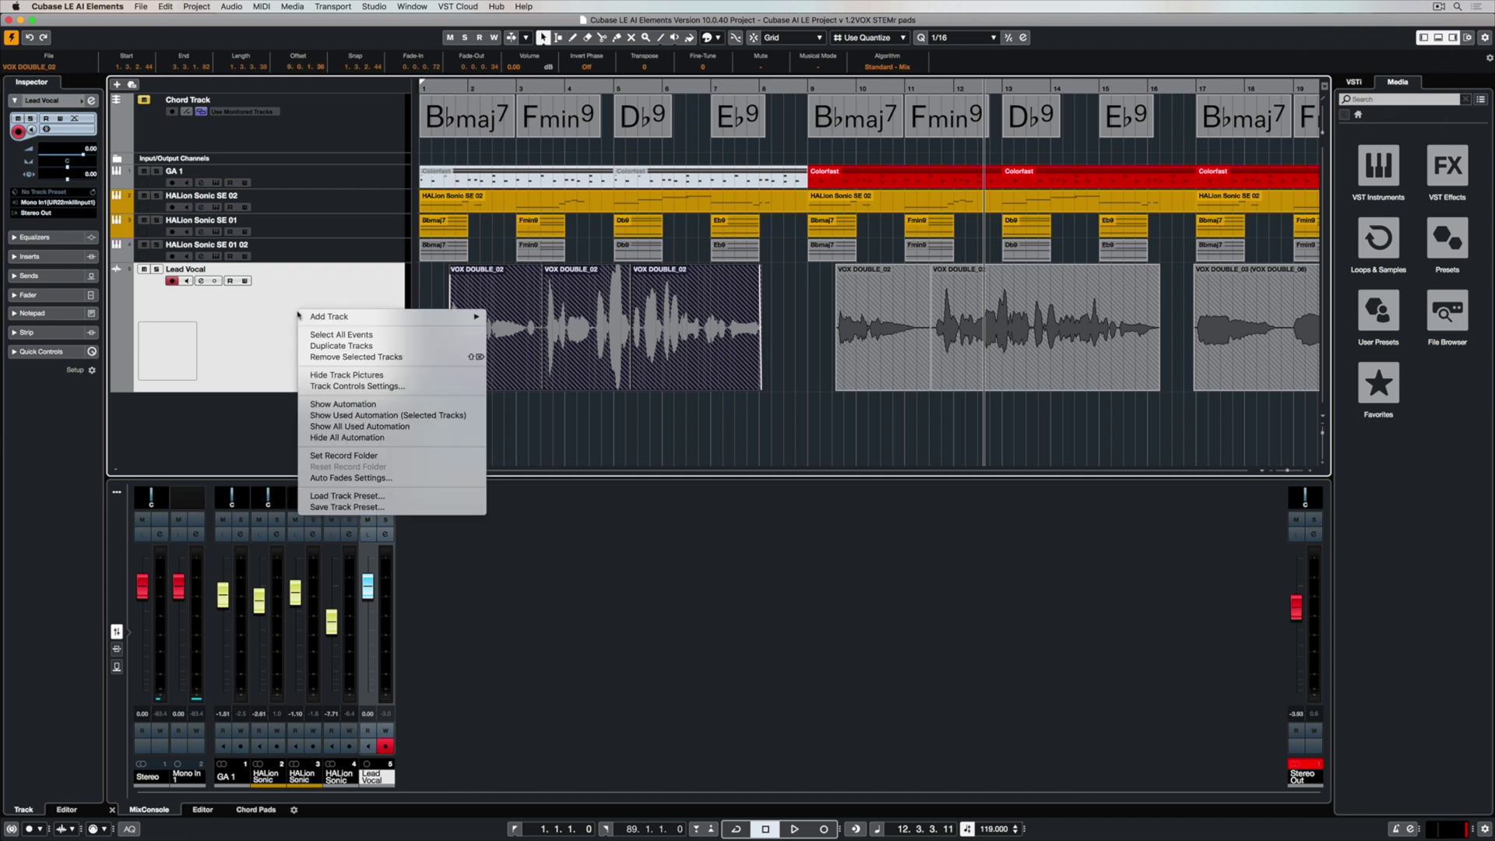
{"action": "left_click", "coordinate": [349, 345]}
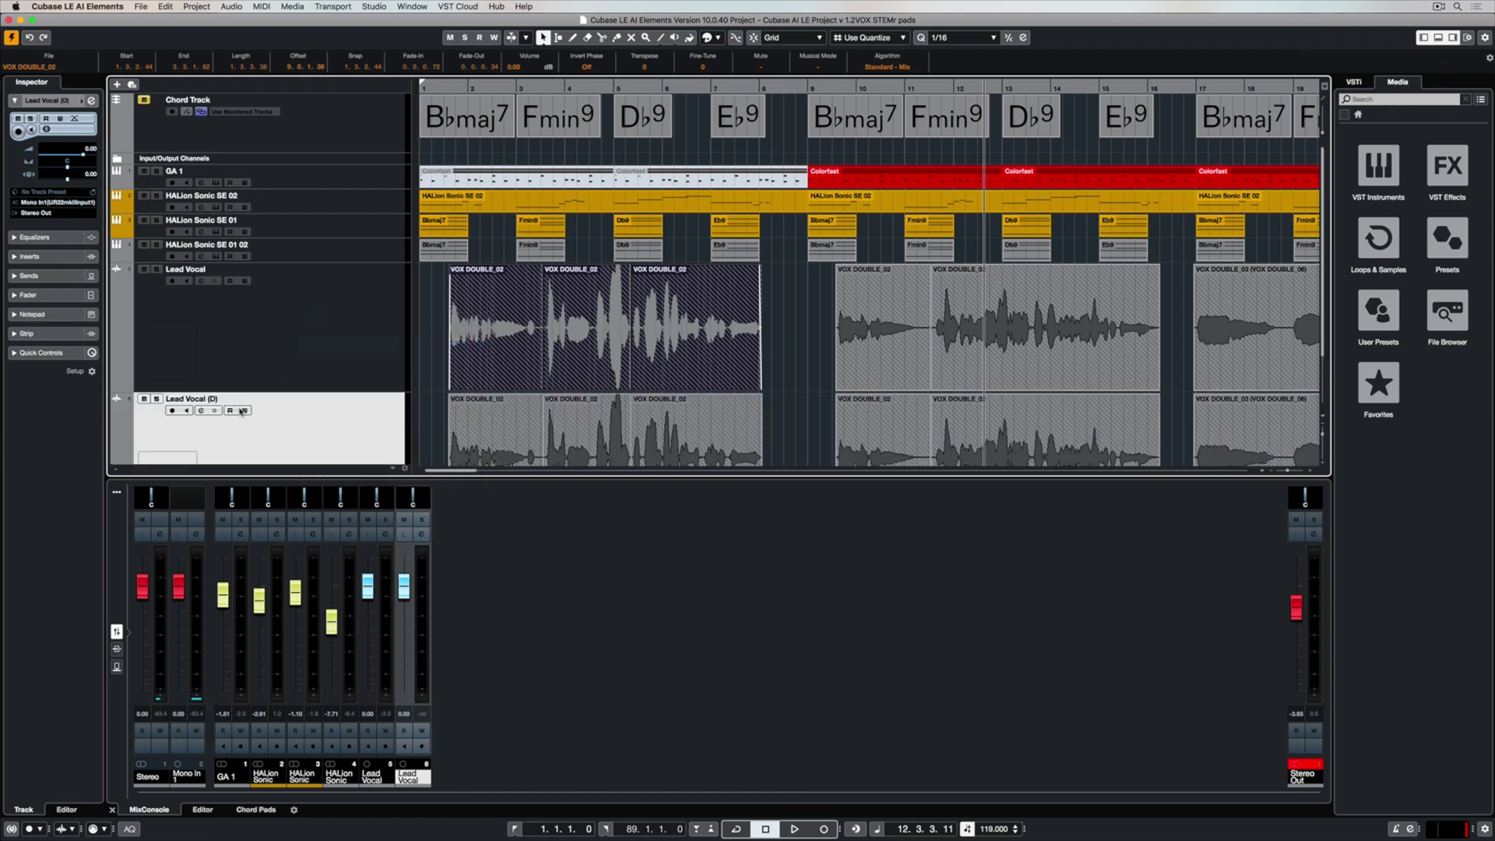
{"action": "scroll", "coordinate": [245, 409], "scroll_direction": "down", "scroll_amount": 2}
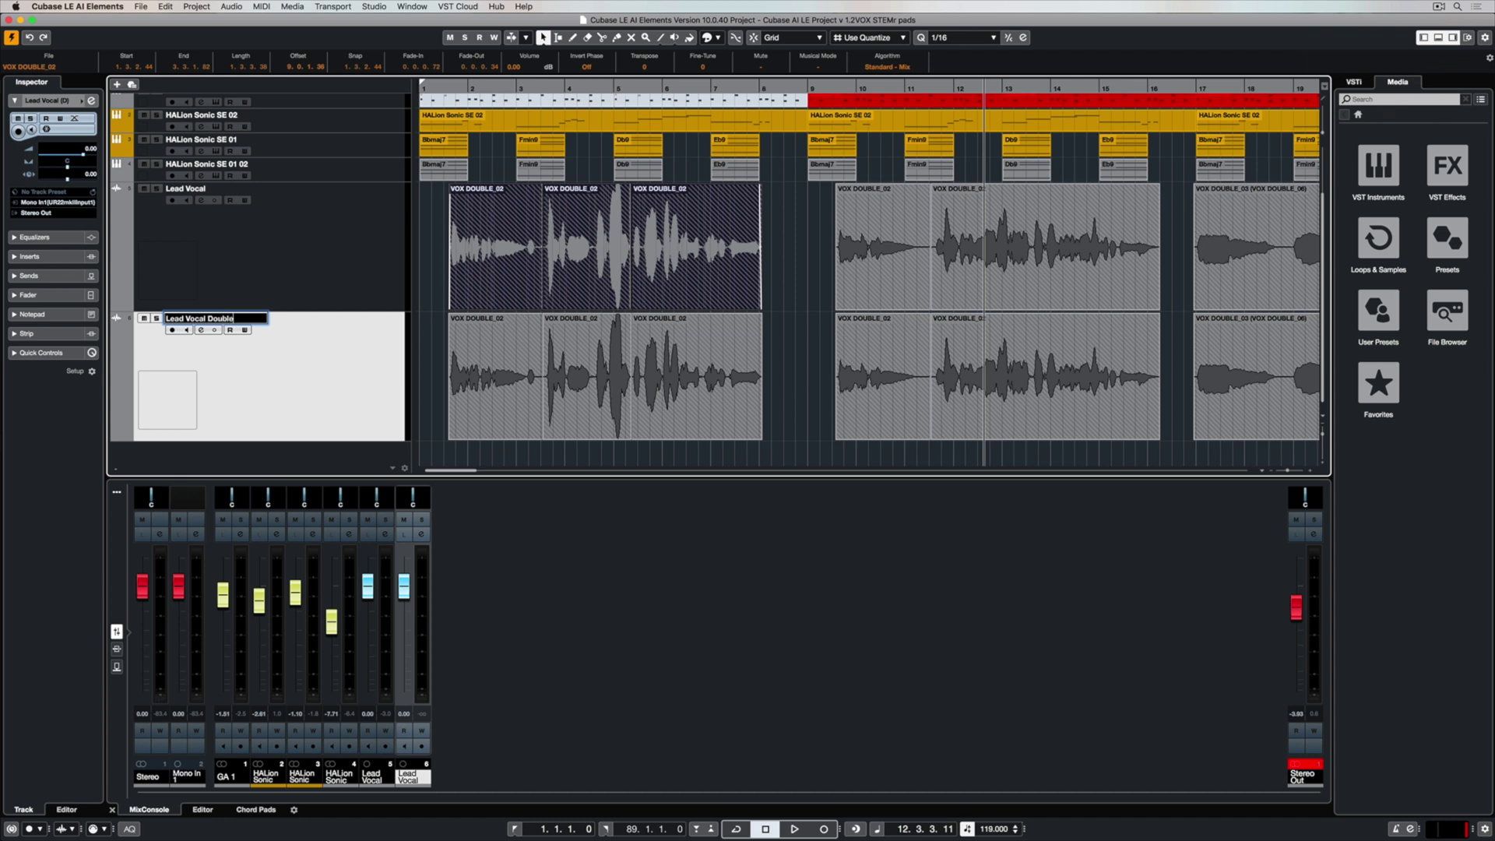
{"action": "key", "text": "Return"}
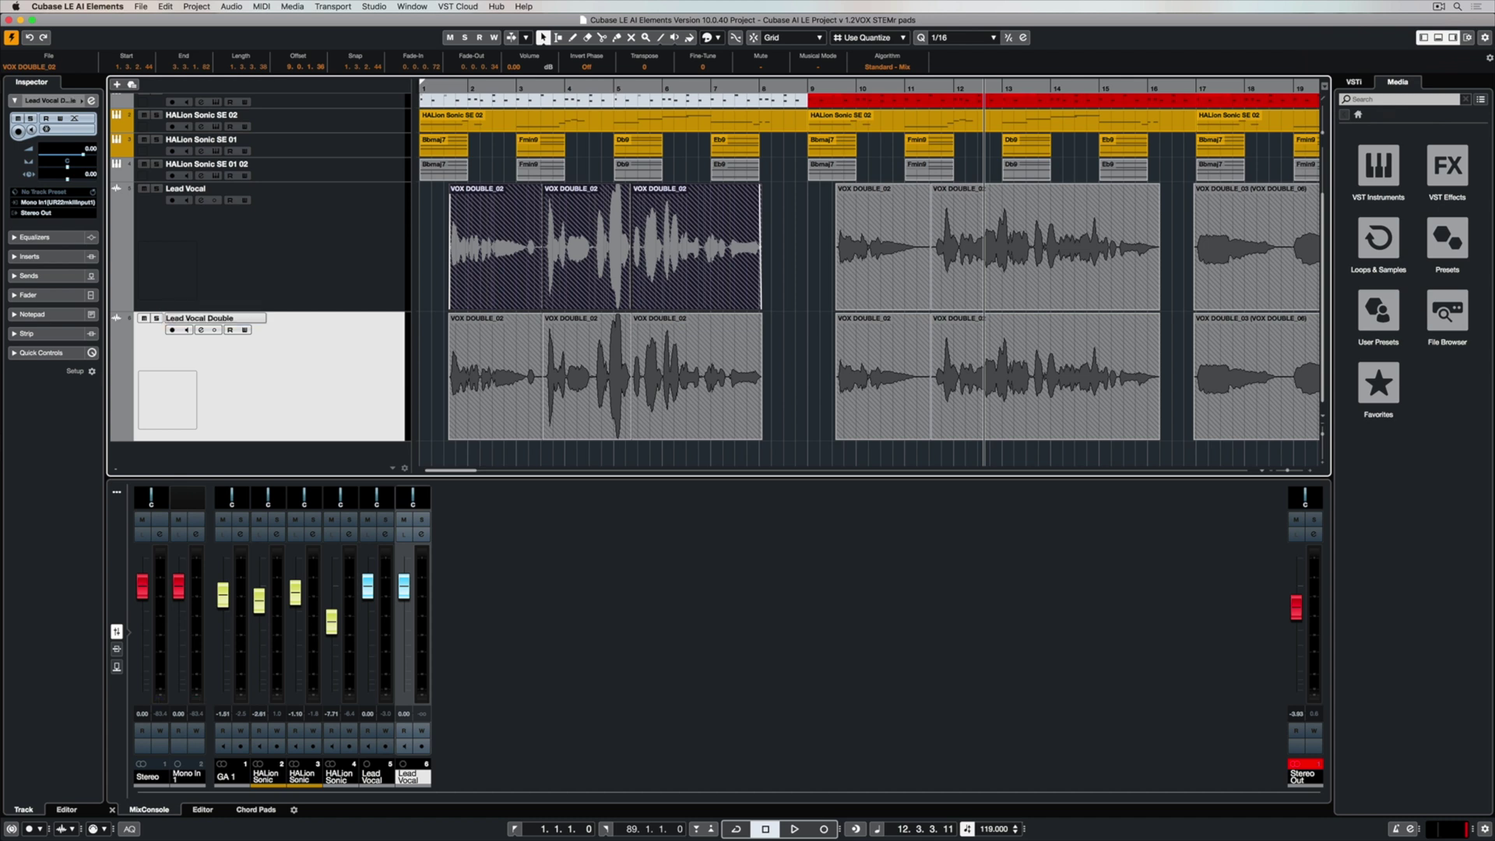
Step: Switch the left, middle and right opening Lead Vocal Double events to VOX DOUBLE_03 takes
{"action": "left_click", "coordinate": [519, 369]}
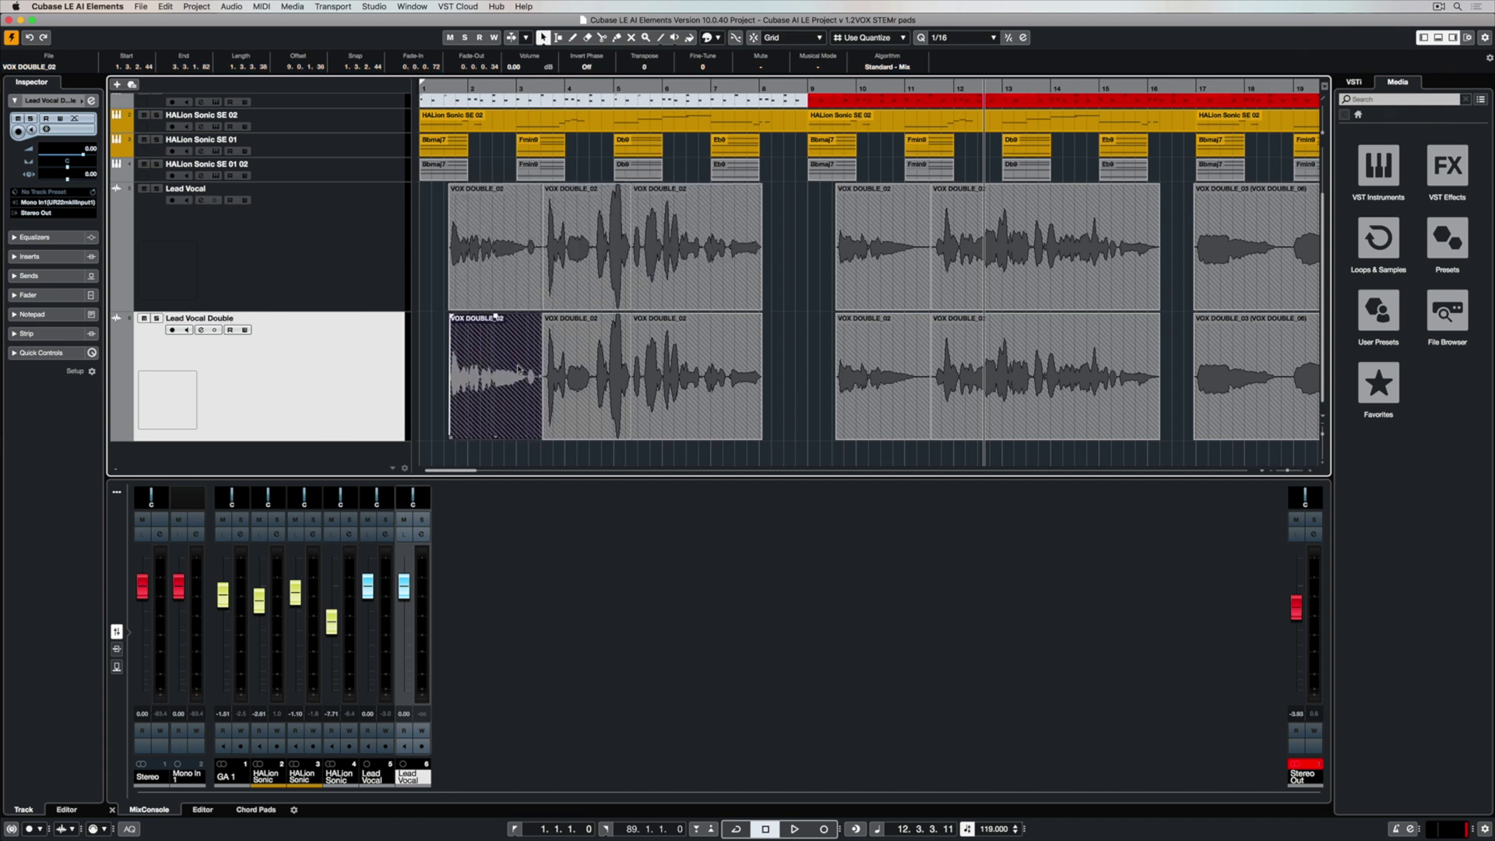
{"action": "left_click_drag", "start_coordinate": [518, 369], "coordinate": [677, 374]}
{"action": "left_click_drag", "start_coordinate": [774, 369], "coordinate": [517, 377]}
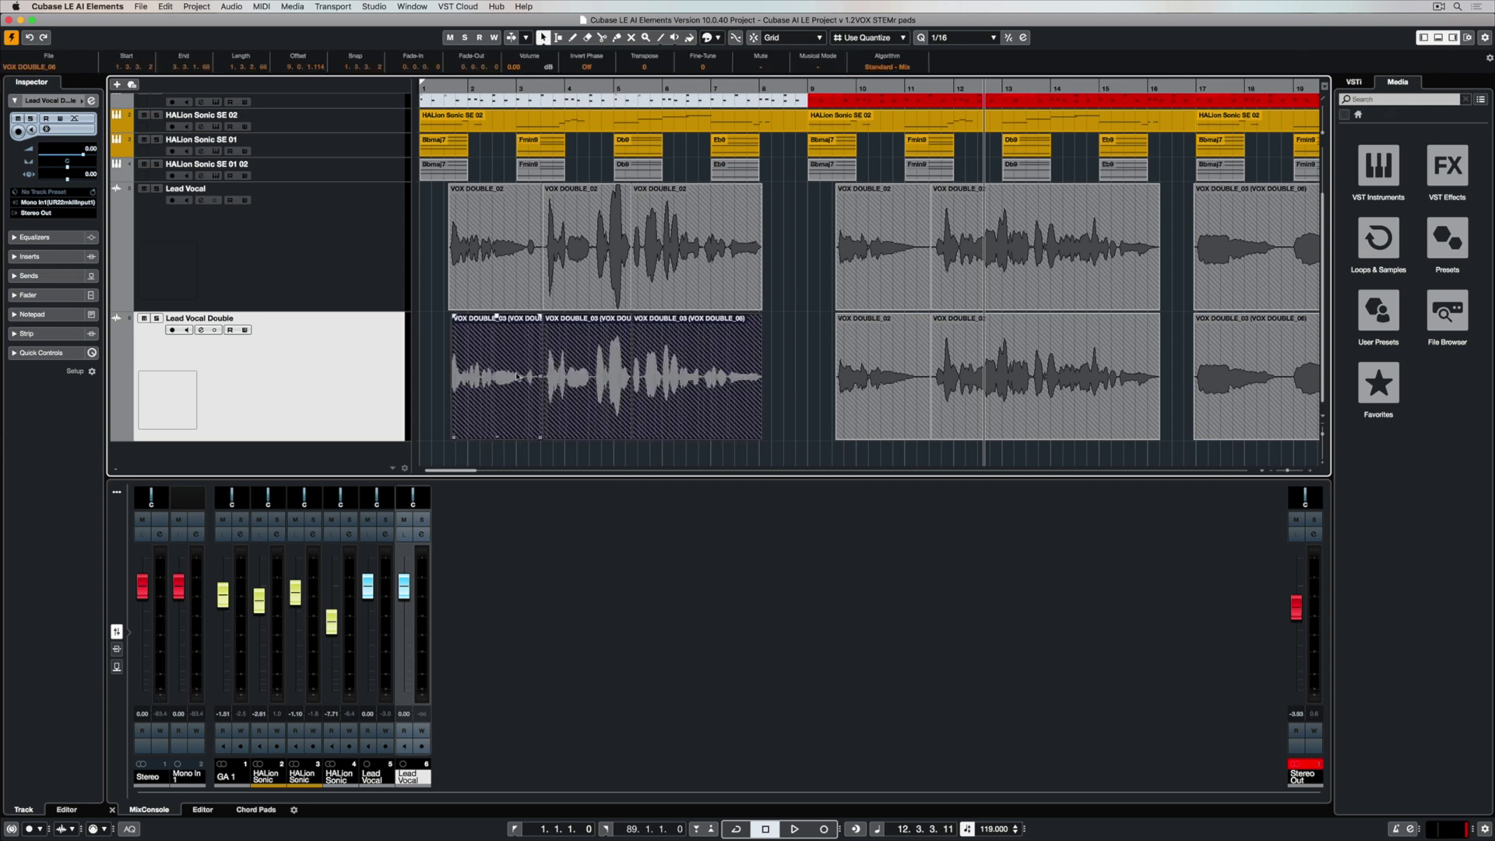
{"action": "left_click", "coordinate": [498, 437]}
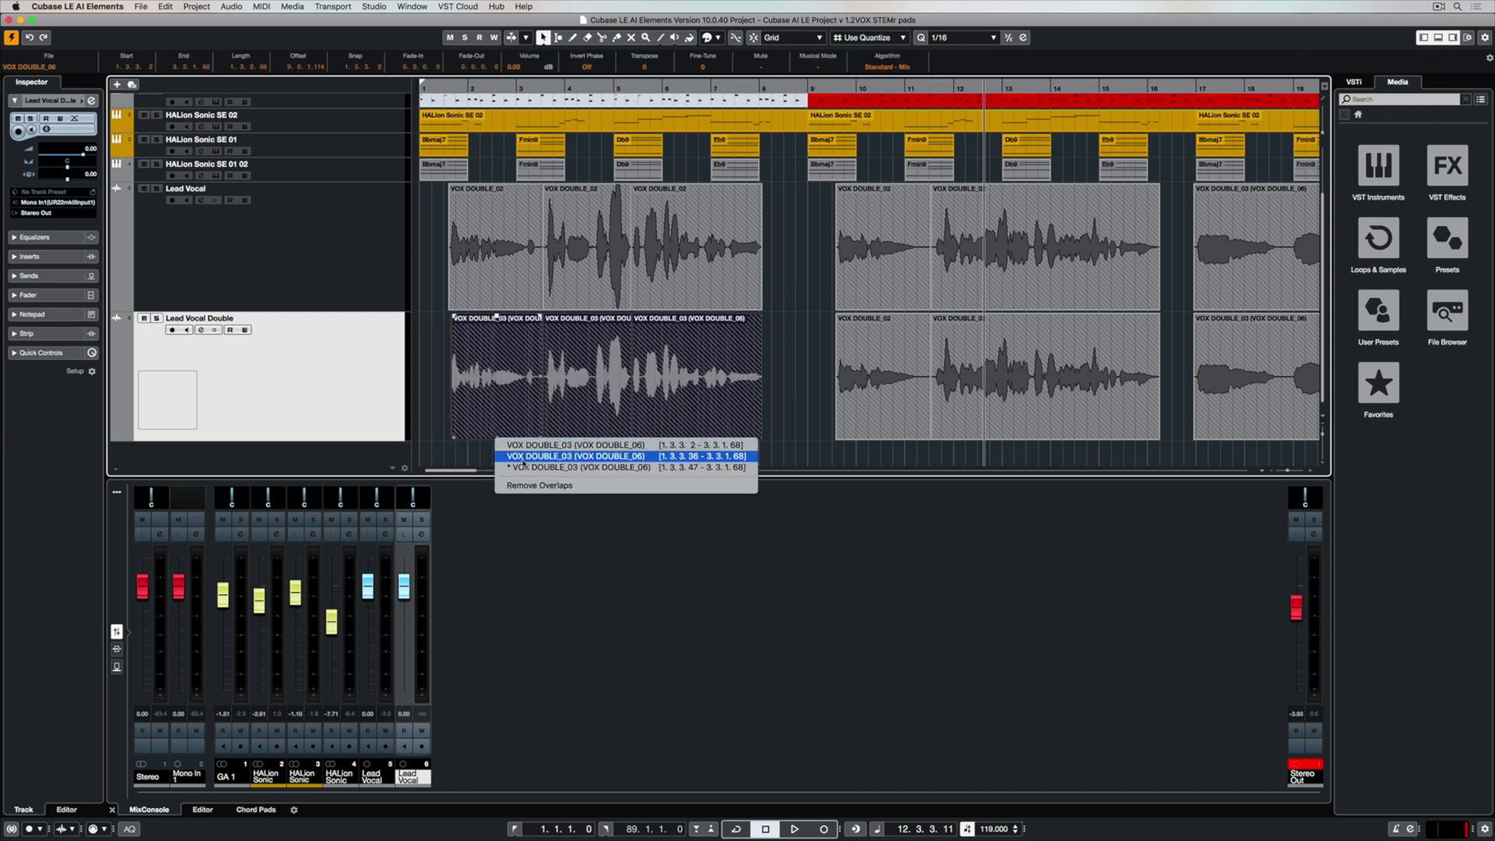
{"action": "left_click", "coordinate": [523, 457]}
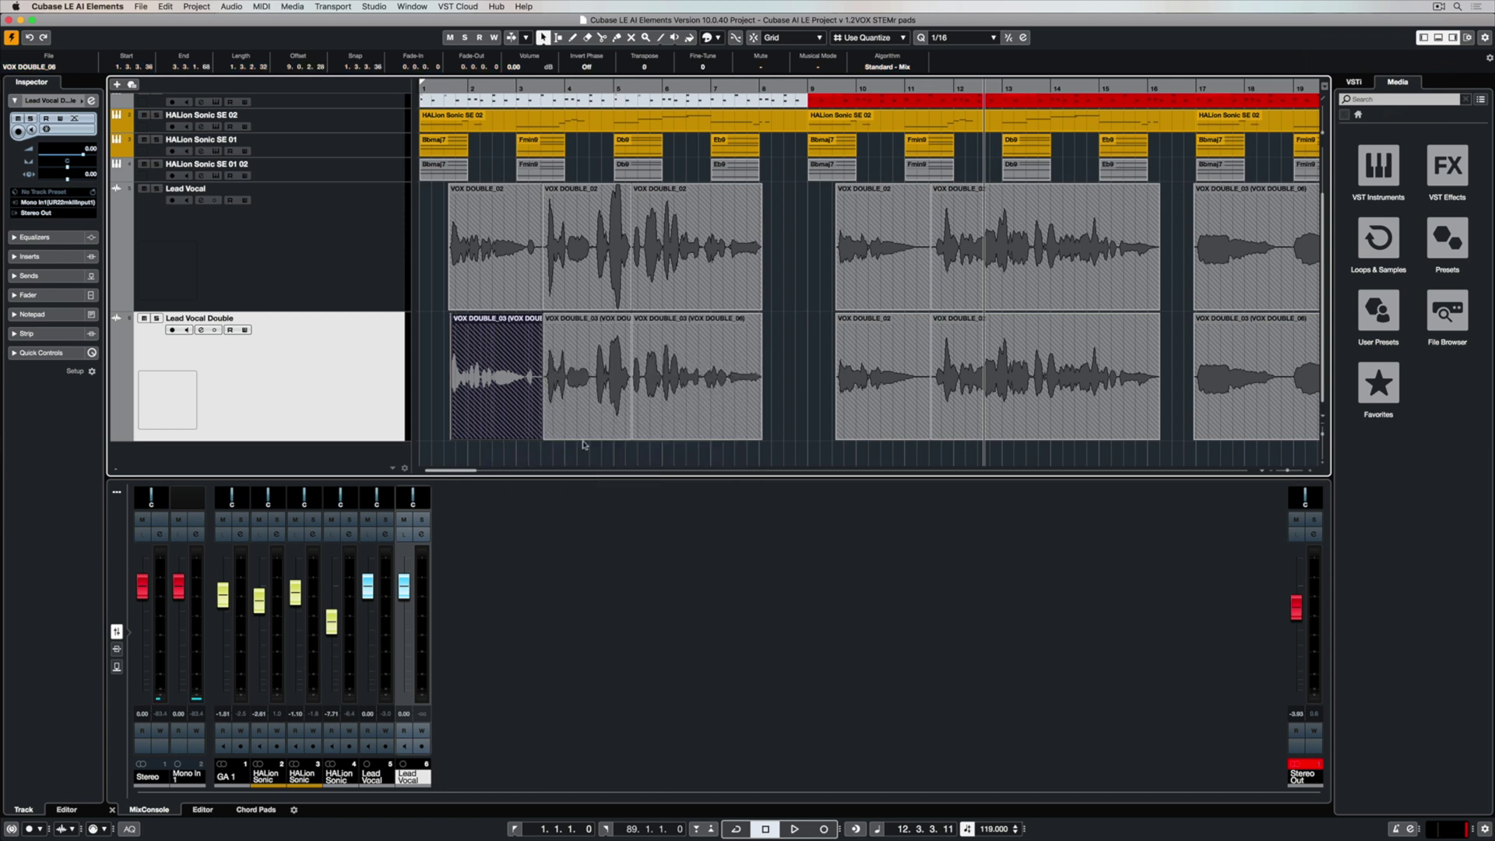
{"action": "left_click", "coordinate": [589, 438]}
{"action": "left_click", "coordinate": [701, 457]}
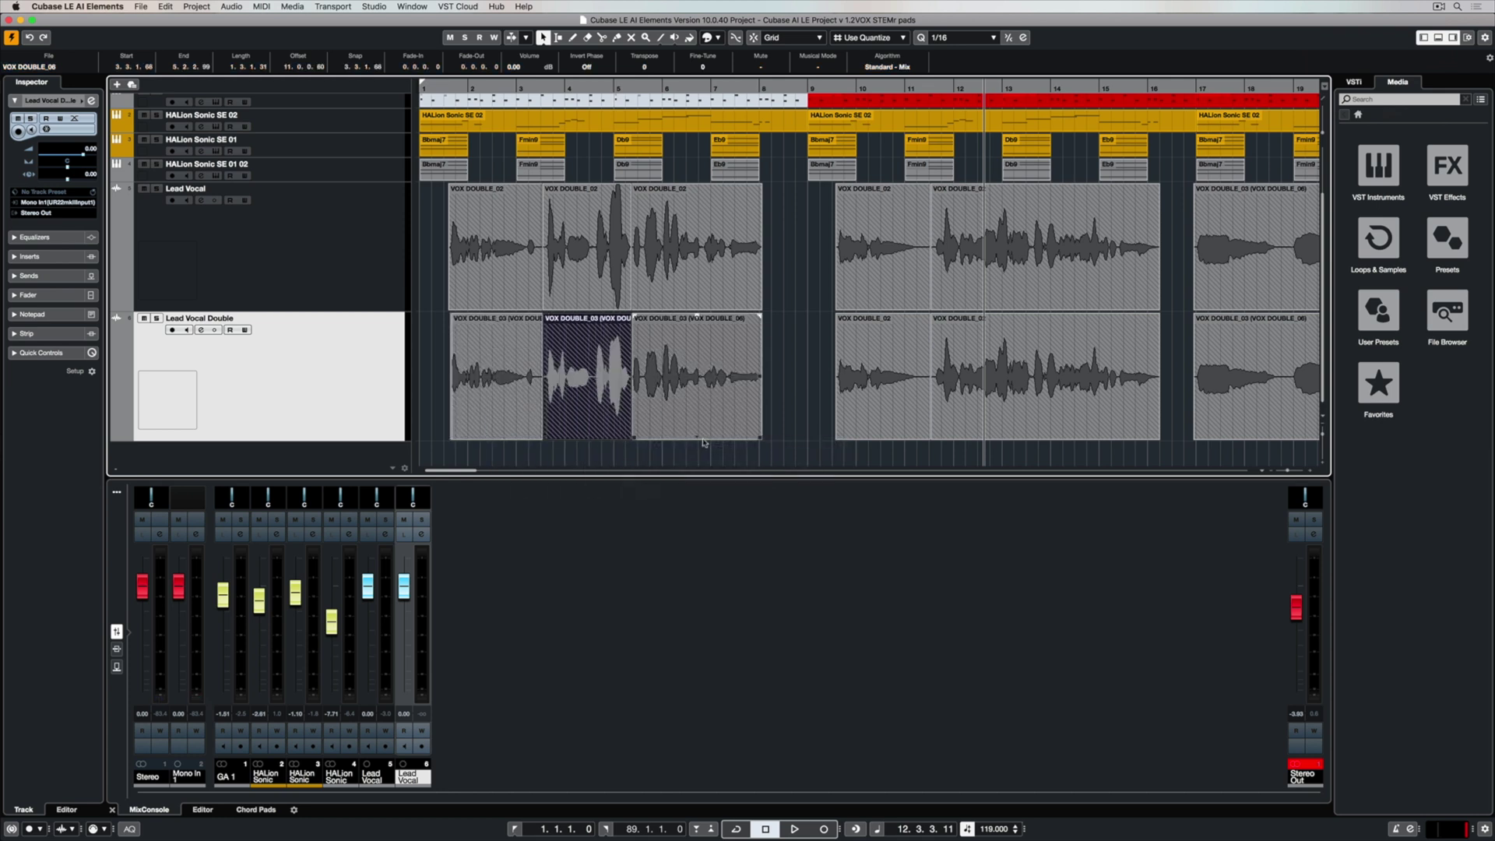
{"action": "left_click", "coordinate": [697, 437]}
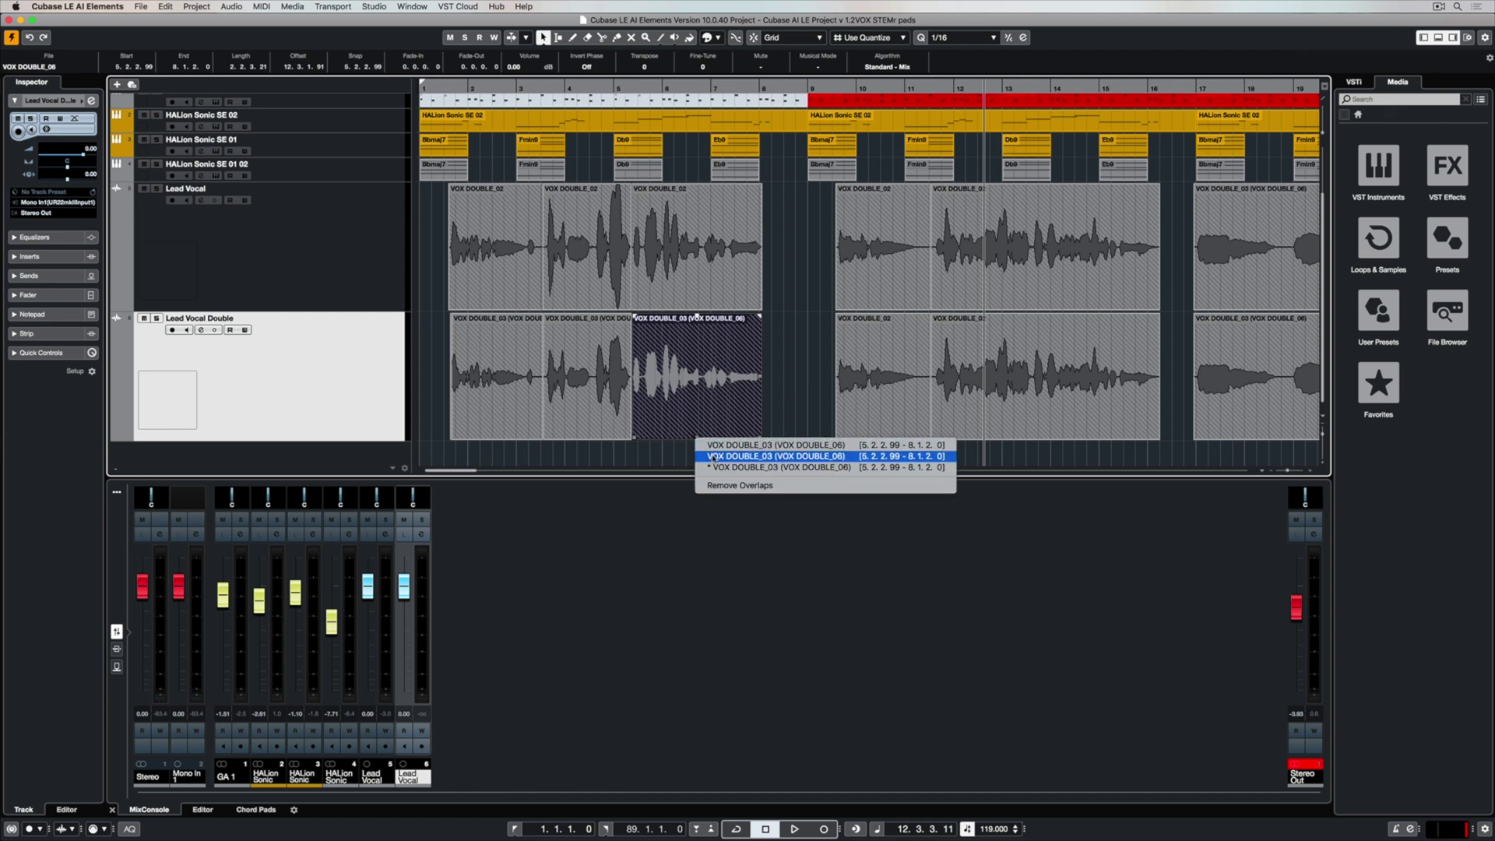
{"action": "left_click", "coordinate": [696, 463]}
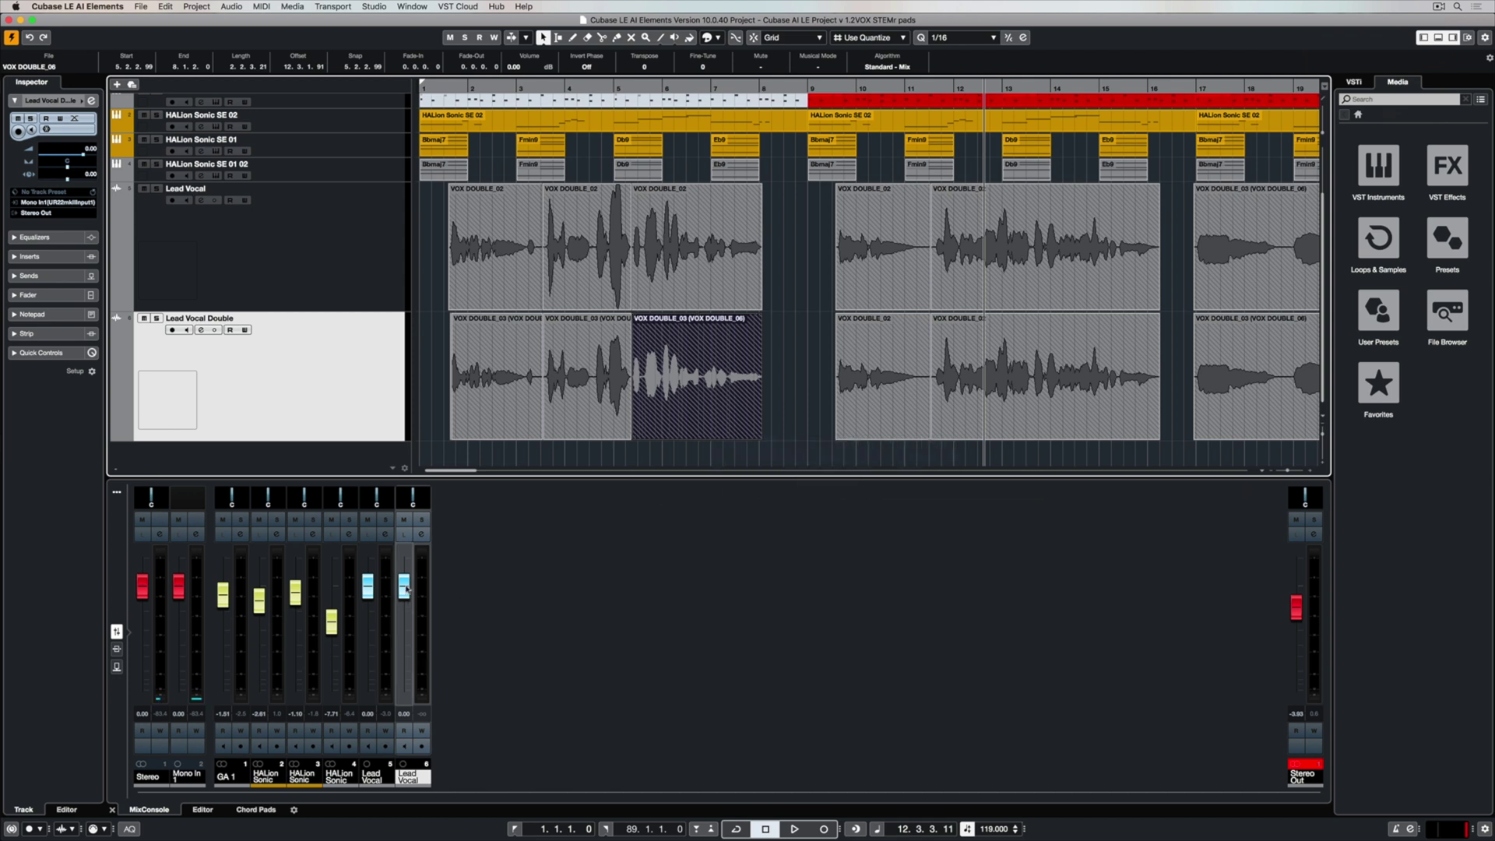
Step: Play from near bar 1 and pull the Lead Vocal Double fader to about -14.3 dB
{"action": "left_click_drag", "start_coordinate": [404, 585], "coordinate": [404, 598]}
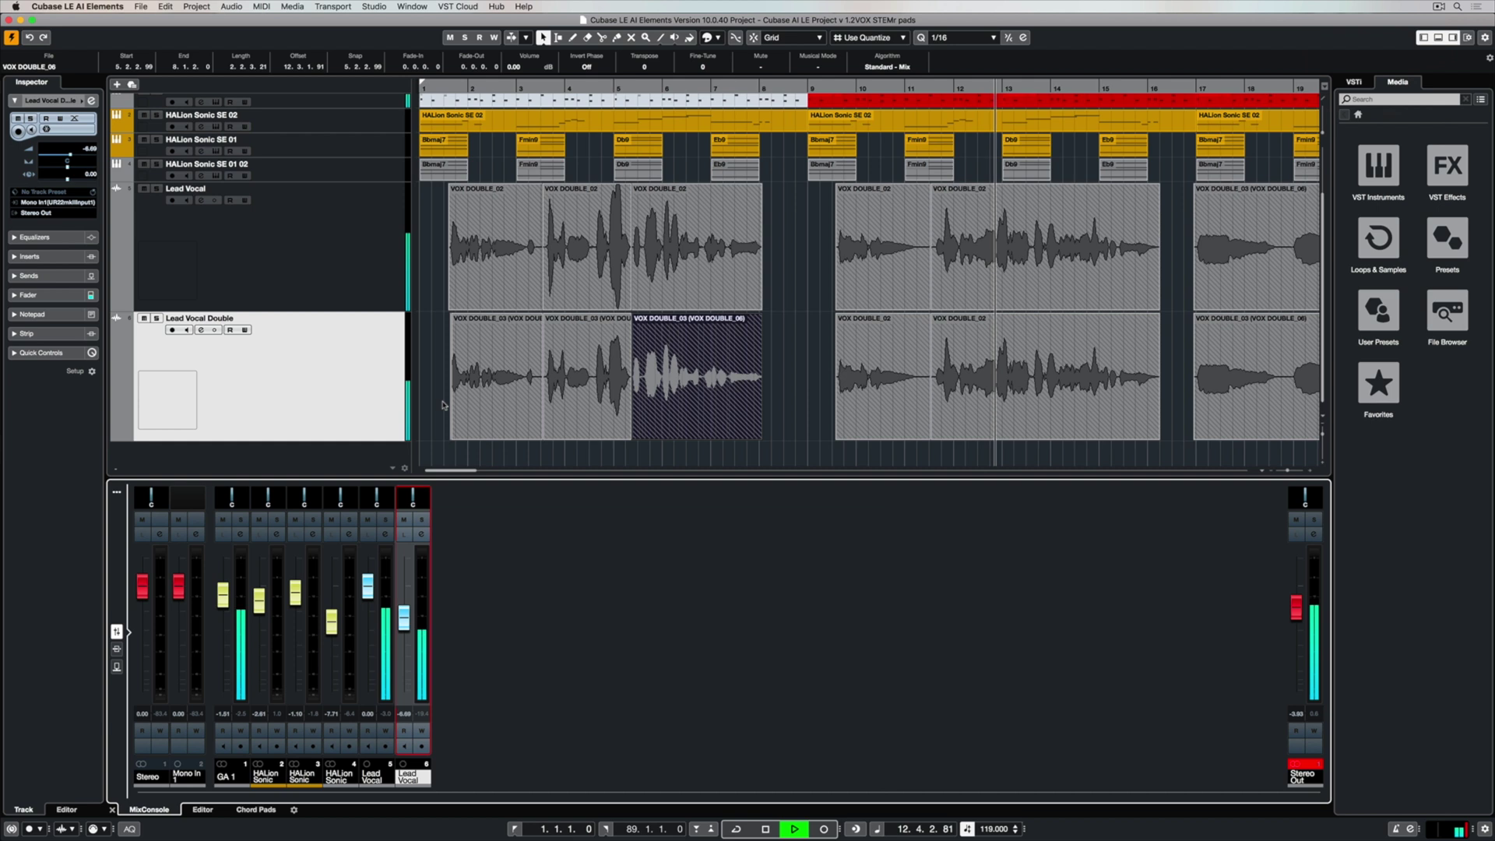
{"action": "key", "text": "space"}
{"action": "left_click", "coordinate": [445, 88]}
{"action": "key", "text": "space"}
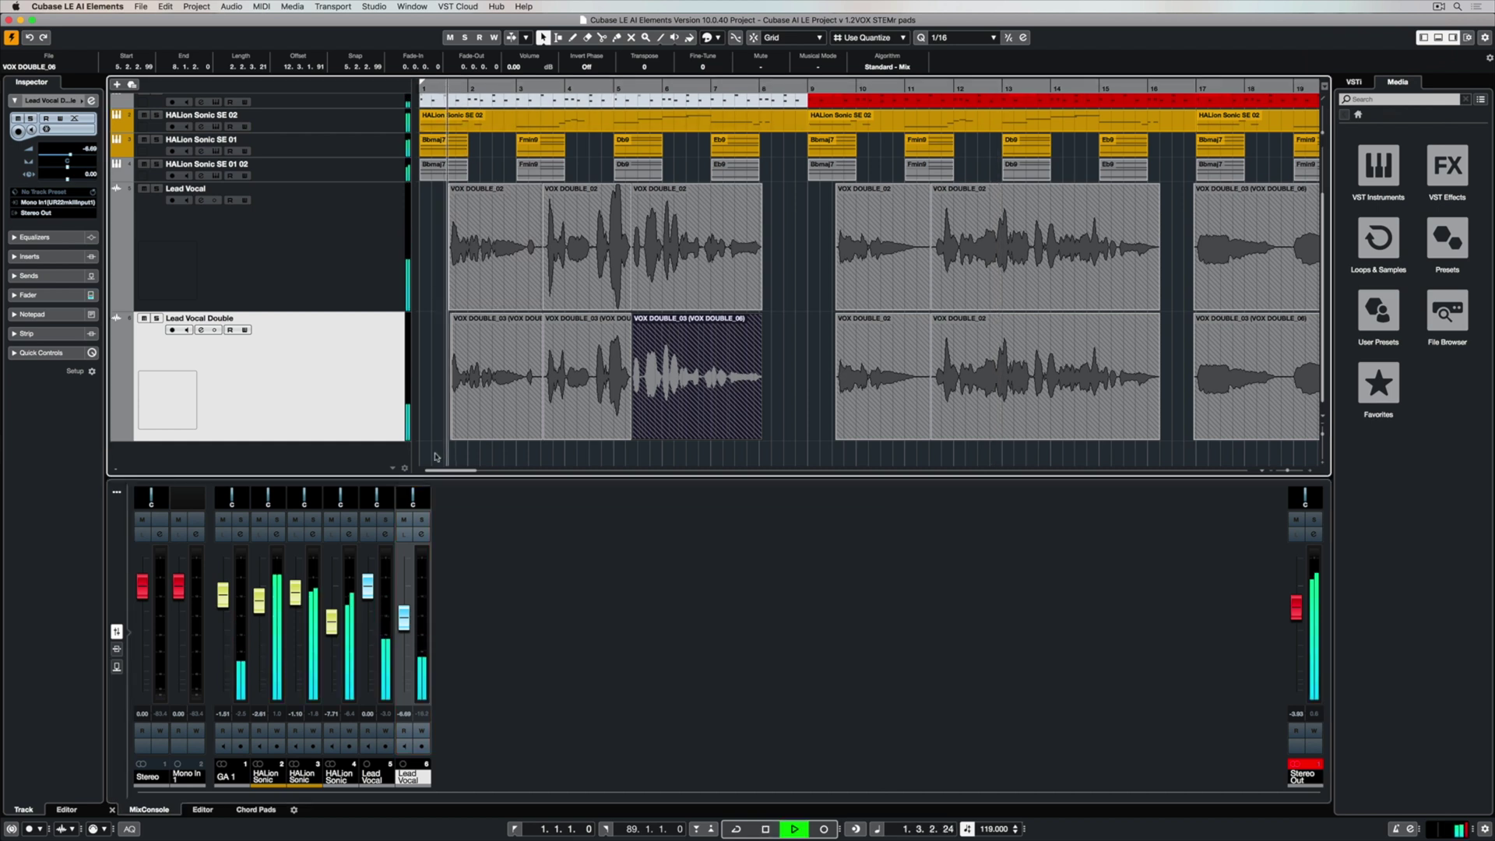
{"action": "left_click_drag", "start_coordinate": [404, 619], "coordinate": [404, 643]}
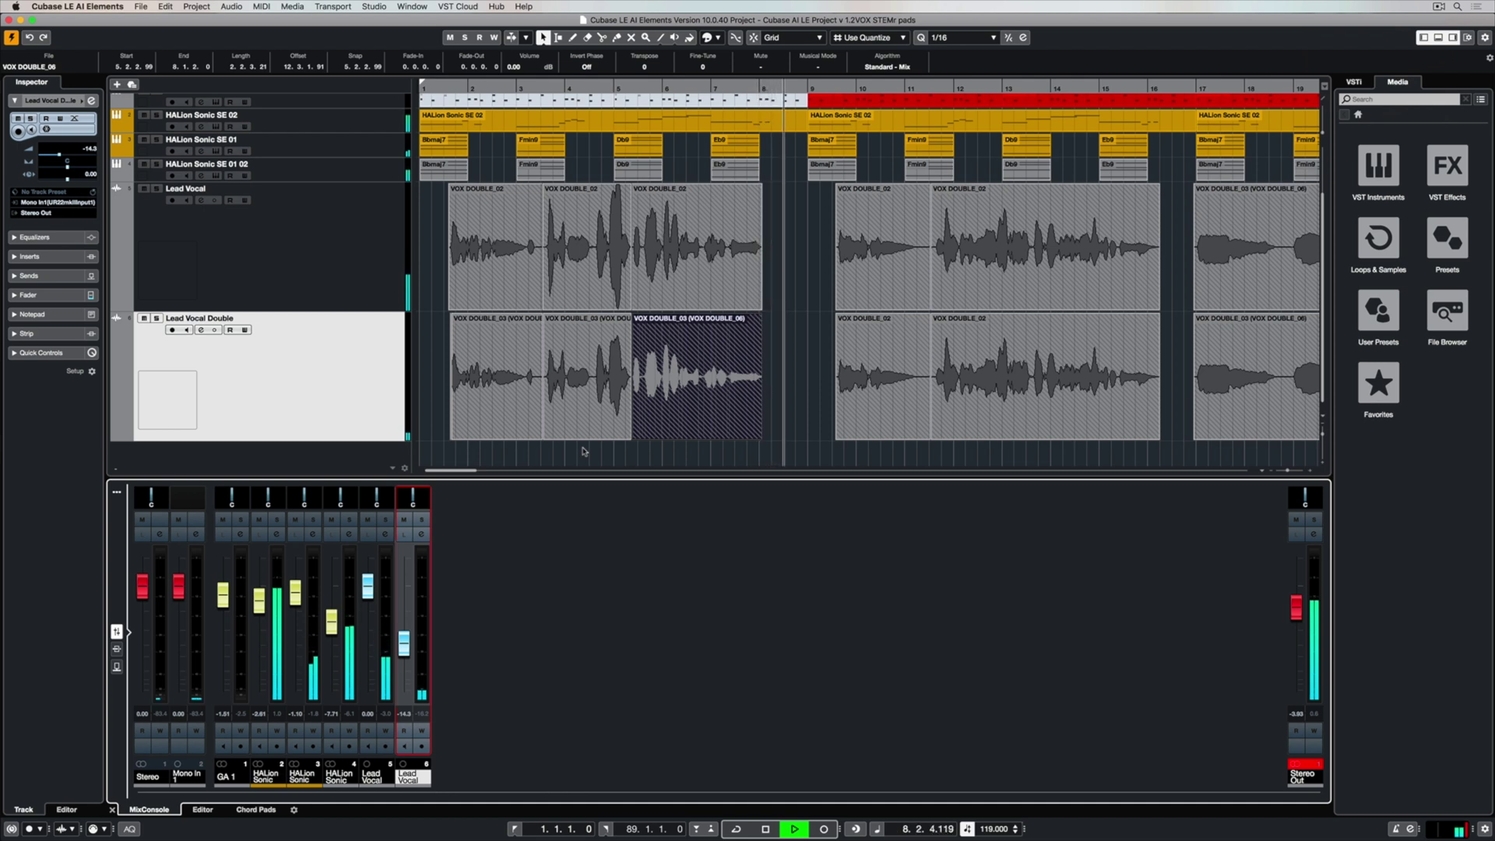
{"action": "key", "text": "space"}
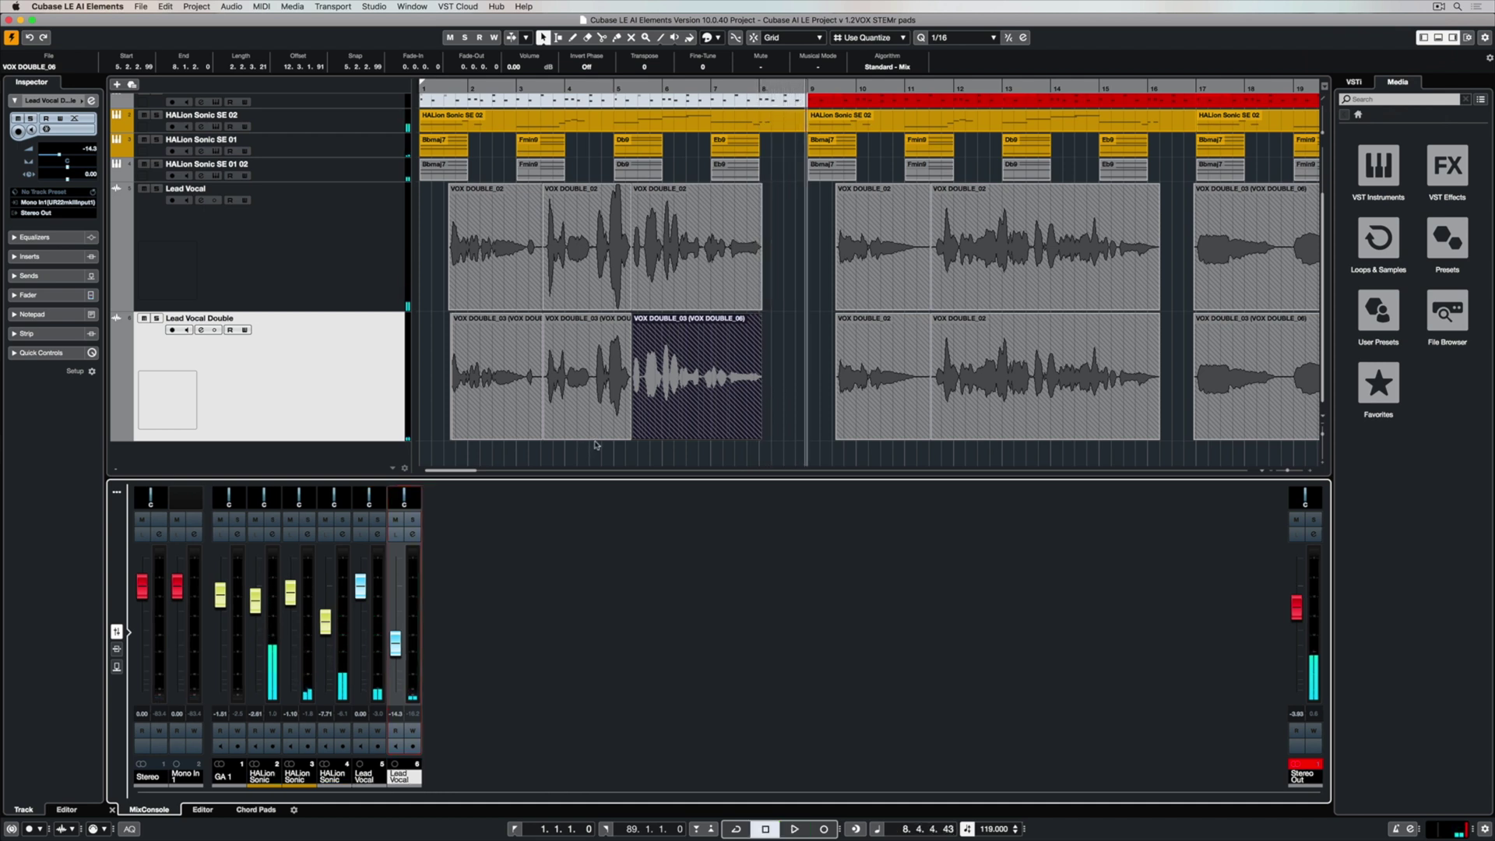
Step: Zoom out and switch the later Lead Vocal Double event near bar 40 to VOX DOUBLE_02
{"action": "left_click", "coordinate": [778, 302]}
{"action": "key", "text": "g"}
{"action": "key", "text": "g"}
{"action": "key", "text": "g"}
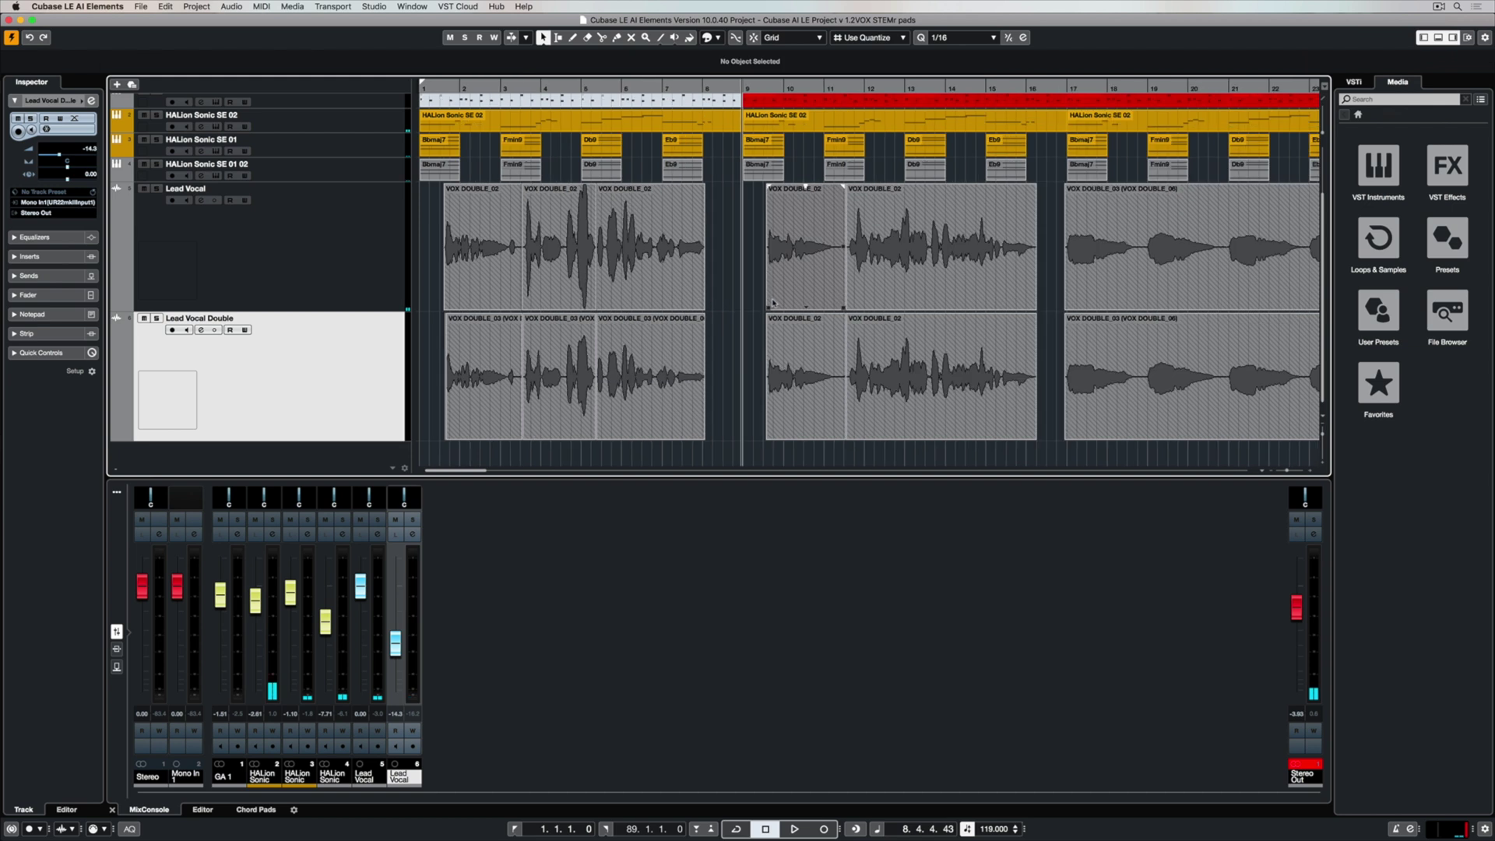
{"action": "key", "text": "g"}
{"action": "key", "text": "g"}
{"action": "key", "text": "g"}
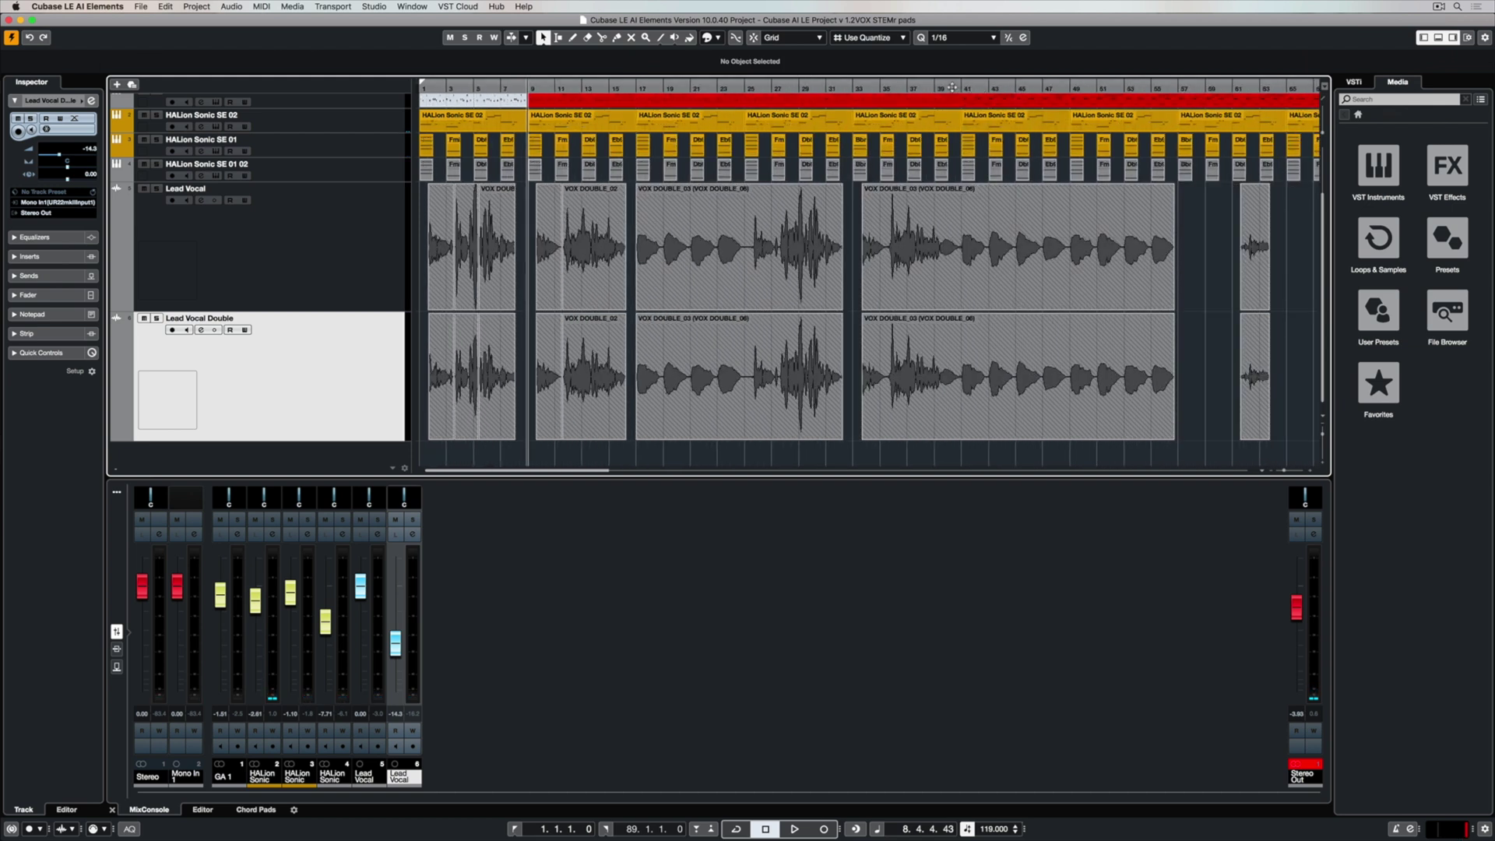
{"action": "left_click", "coordinate": [953, 87]}
{"action": "left_click", "coordinate": [1024, 321]}
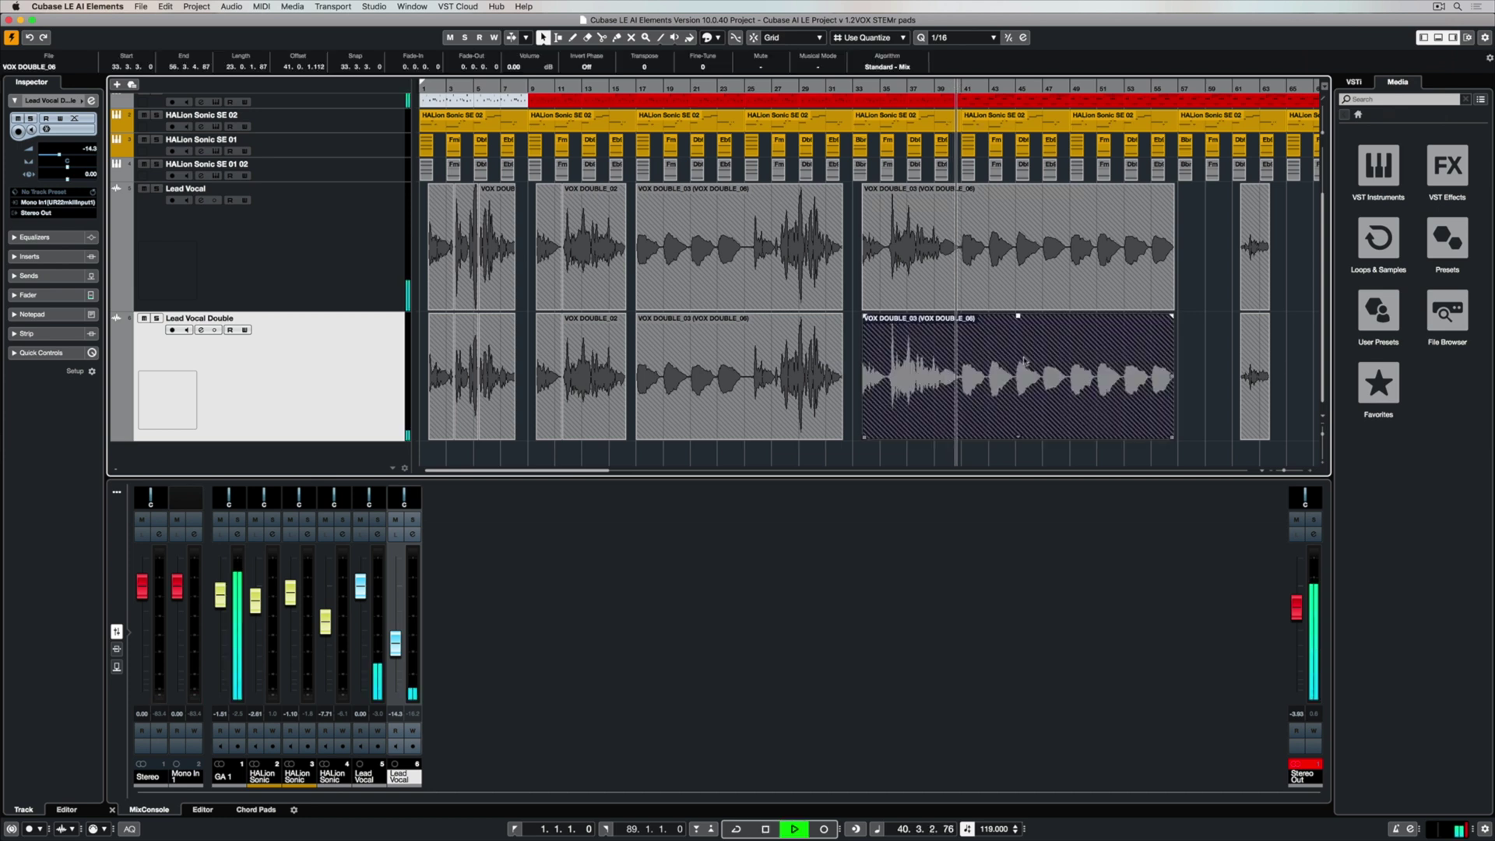
{"action": "left_click", "coordinate": [1016, 438]}
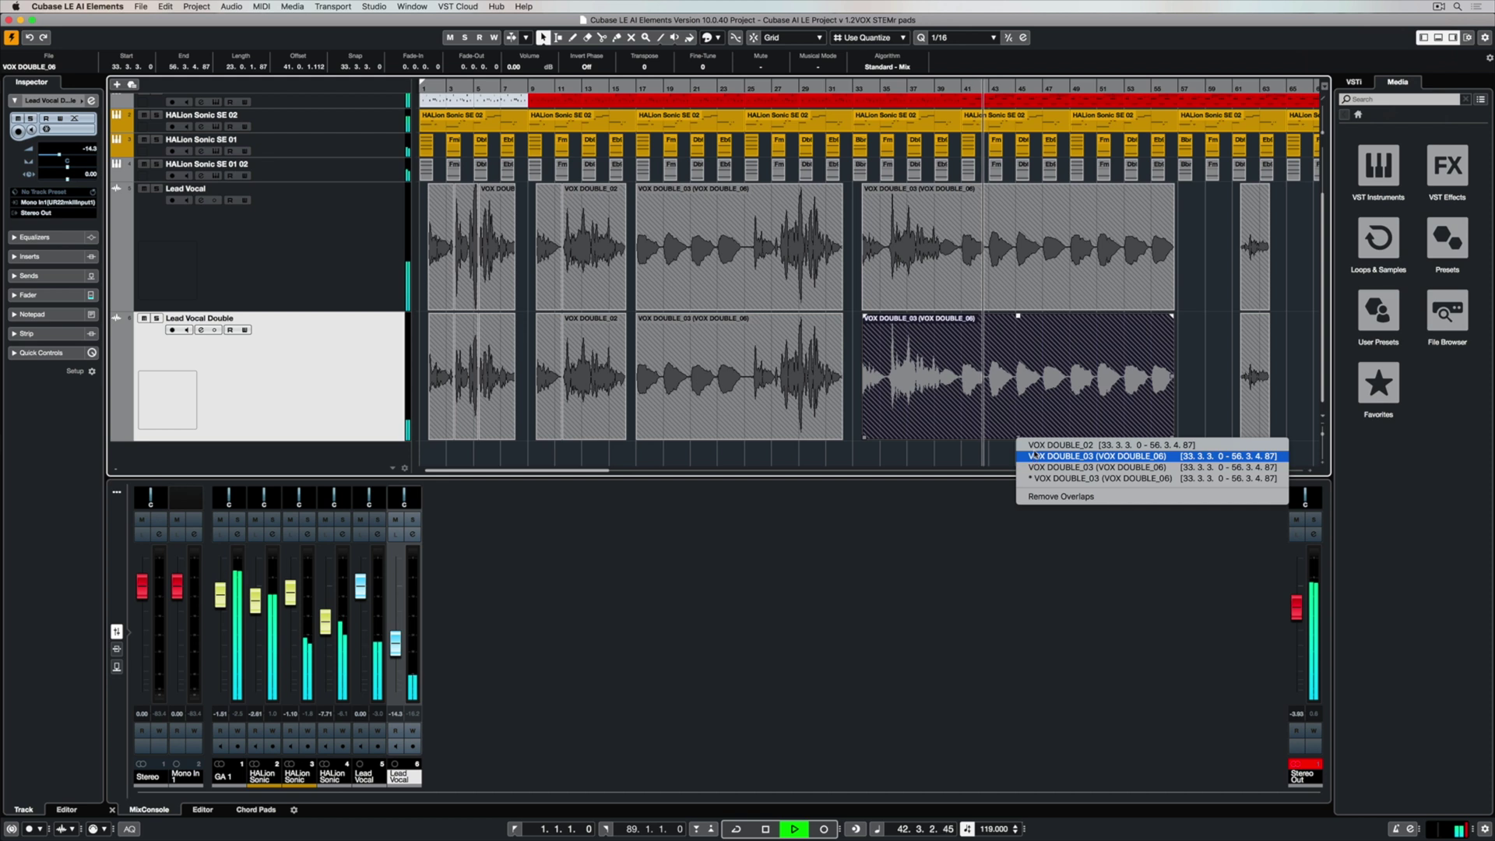
{"action": "left_click", "coordinate": [1035, 445]}
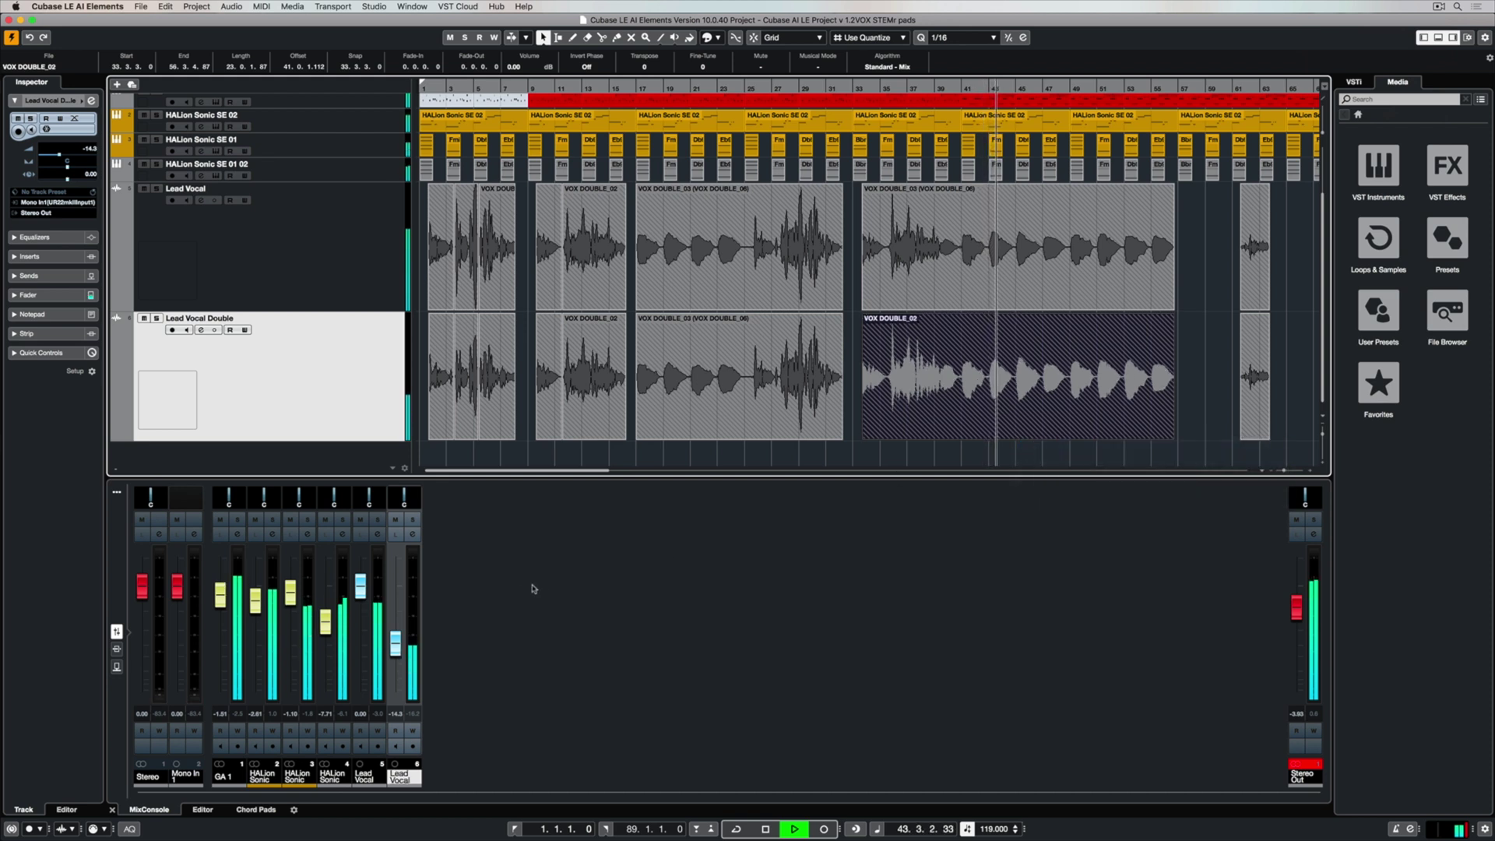
Step: Raise Lead Vocal Double near 0 dB, pan Lead Vocal left and the double right
{"action": "left_click_drag", "start_coordinate": [395, 644], "coordinate": [395, 587]}
{"action": "left_click_drag", "start_coordinate": [369, 497], "coordinate": [436, 496]}
{"action": "left_click_drag", "start_coordinate": [395, 587], "coordinate": [397, 590]}
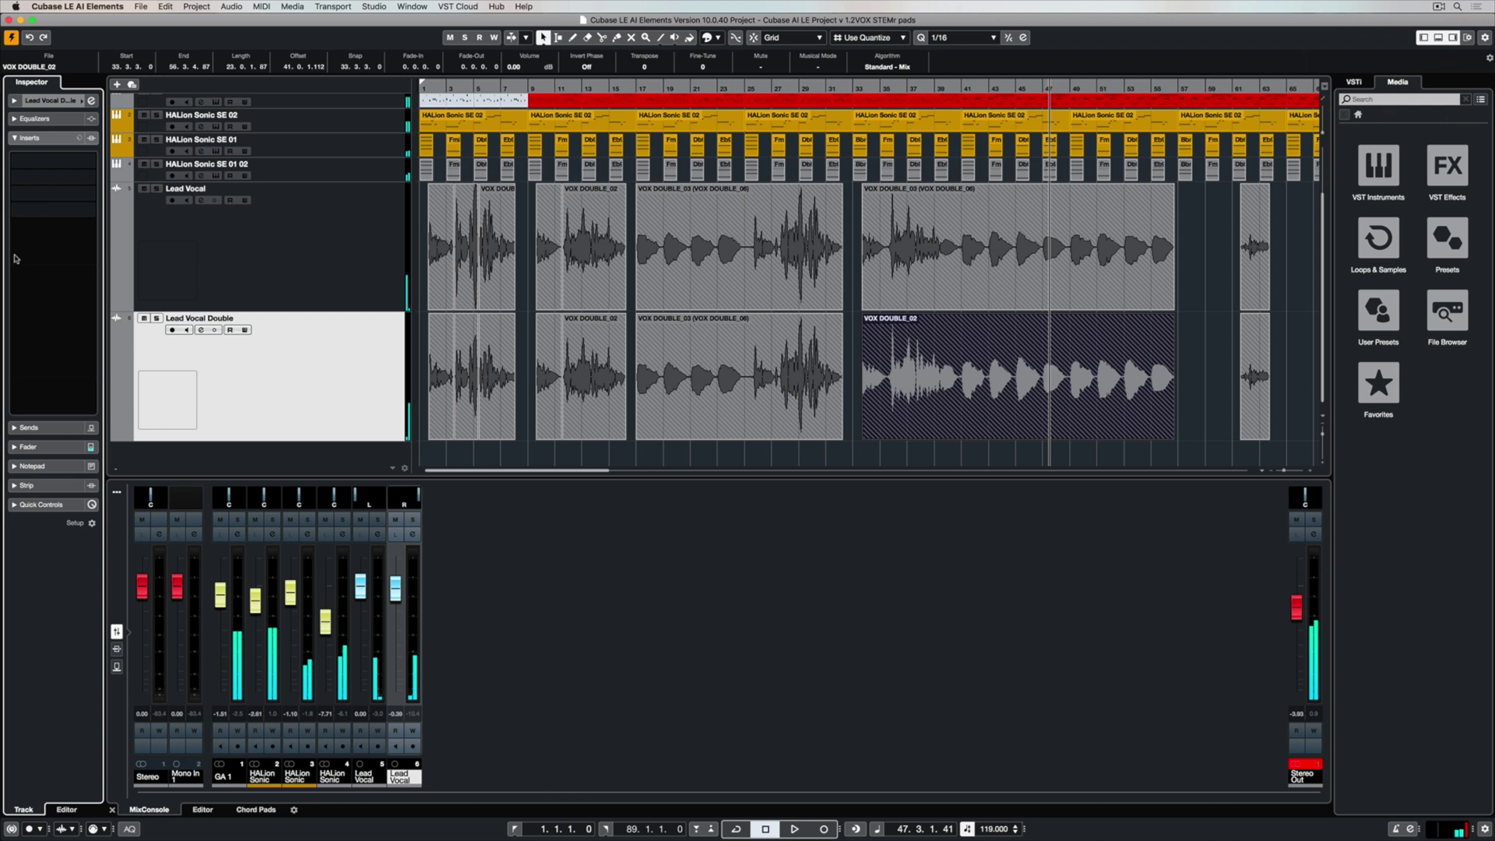
Step: Load Modulation > Chorus into the first insert slot of Lead Vocal Double
{"action": "left_click", "coordinate": [78, 175]}
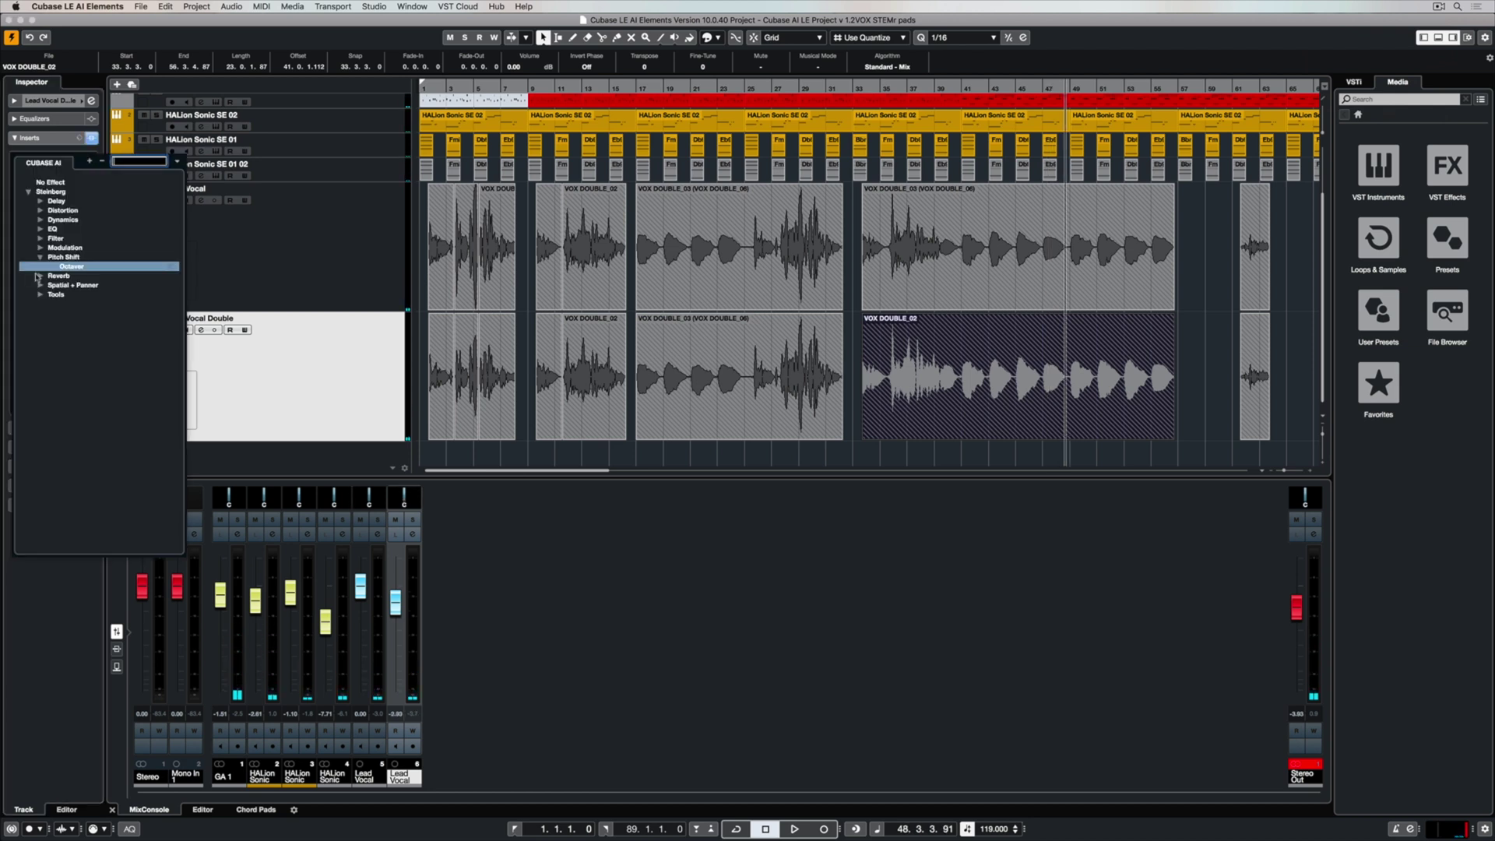
{"action": "left_click", "coordinate": [40, 249]}
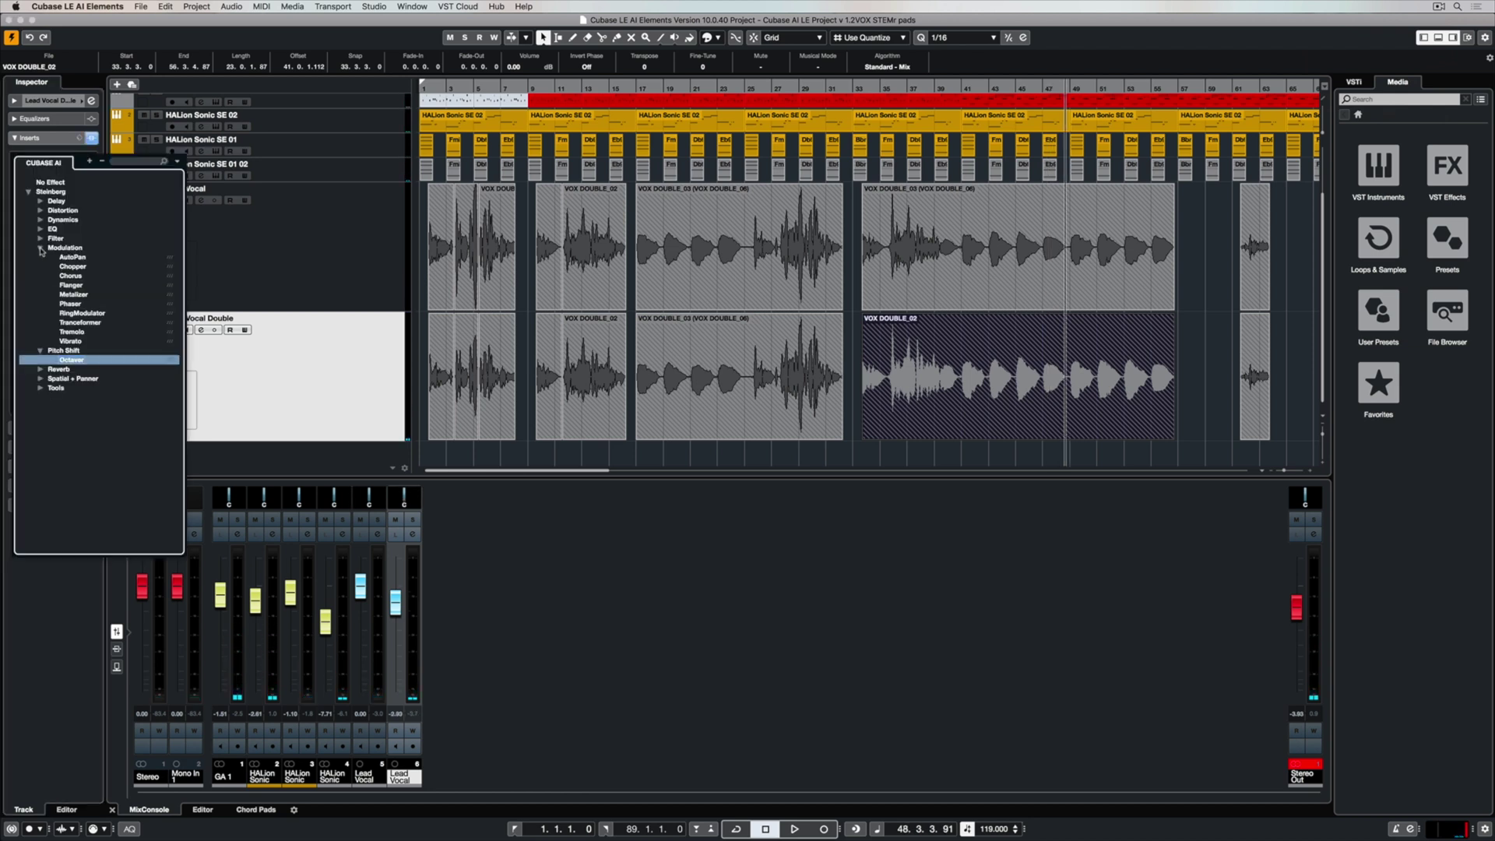
{"action": "left_click", "coordinate": [72, 276]}
Step: Adjust the double's level during playback and move the Chorus to insert slot 2
{"action": "key", "text": "space"}
{"action": "mouse_move", "coordinate": [395, 602]}
{"action": "left_mouse_down"}
{"action": "mouse_move", "coordinate": [395, 577]}
{"action": "mouse_move", "coordinate": [394, 592]}
{"action": "left_mouse_up"}
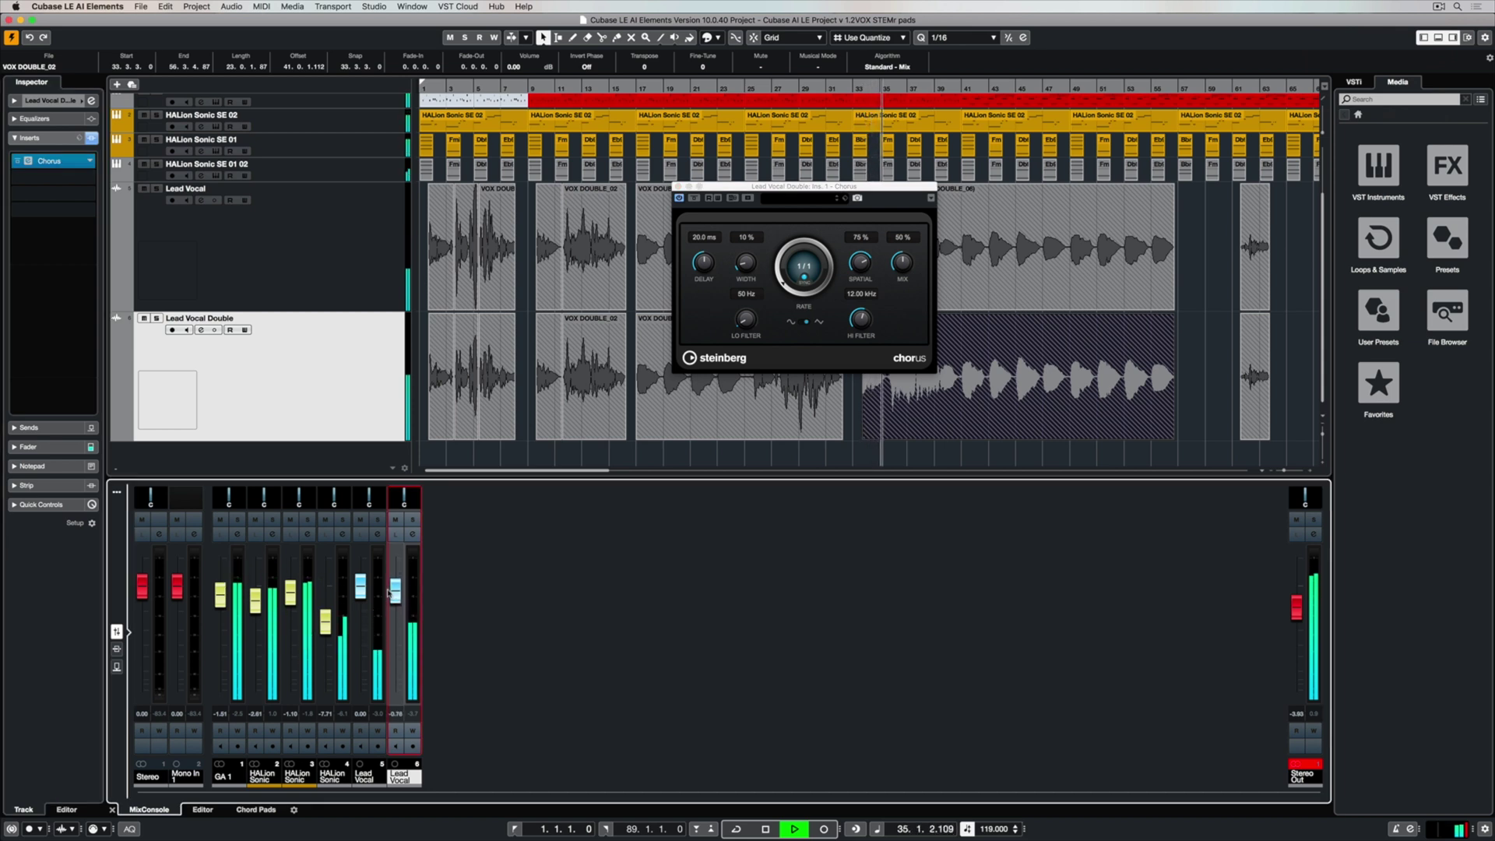
{"action": "left_click", "coordinate": [959, 87]}
{"action": "left_click_drag", "start_coordinate": [394, 594], "coordinate": [394, 597]}
{"action": "left_click_drag", "start_coordinate": [60, 167], "coordinate": [61, 179]}
Step: Add Steinberg Distortion in the first insert slot, ahead of the Chorus
{"action": "key", "text": "space"}
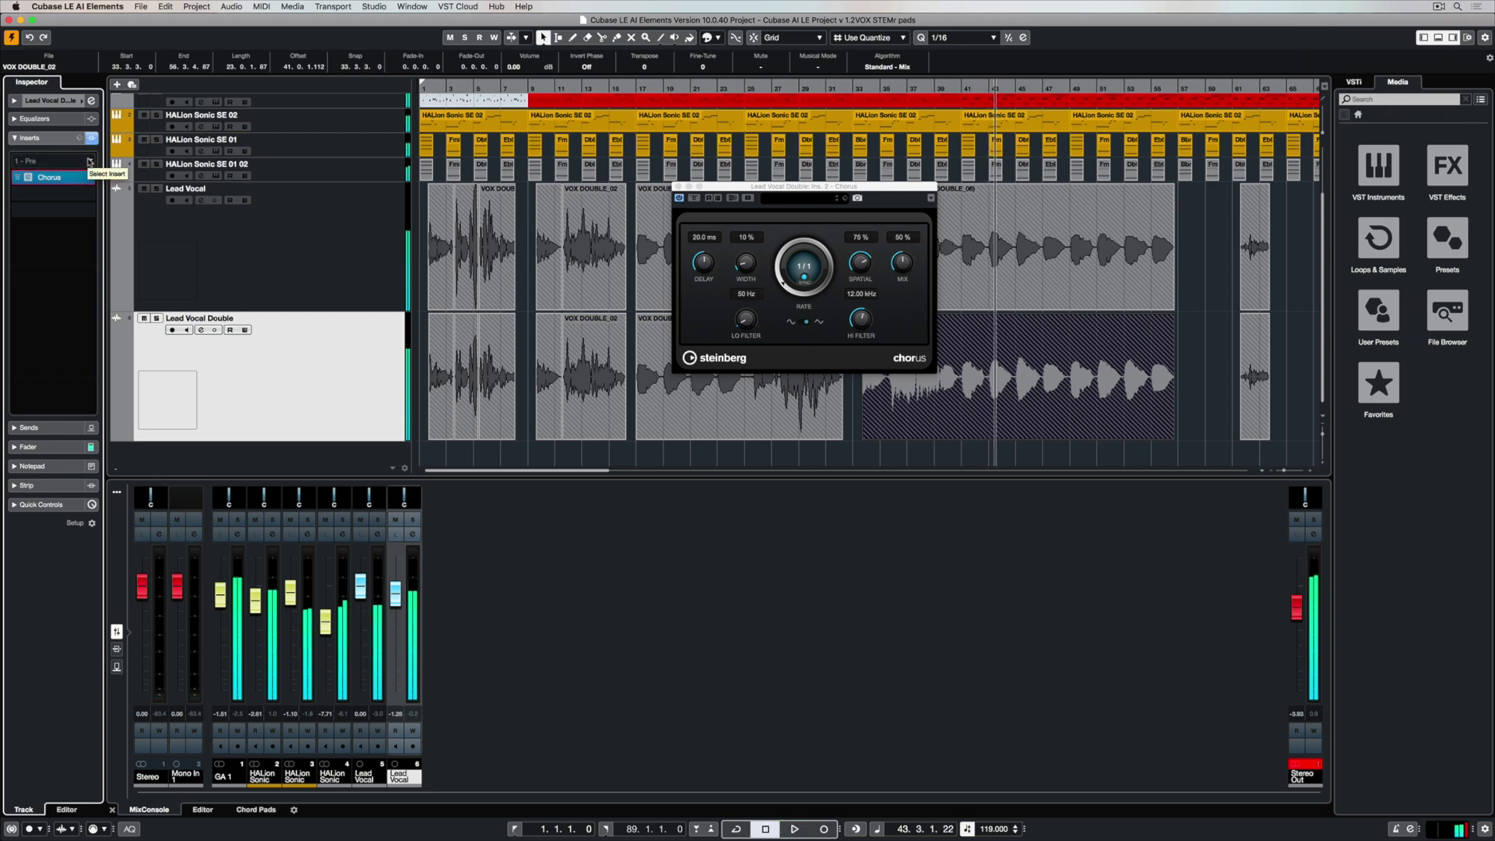
{"action": "left_click", "coordinate": [89, 161]}
{"action": "left_click", "coordinate": [28, 192]}
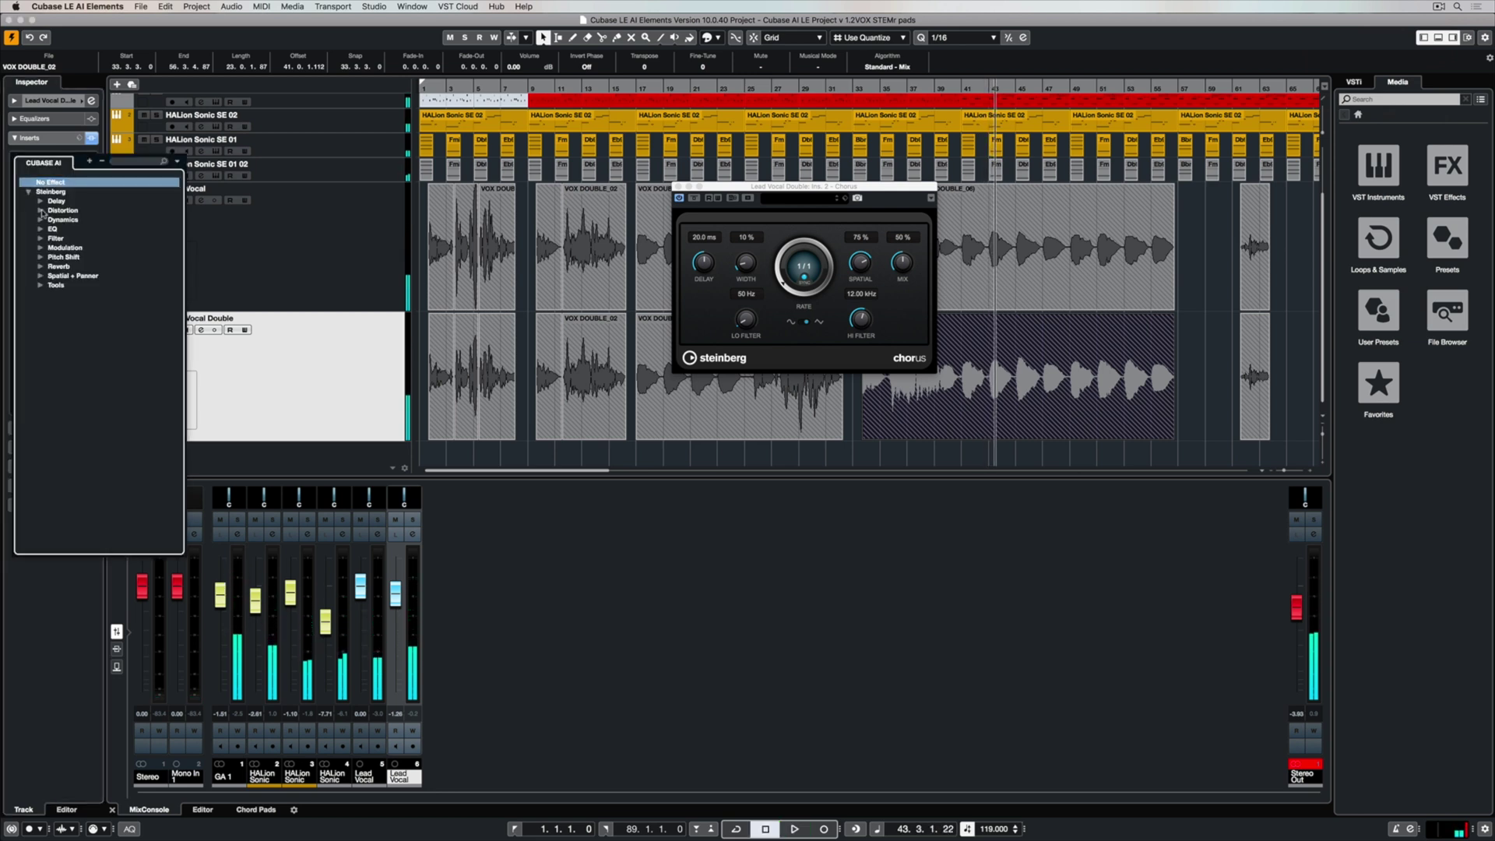
{"action": "left_click", "coordinate": [39, 211]}
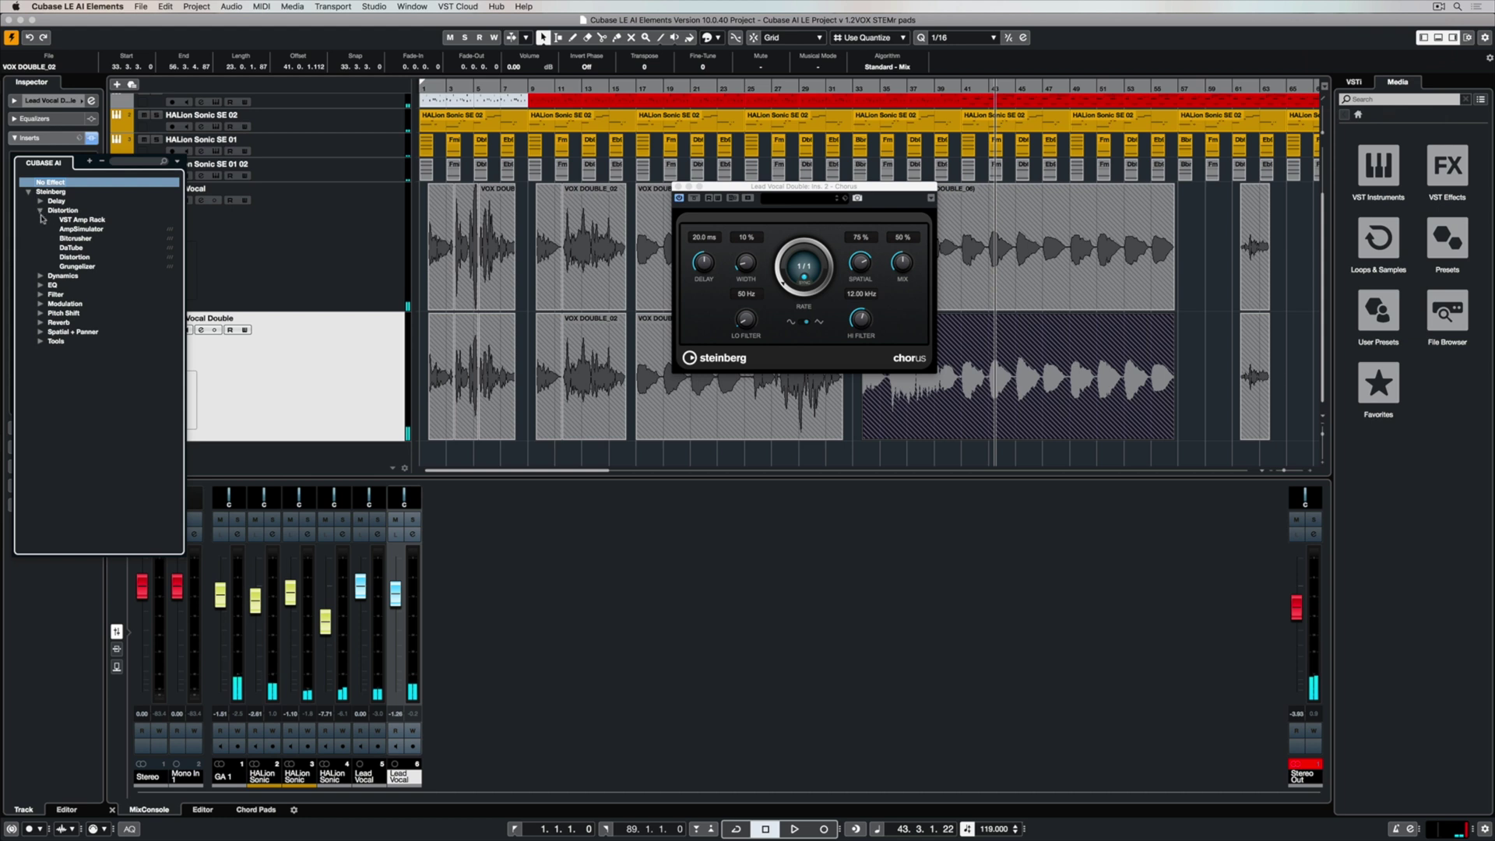
{"action": "left_click", "coordinate": [78, 258]}
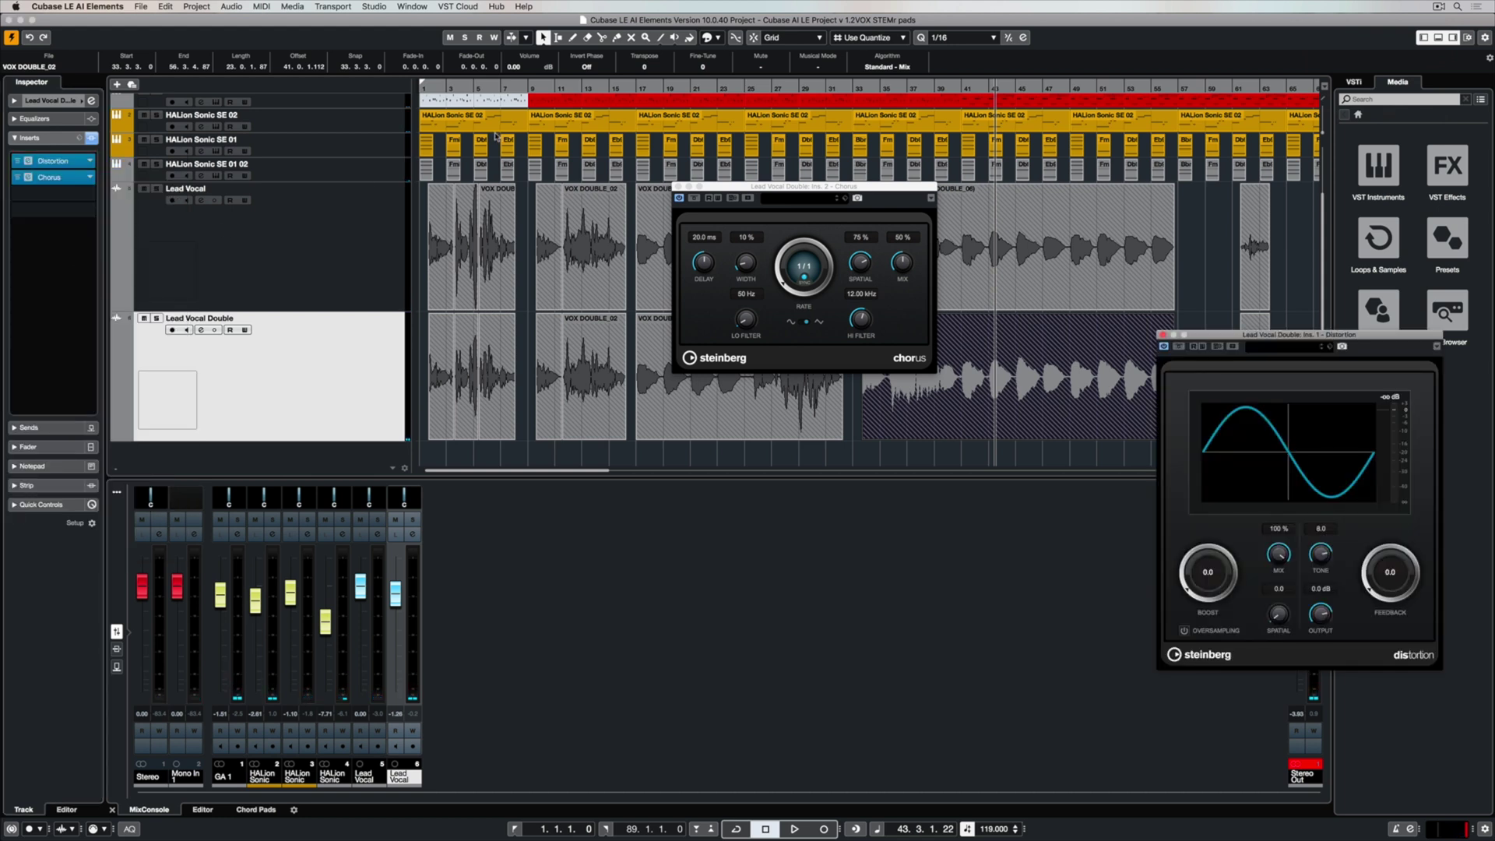
{"action": "left_click", "coordinate": [157, 200]}
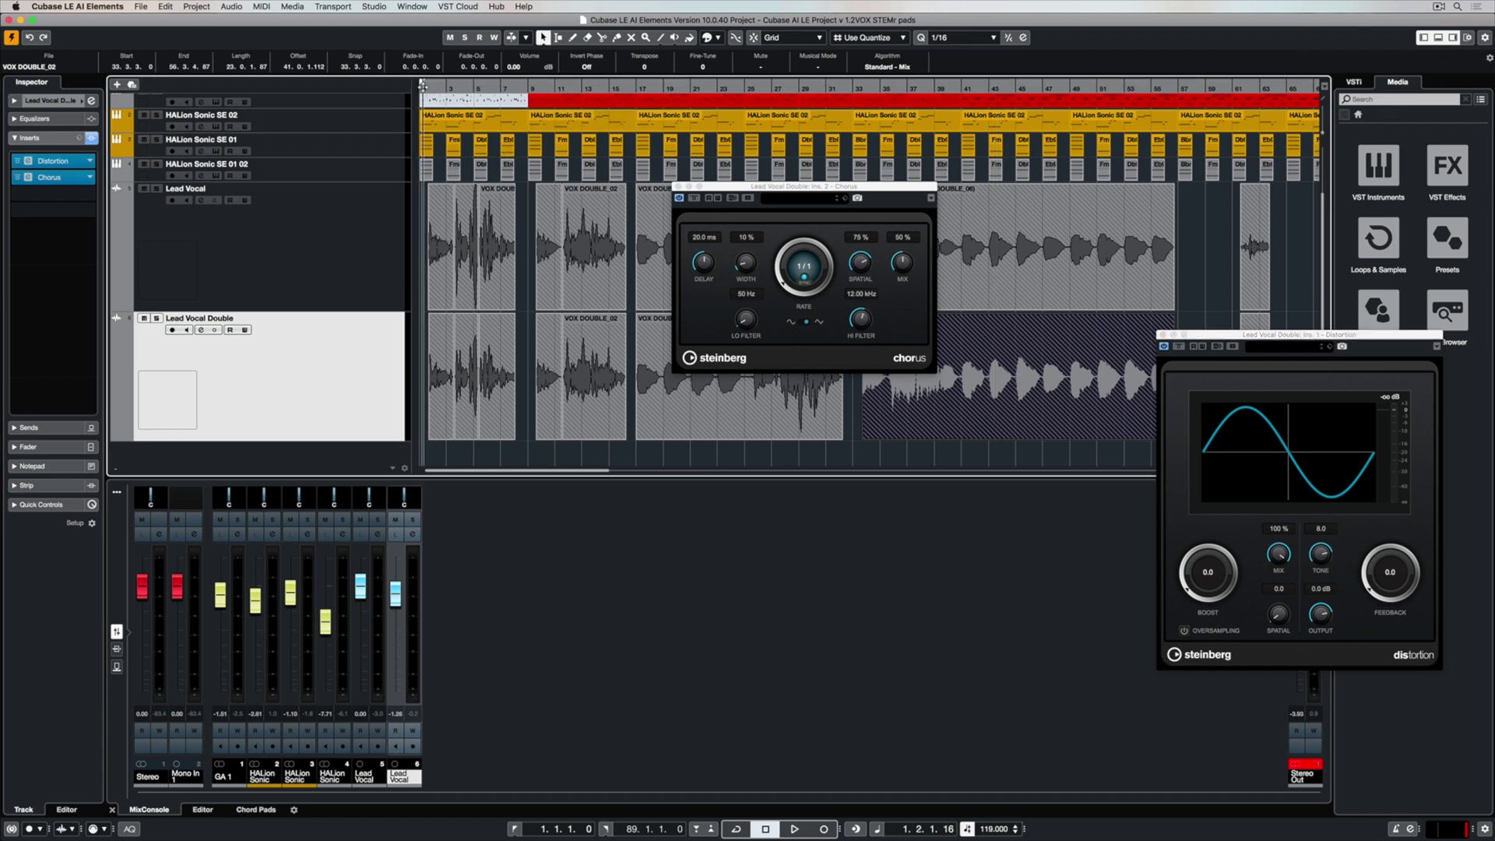
Step: During playback, bypass the Chorus and raise the Distortion boost to 2.1
{"action": "key", "text": "space"}
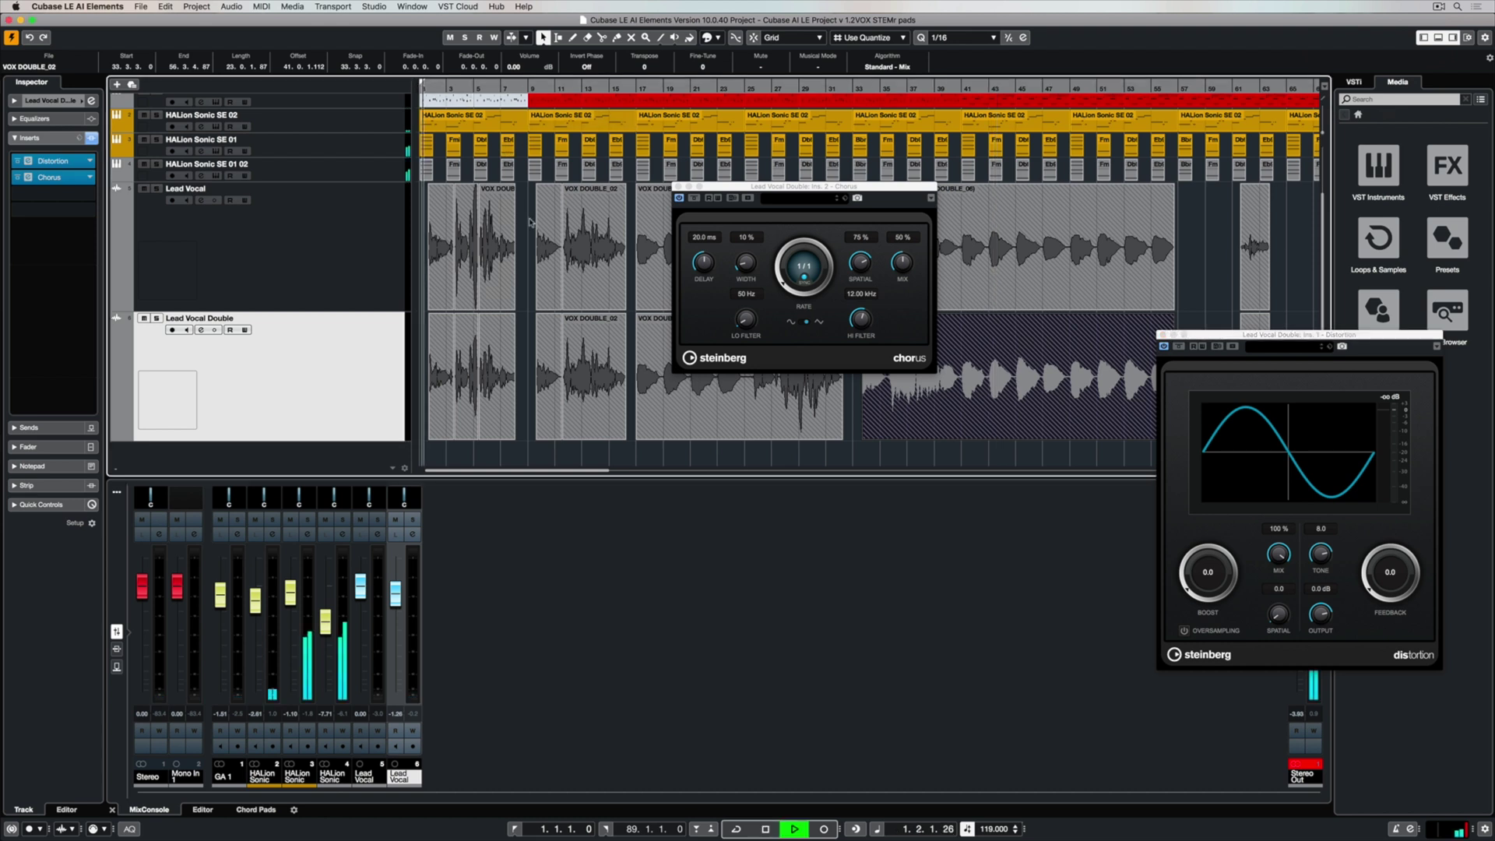
{"action": "left_click", "coordinate": [19, 177]}
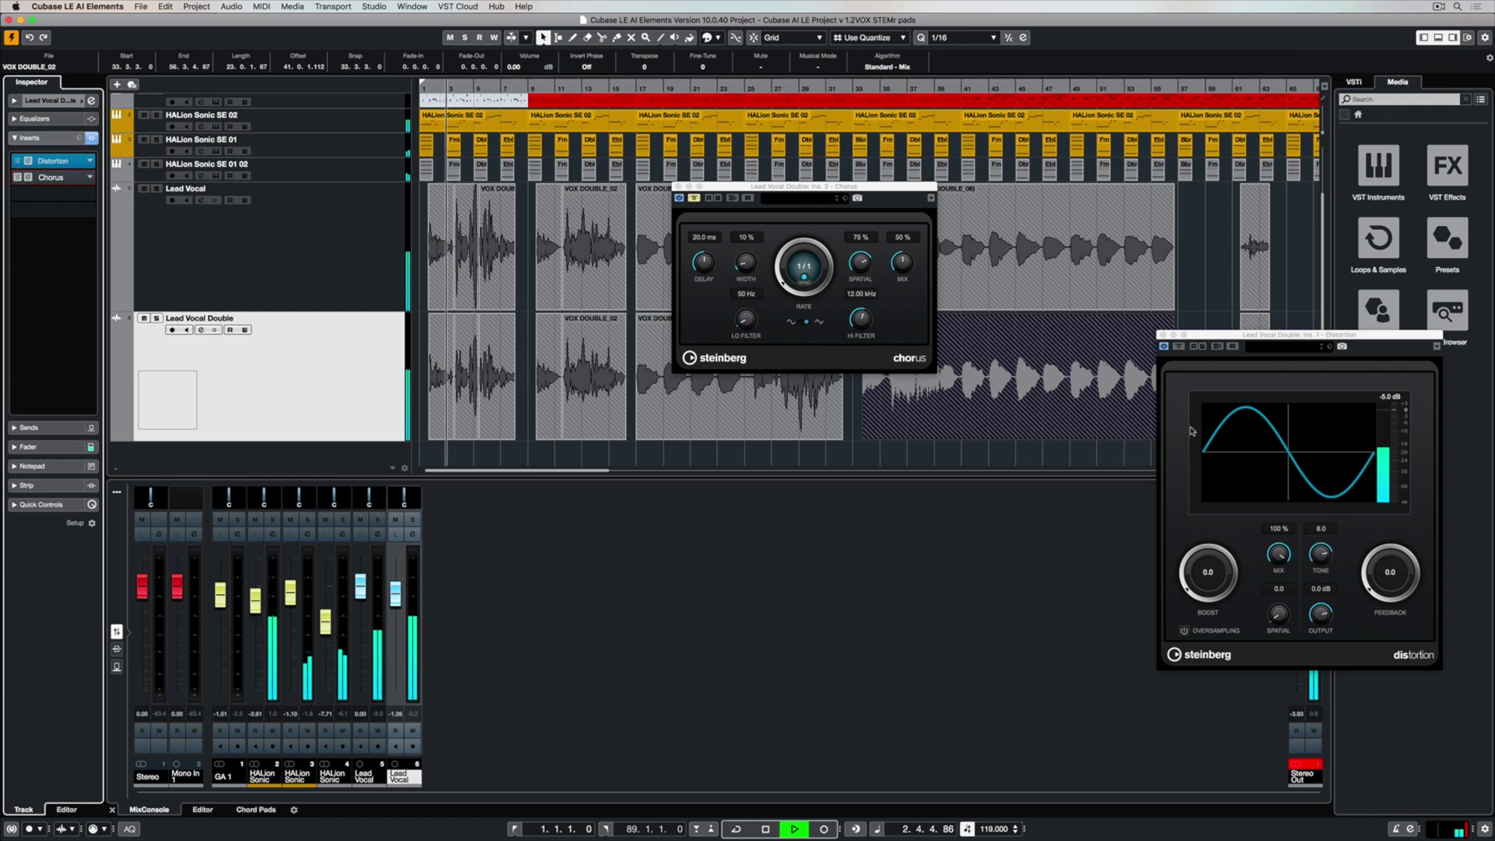
{"action": "left_click_drag", "start_coordinate": [1254, 345], "coordinate": [1036, 373]}
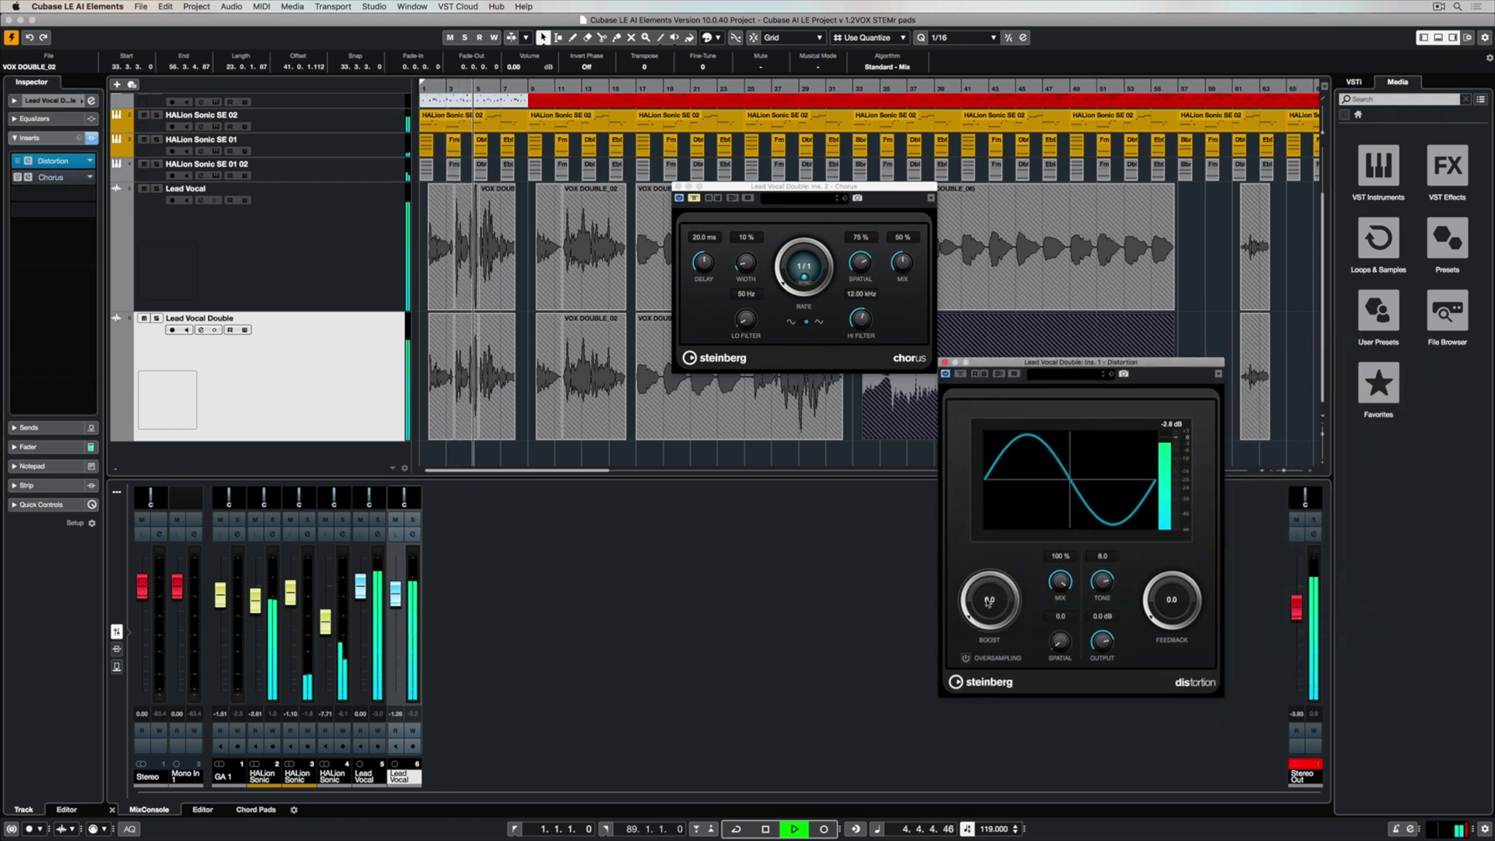
{"action": "left_click_drag", "start_coordinate": [988, 600], "coordinate": [988, 580]}
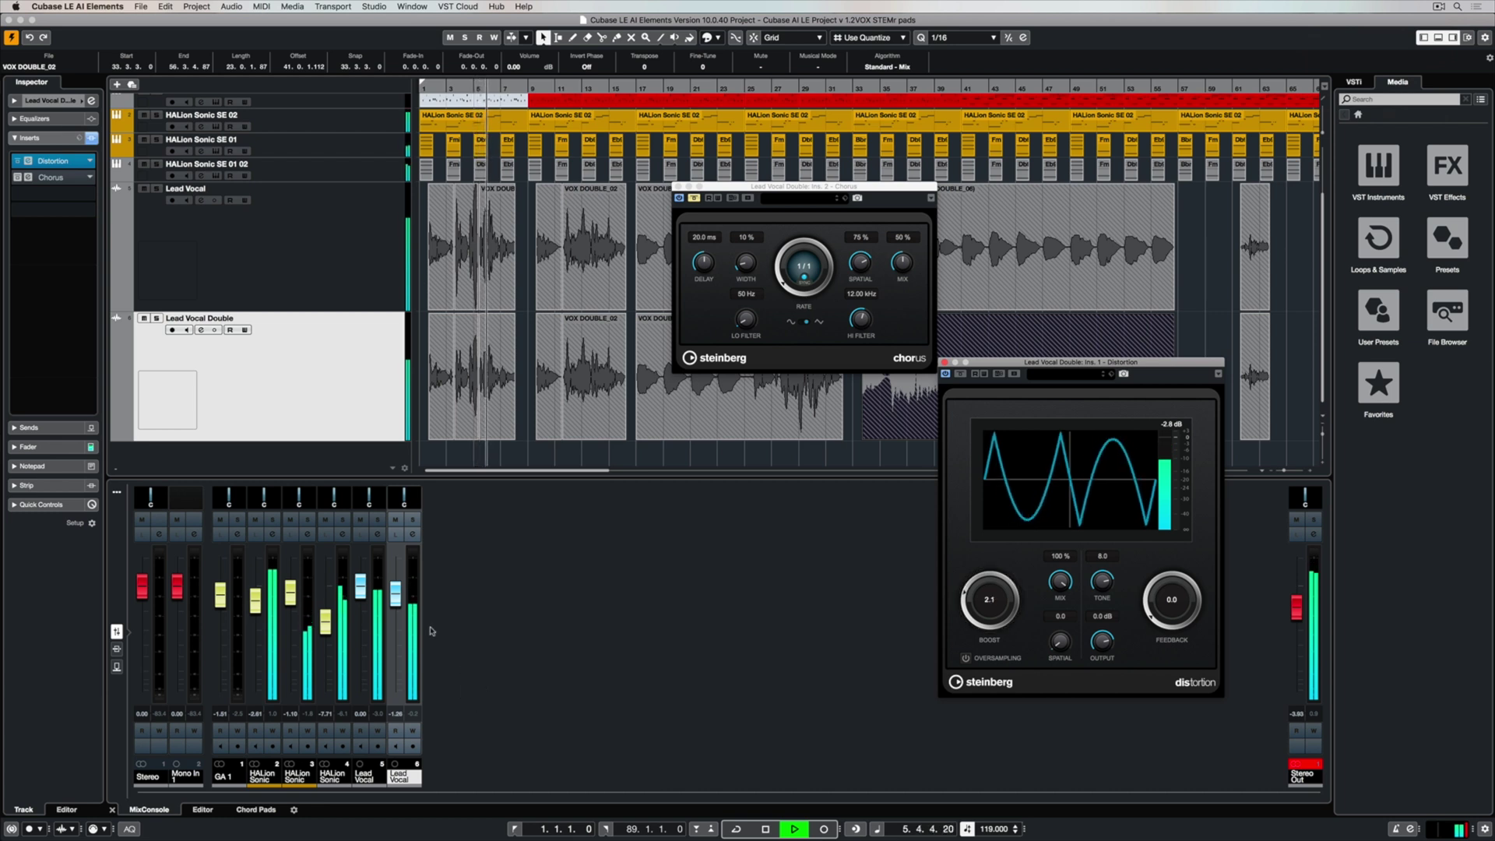
Step: Bring the Lead Vocal Double fader down to -11.7 dB
{"action": "left_click_drag", "start_coordinate": [395, 594], "coordinate": [395, 625]}
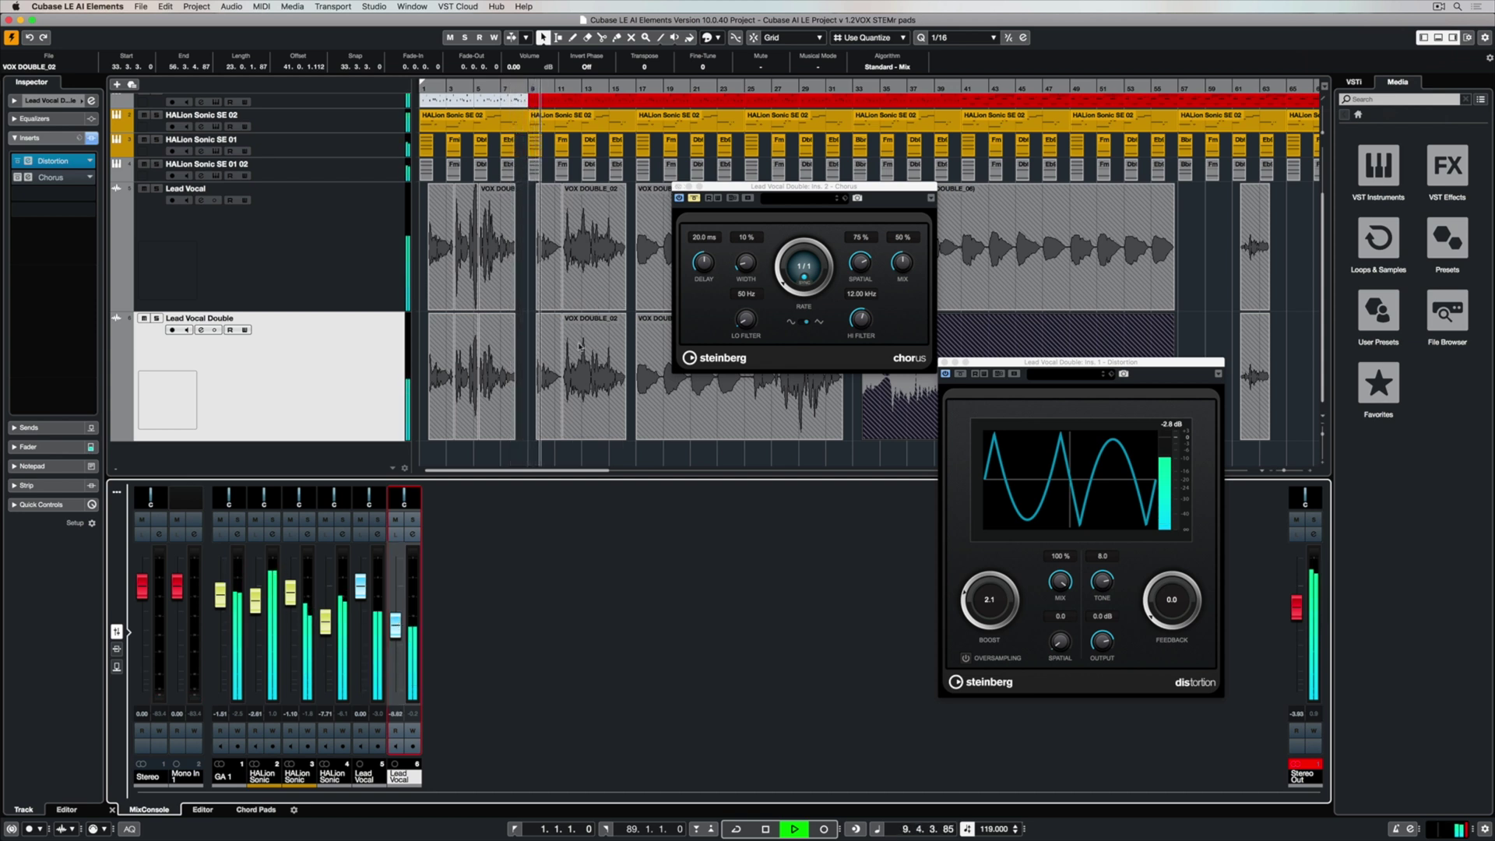
{"action": "left_click_drag", "start_coordinate": [398, 629], "coordinate": [398, 626]}
{"action": "key", "text": "super+w"}
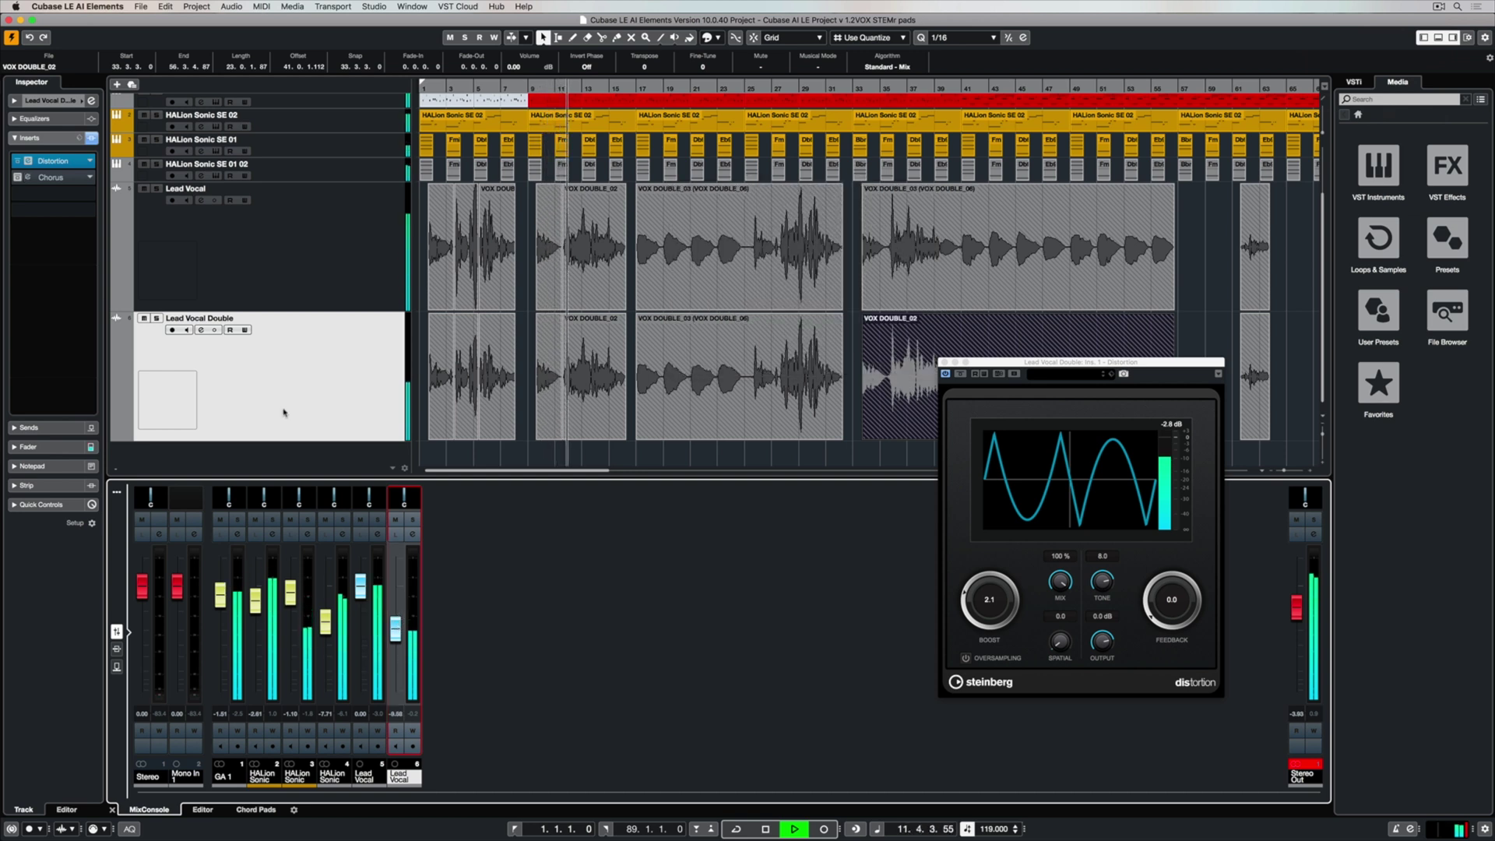
{"action": "left_click_drag", "start_coordinate": [396, 629], "coordinate": [397, 637]}
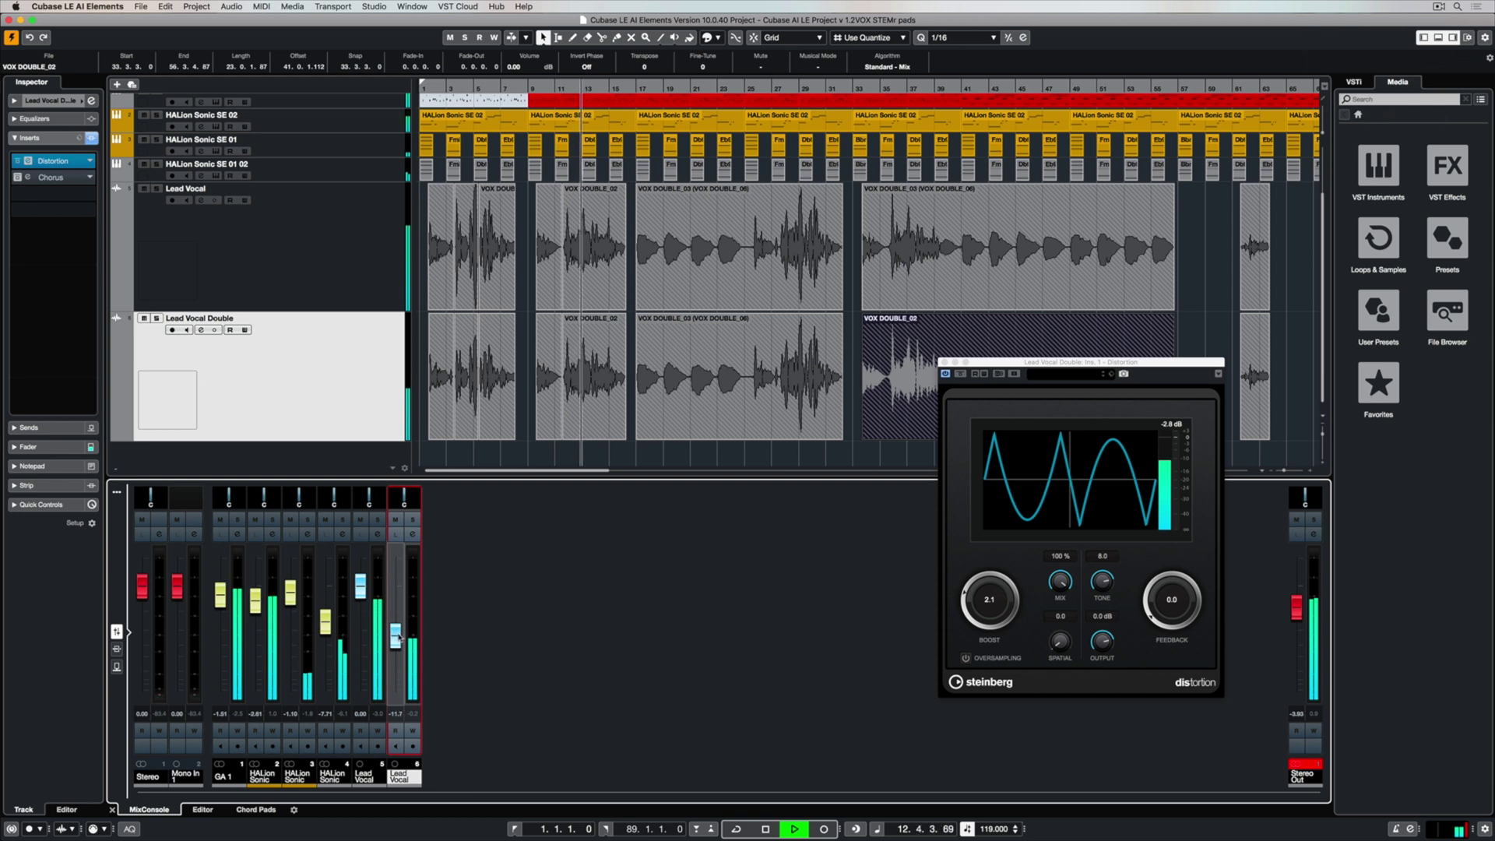
Step: Insert Steinberg > Delay > MonoDelay on the Lead Vocal track
{"action": "key", "text": "space"}
{"action": "left_click", "coordinate": [300, 245]}
{"action": "left_click", "coordinate": [89, 161]}
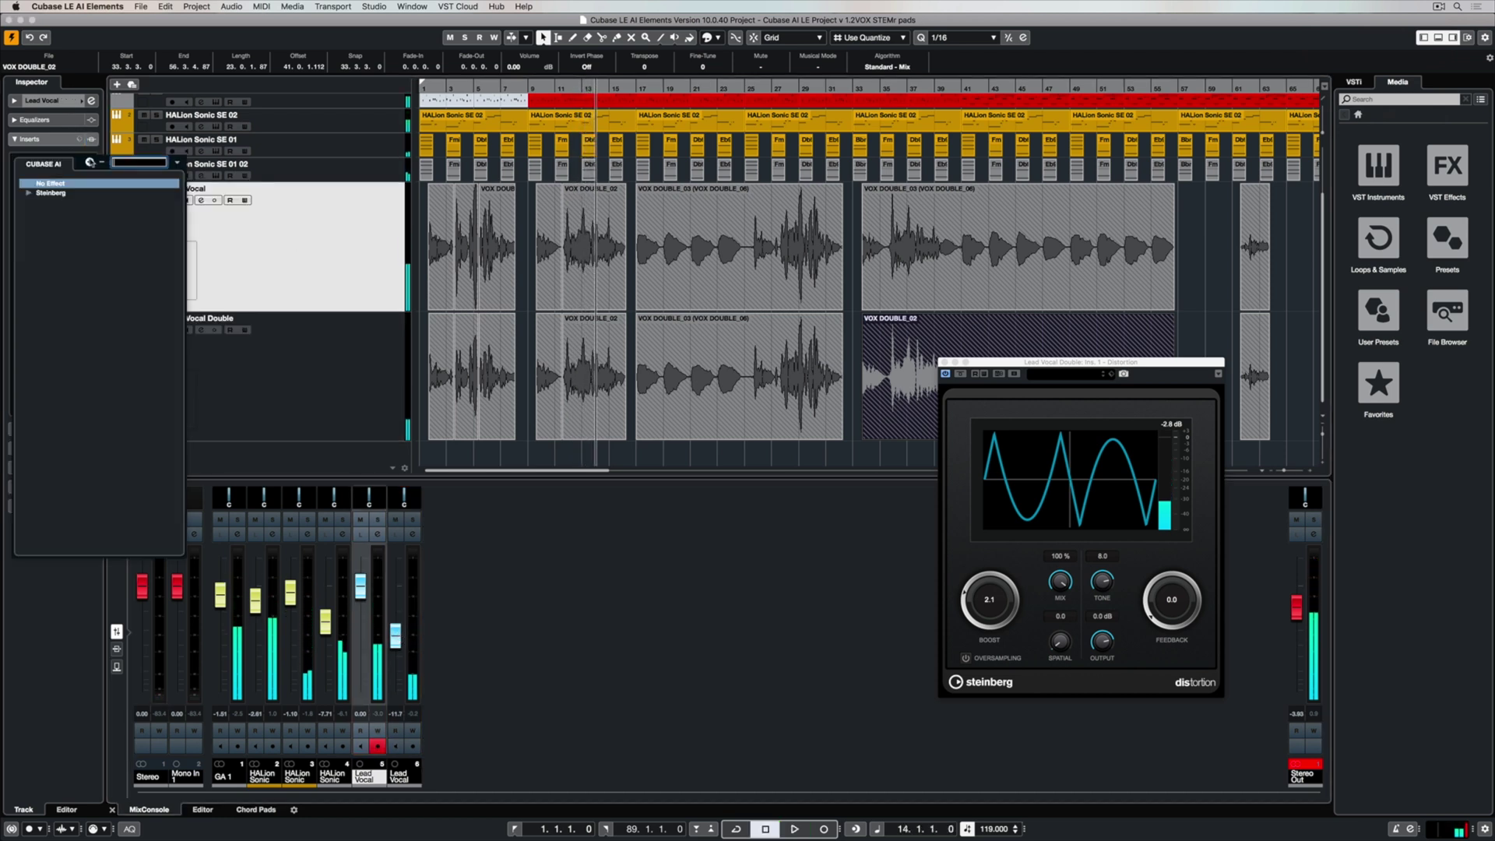
{"action": "left_click", "coordinate": [29, 193]}
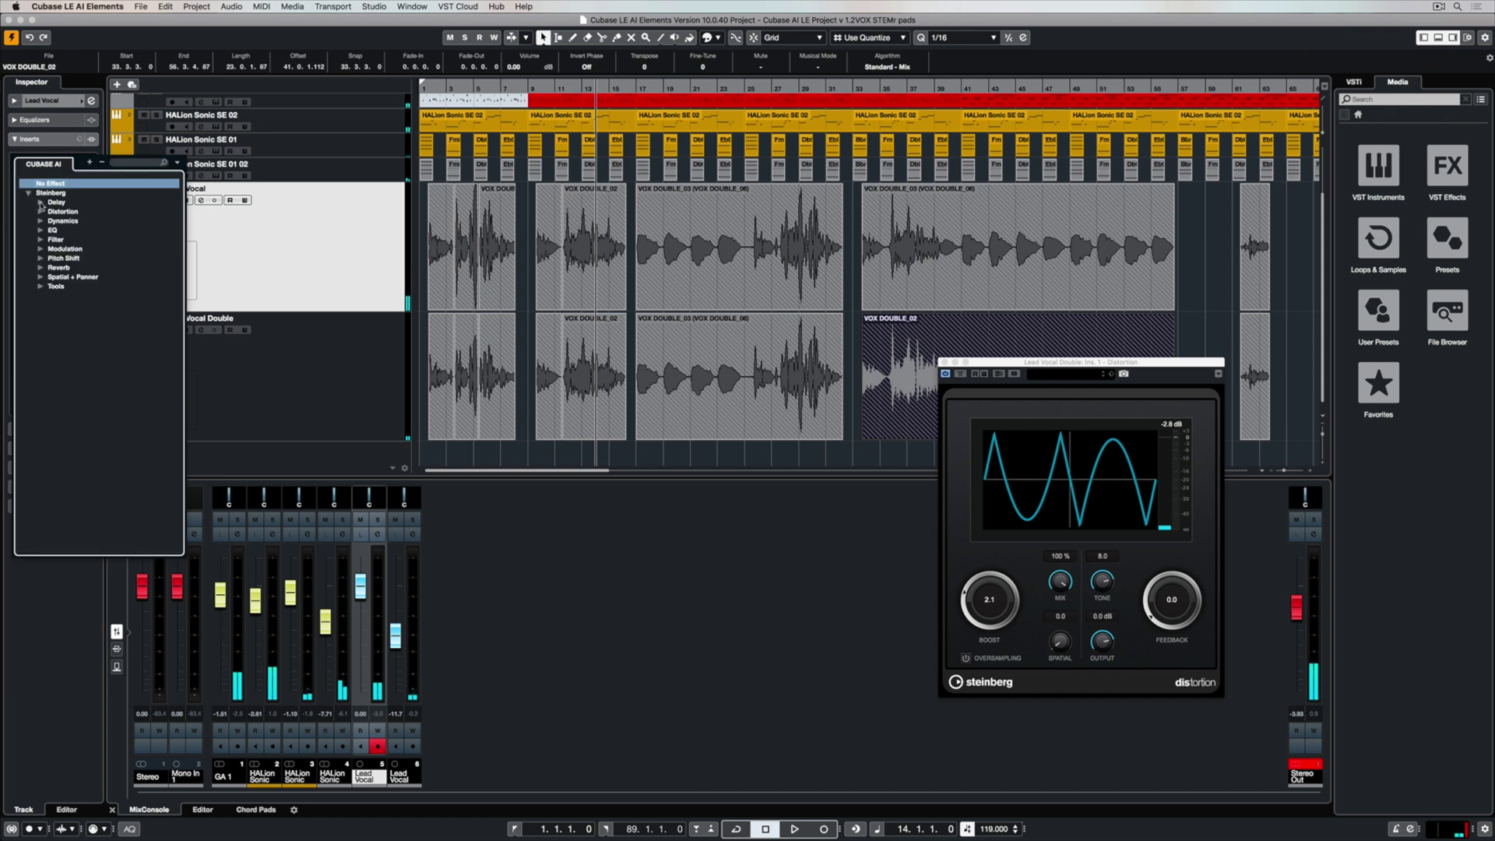
{"action": "left_click", "coordinate": [40, 202]}
{"action": "left_click", "coordinate": [78, 210]}
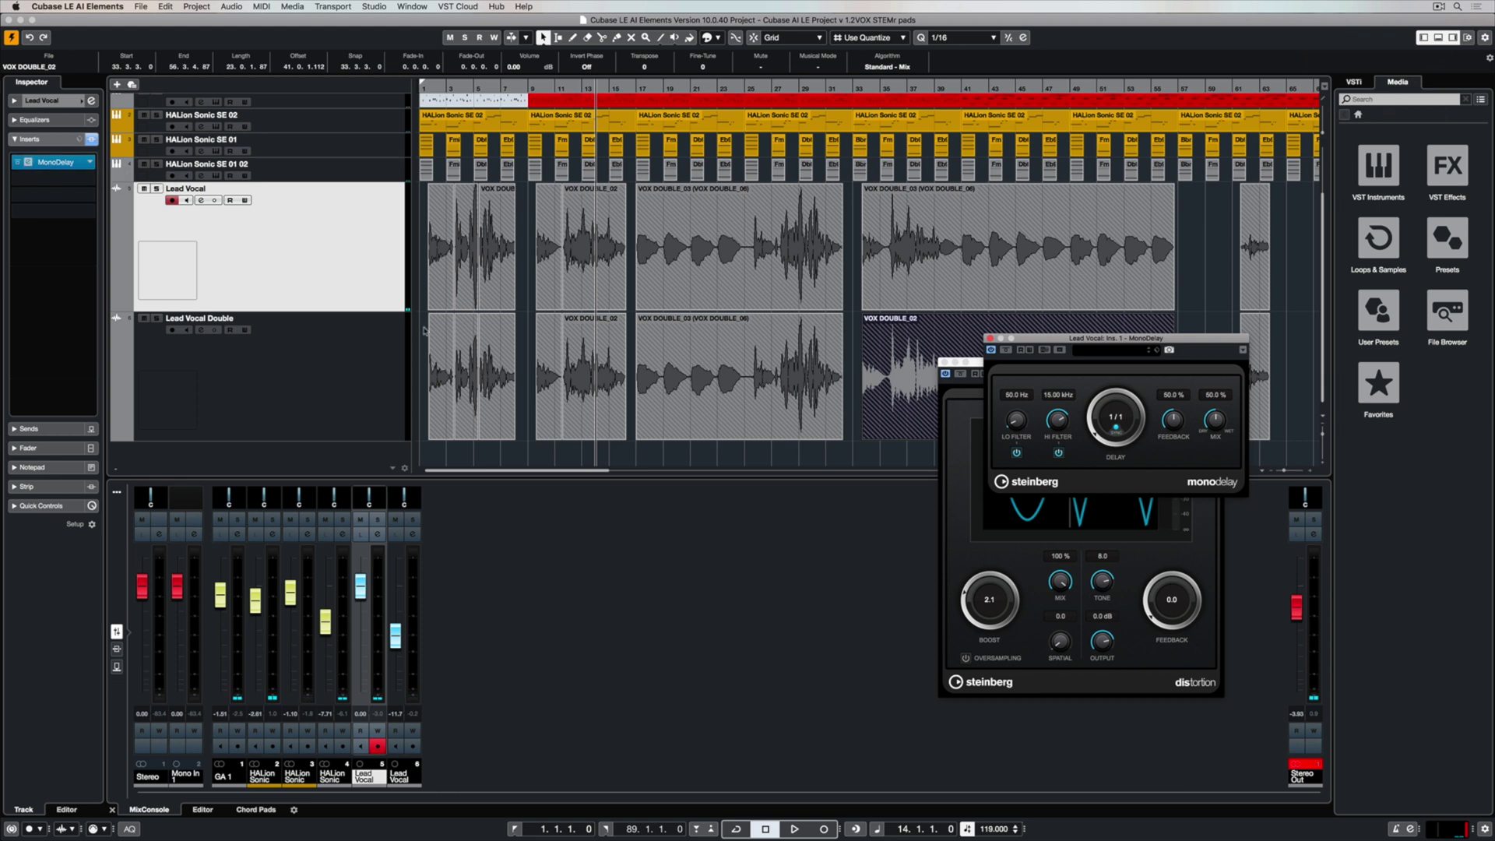
Step: Set MonoDelay to 1/8 with 13.5% mix and lower Lead Vocal Double to -16.1 dB
{"action": "key", "text": "Home"}
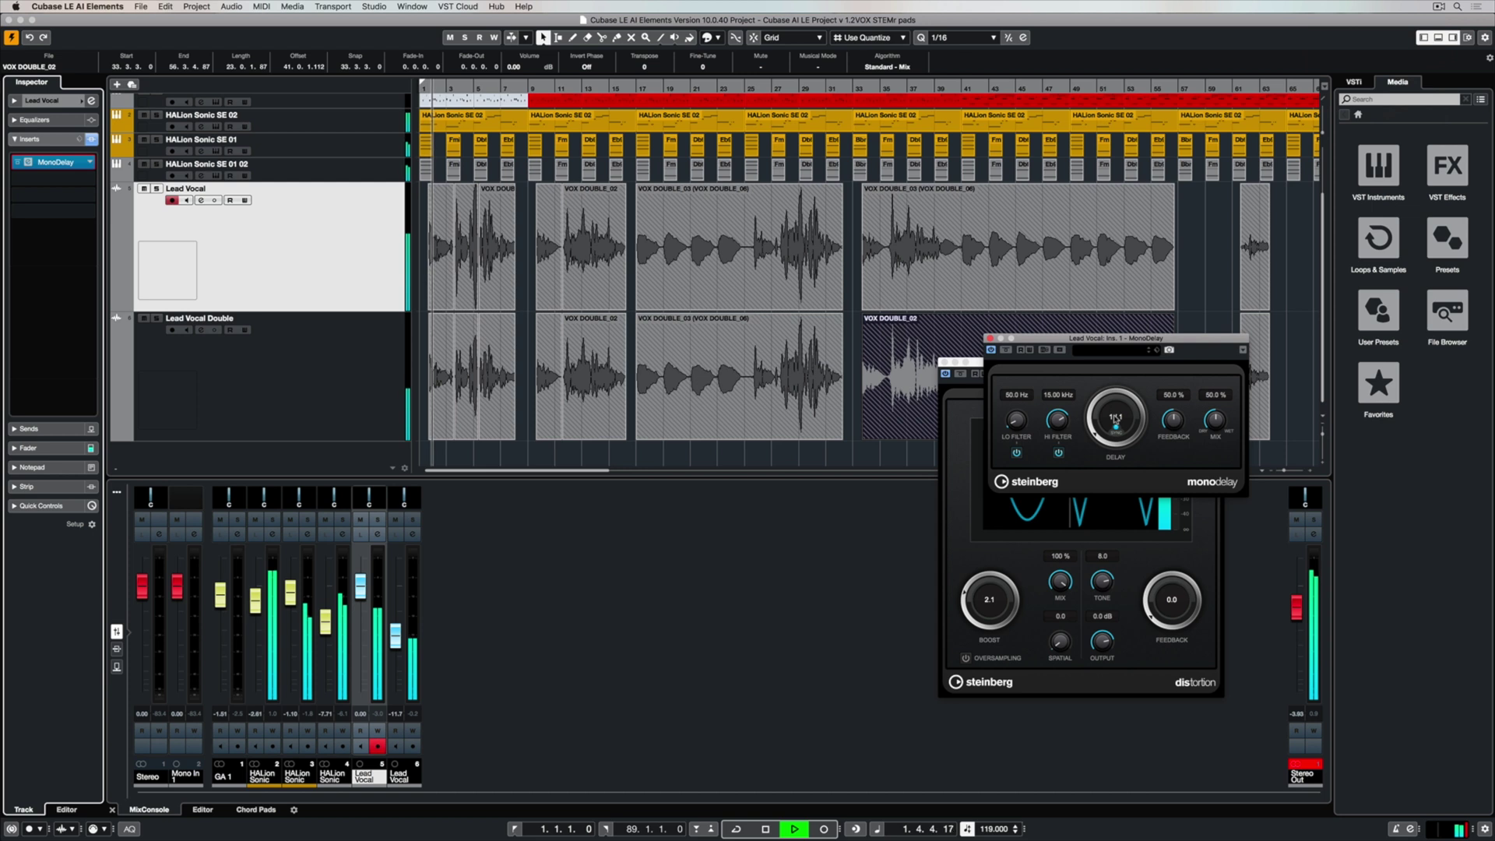
{"action": "left_click", "coordinate": [1115, 418]}
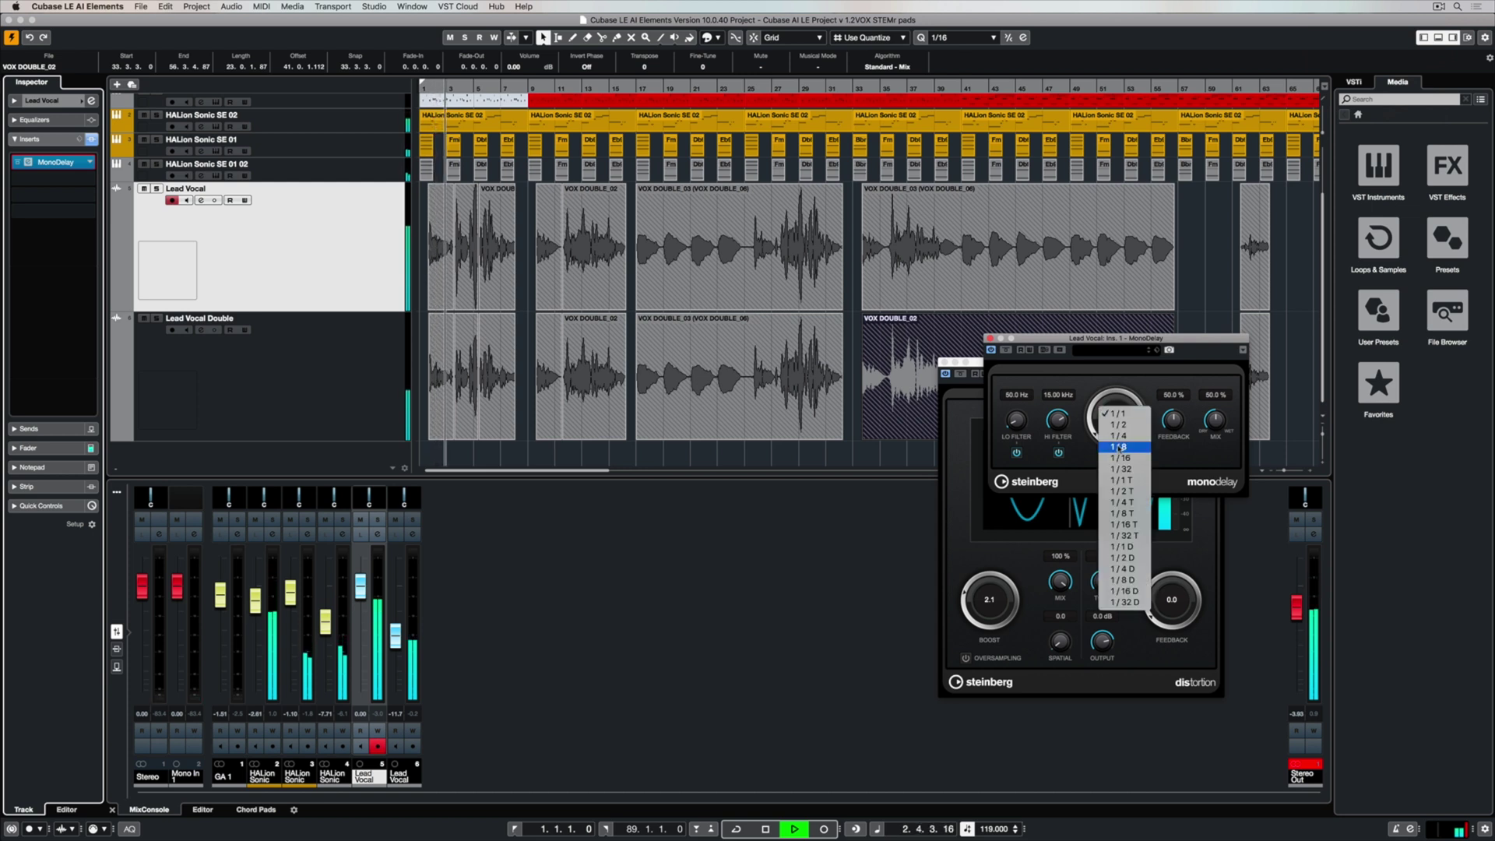
{"action": "left_click", "coordinate": [1119, 447]}
{"action": "left_click_drag", "start_coordinate": [1118, 447], "coordinate": [764, 331]}
{"action": "left_click_drag", "start_coordinate": [857, 304], "coordinate": [842, 332]}
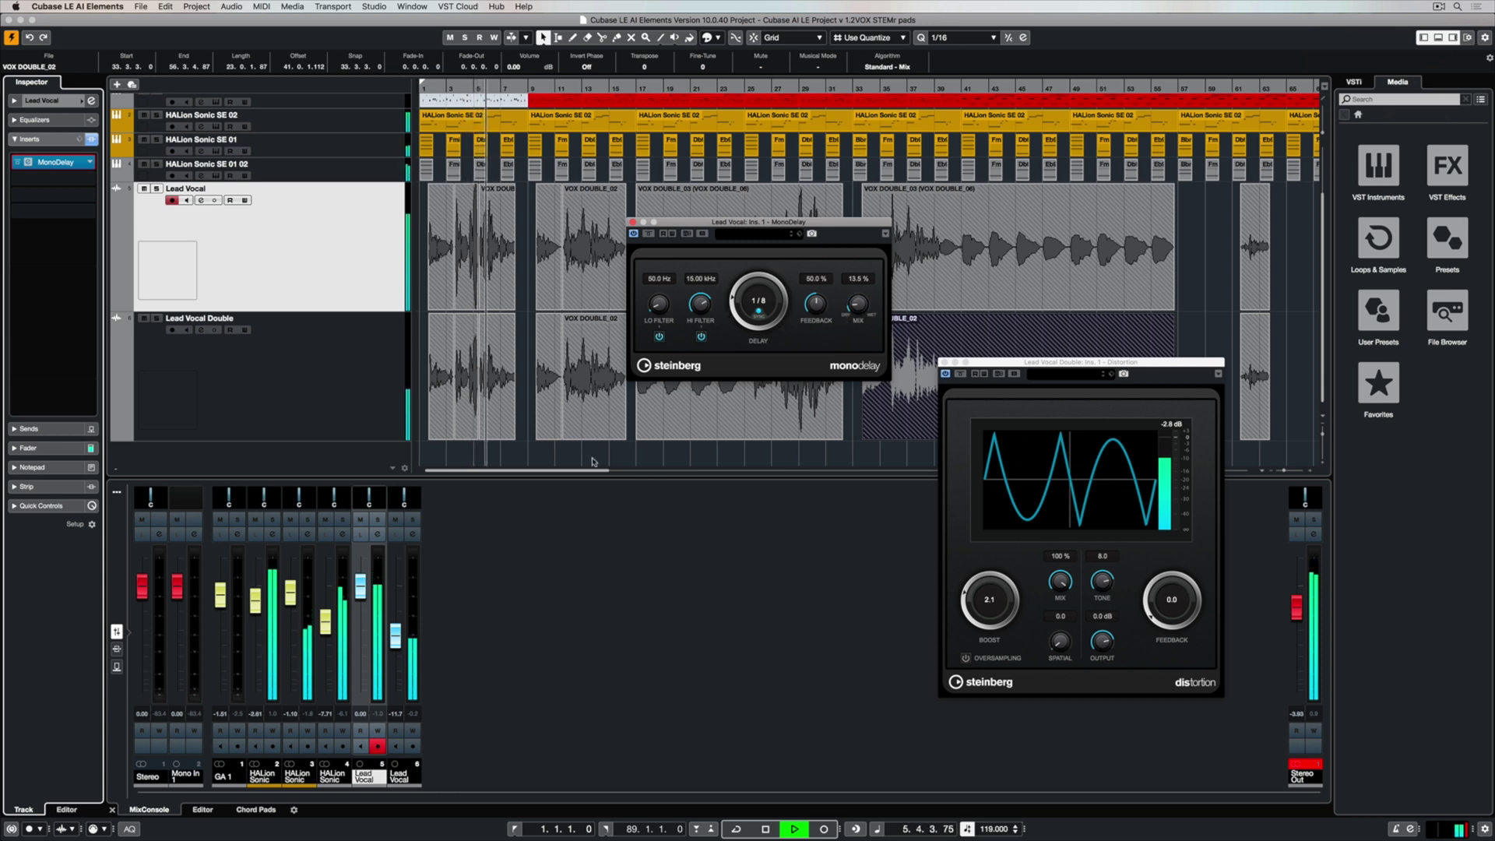
{"action": "left_click_drag", "start_coordinate": [395, 643], "coordinate": [396, 660]}
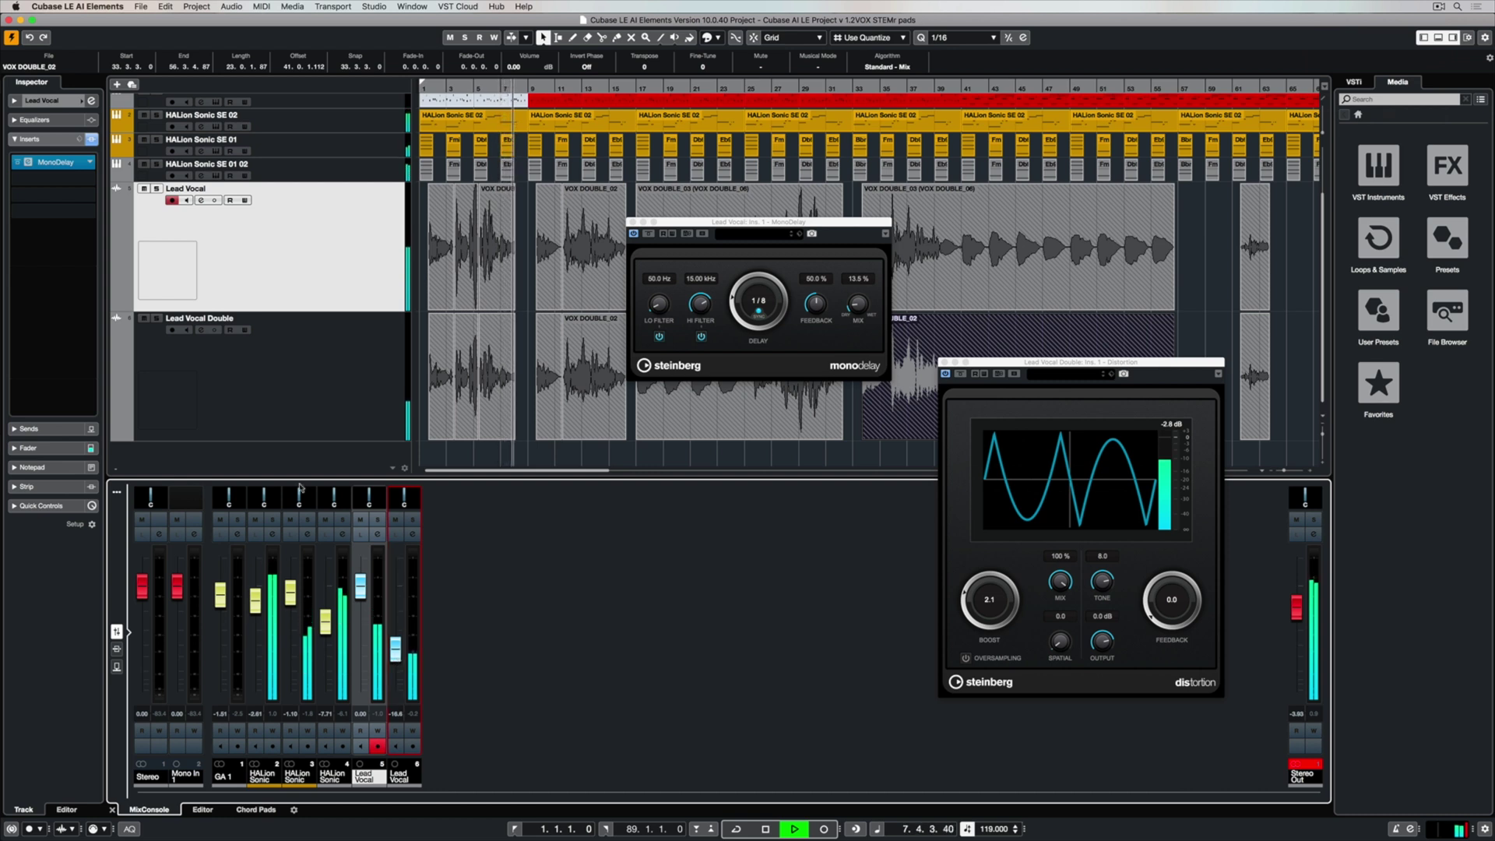
Step: Move the MonoDelay to Lead Vocal Double's third insert and raise its mix to 46.5%
{"action": "left_click", "coordinate": [116, 651]}
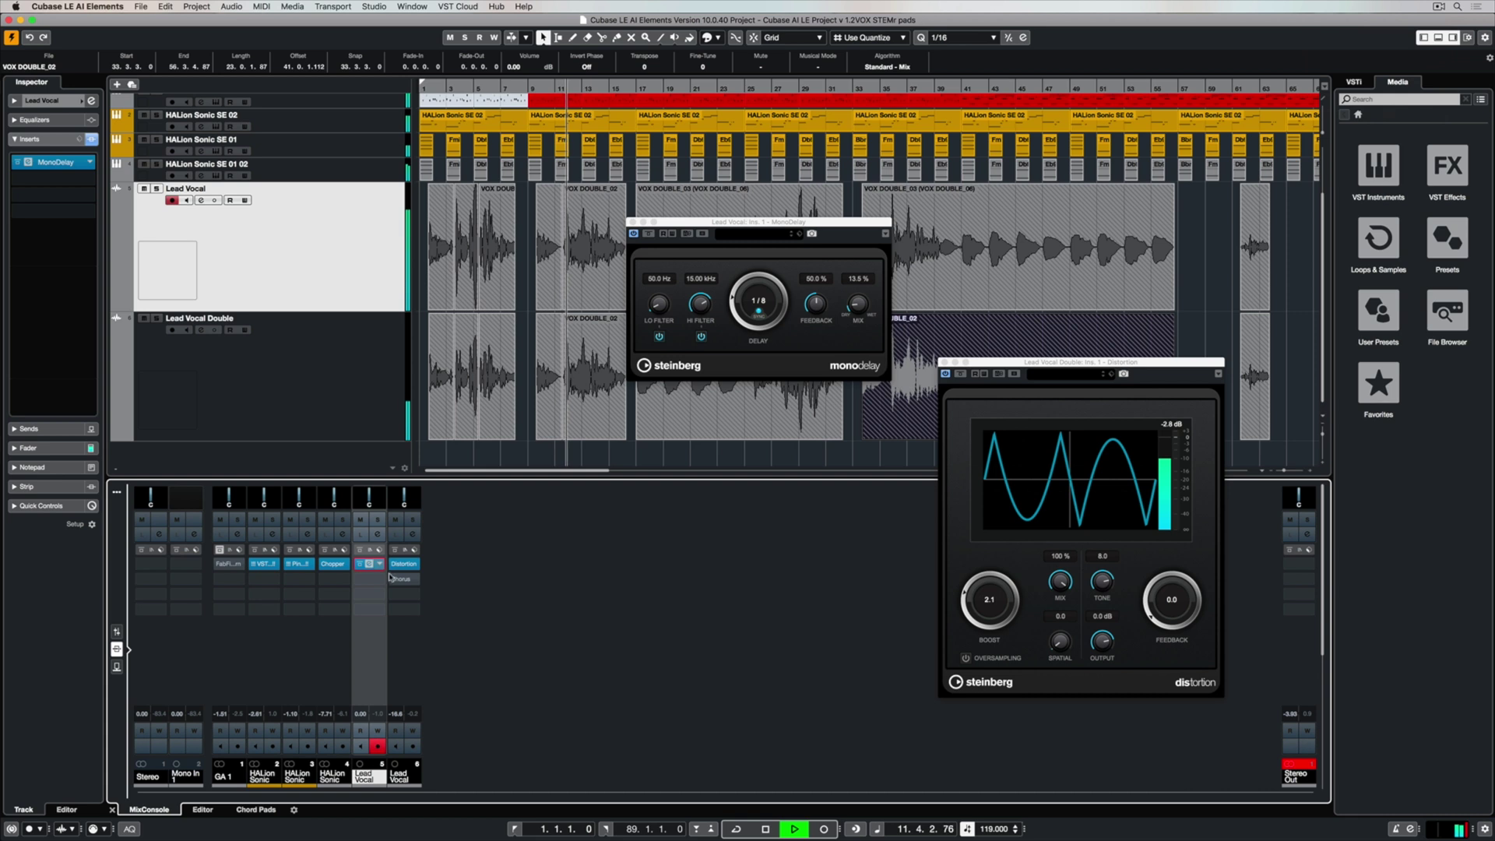
{"action": "left_click_drag", "start_coordinate": [393, 578], "coordinate": [402, 594]}
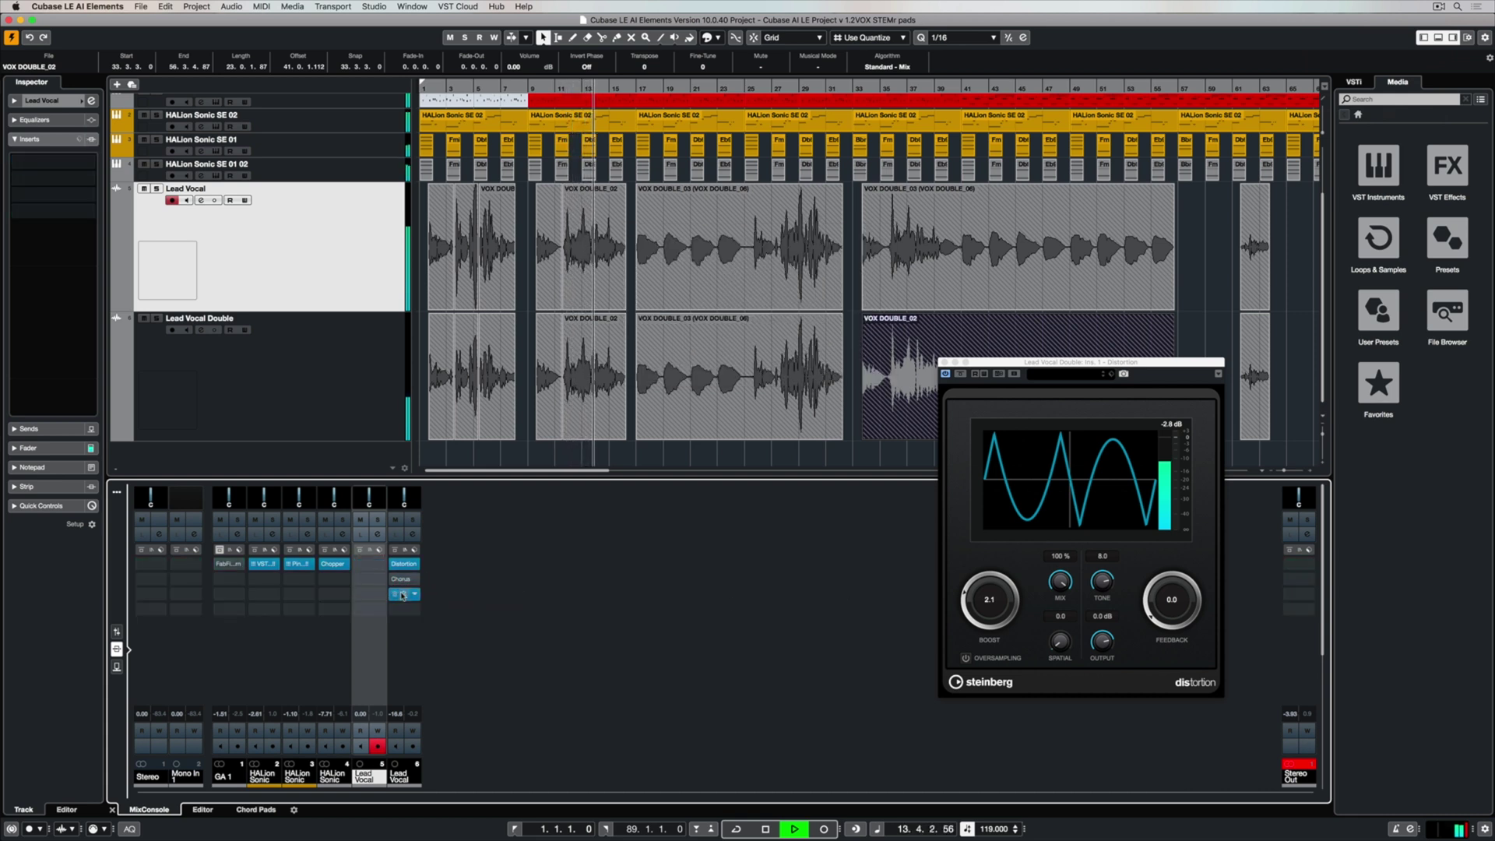
{"action": "left_click", "coordinate": [402, 594]}
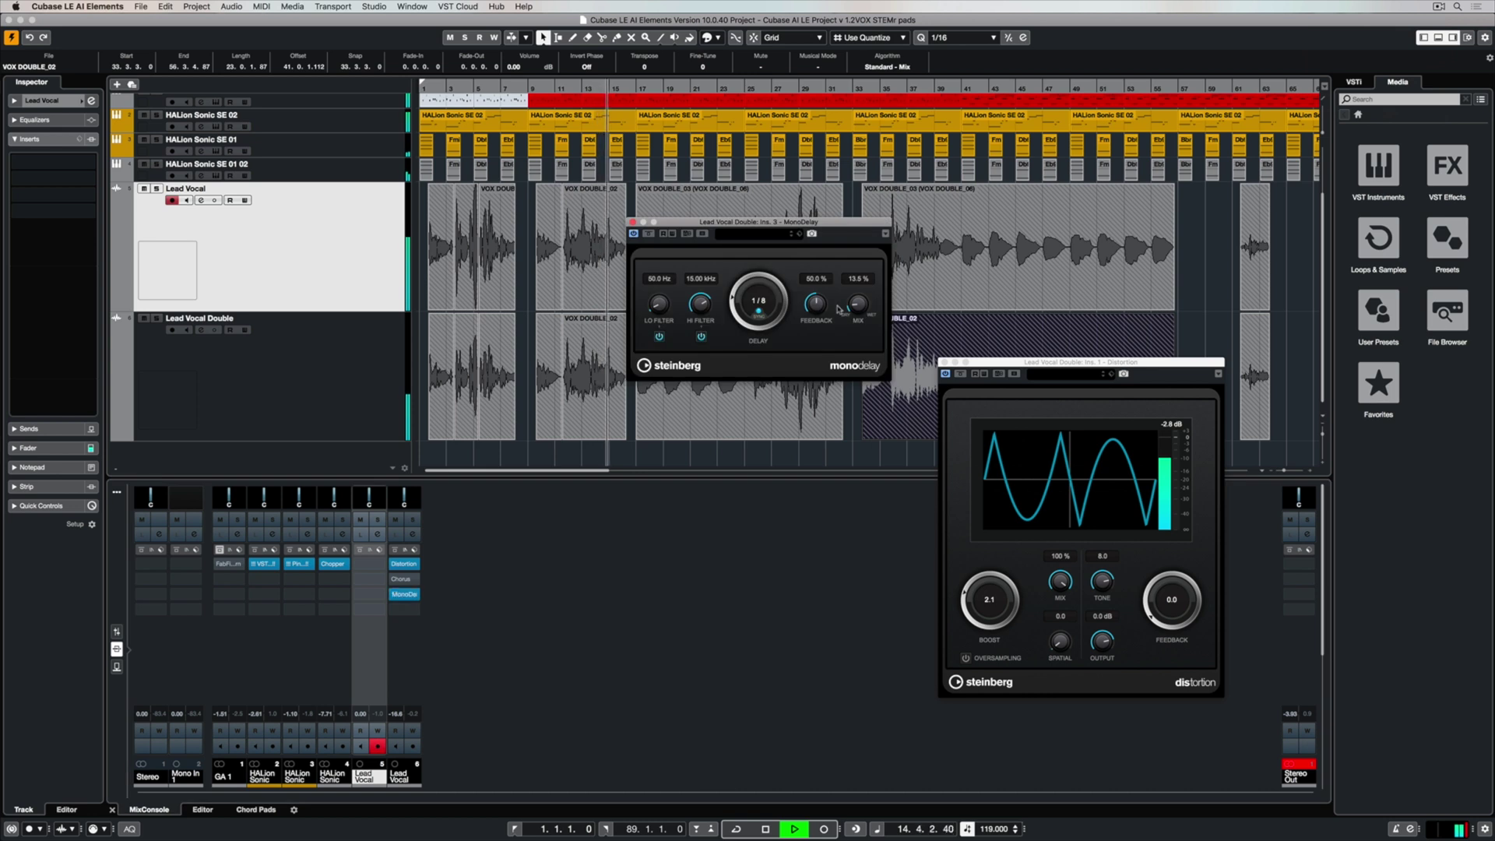
{"action": "left_click_drag", "start_coordinate": [857, 303], "coordinate": [864, 272]}
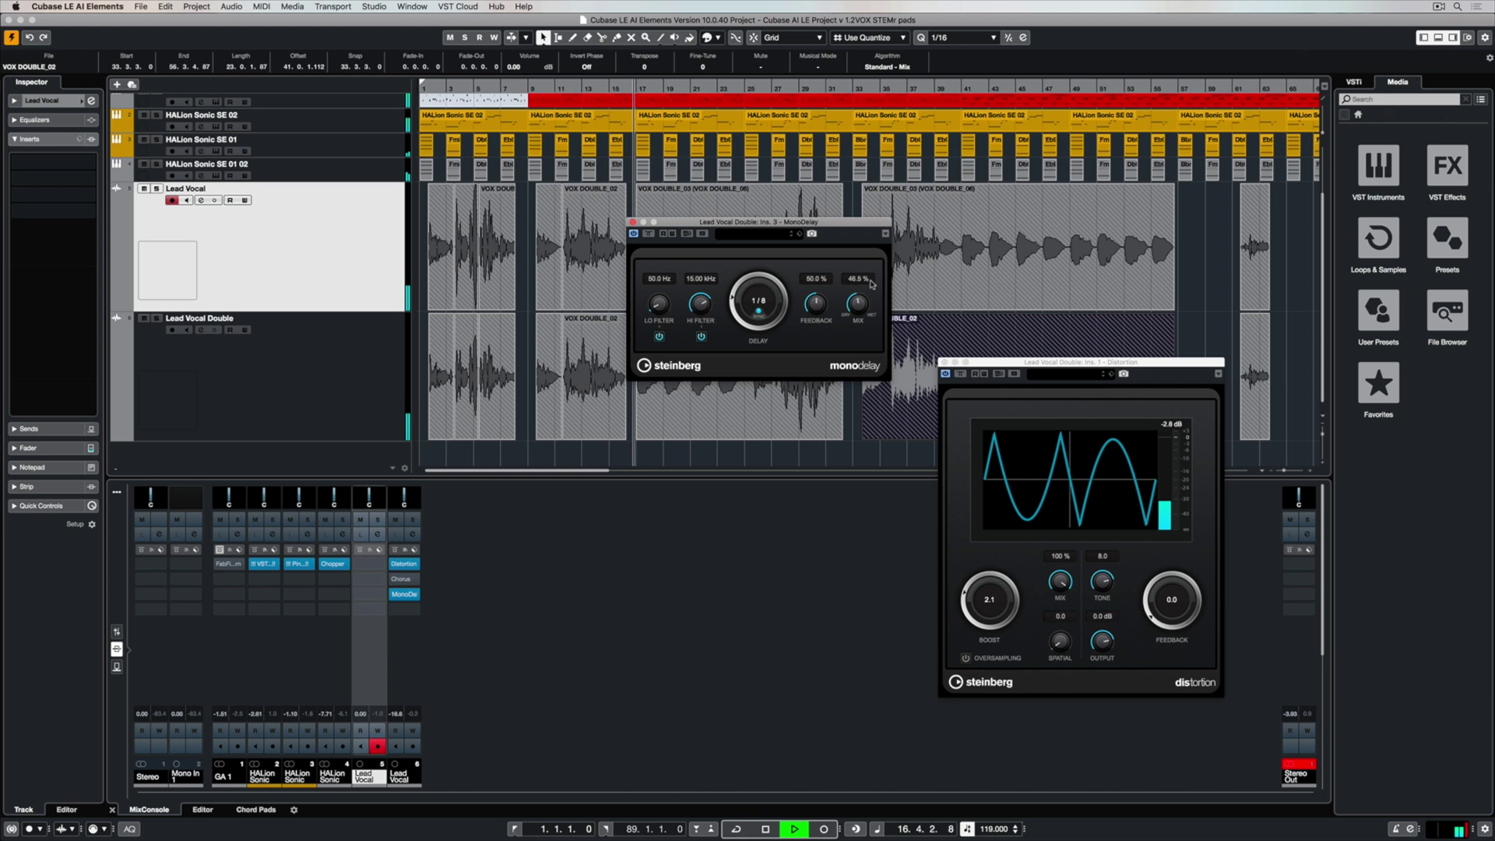
{"action": "left_click", "coordinate": [156, 318]}
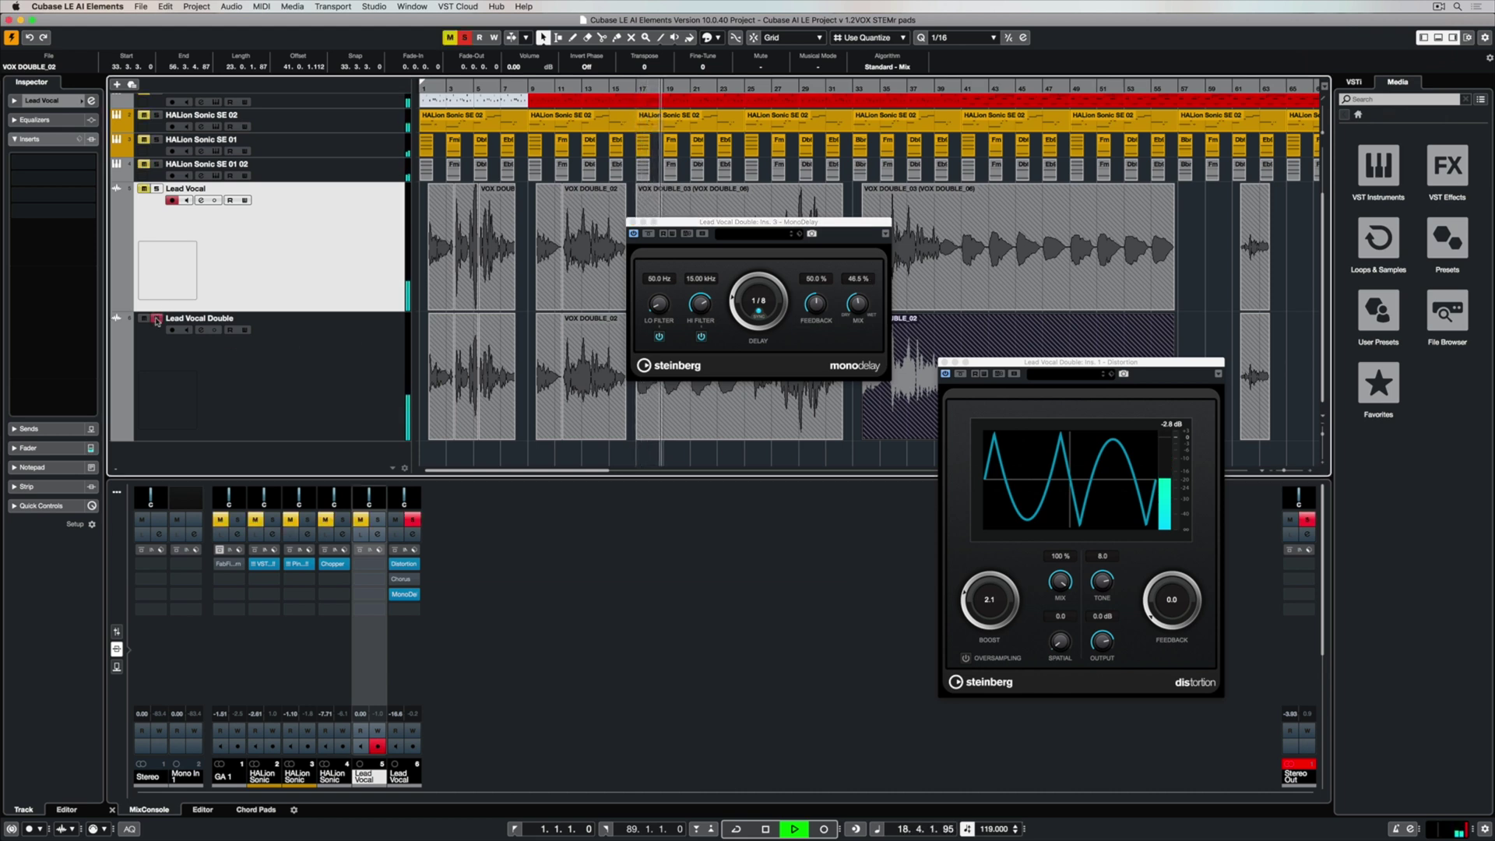
{"action": "left_click", "coordinate": [156, 319]}
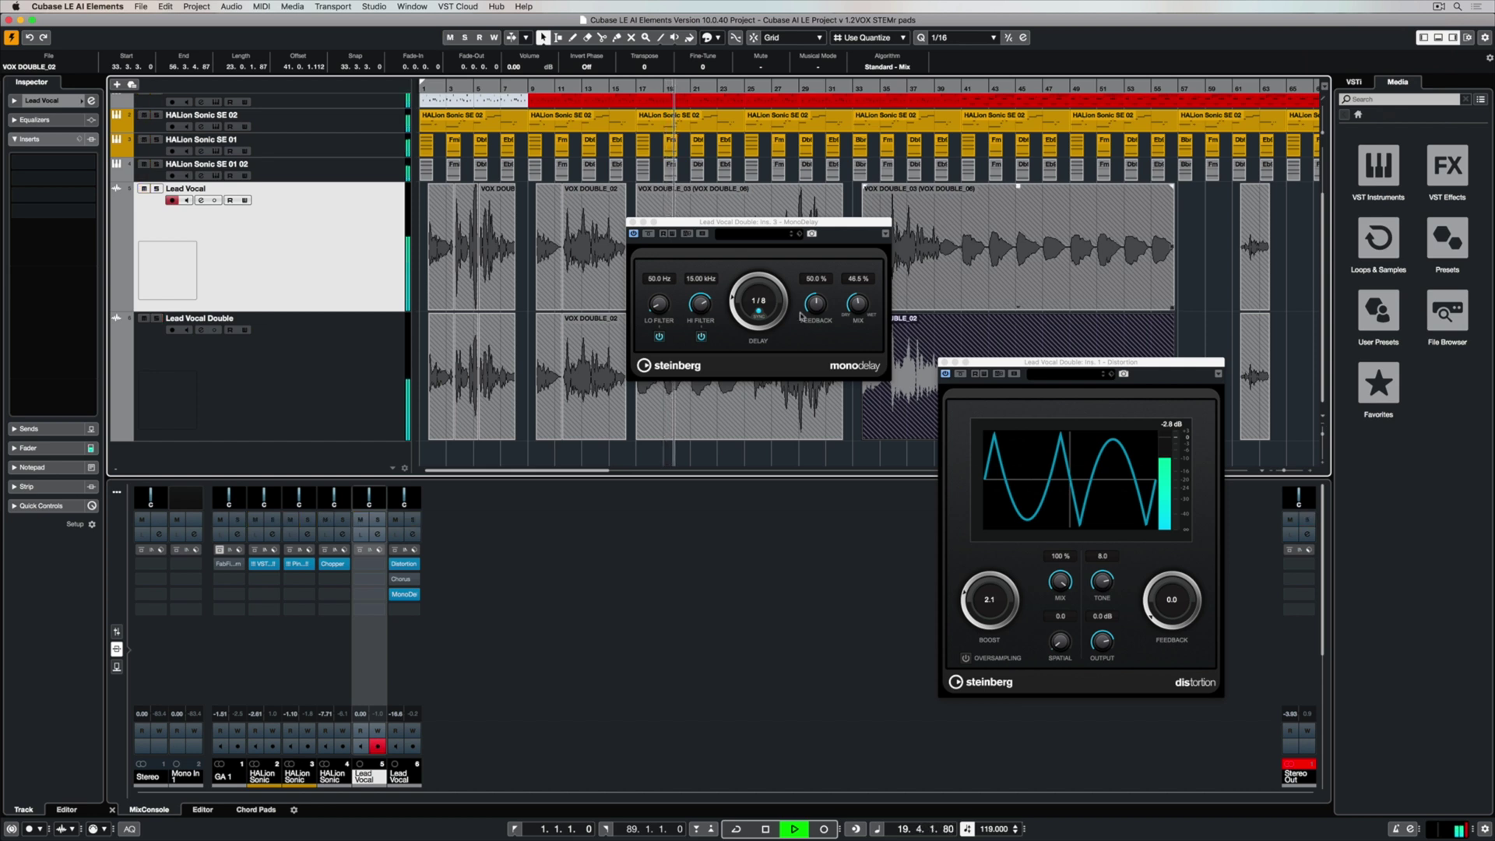
Step: Set the delay to 1/16 and ease Distortion to 1.5 boost, 4.4 tone
{"action": "left_click", "coordinate": [759, 302]}
{"action": "left_click", "coordinate": [762, 308]}
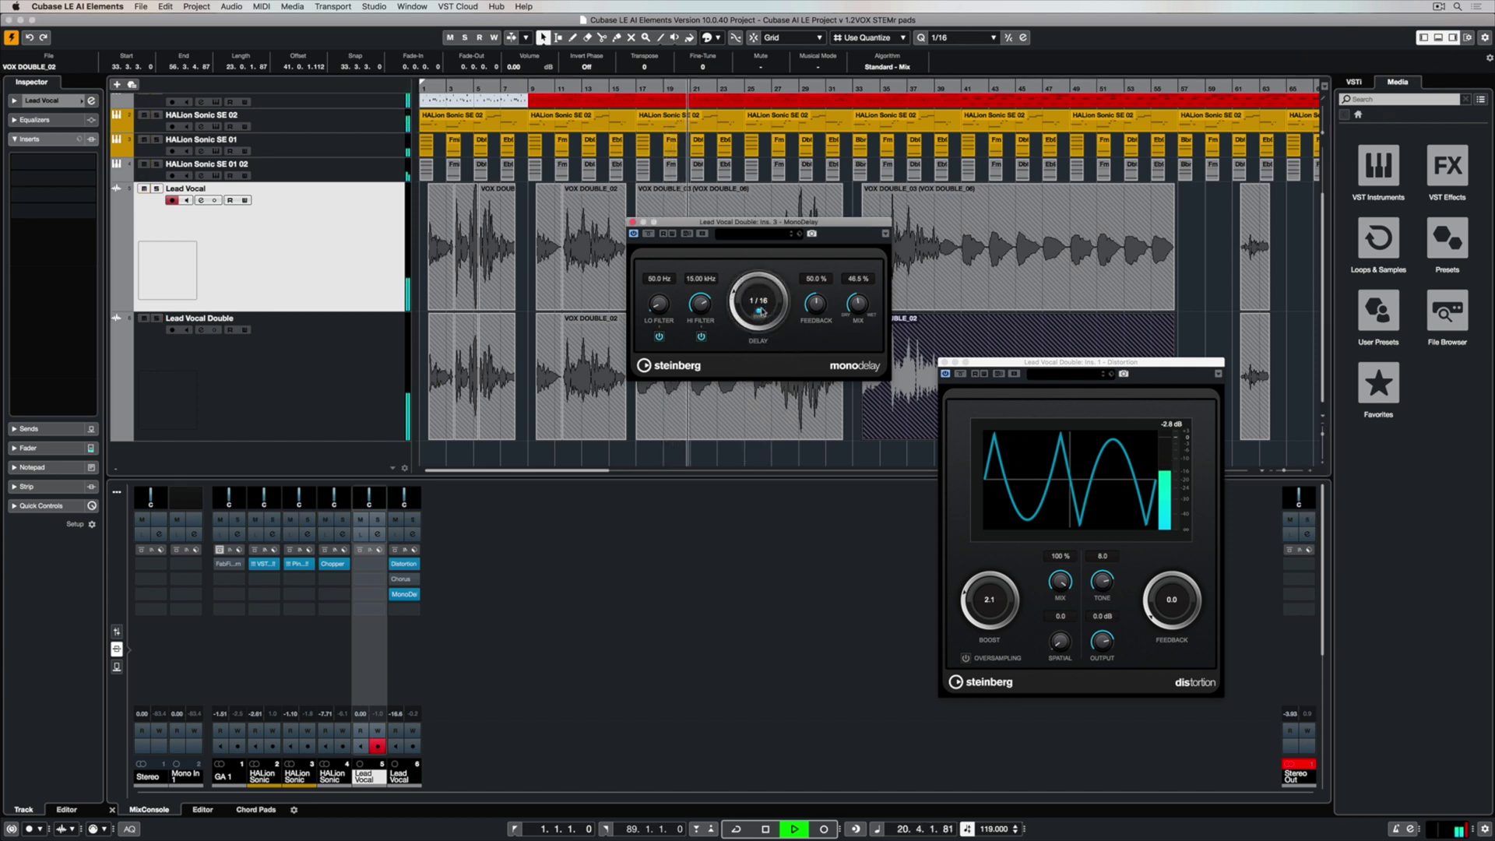
{"action": "left_click_drag", "start_coordinate": [987, 593], "coordinate": [985, 602]}
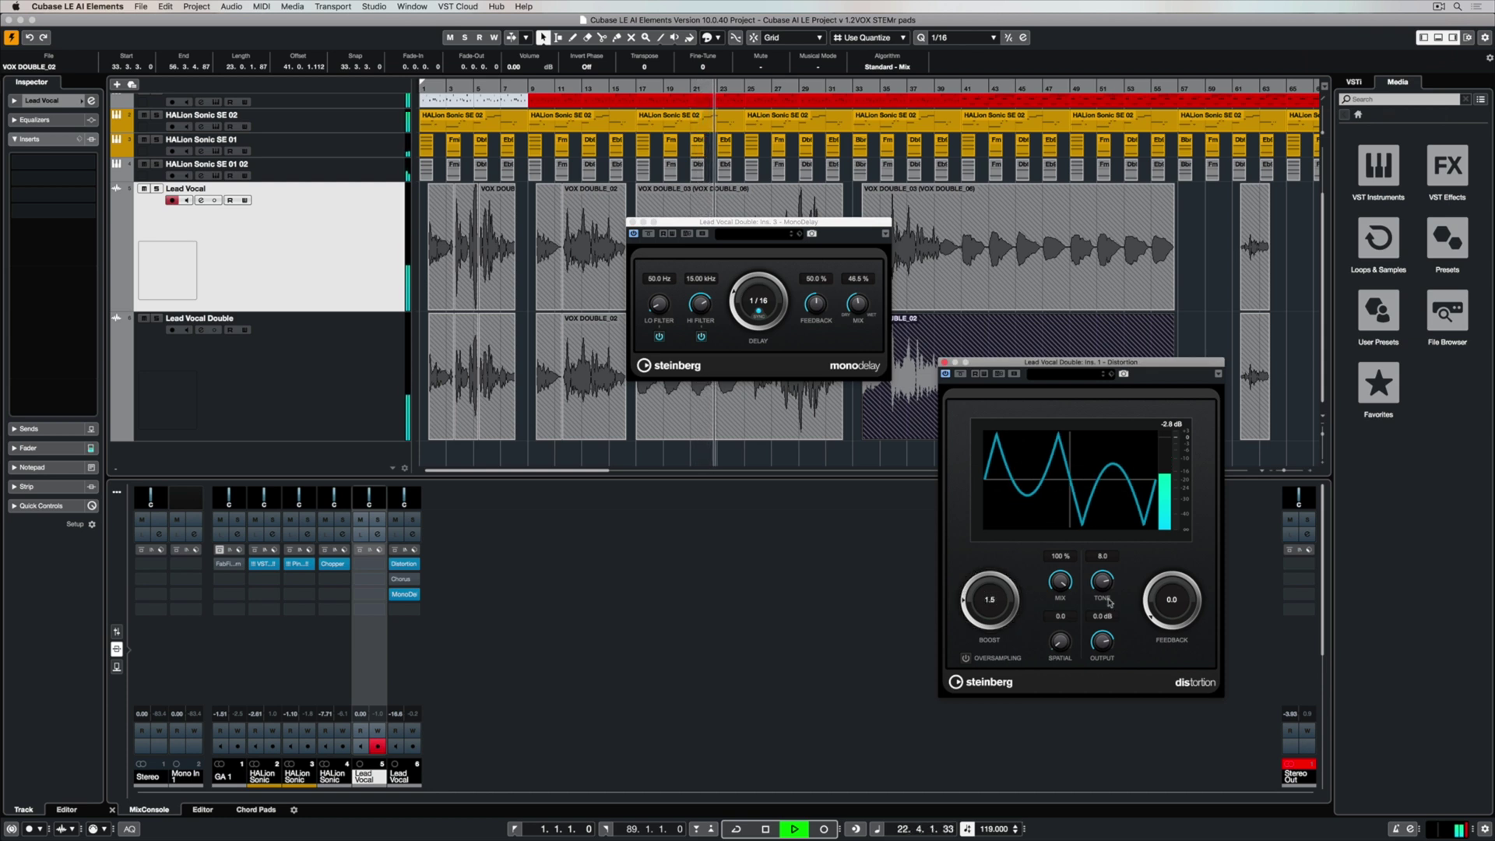
{"action": "left_click_drag", "start_coordinate": [1101, 581], "coordinate": [1085, 611]}
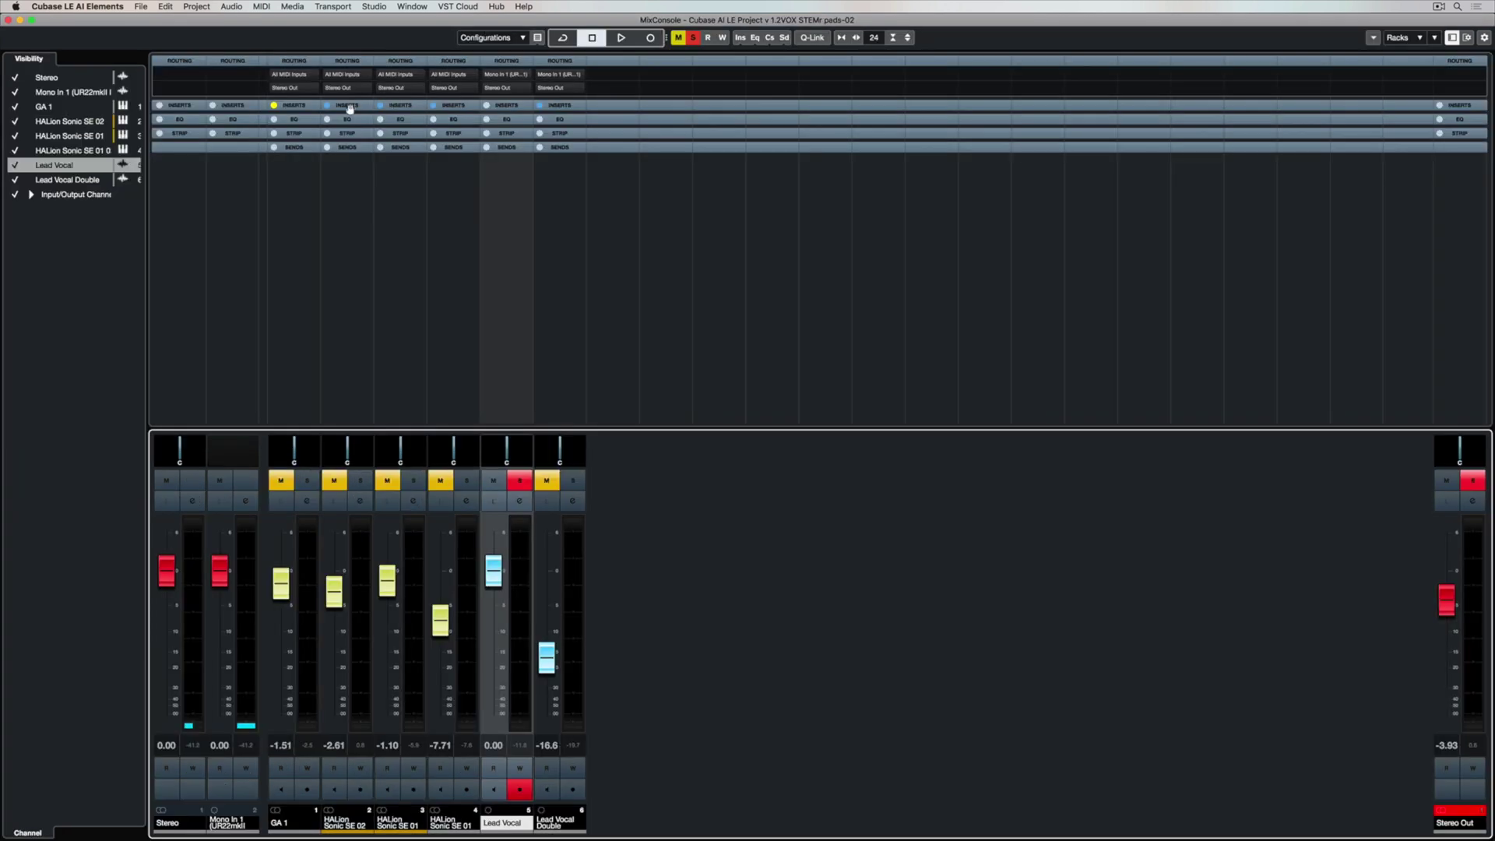
Step: Show the mixer EQ rack and boost the Lead Vocal high band around 9 kHz
{"action": "left_click", "coordinate": [347, 106]}
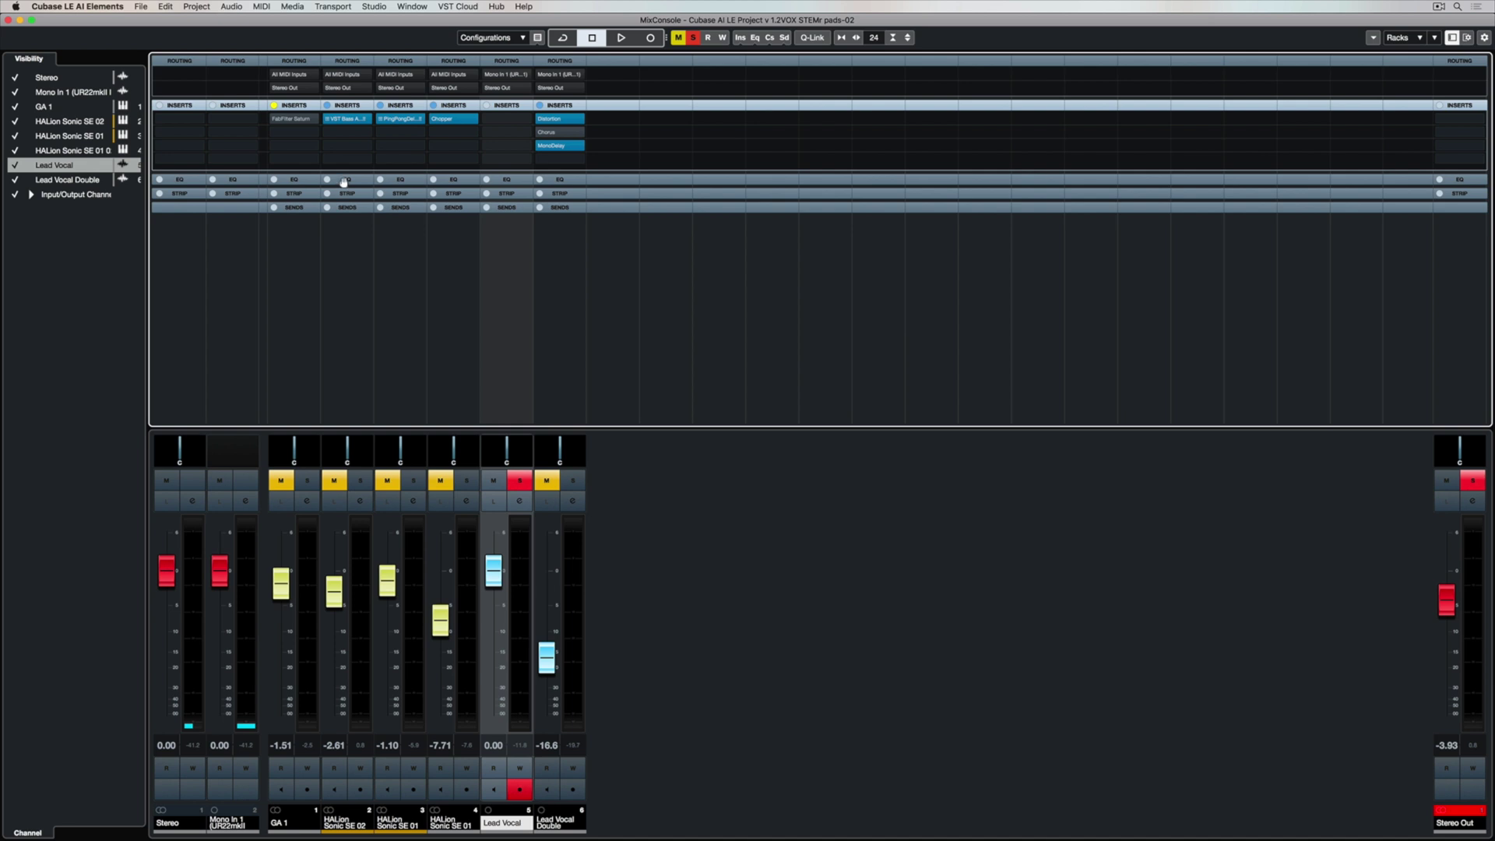
{"action": "left_click", "coordinate": [345, 178]}
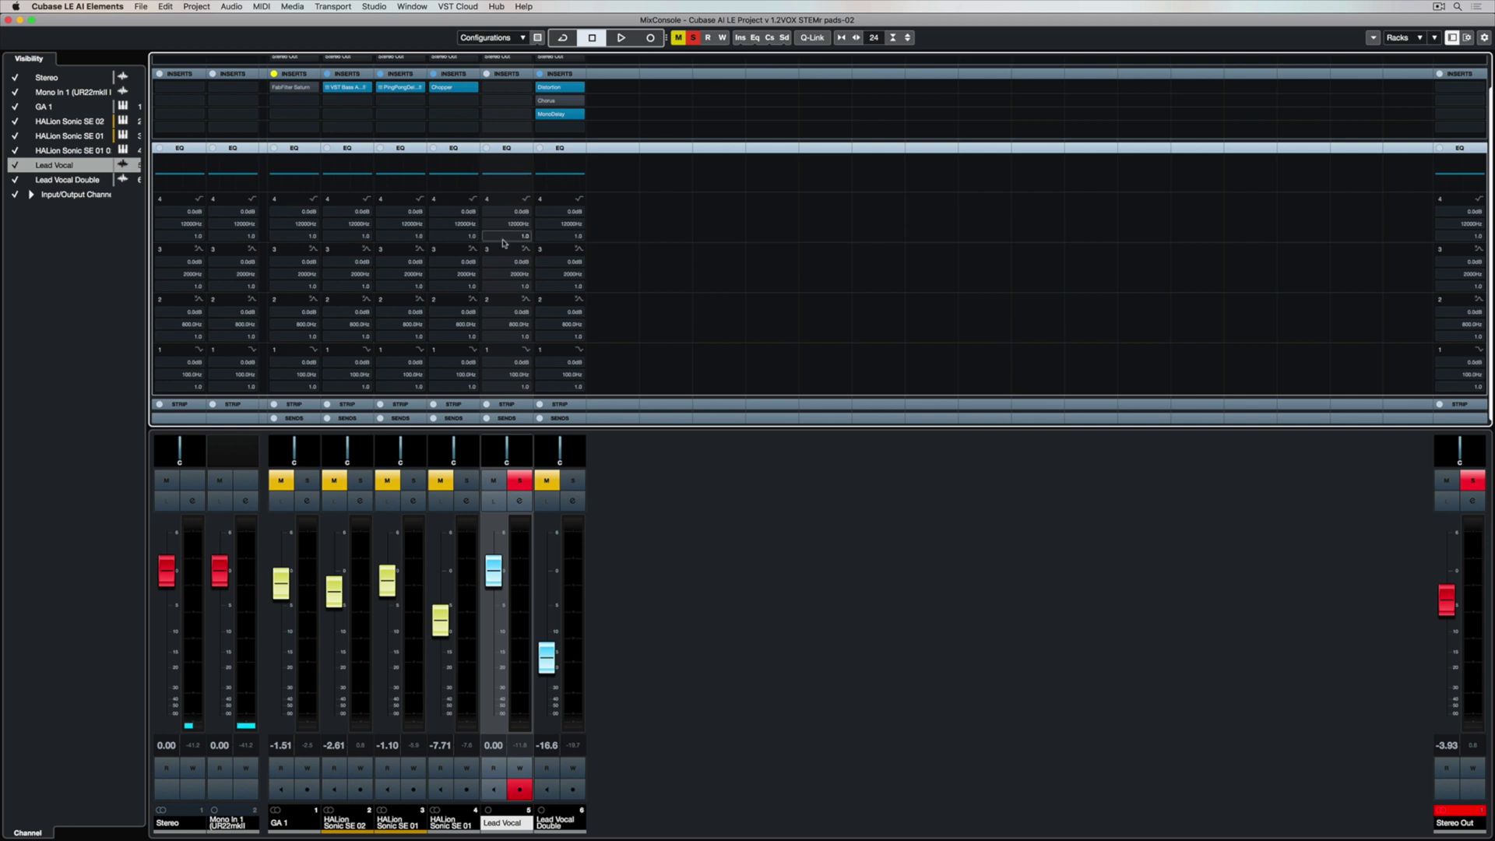
{"action": "left_click", "coordinate": [500, 175]}
{"action": "left_click_drag", "start_coordinate": [601, 173], "coordinate": [593, 155]}
Step: Add a Lead Vocal EQ band at 26 Hz, -6.7 dB and make it a low shelf
{"action": "left_click", "coordinate": [411, 176]}
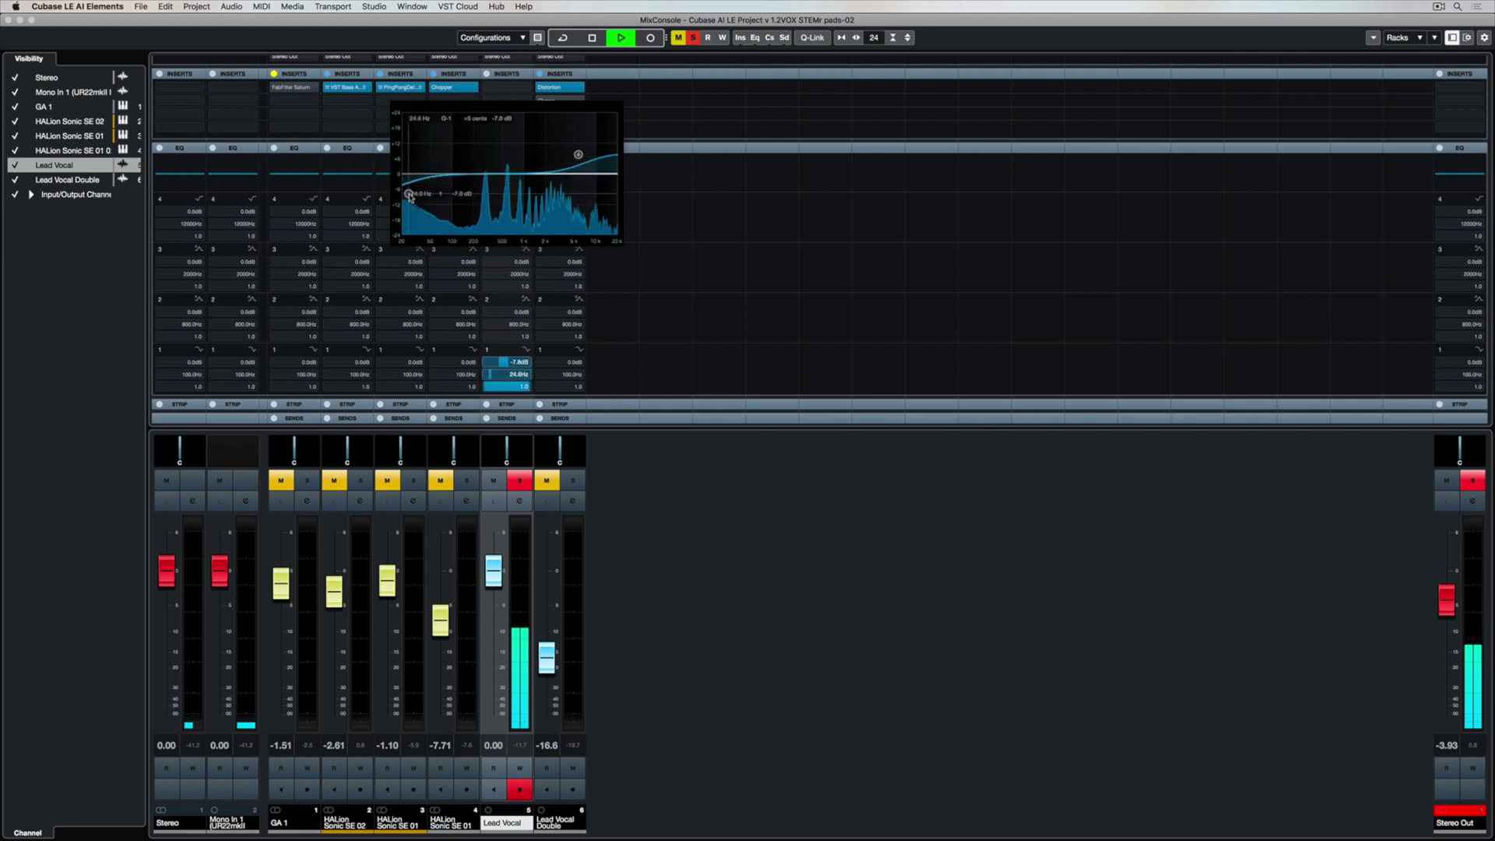
{"action": "left_click_drag", "start_coordinate": [411, 196], "coordinate": [412, 197]}
{"action": "right_click", "coordinate": [412, 197]}
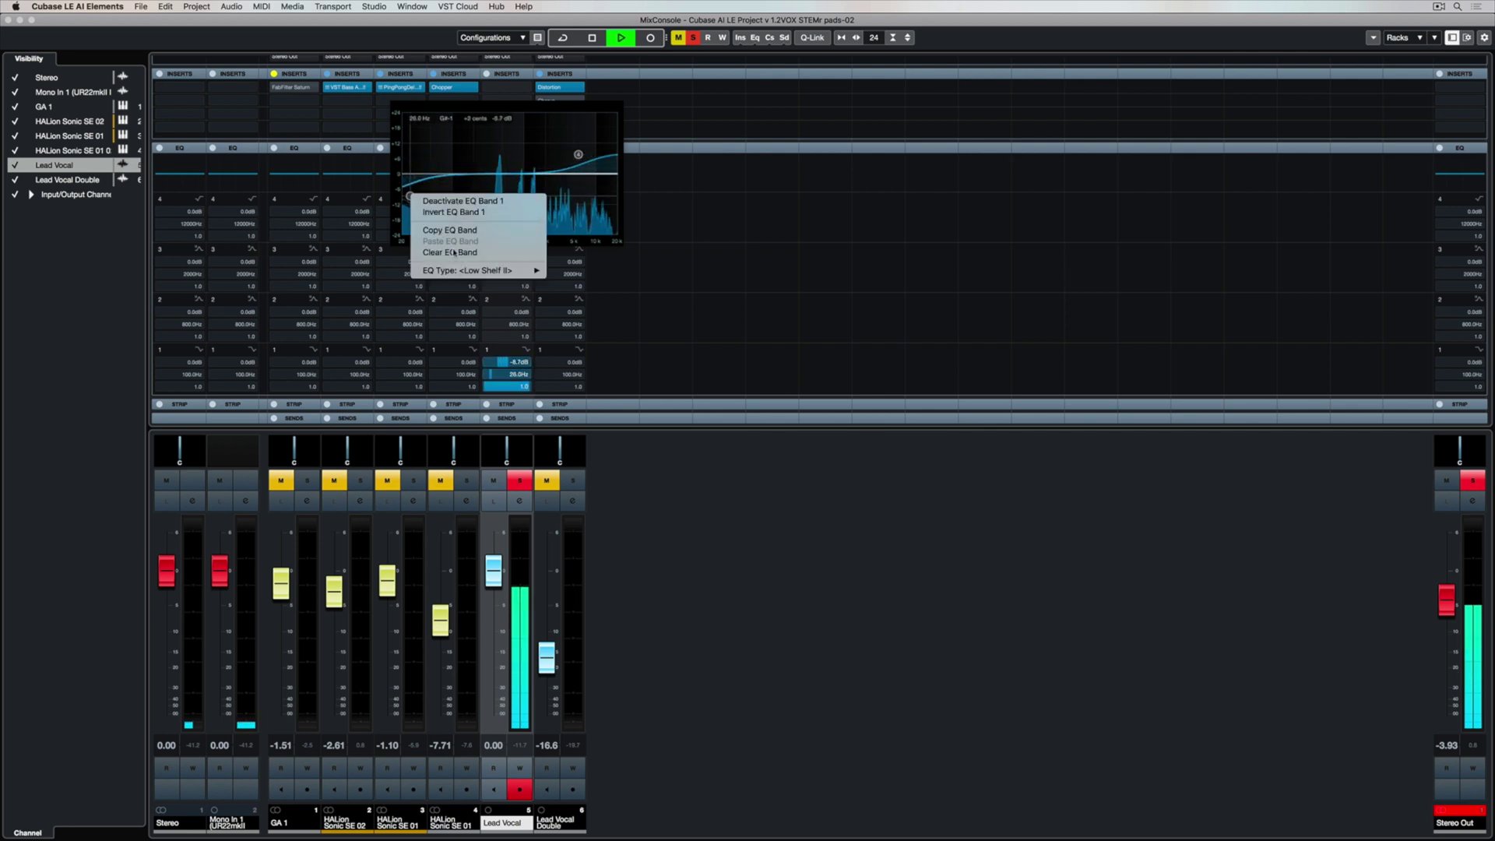
{"action": "mouse_move", "coordinate": [506, 270]}
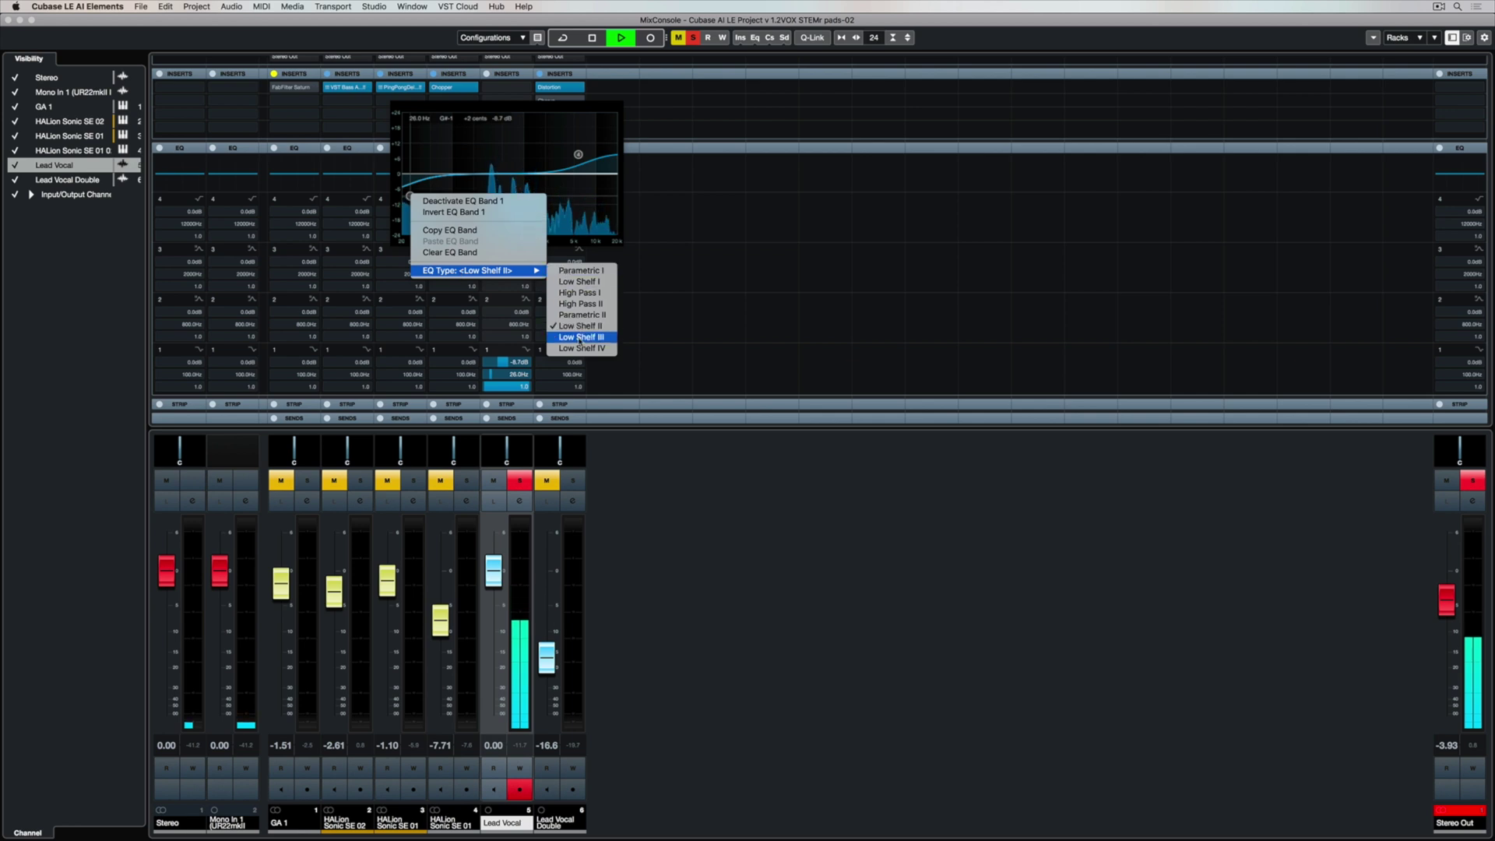
{"action": "left_click", "coordinate": [579, 337]}
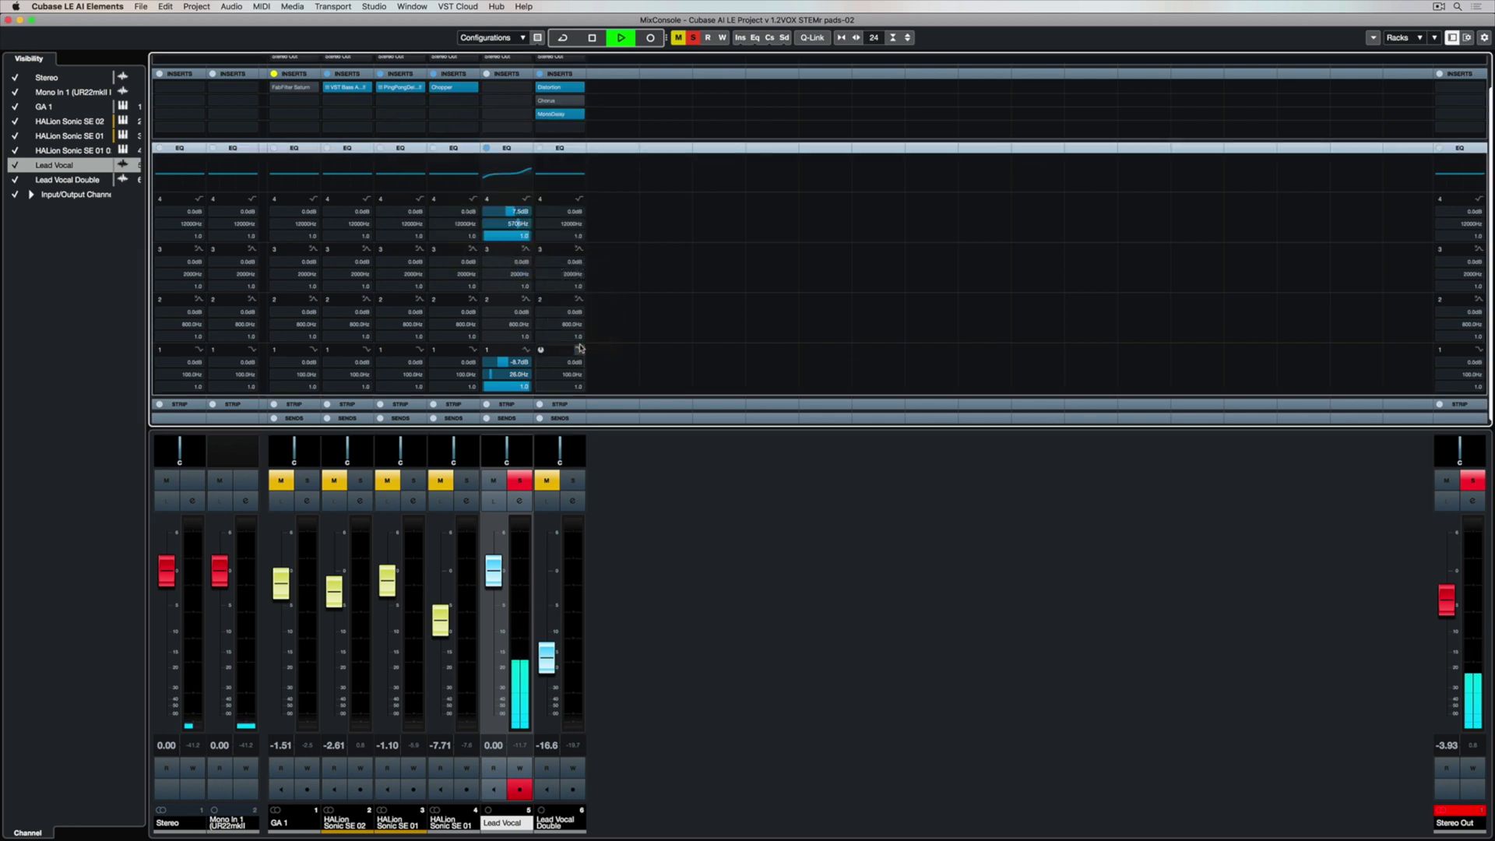
Step: Pull the low shelf to about -19 dB, add bands near 245 and 650 Hz, show strip modules
{"action": "left_click", "coordinate": [502, 171]}
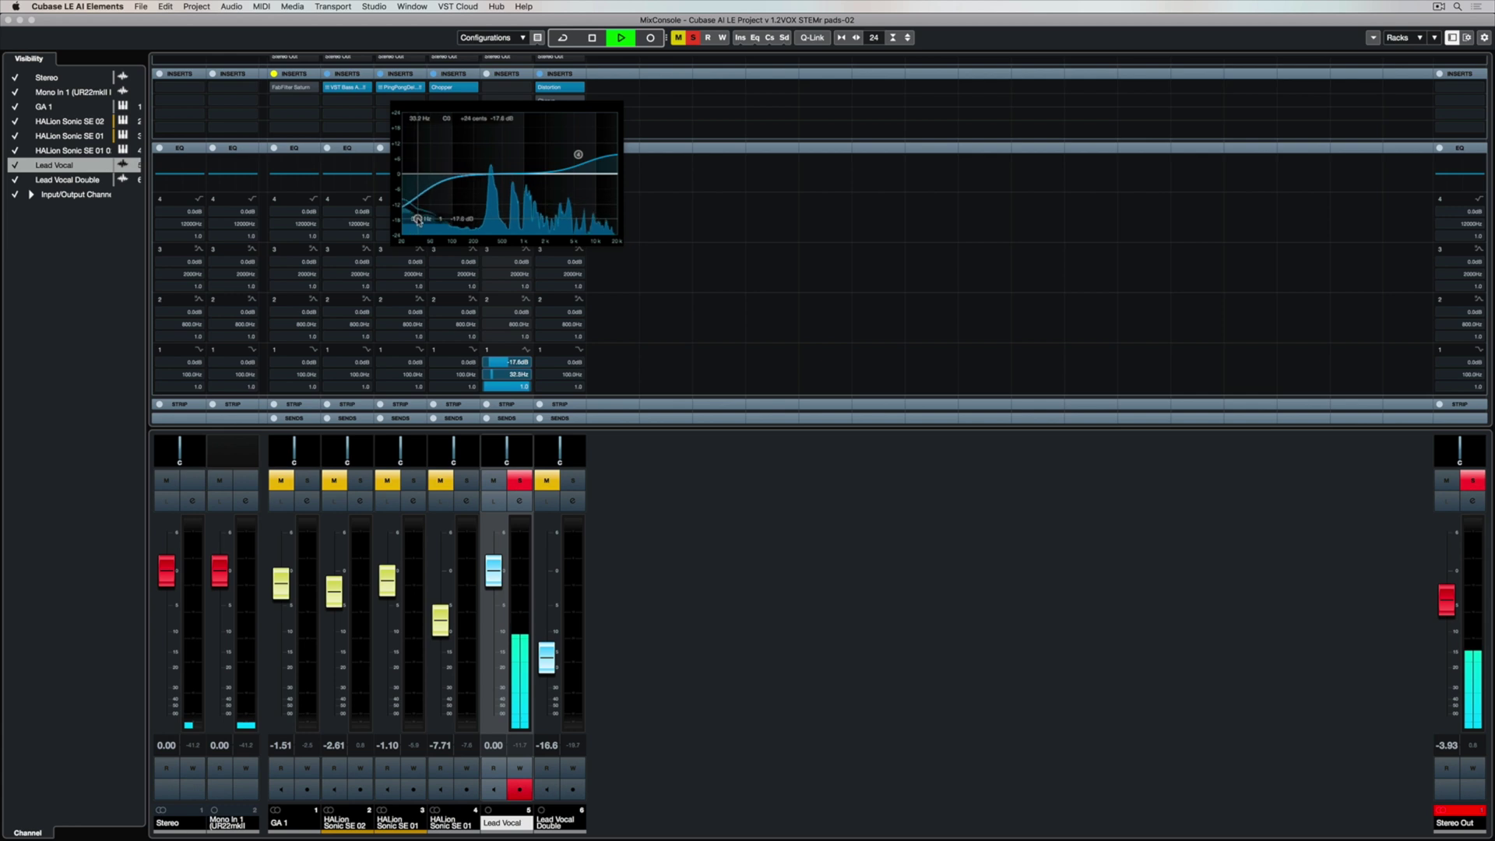
{"action": "left_click_drag", "start_coordinate": [418, 221], "coordinate": [419, 223]}
{"action": "left_click", "coordinate": [481, 174]}
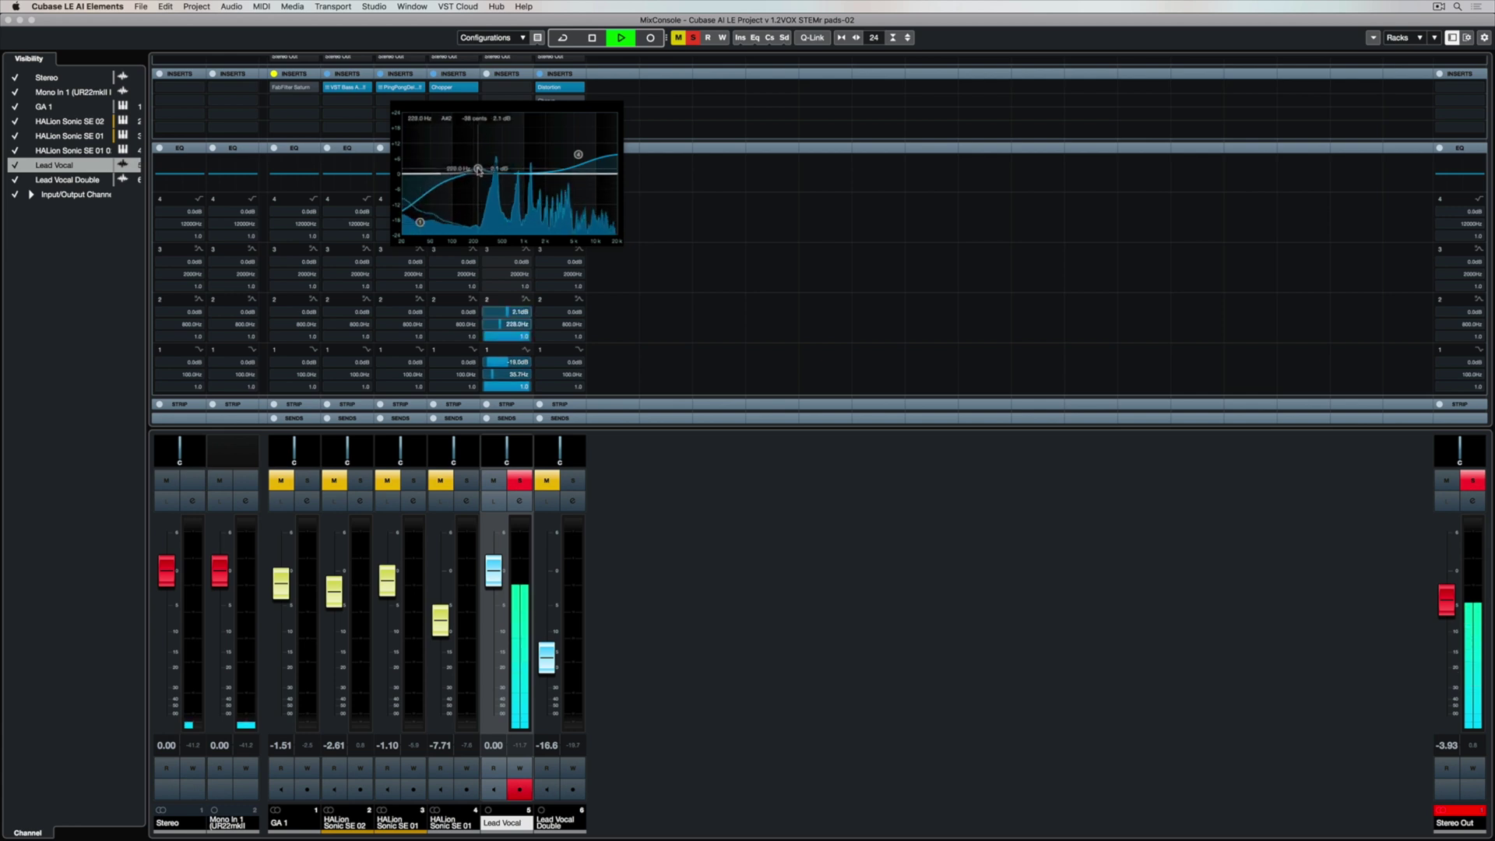
{"action": "left_click", "coordinate": [510, 172]}
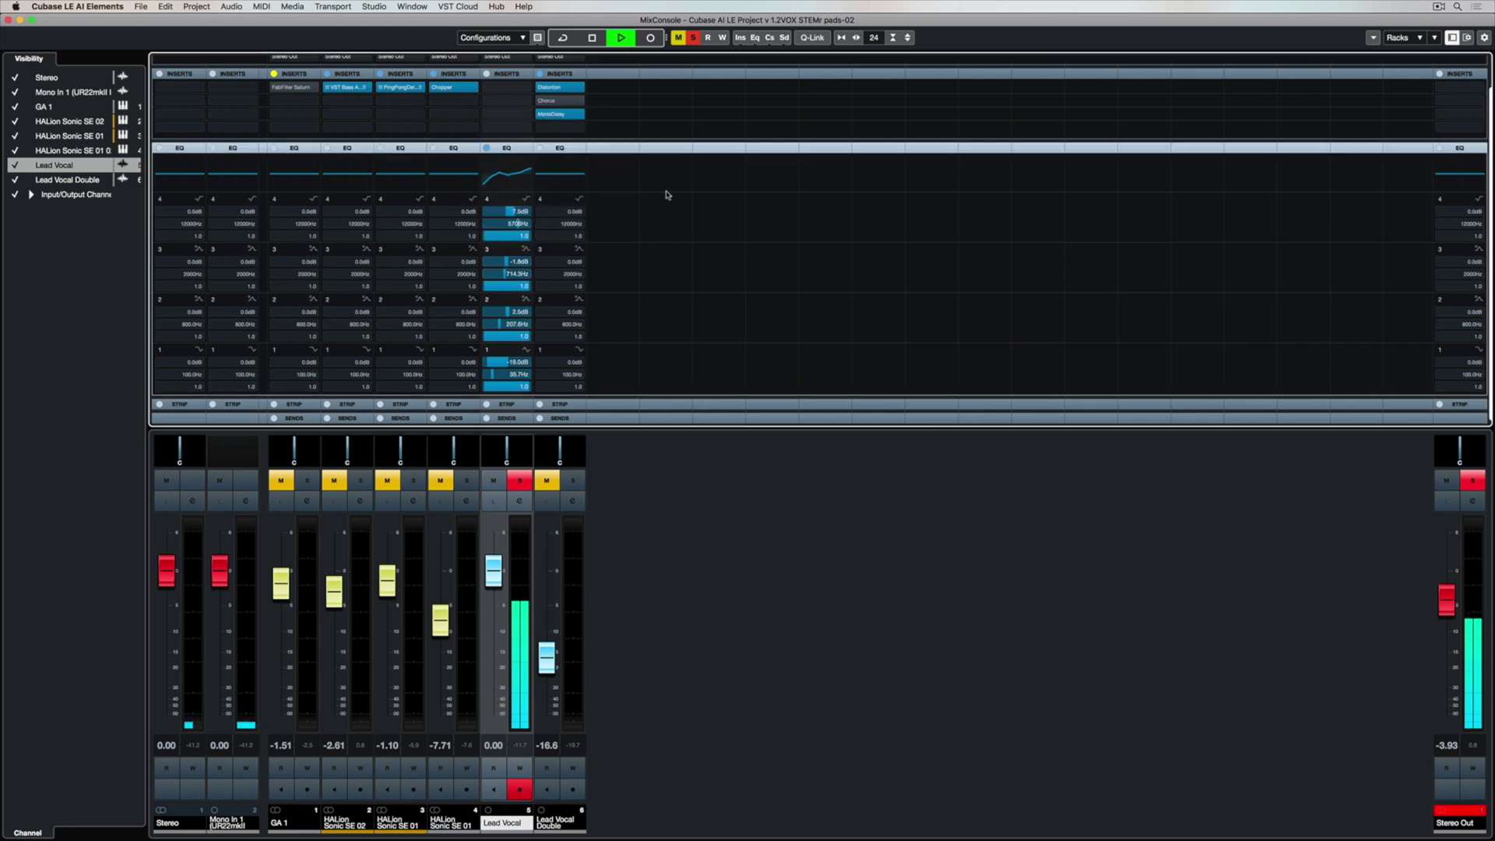
{"action": "left_click", "coordinate": [507, 404]}
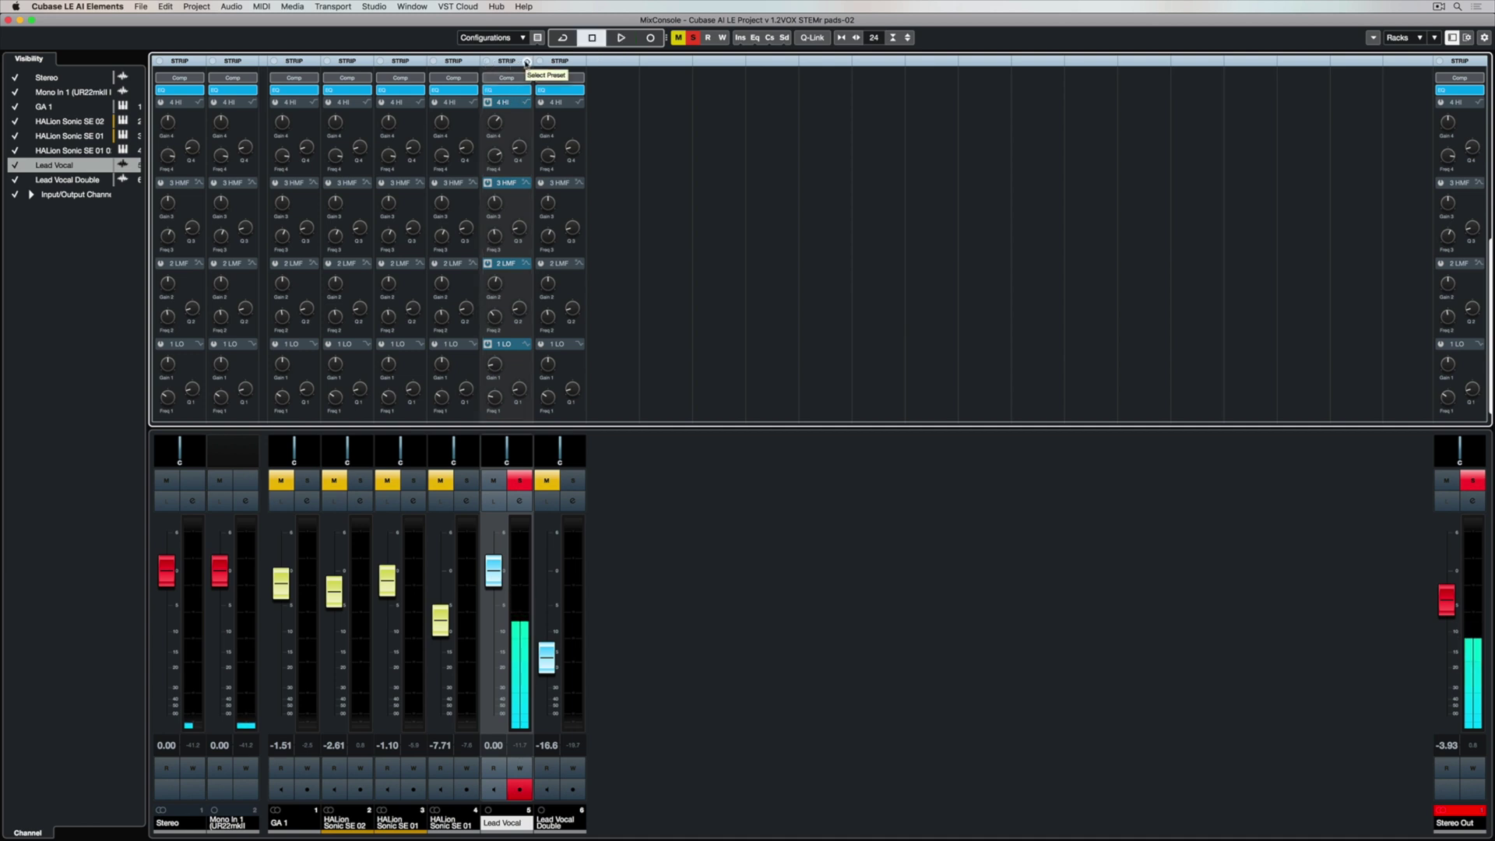
Step: Browse Lead Vocal strip presets and load ECO AM Vocal 5 Hip Hop
{"action": "left_click", "coordinate": [527, 61]}
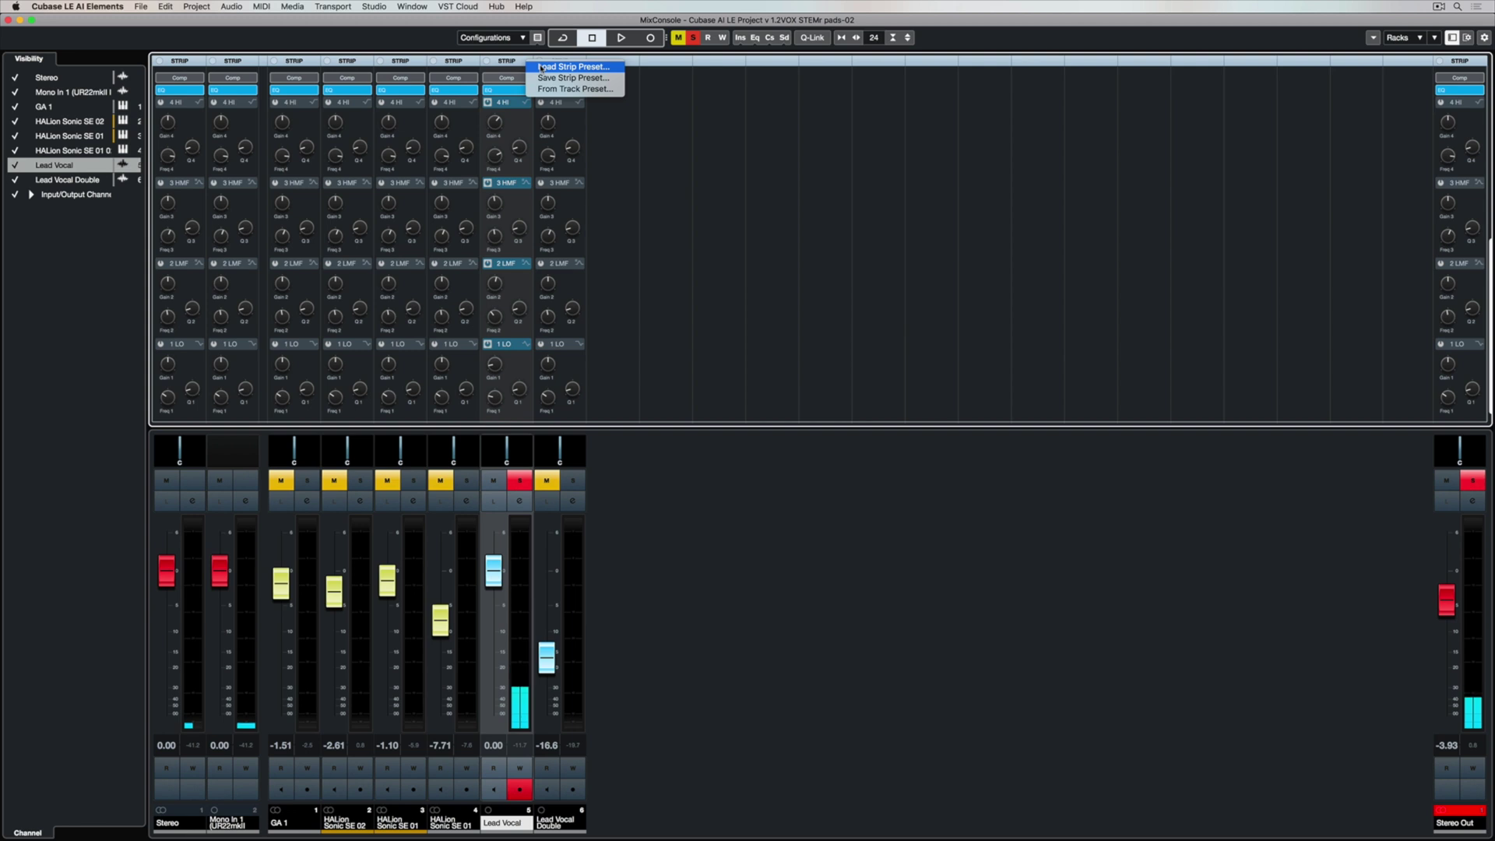
{"action": "left_click", "coordinate": [543, 67]}
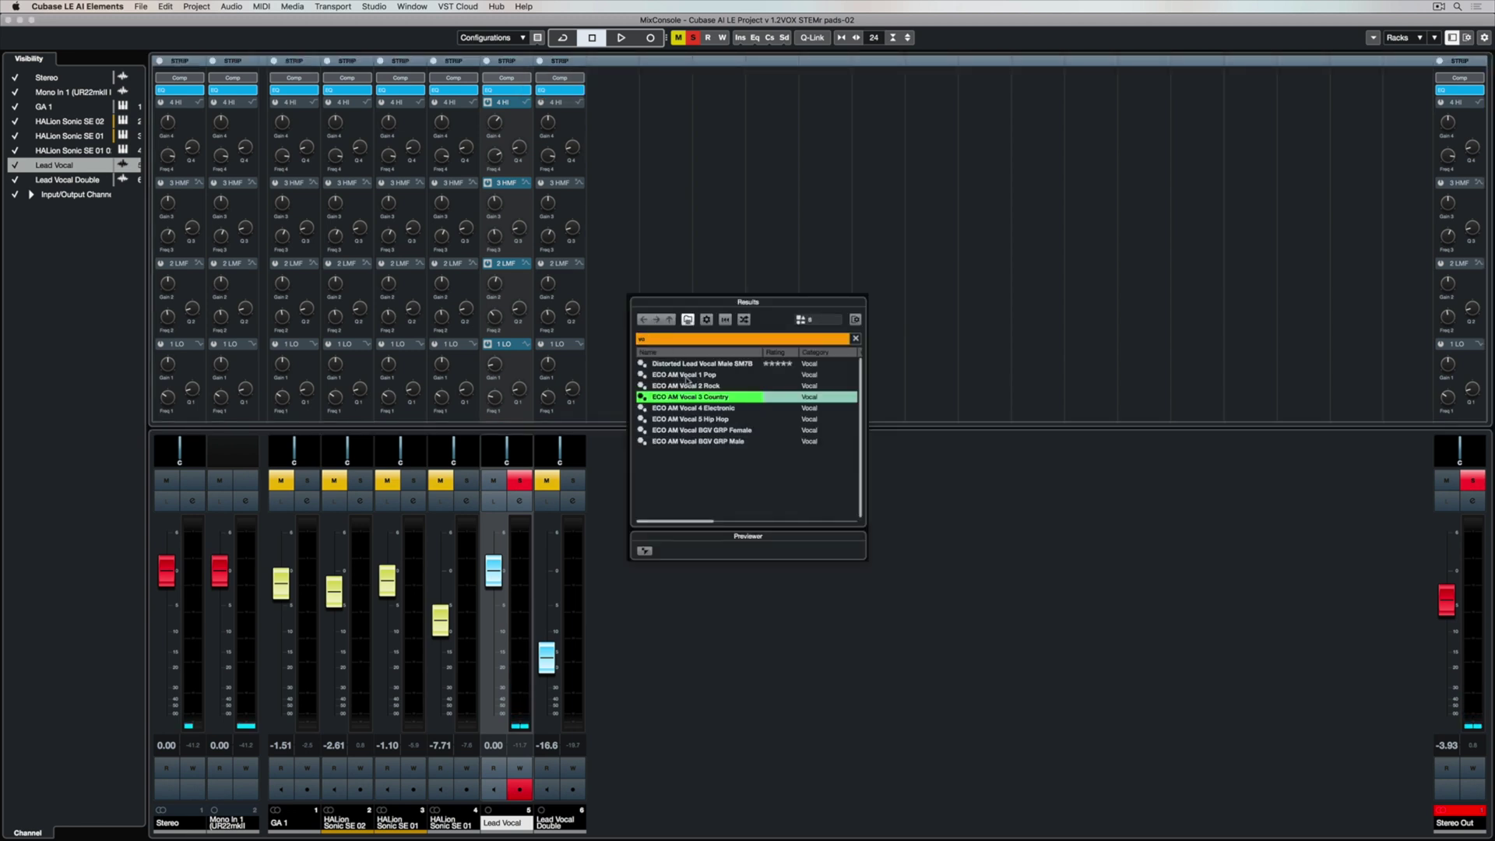
{"action": "left_click", "coordinate": [685, 376]}
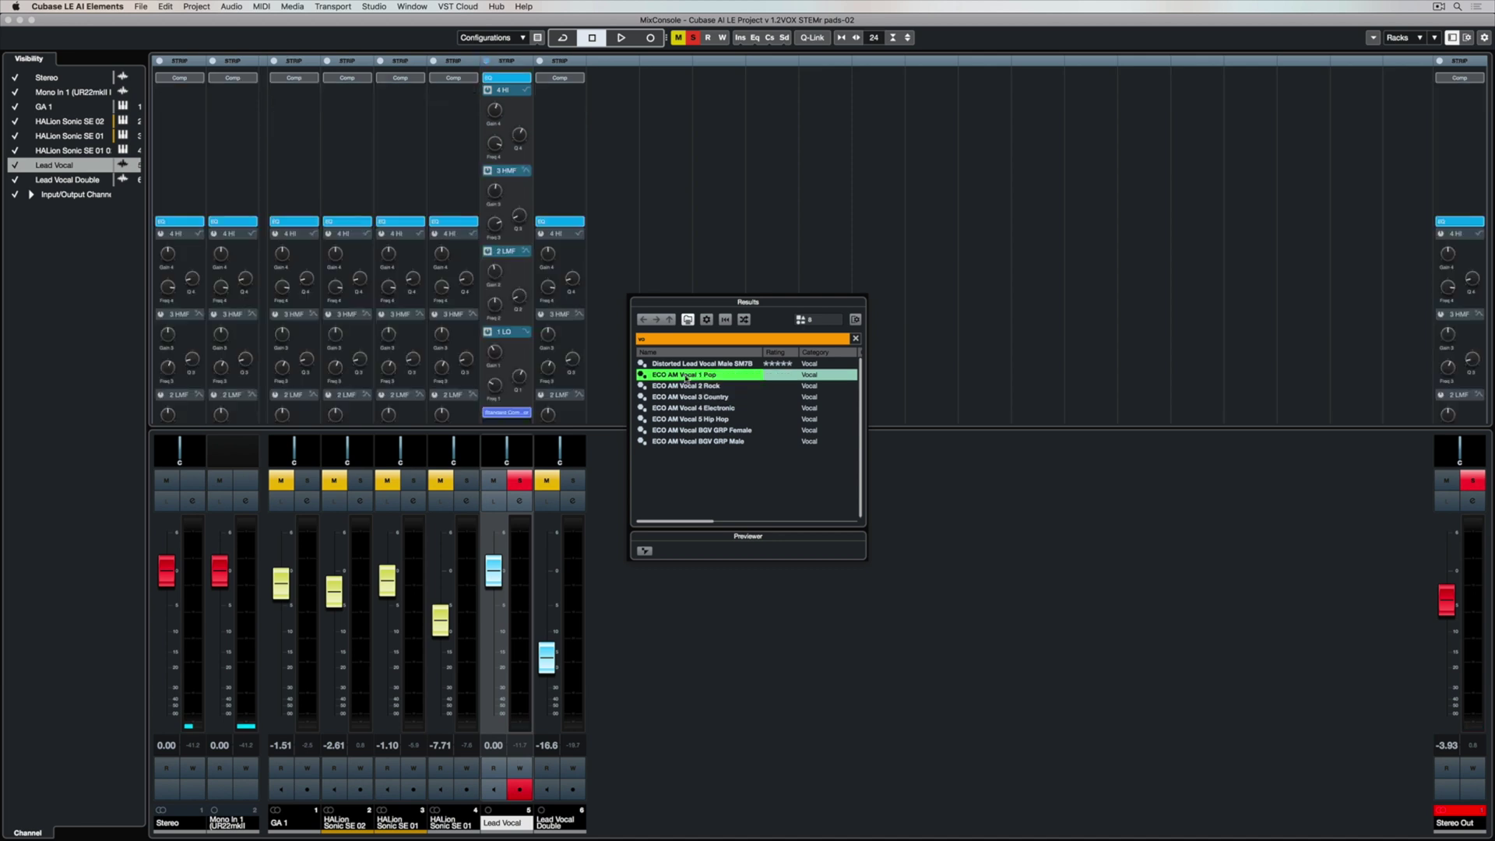
{"action": "left_click", "coordinate": [701, 421]}
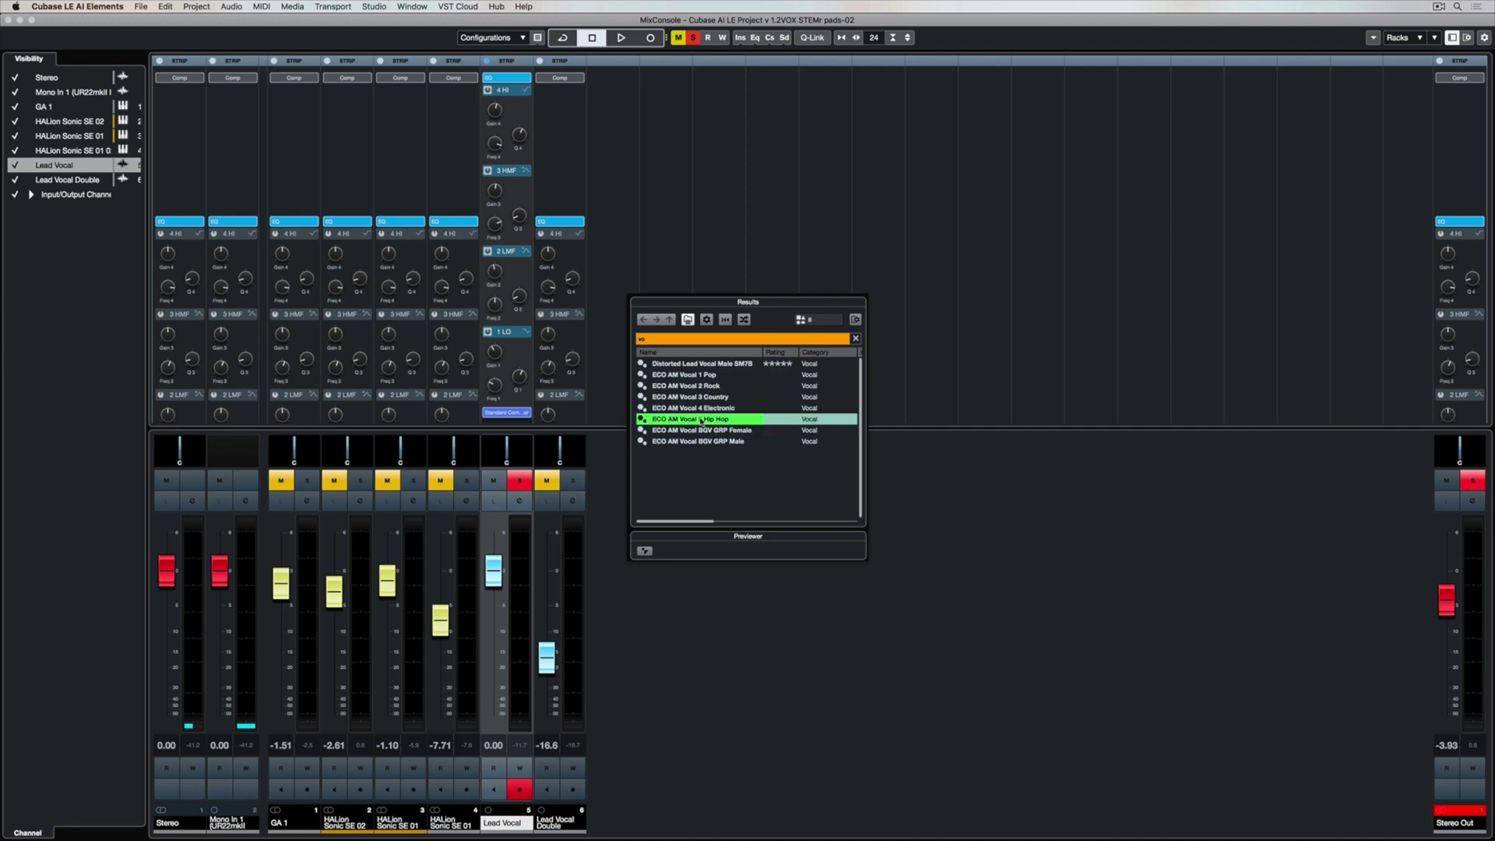
{"action": "left_click", "coordinate": [646, 250]}
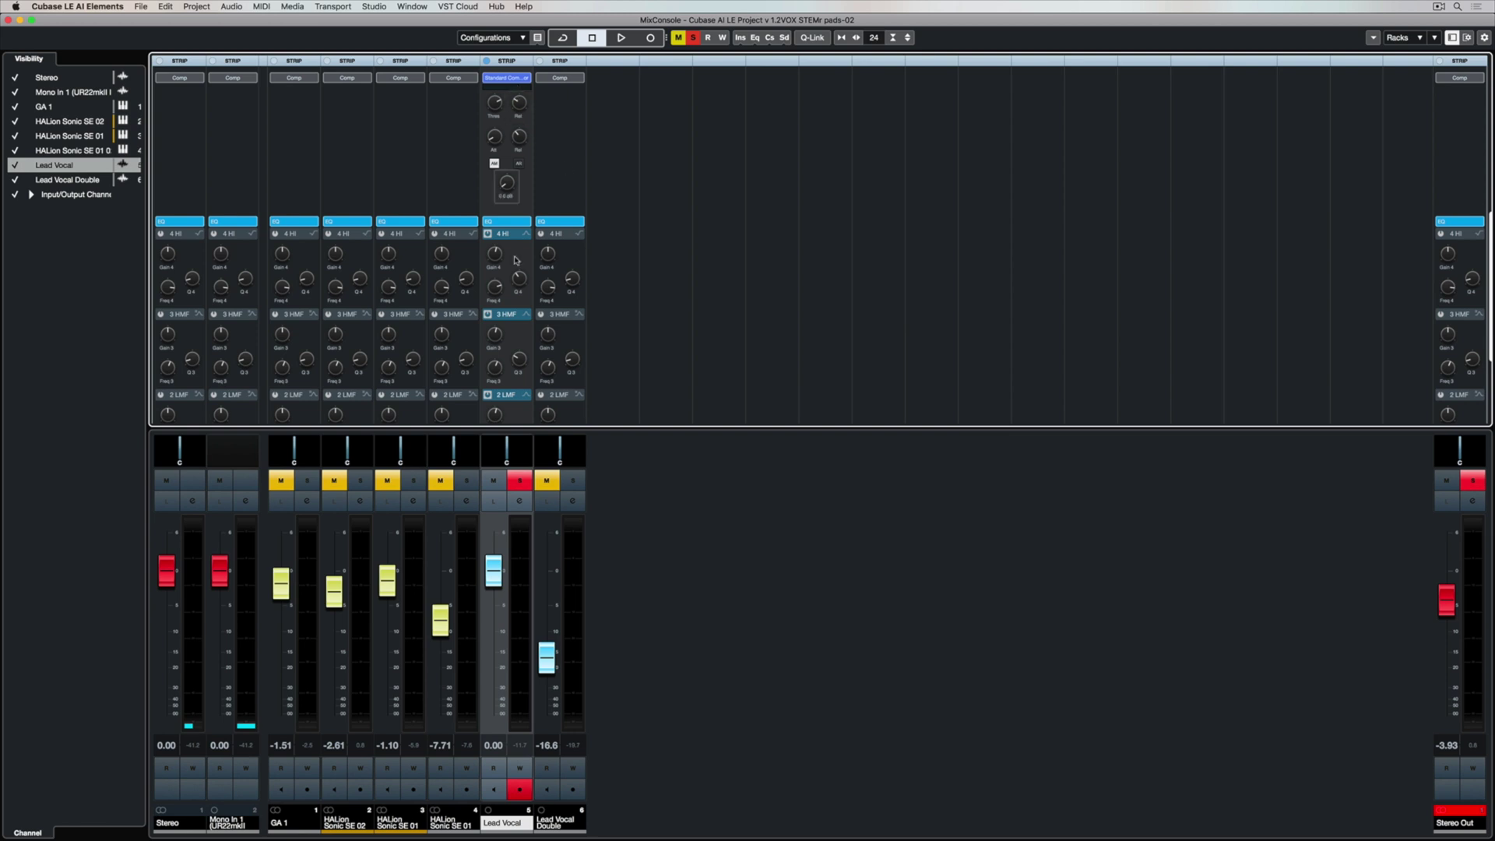
Step: Load the ECO AM Vocal 1 Pop strip preset on Lead Vocal and check its 3.05:1, -20 dB compressor
{"action": "left_click", "coordinate": [521, 502]}
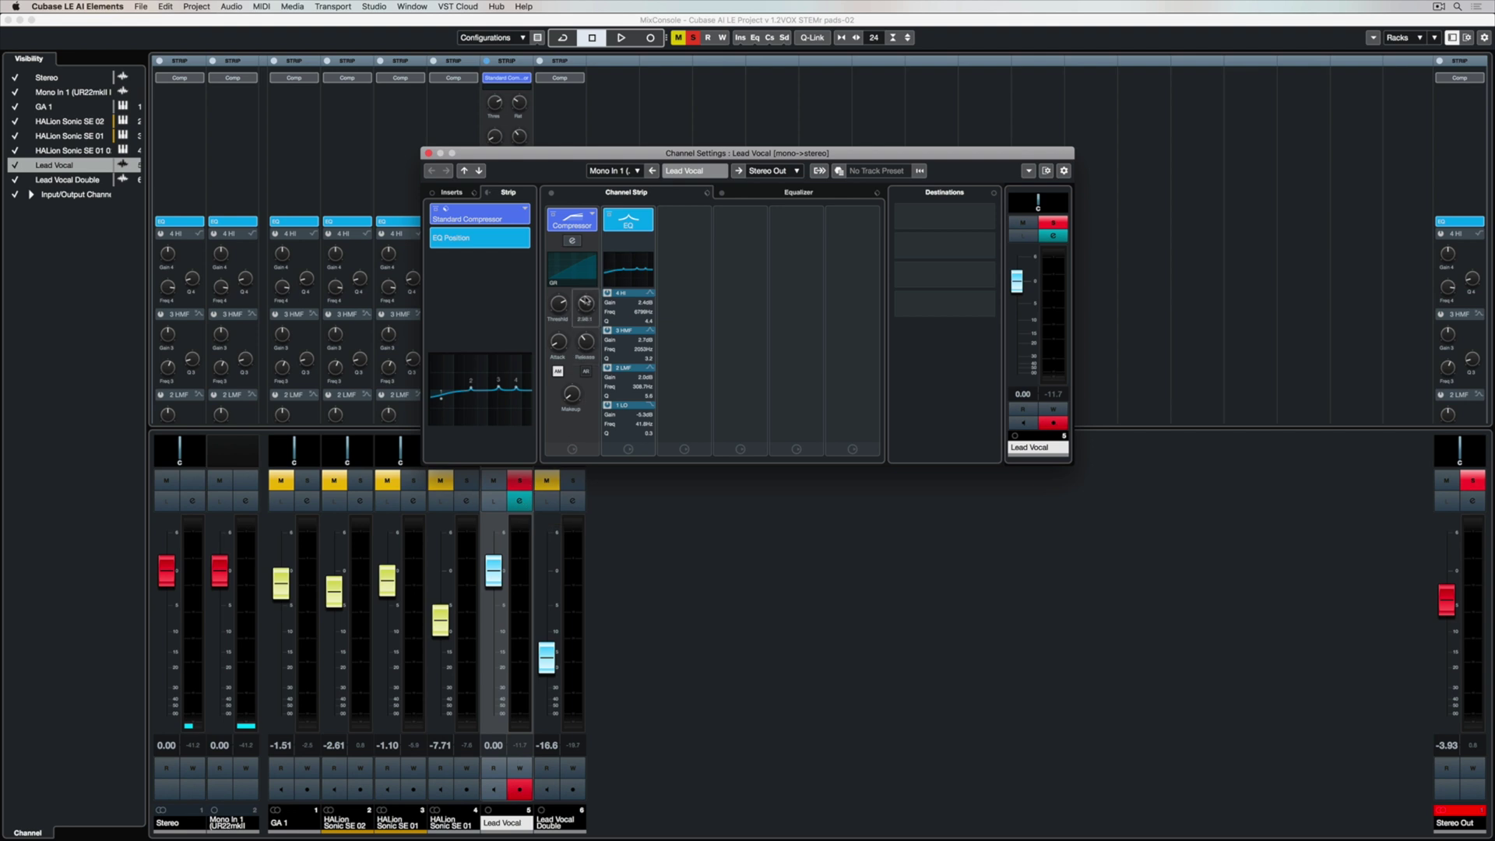
{"action": "left_click", "coordinate": [707, 195]}
{"action": "left_click", "coordinate": [716, 206]}
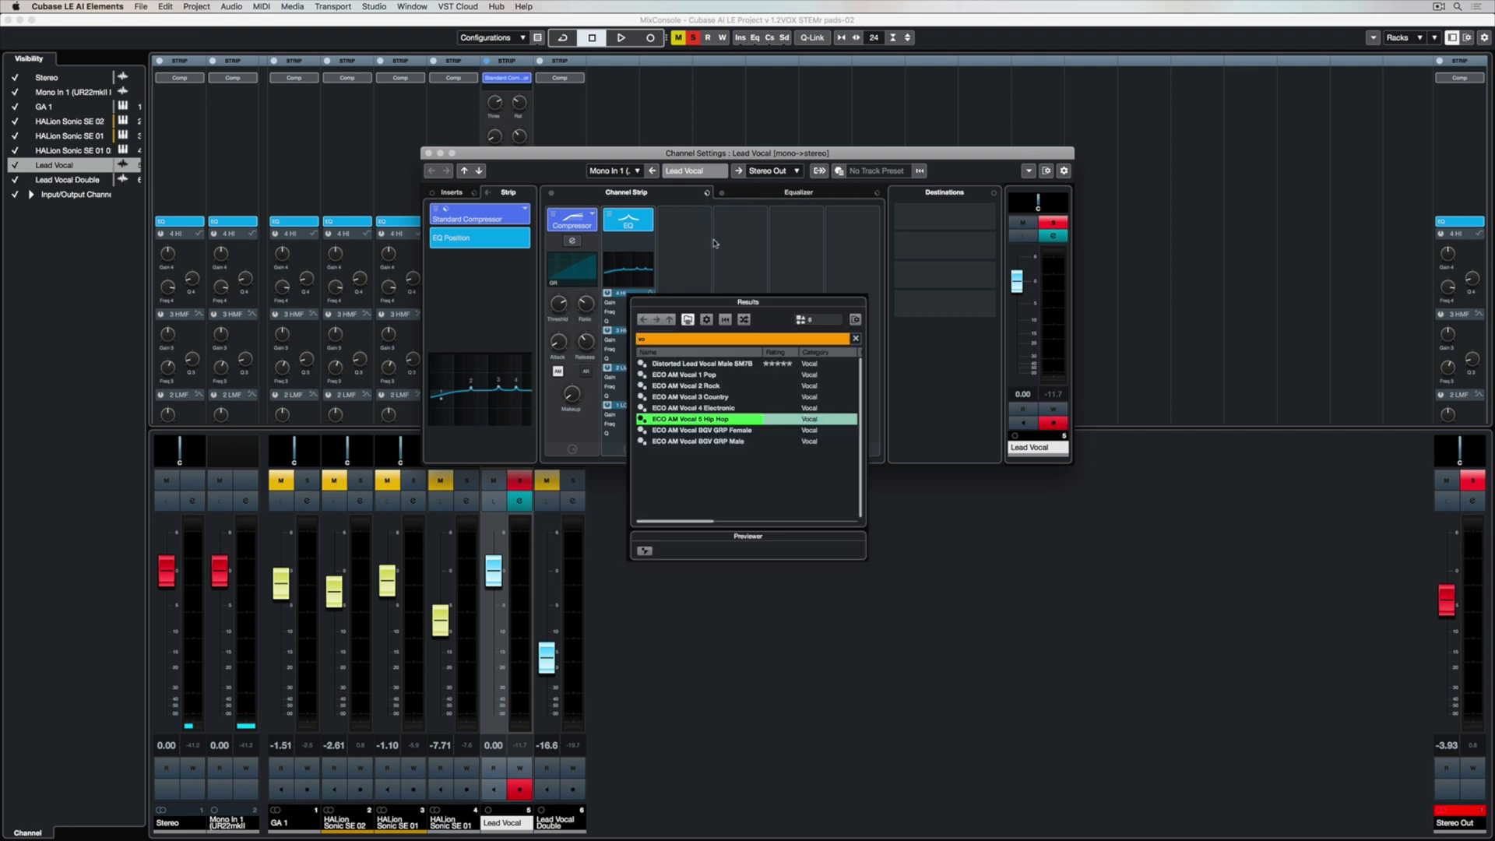
{"action": "left_click", "coordinate": [675, 375]}
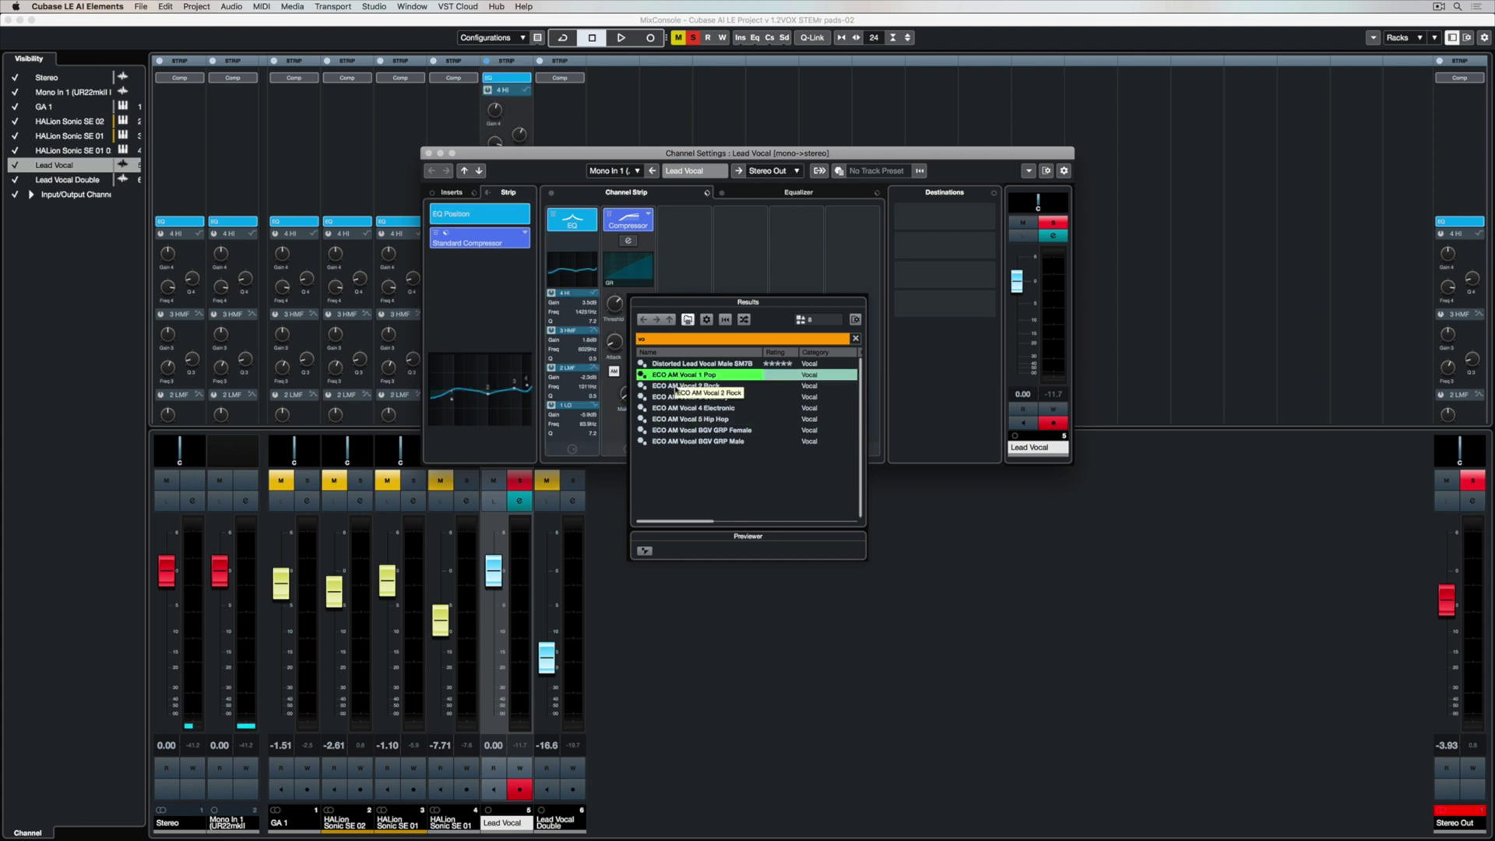
{"action": "left_click", "coordinate": [691, 235]}
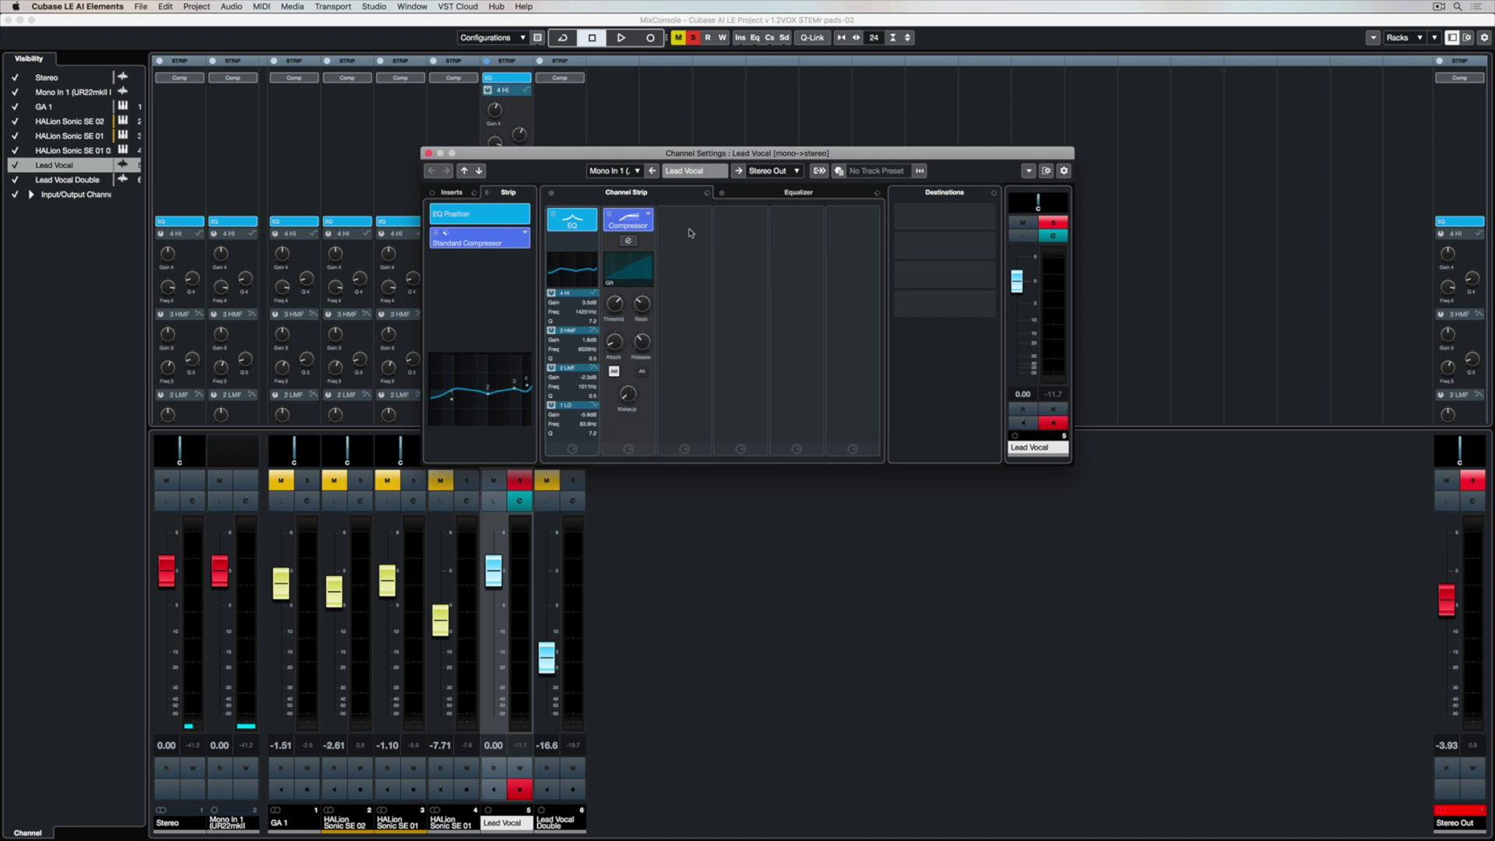
{"action": "left_click", "coordinate": [629, 241]}
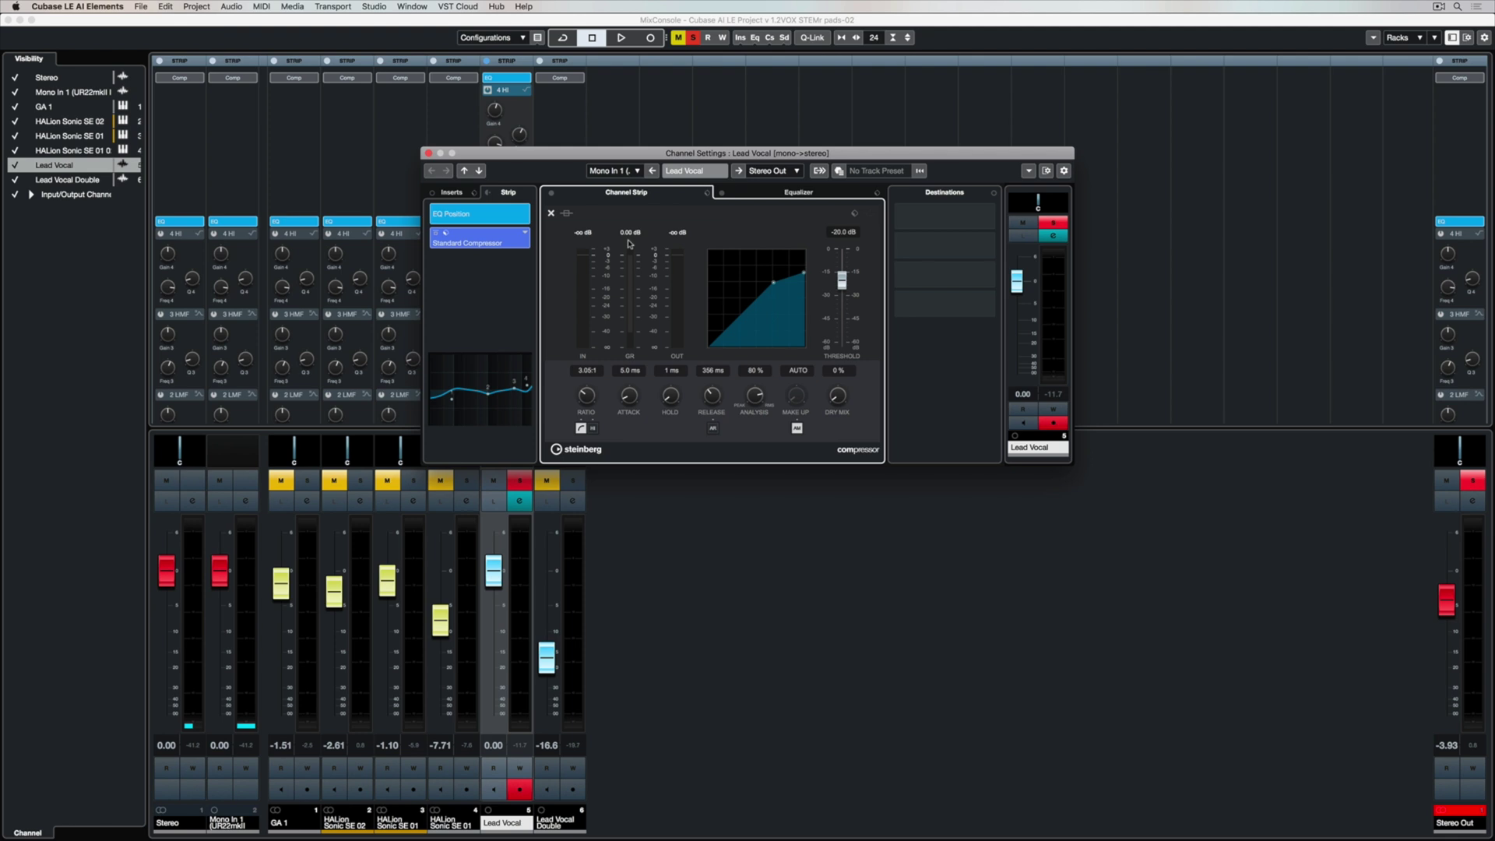
{"action": "left_click", "coordinate": [552, 213]}
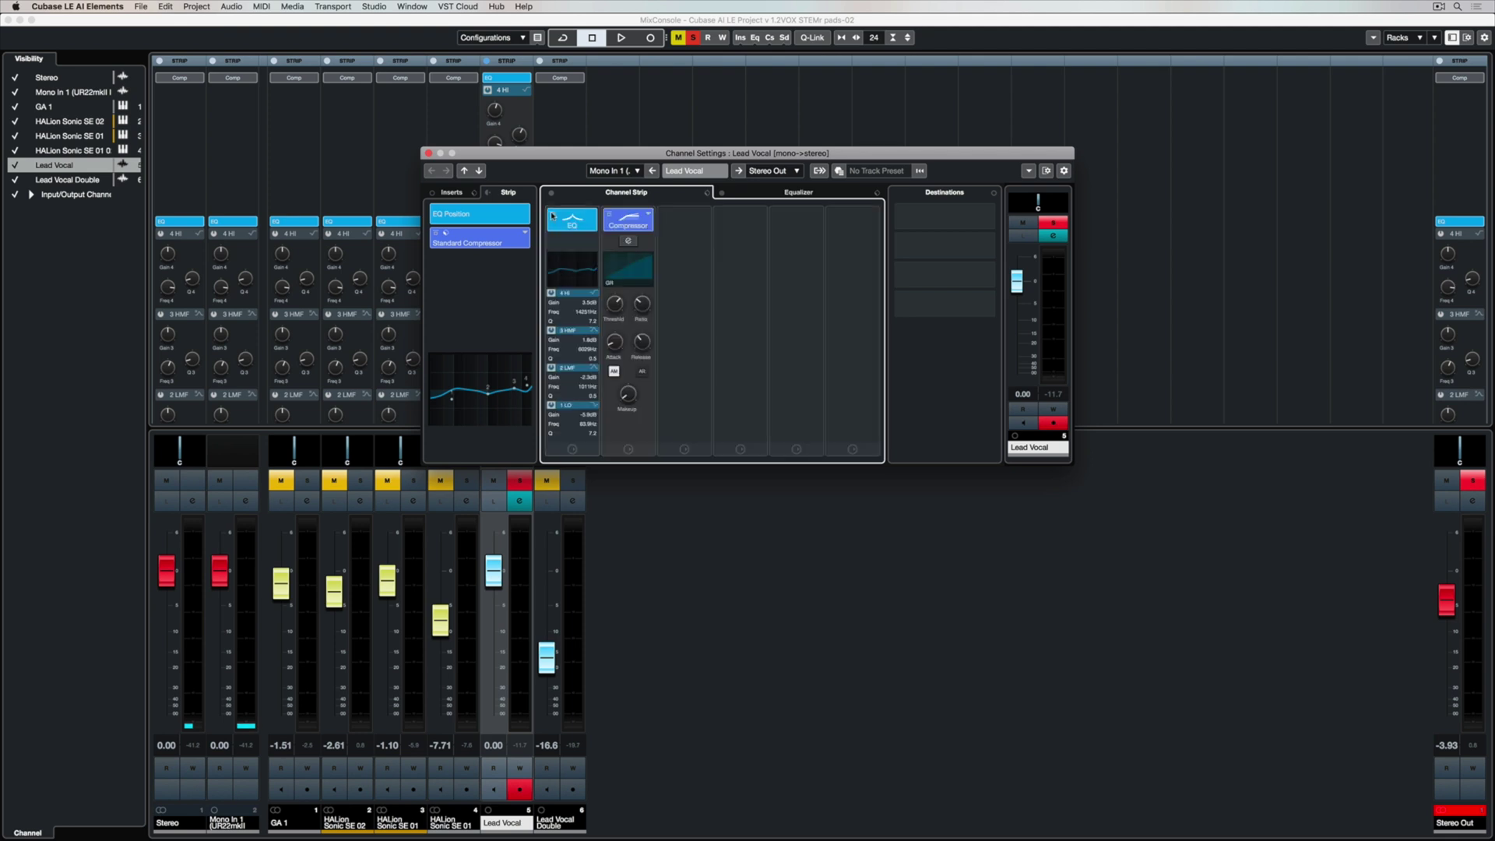
Step: Boost Lead Vocal's high-mid EQ band to 3.0 dB at 5544 Hz during playback, then close the channel settings
{"action": "left_click", "coordinate": [765, 195]}
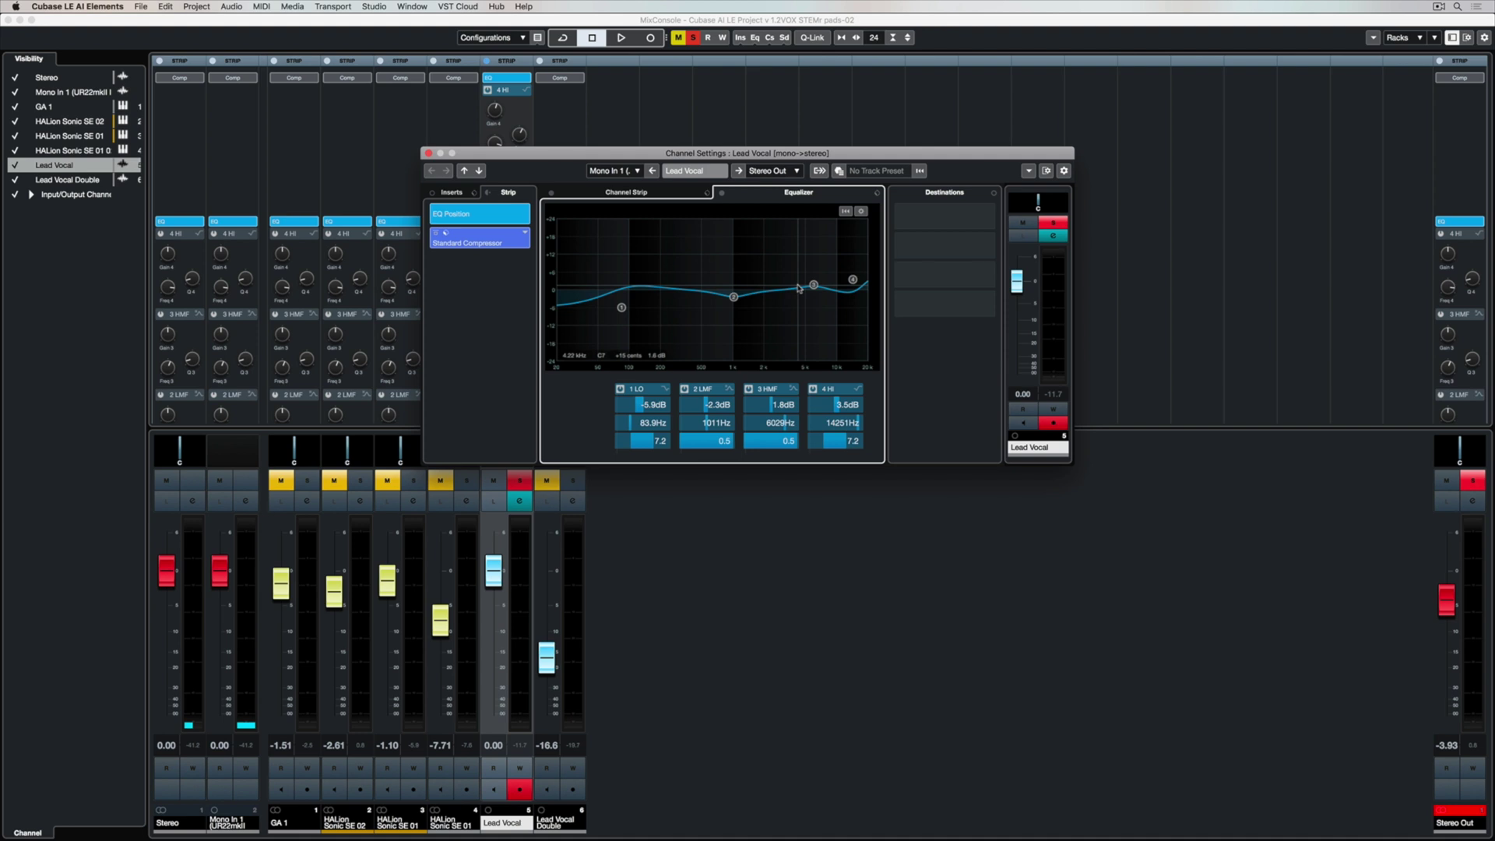
{"action": "key", "text": "space"}
{"action": "mouse_move", "coordinate": [813, 285]}
{"action": "left_mouse_down"}
{"action": "mouse_move", "coordinate": [845, 273]}
{"action": "mouse_move", "coordinate": [810, 271]}
{"action": "left_mouse_up"}
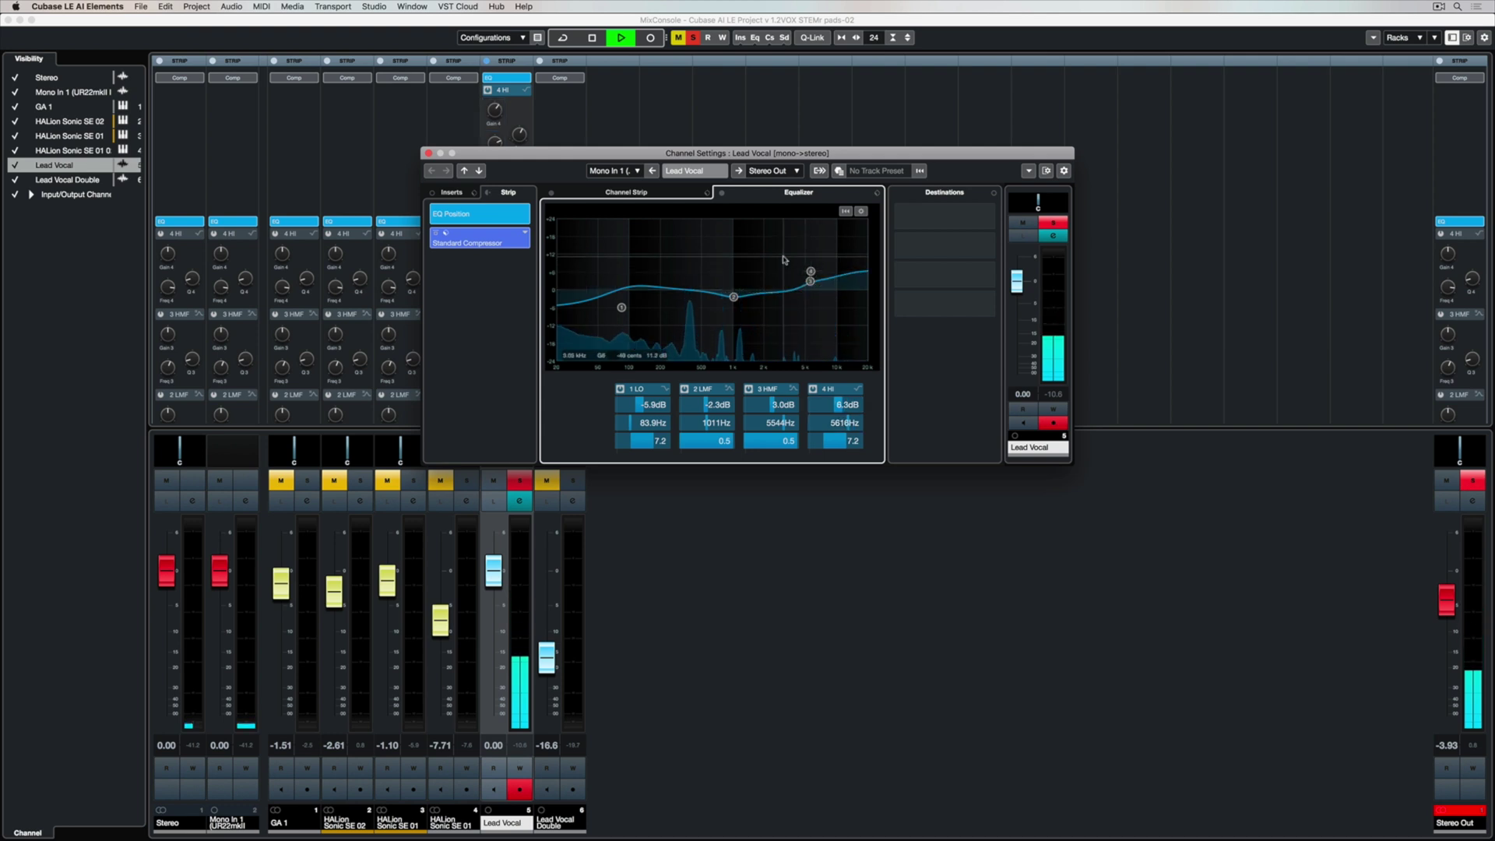
{"action": "key", "text": "space"}
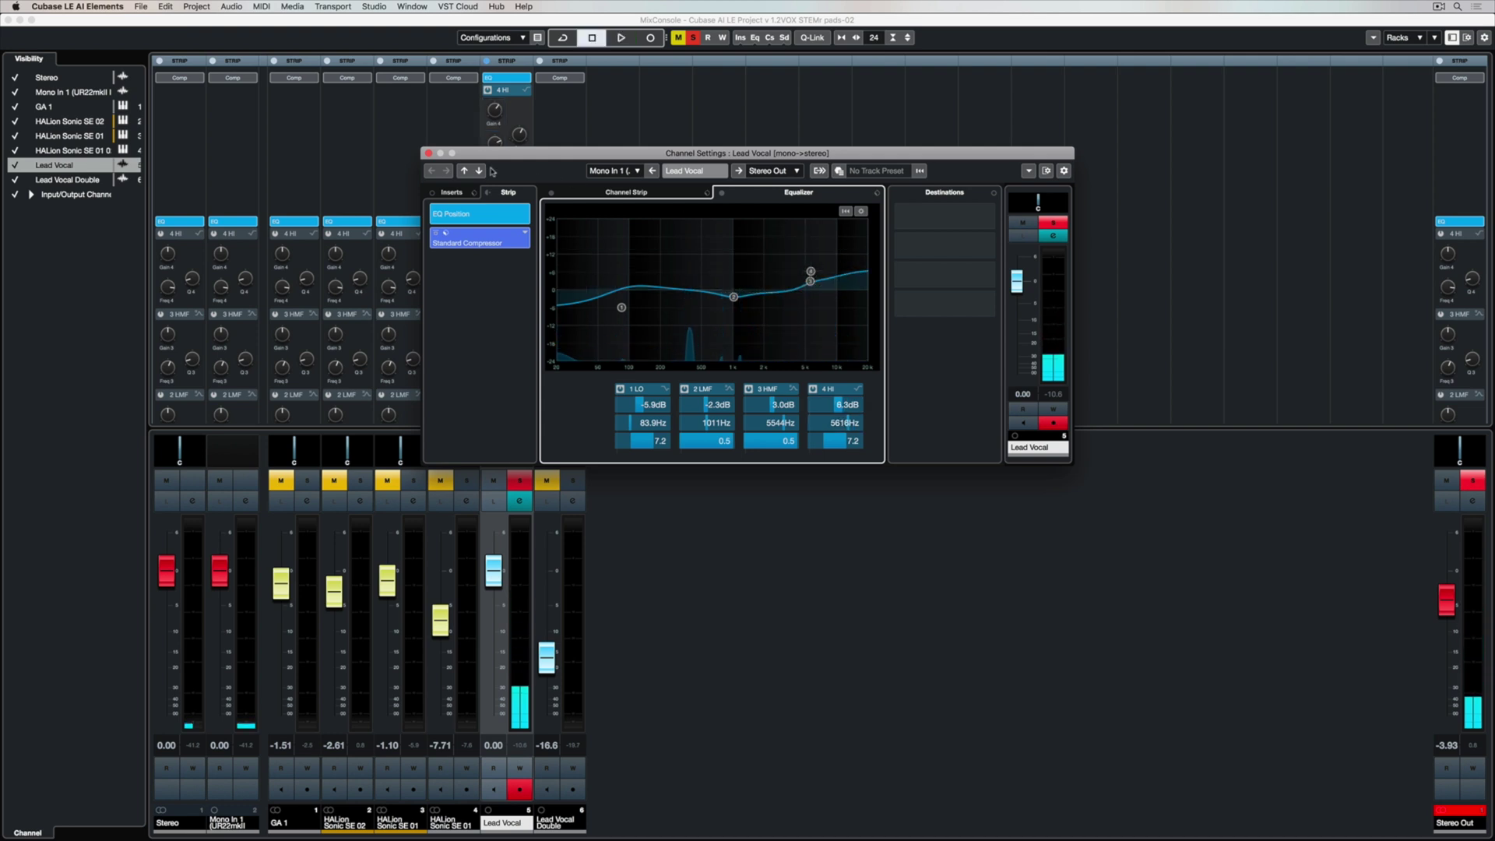
{"action": "left_click", "coordinate": [429, 154]}
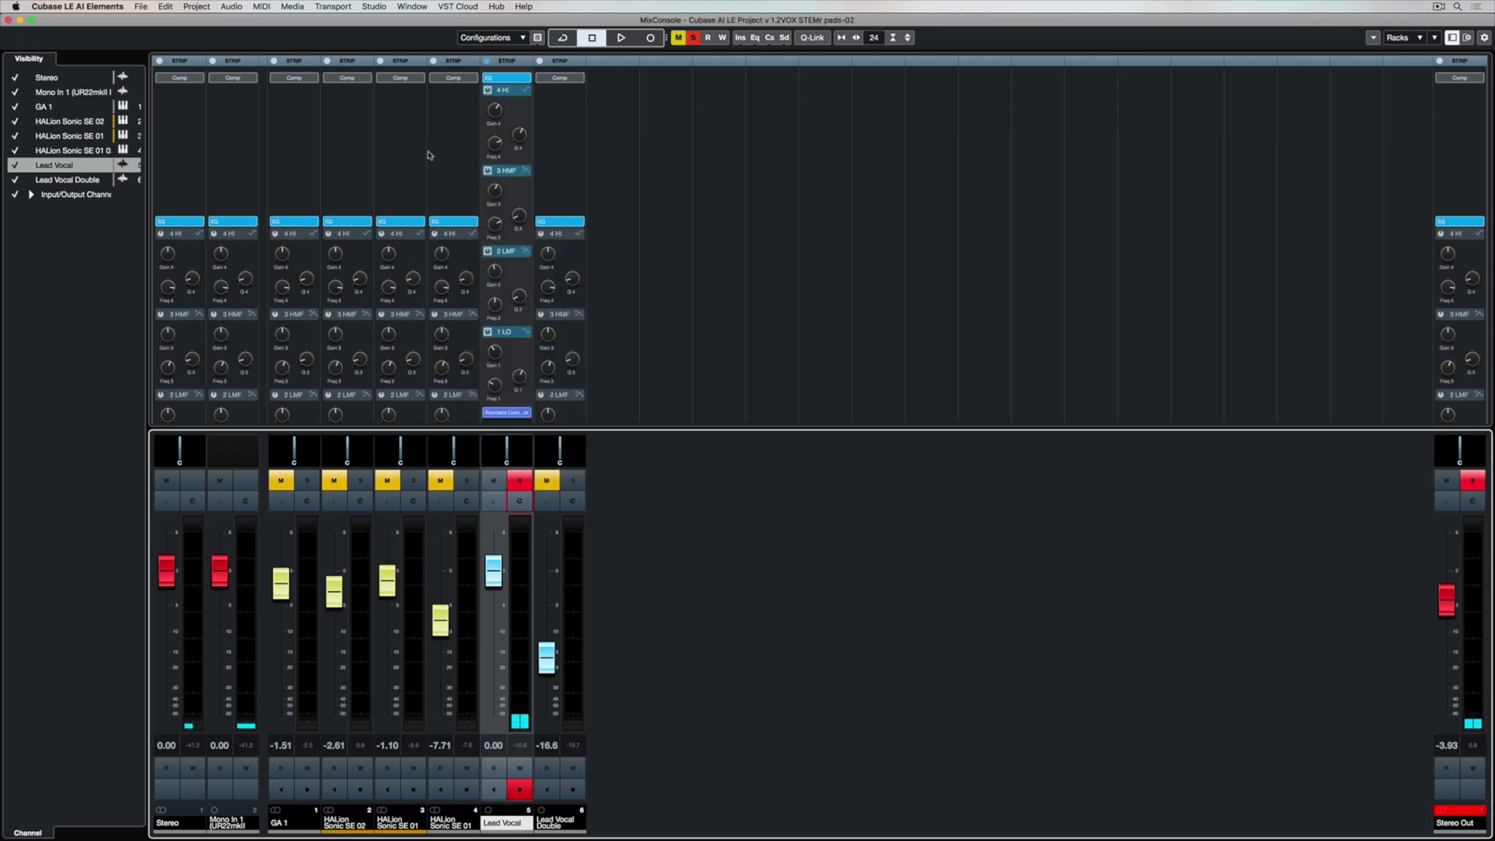
{"action": "left_click", "coordinate": [7, 20]}
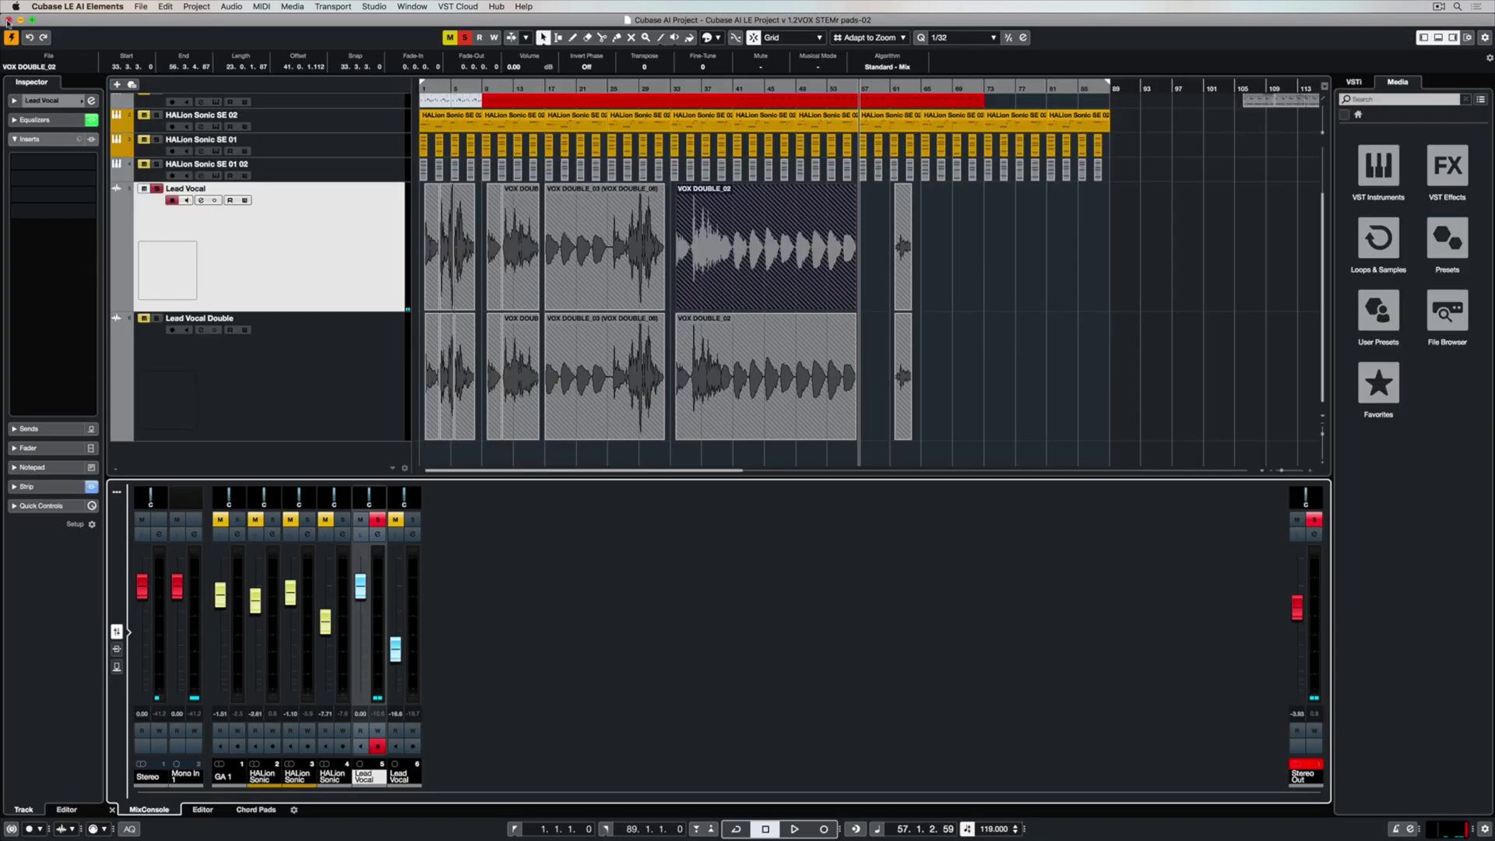
{"action": "left_click", "coordinate": [201, 201]}
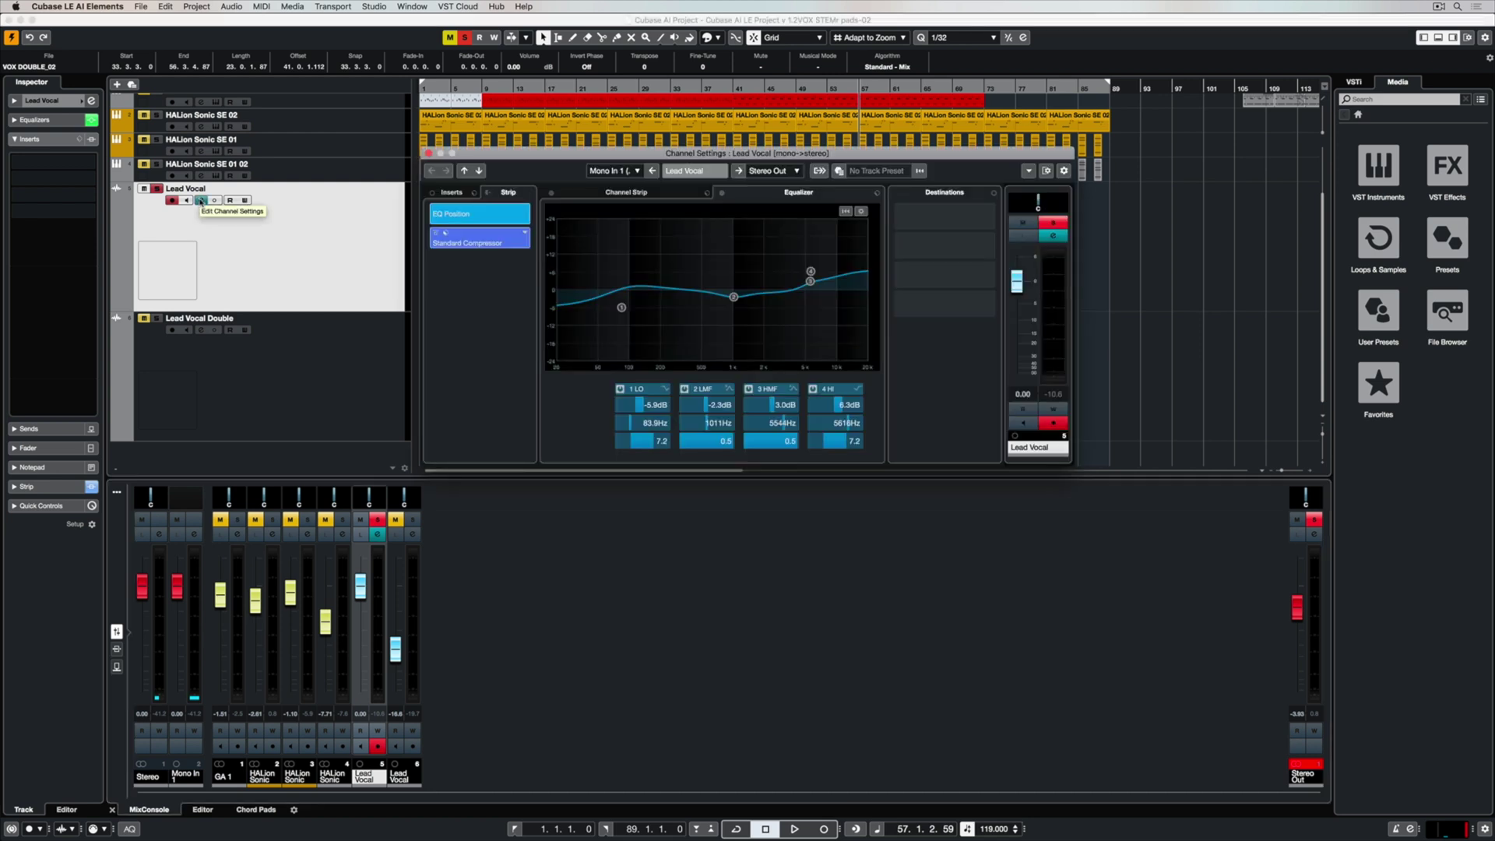
{"action": "left_click", "coordinate": [617, 193]}
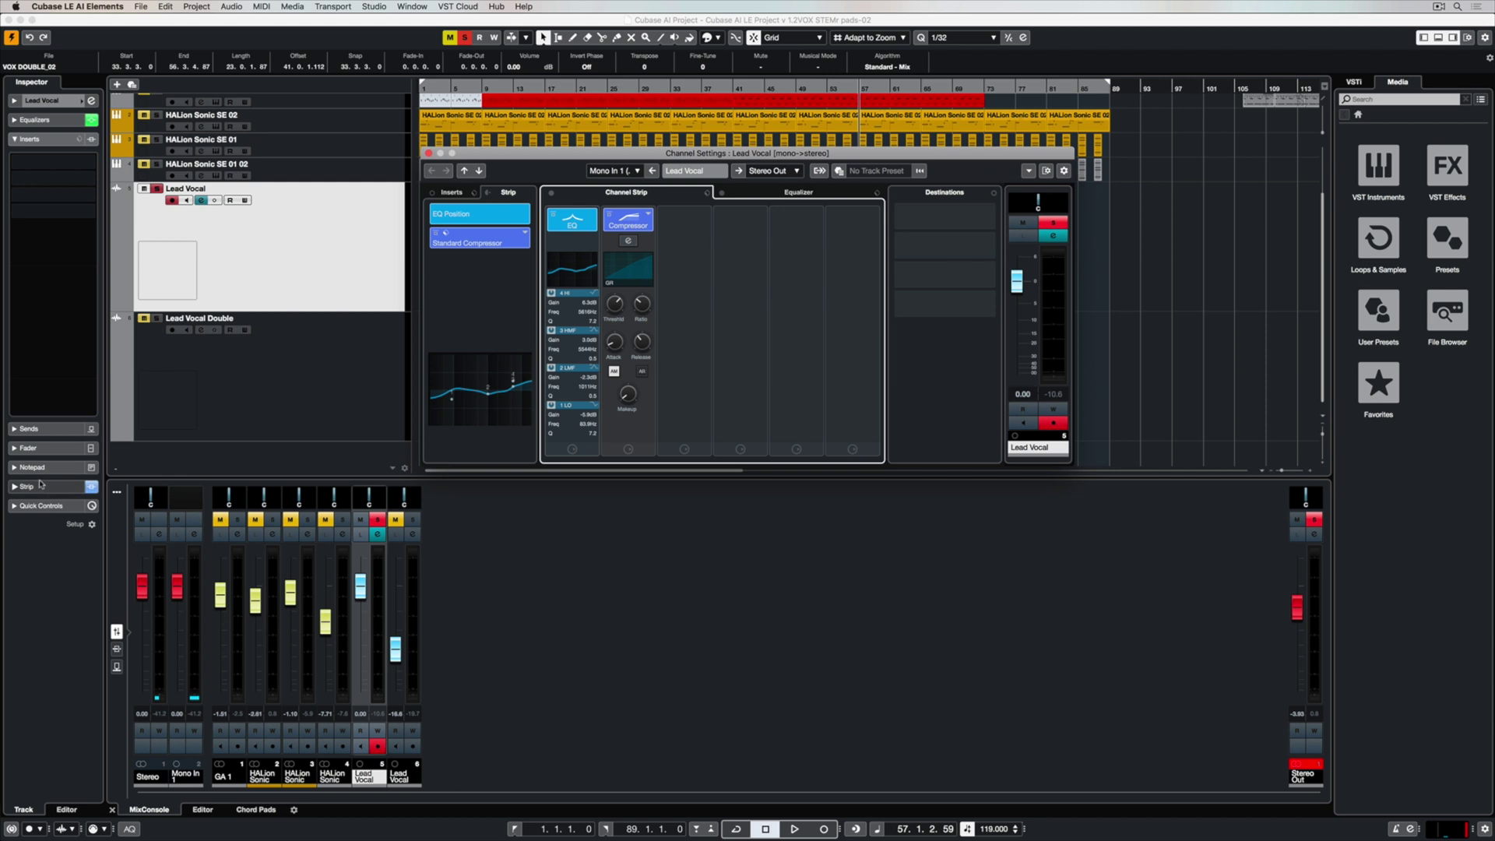
{"action": "left_click", "coordinate": [42, 486]}
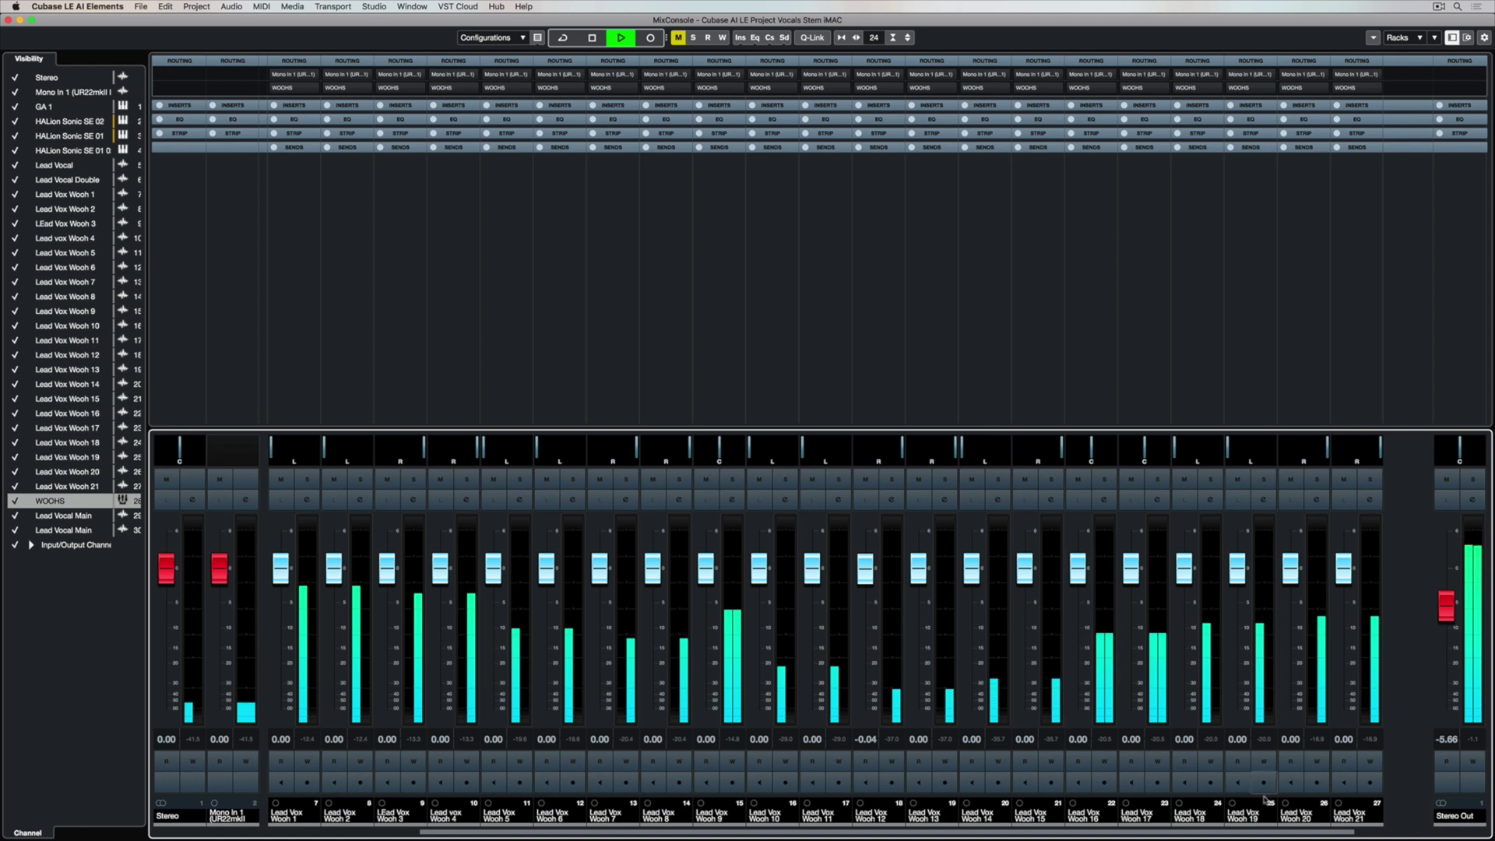
Step: Scroll to the WOOHS channel, expand all insert racks, and open its first insert slot's plug-in list
{"action": "left_click_drag", "start_coordinate": [1243, 831], "coordinate": [1333, 831]}
{"action": "mouse_move", "coordinate": [1289, 581]}
{"action": "left_mouse_down"}
{"action": "mouse_move", "coordinate": [1291, 657]}
{"action": "mouse_move", "coordinate": [1290, 585]}
{"action": "left_mouse_up"}
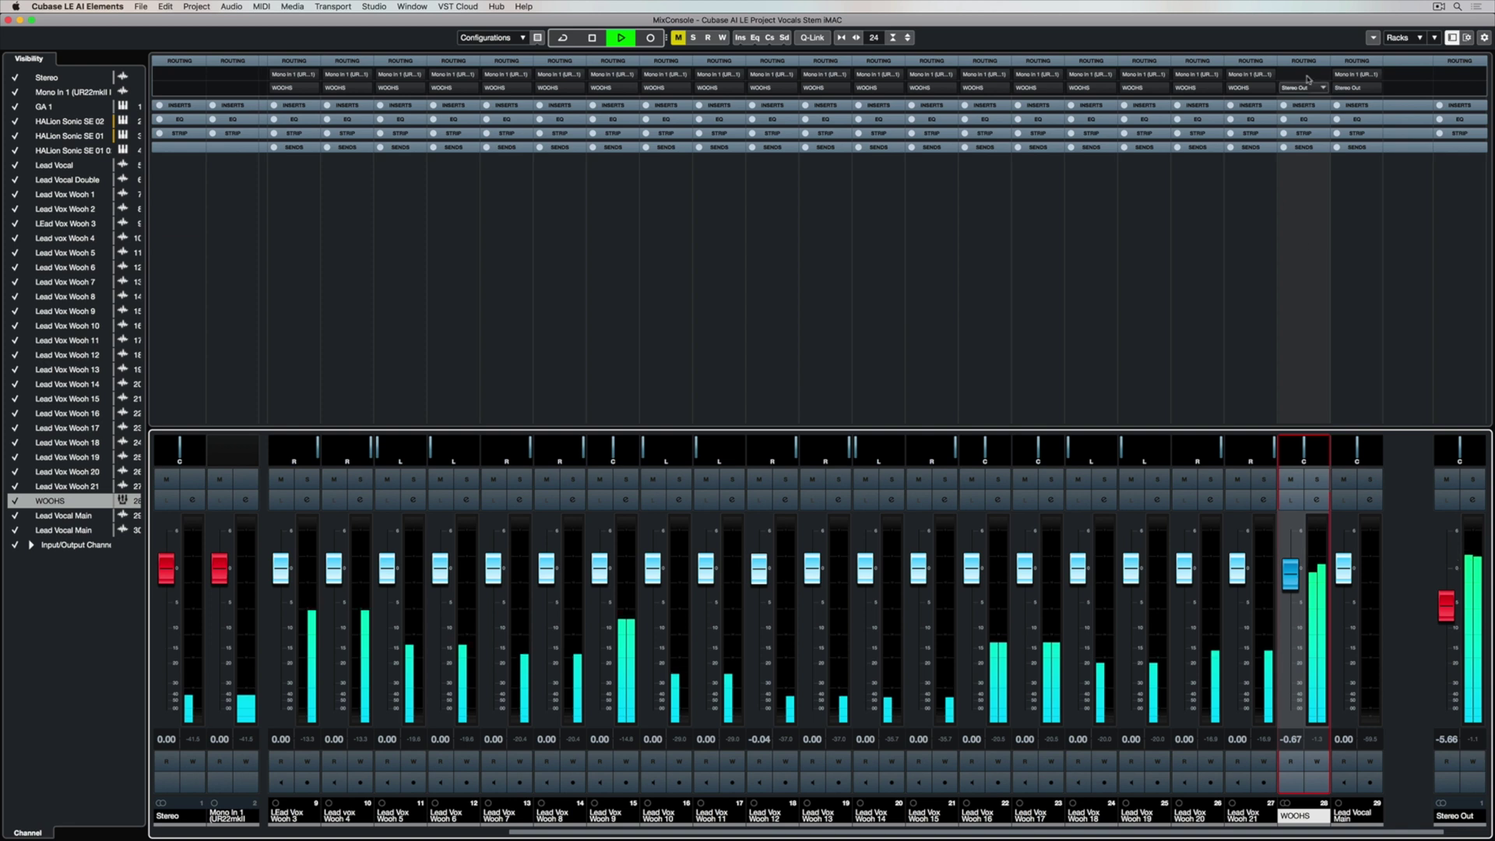
{"action": "left_click", "coordinate": [1308, 103]}
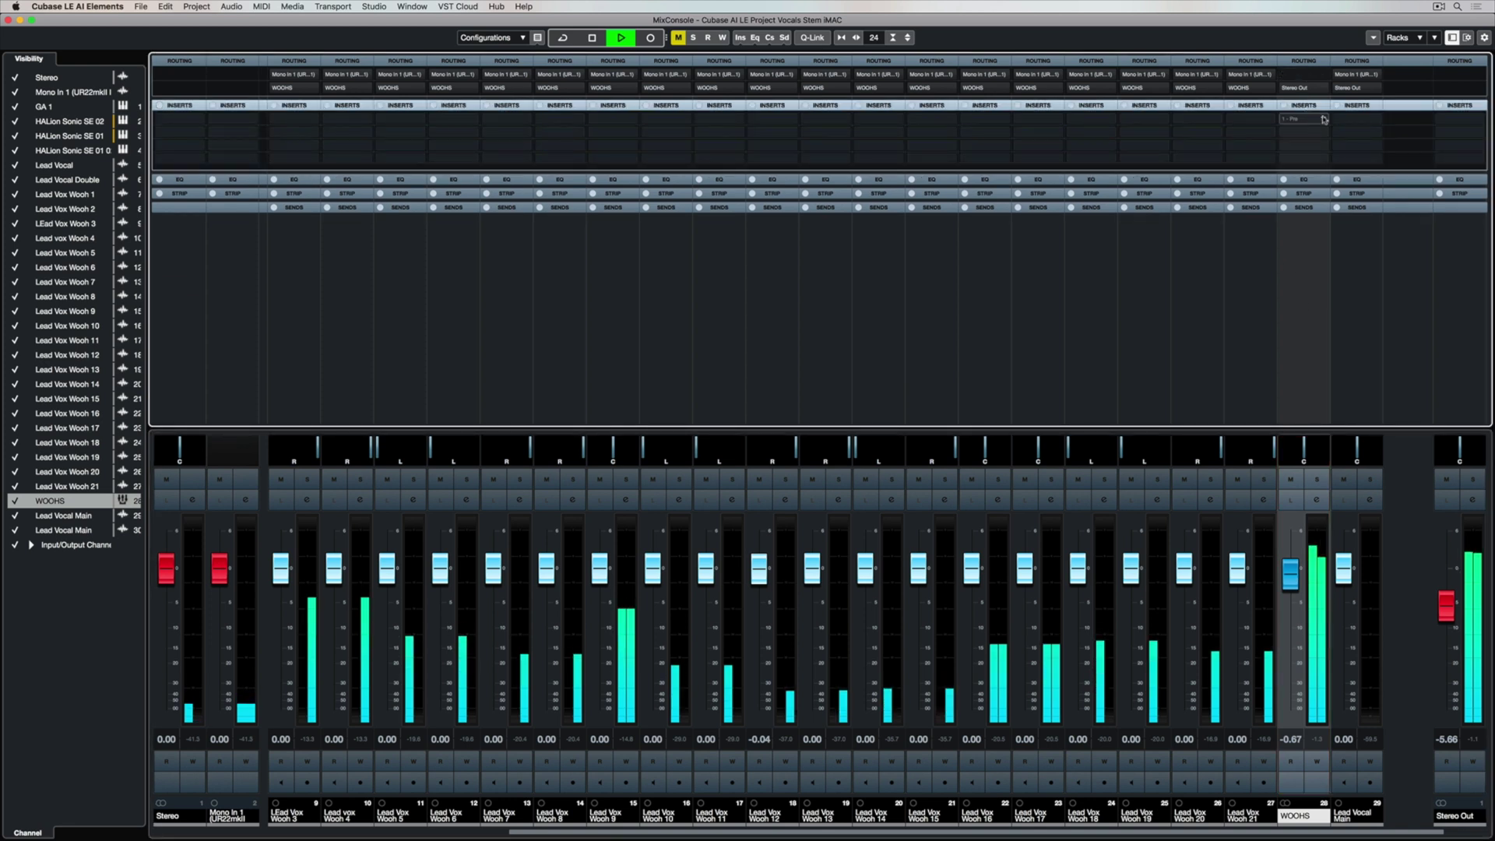
{"action": "left_click", "coordinate": [1322, 119]}
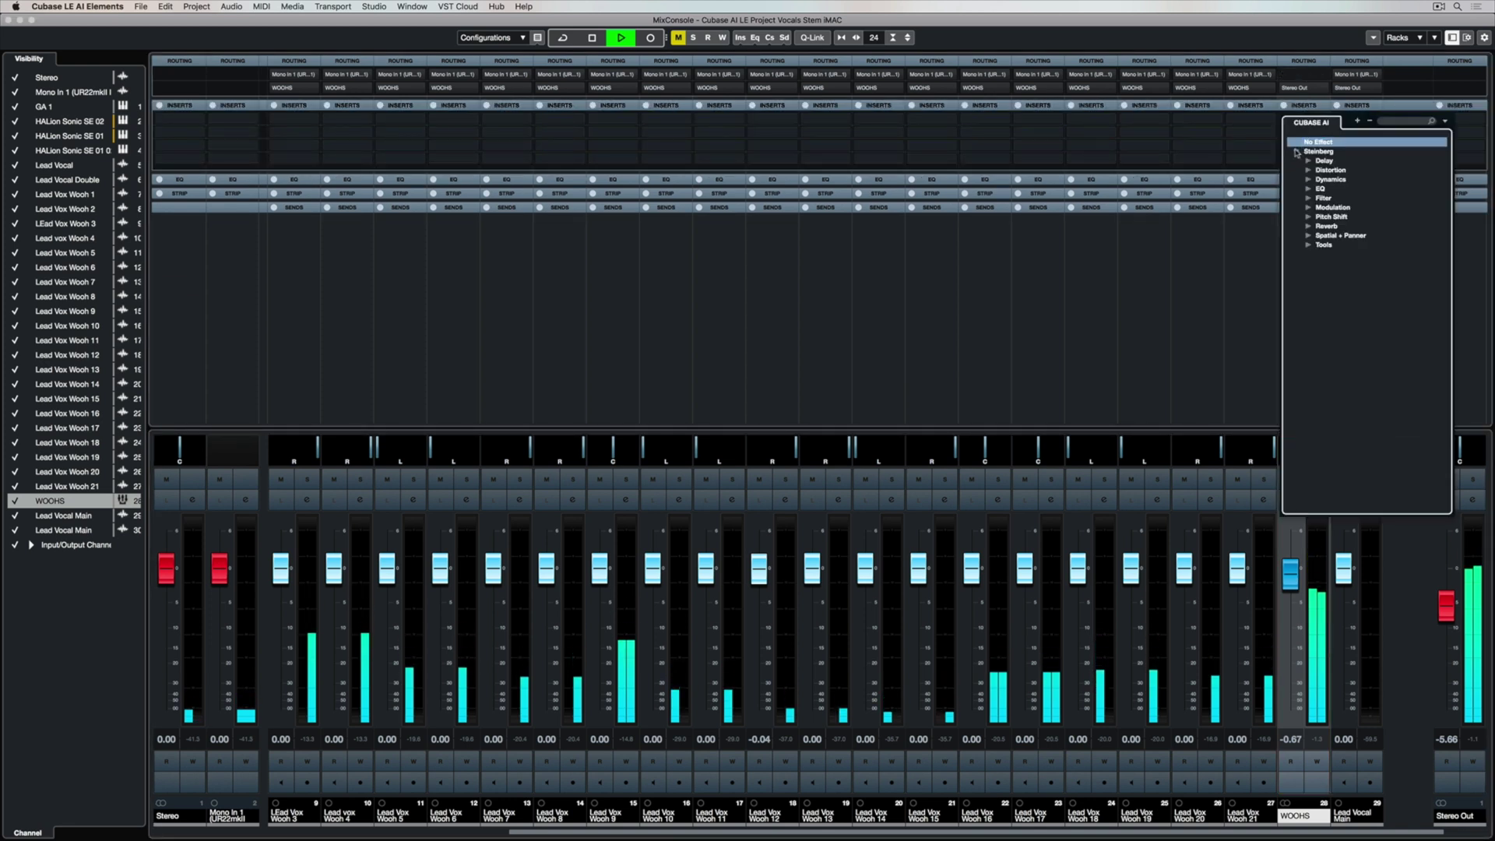